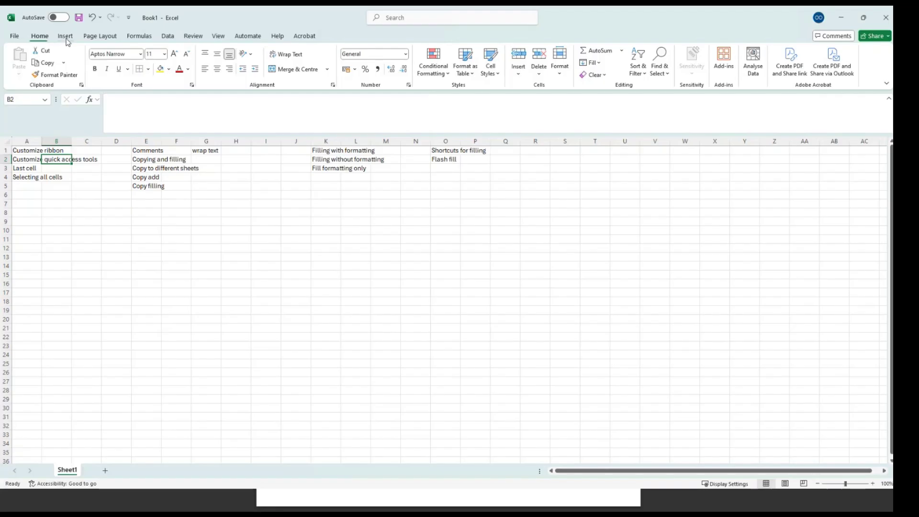
click(65, 36)
click(101, 38)
click(138, 37)
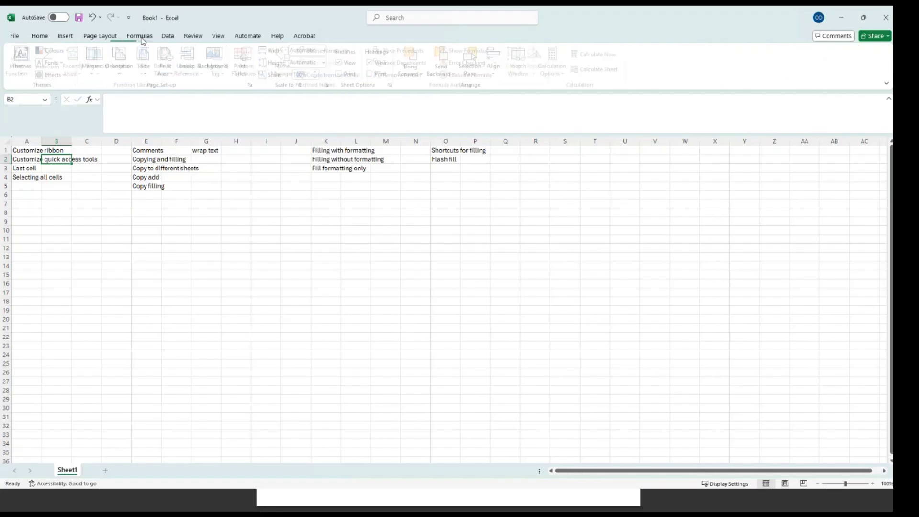
click(45, 41)
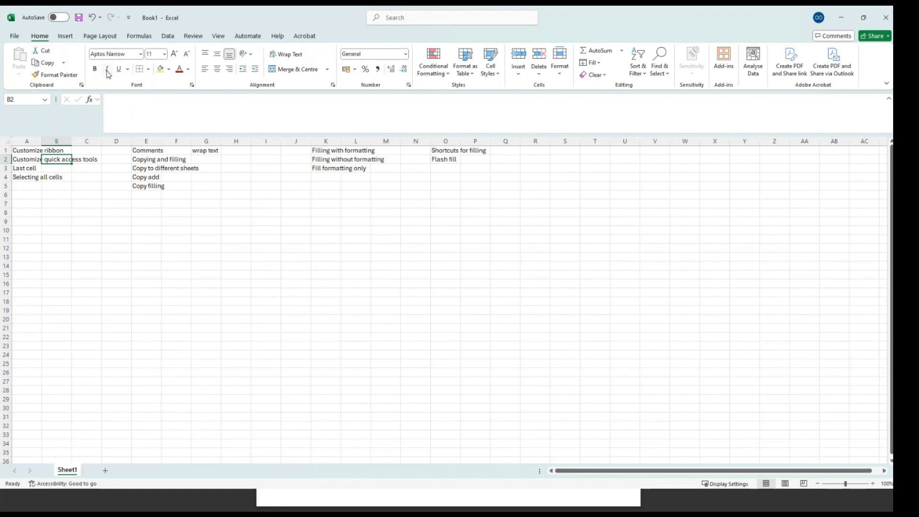
click(223, 320)
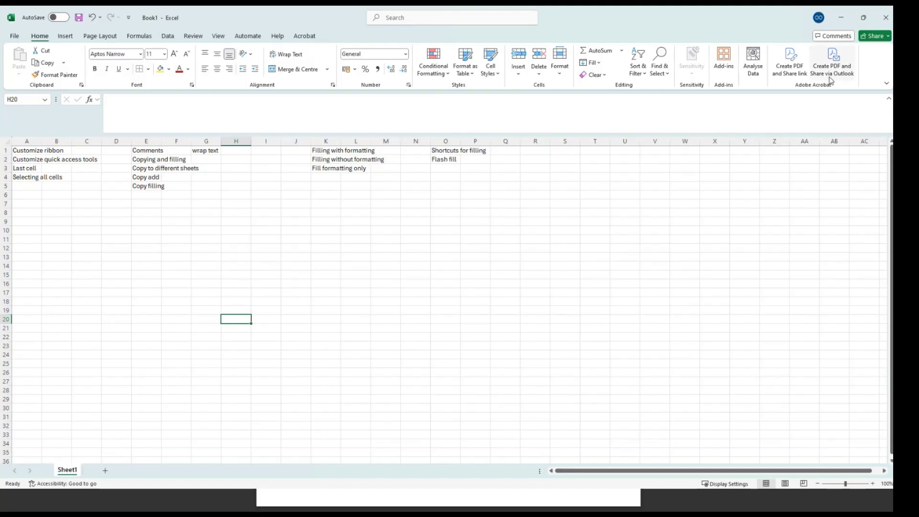
Open the ribbon customisation options and add a new custom tab after Home
right_click(874, 68)
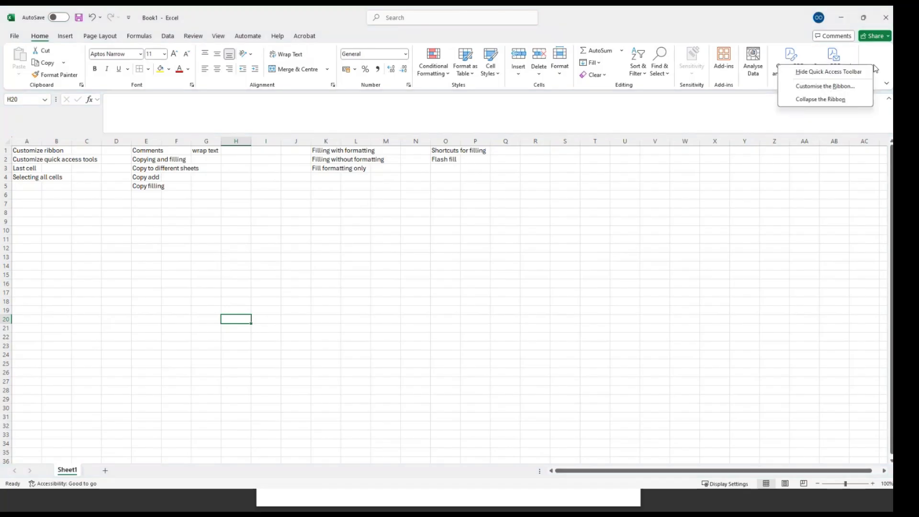
click(837, 86)
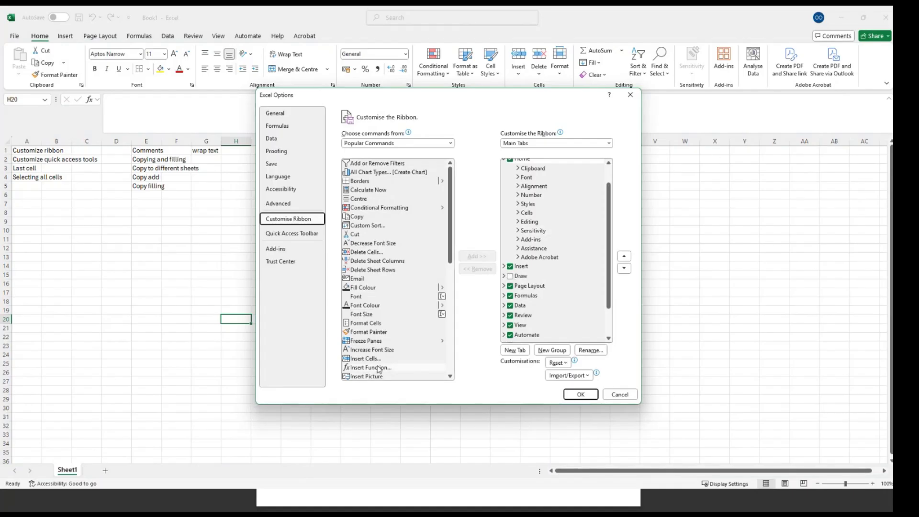
click(509, 351)
click(544, 266)
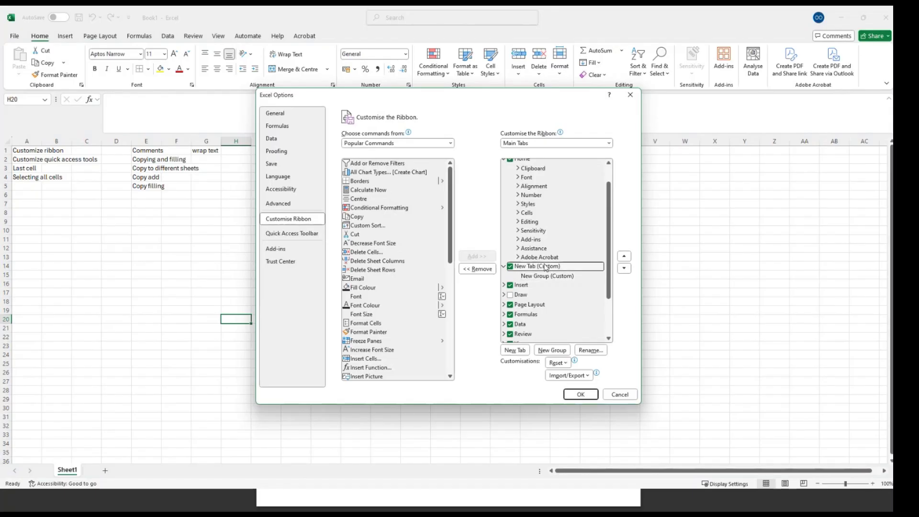
double_click(544, 266)
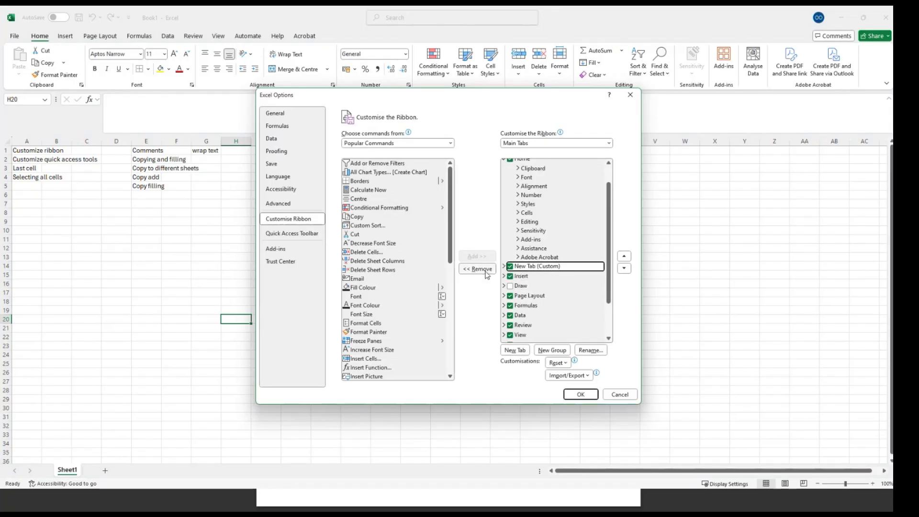
Rename the new custom ribbon tab as Applied Excel
click(504, 267)
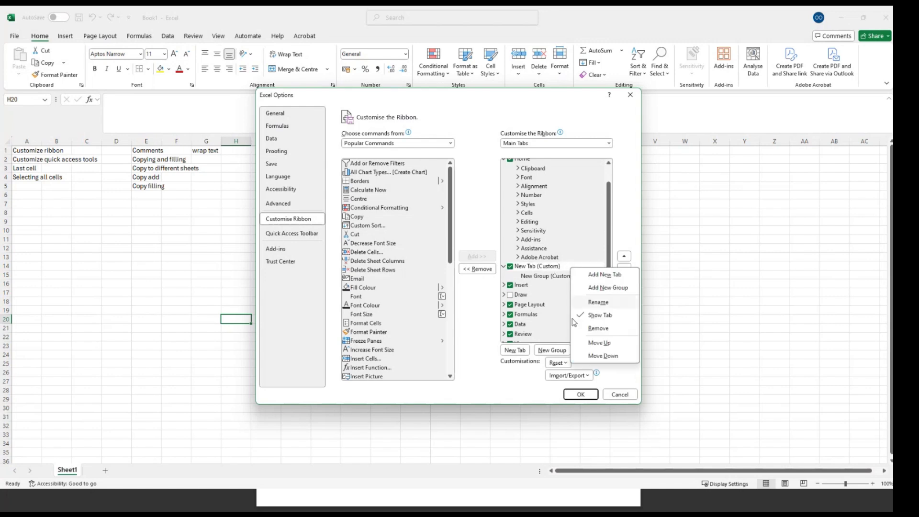
click(509, 266)
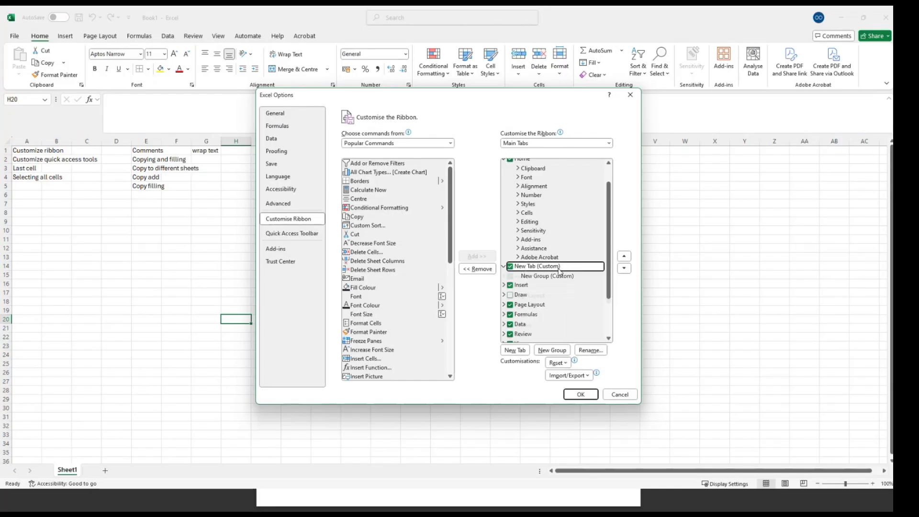
click(591, 350)
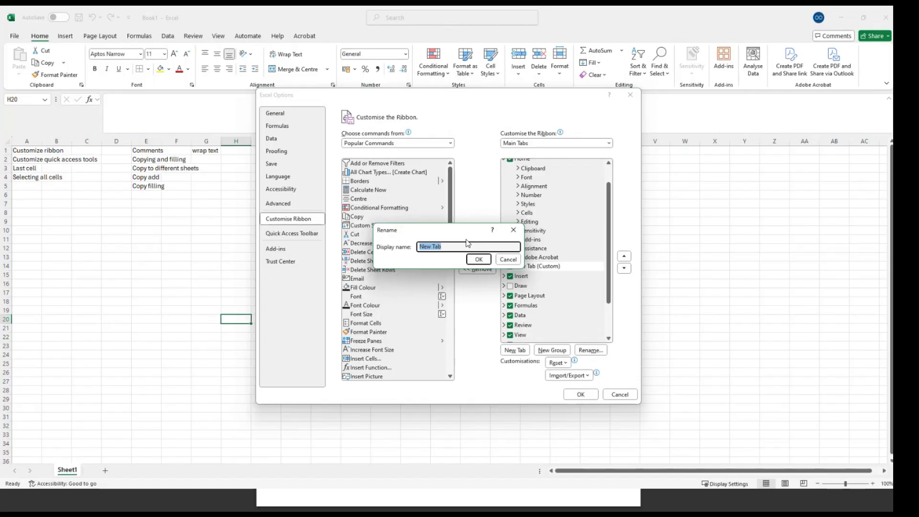
text(Applic)
click(479, 259)
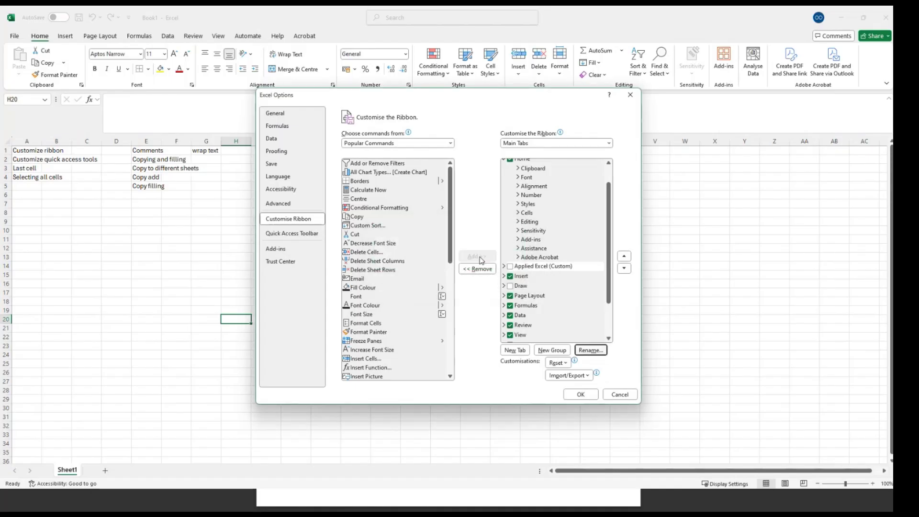
Try to add the Cut command to the Applied Excel tab
click(504, 267)
click(527, 275)
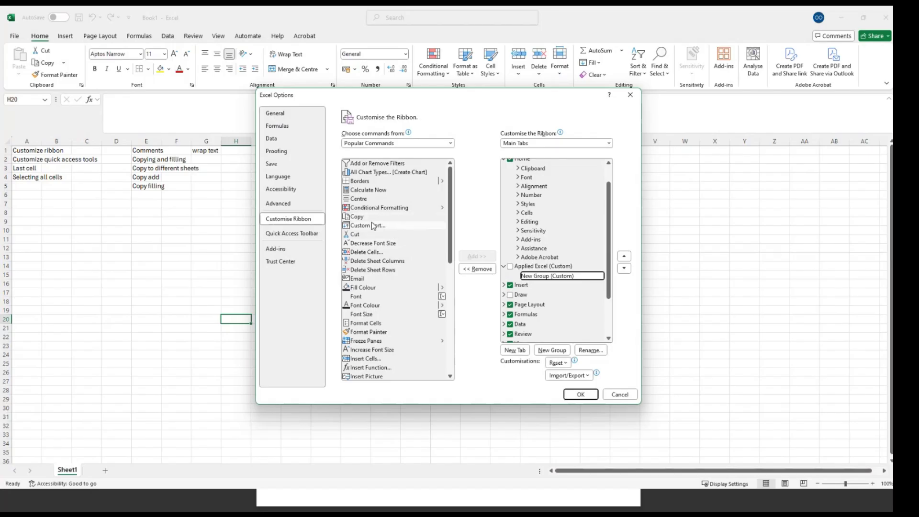
click(364, 235)
click(474, 257)
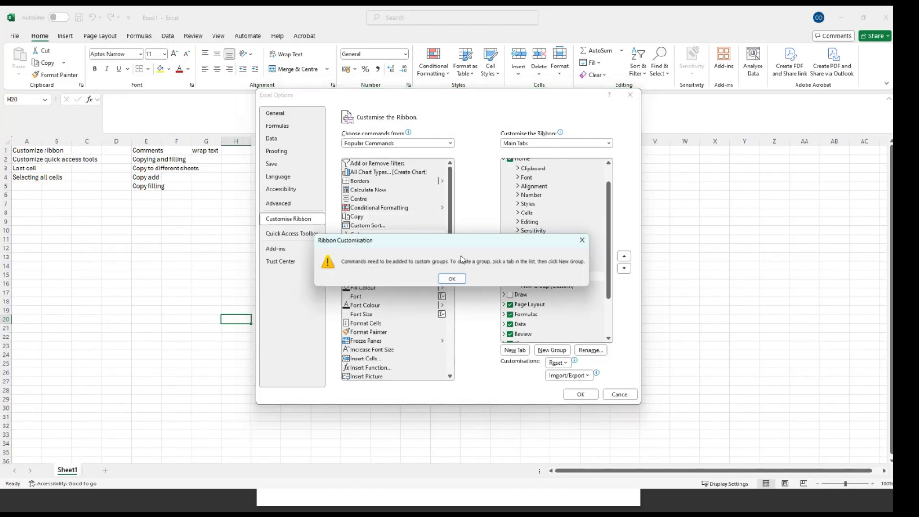
click(454, 277)
Add the Cut command to the new custom group inside the Applied Excel tab
click(518, 277)
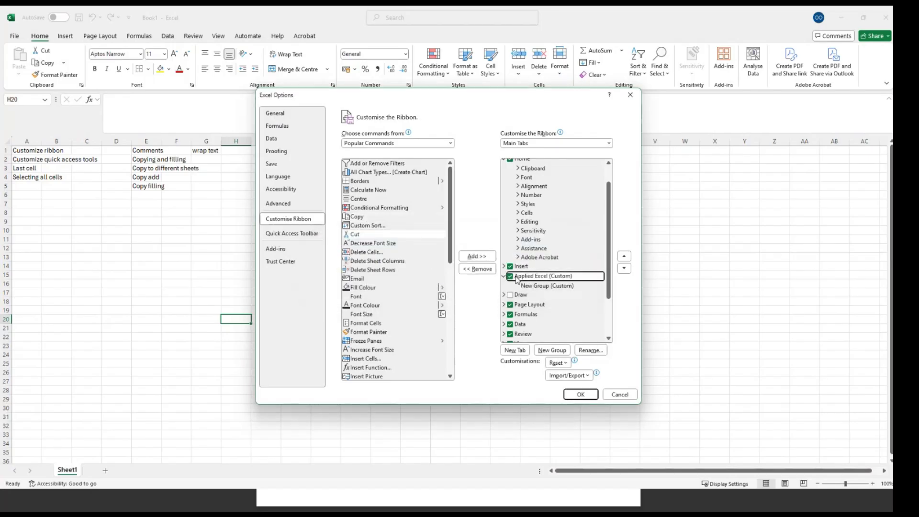
click(504, 277)
click(504, 278)
click(525, 286)
click(363, 234)
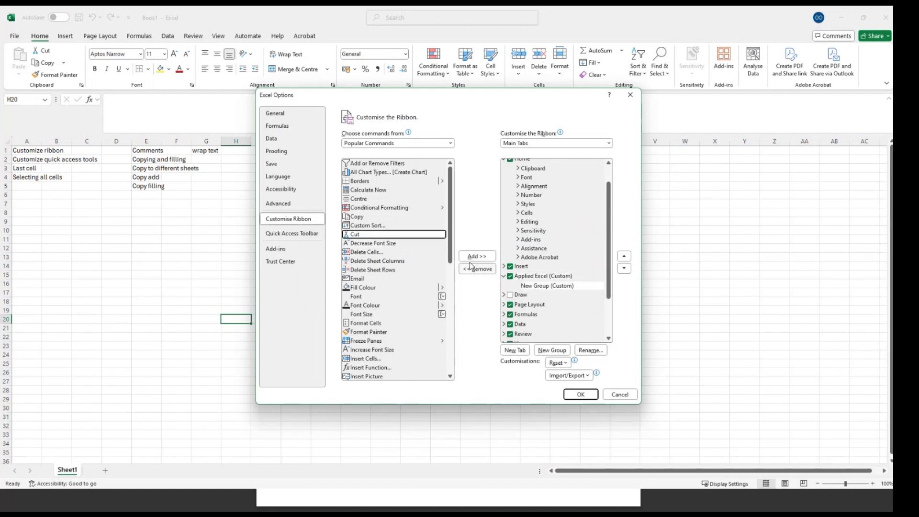
click(476, 256)
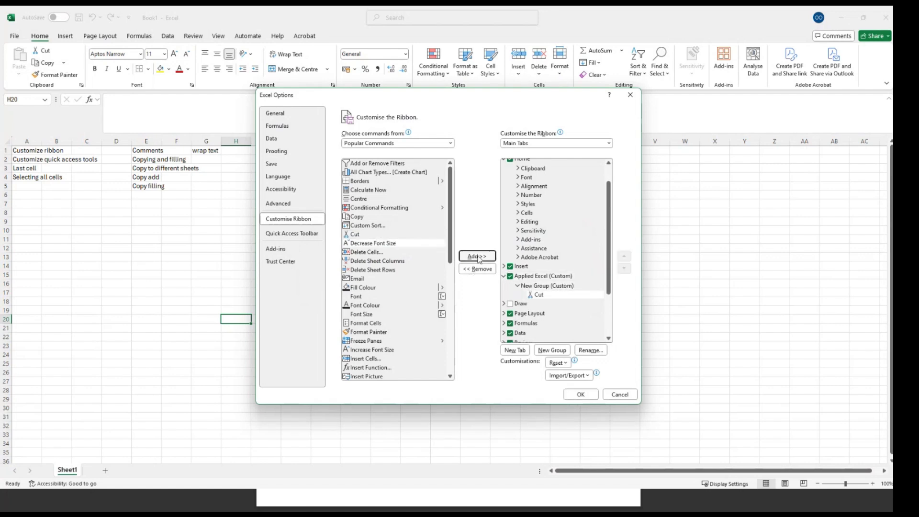
Add the Copy command to the same custom group, apply the ribbon changes, and display the Applied Excel tab
click(357, 218)
click(477, 256)
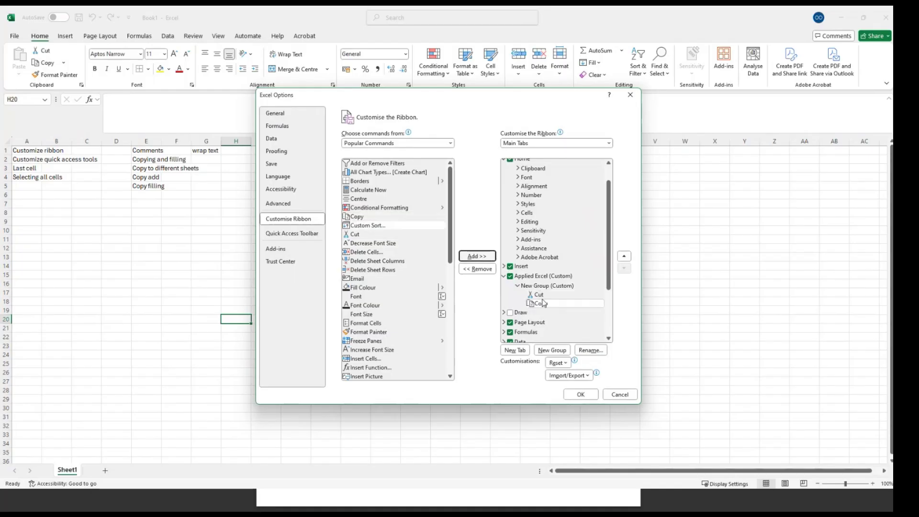
click(578, 394)
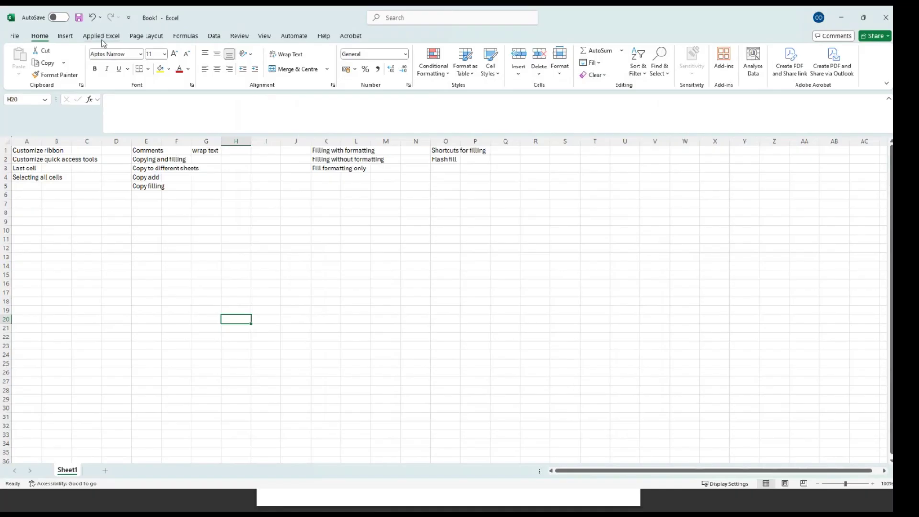
click(104, 39)
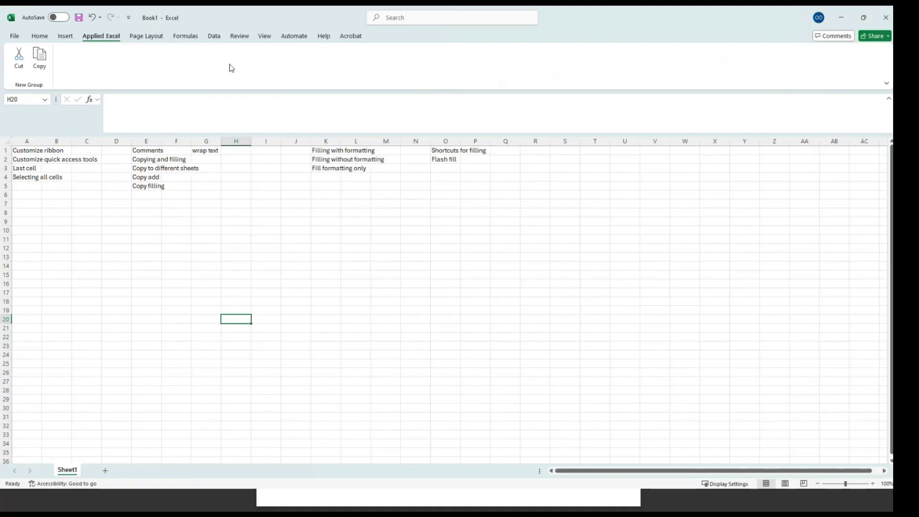
Hide the Applied Excel tab from the ribbon without deleting it from the customisation list
right_click(872, 63)
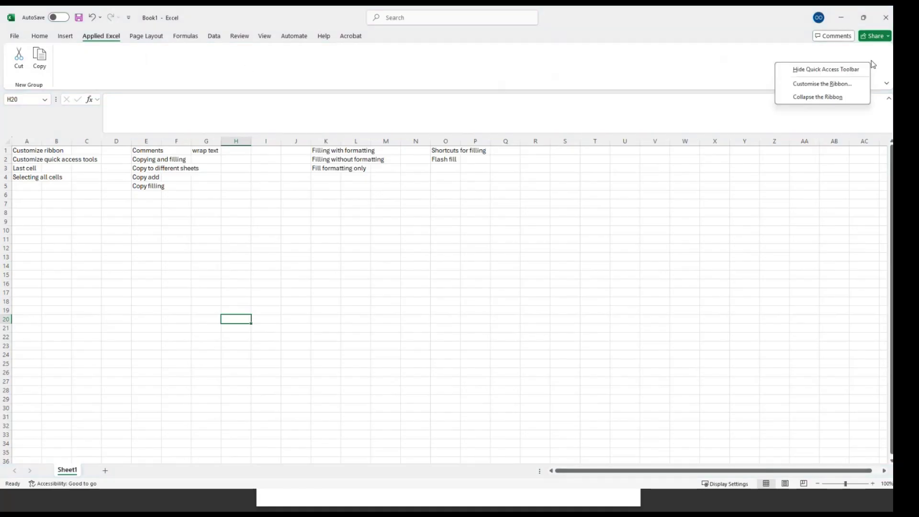
click(830, 84)
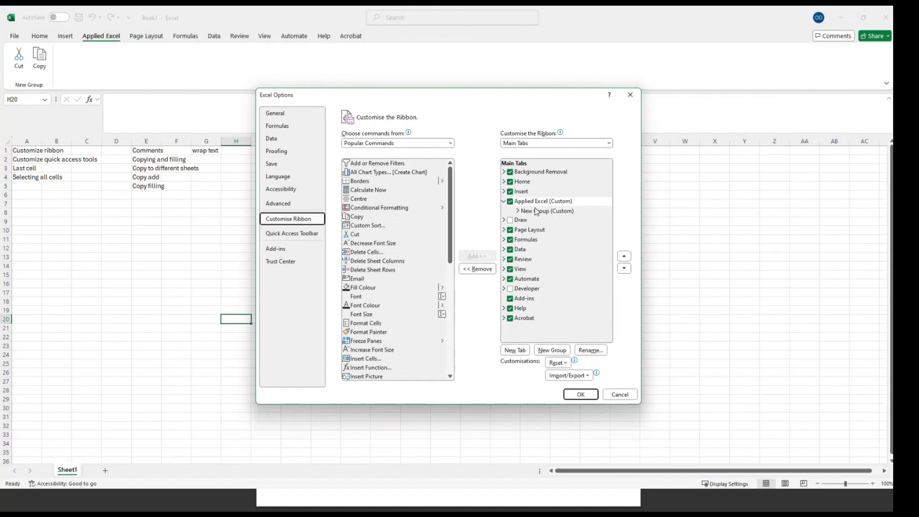
click(521, 201)
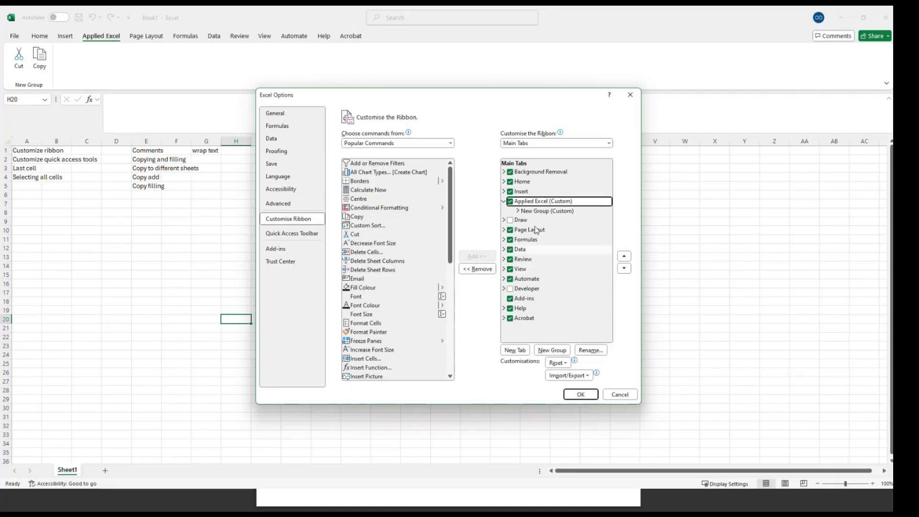
click(511, 202)
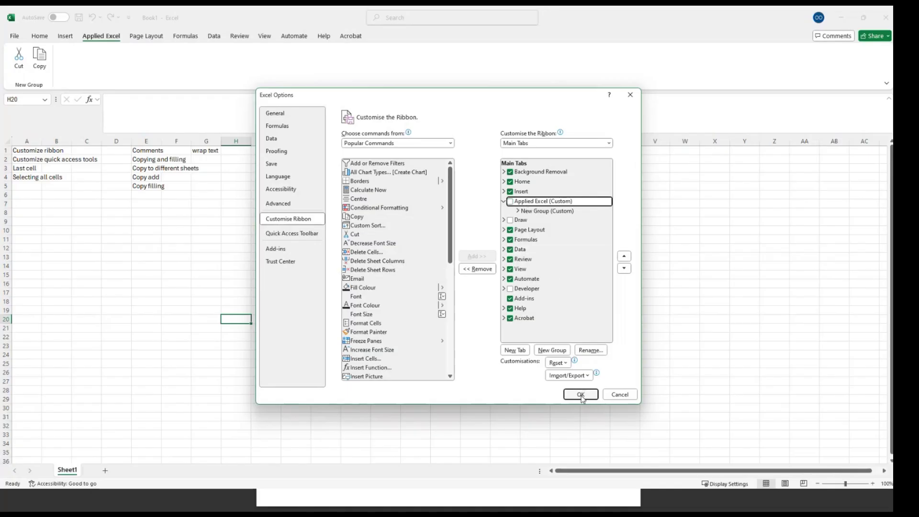
click(581, 394)
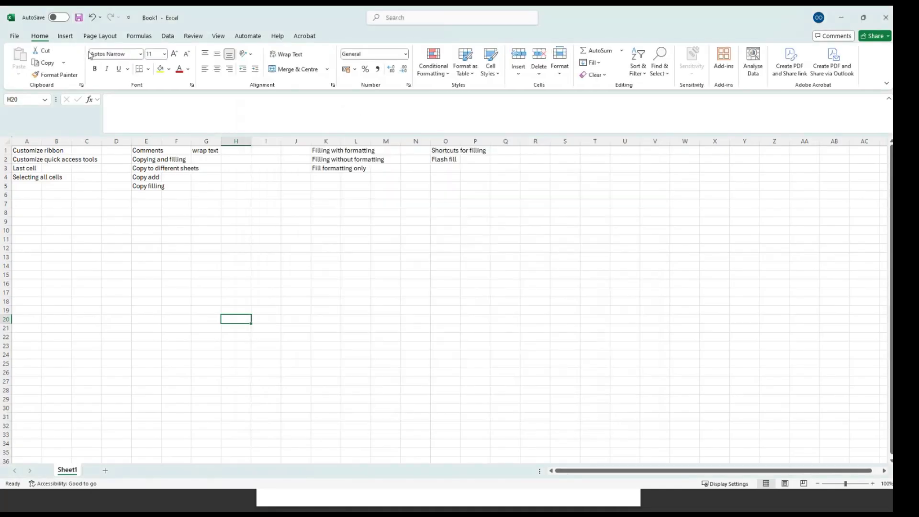
Remove the Applied Excel custom tab from the ribbon customisation list and apply the change
right_click(879, 69)
click(837, 91)
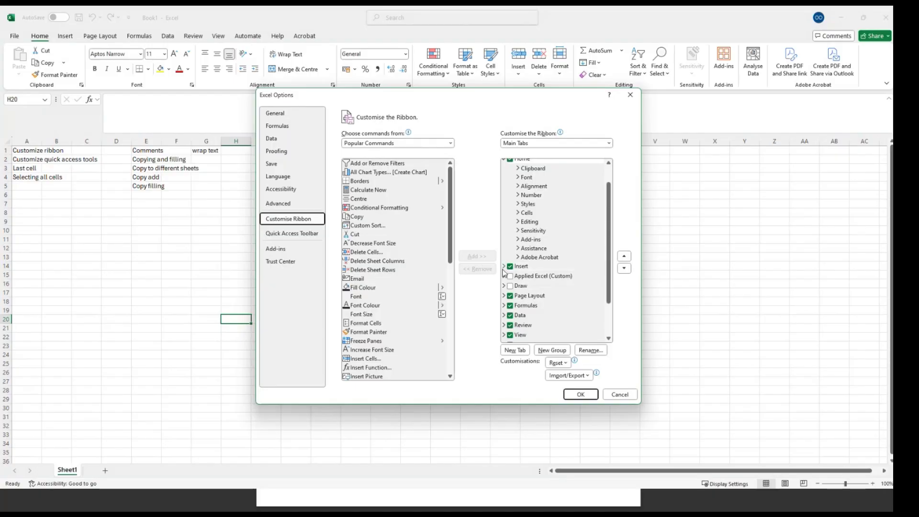
click(511, 277)
click(487, 269)
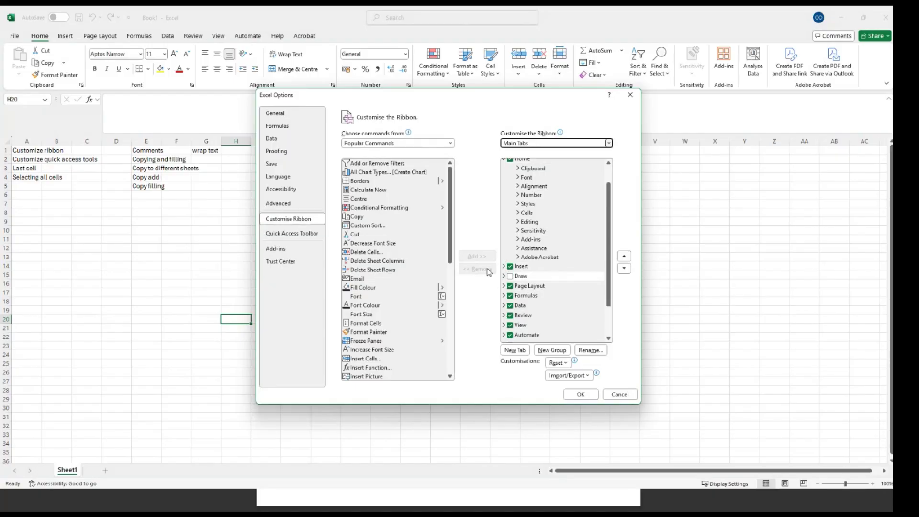
click(580, 394)
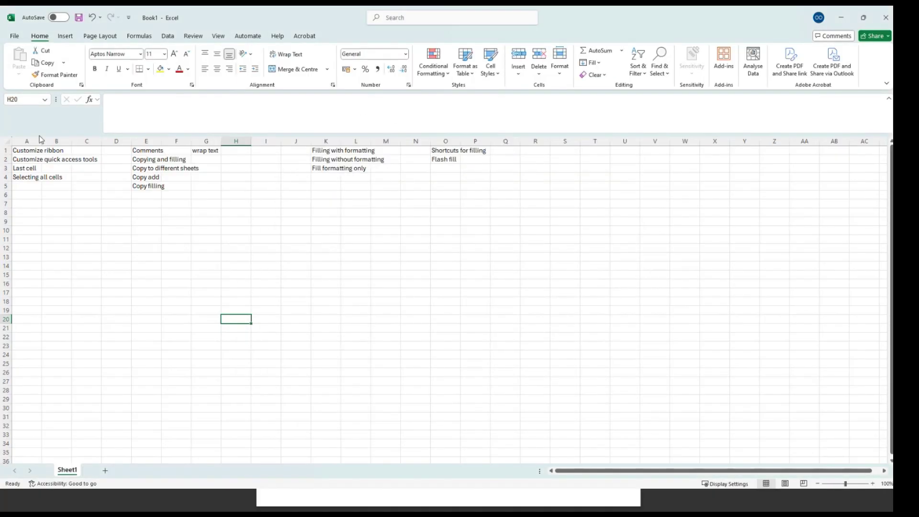
Examine the customisation options of the Quick Access Toolbar
click(35, 154)
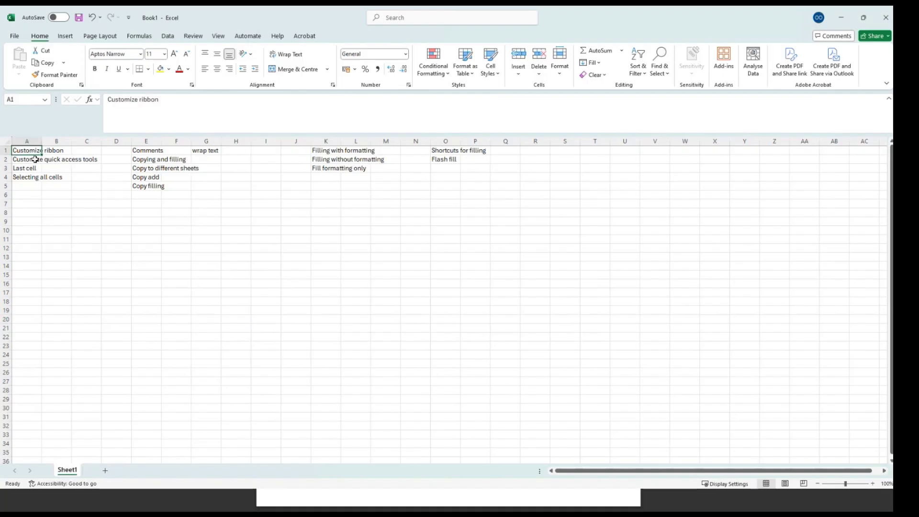
click(34, 160)
click(128, 18)
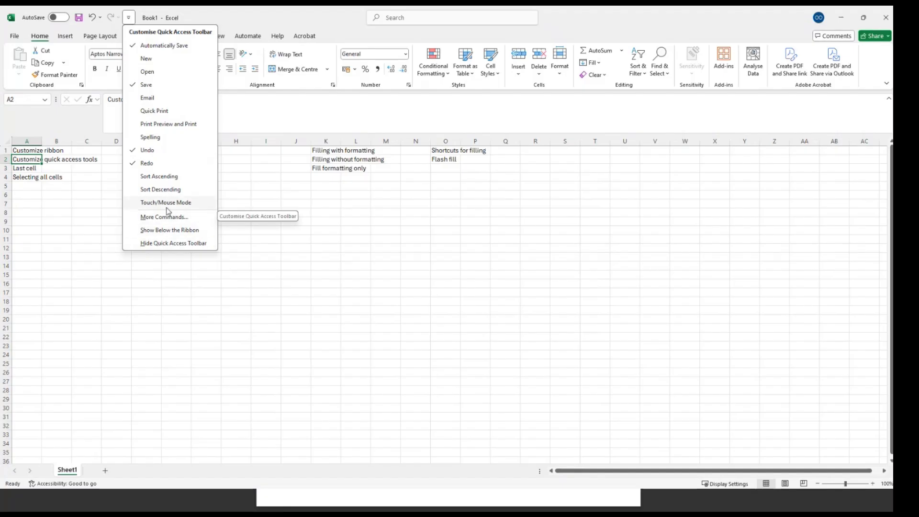
click(84, 214)
Extend the selection from A1 down to the last filled cell in column A, and reselect only A1
click(26, 151)
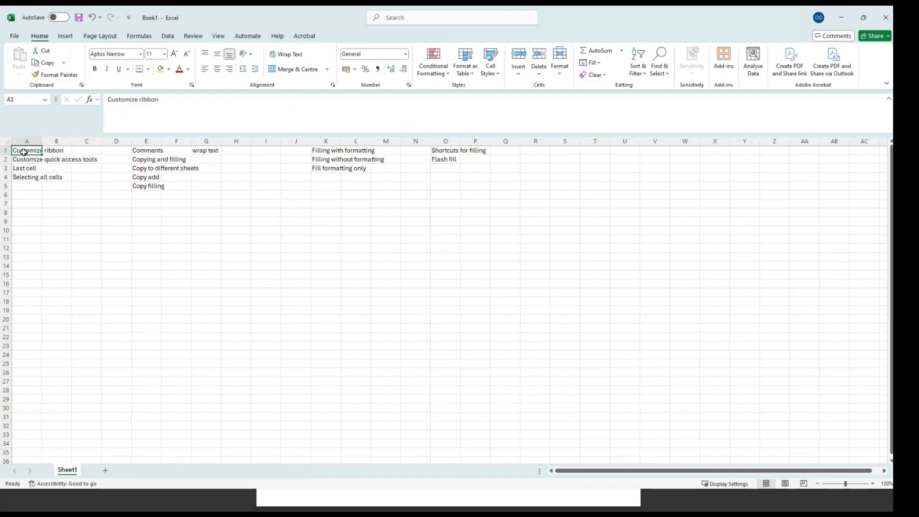
key(ctrl+shift+Down)
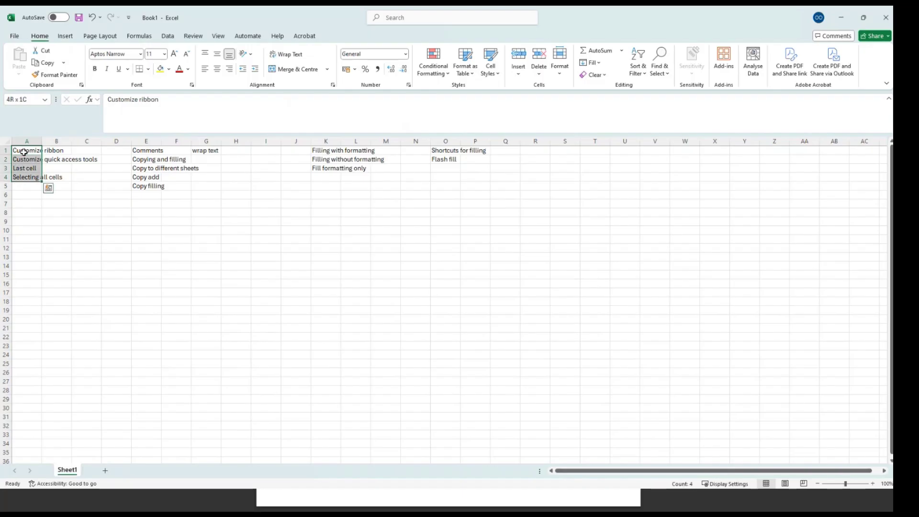
click(24, 152)
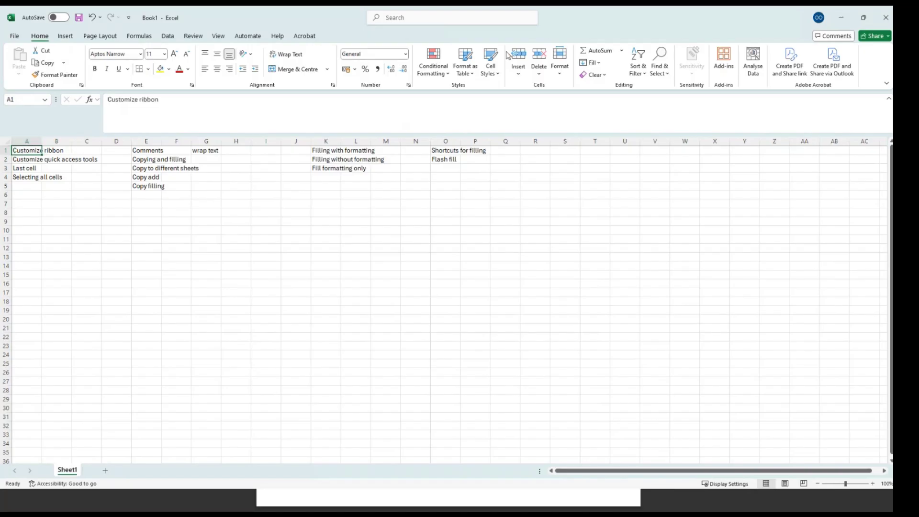
Switch to the PDF guide and go from the Chapter 3 contents to the Editing Cell Contents page
click(841, 17)
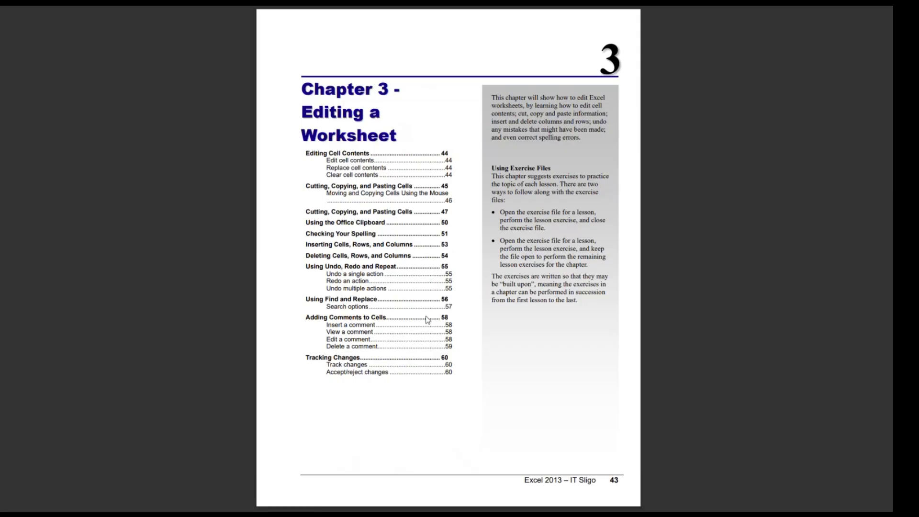
scroll(454, 273, down, 1)
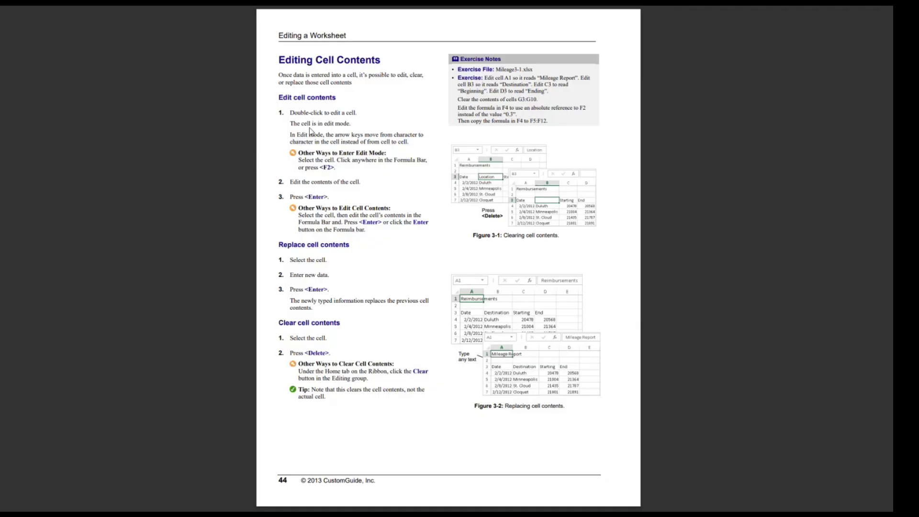
Return to the Excel workbook and select the empty cell D10
key(alt+Tab)
click(147, 237)
click(112, 230)
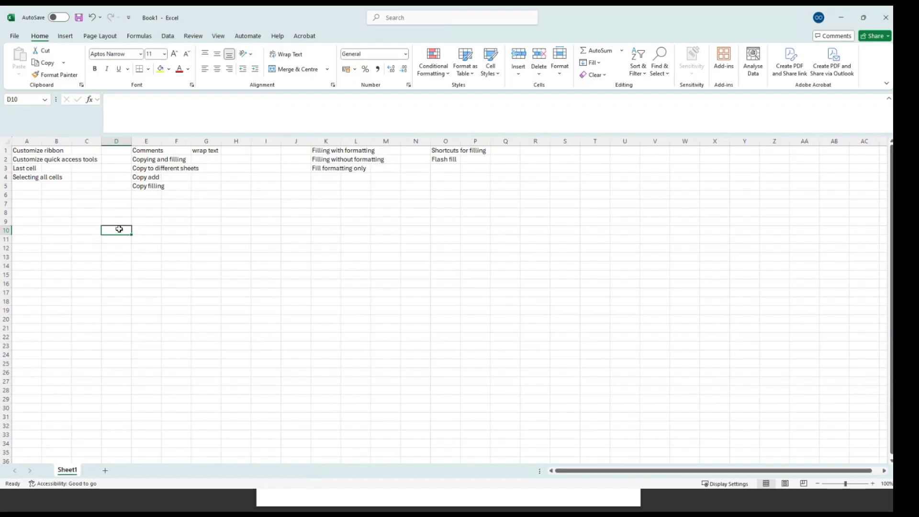
Enter Sligo in D10, 1234 in D11 and True in D12
text(Sl)
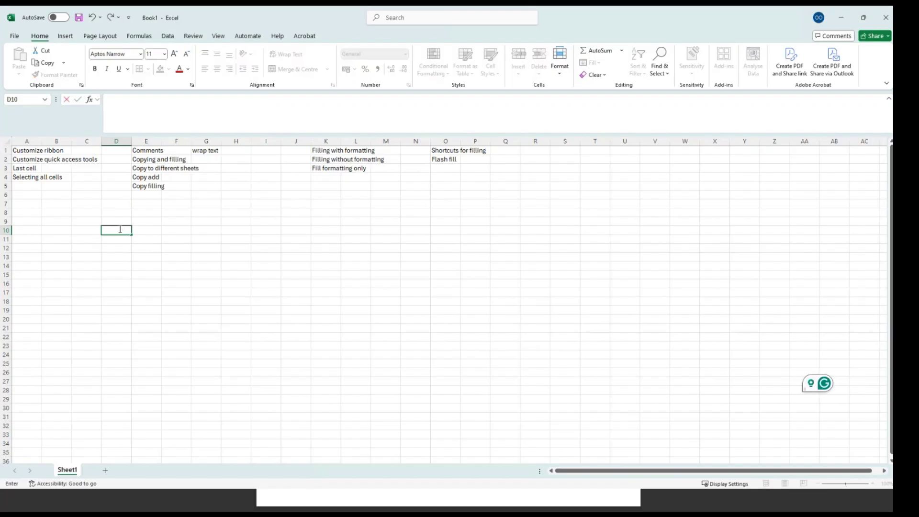
text(igo)
key(Return)
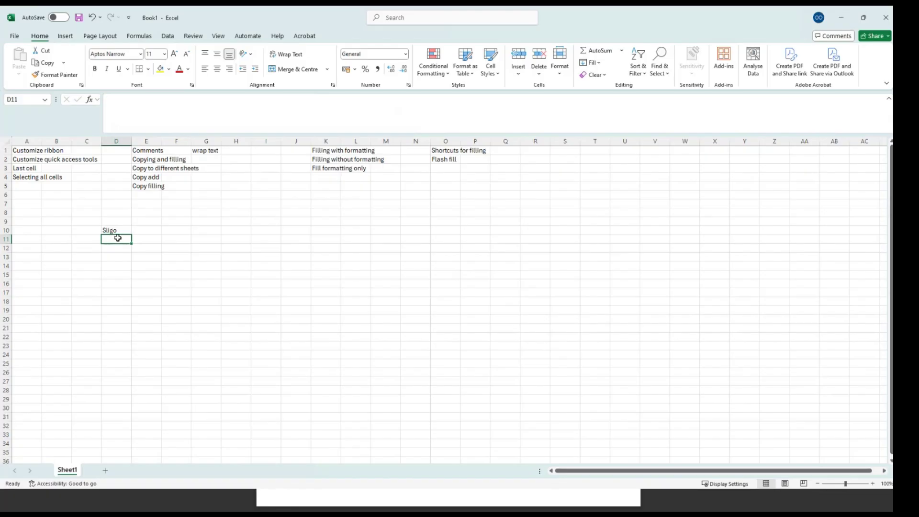
text(1234)
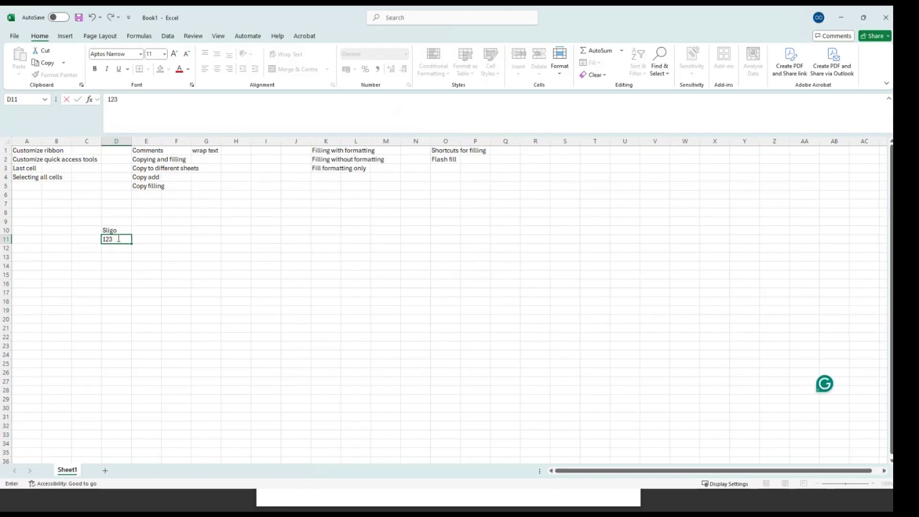
key(Return)
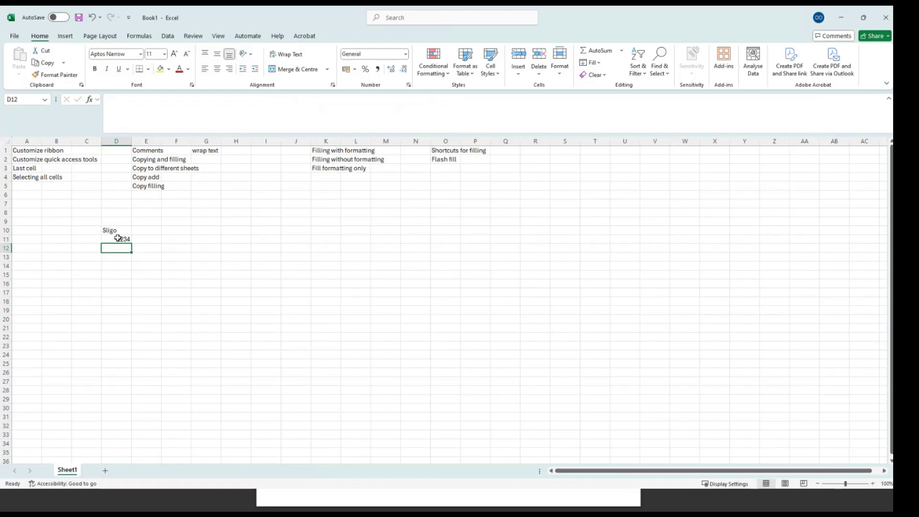
text(True)
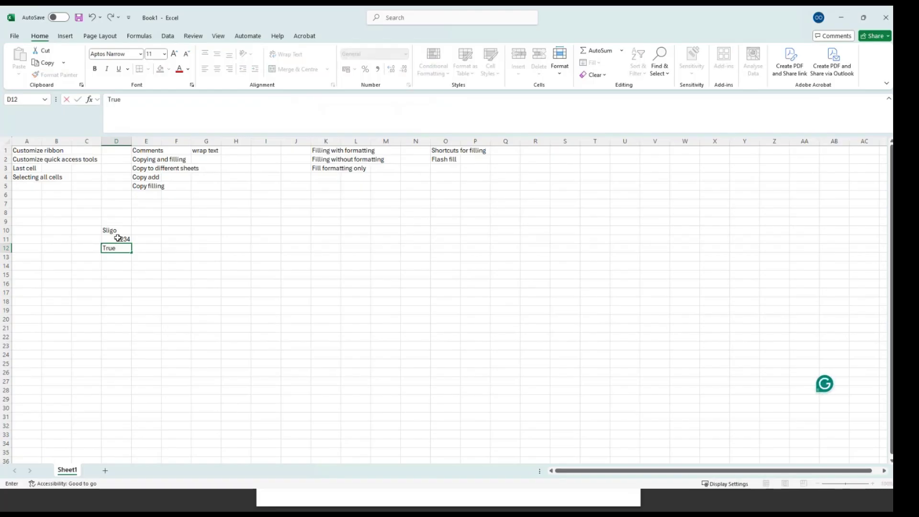
key(Return)
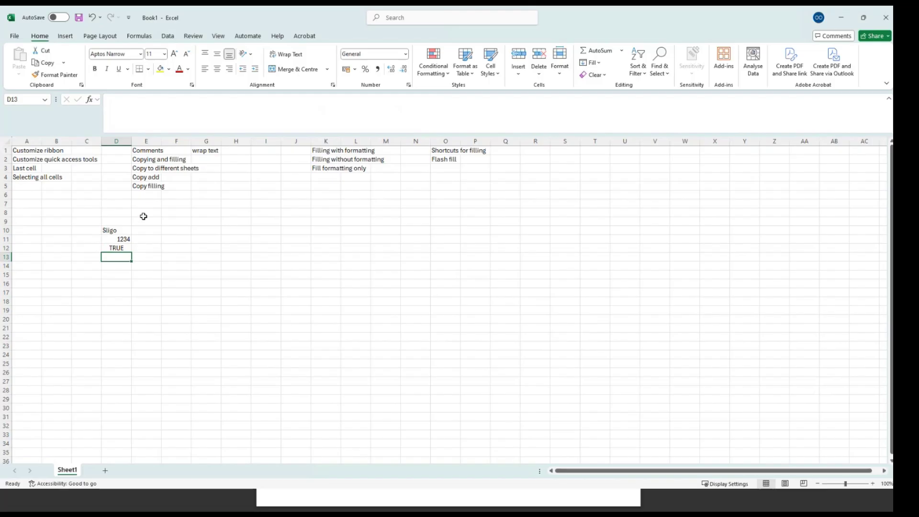
Consult the Editing Cell Contents page of the PDF guide, return to Excel and edit D10 in place to read Scotland
click(841, 18)
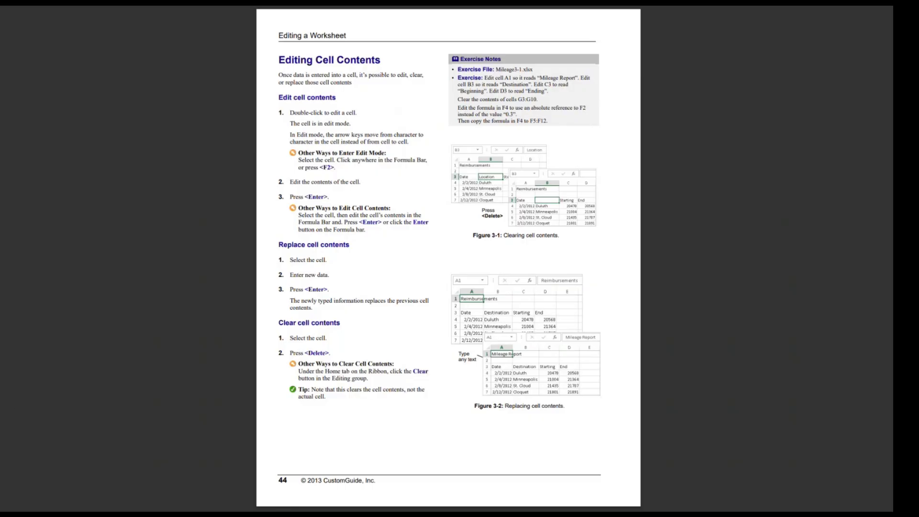
key(alt+Tab)
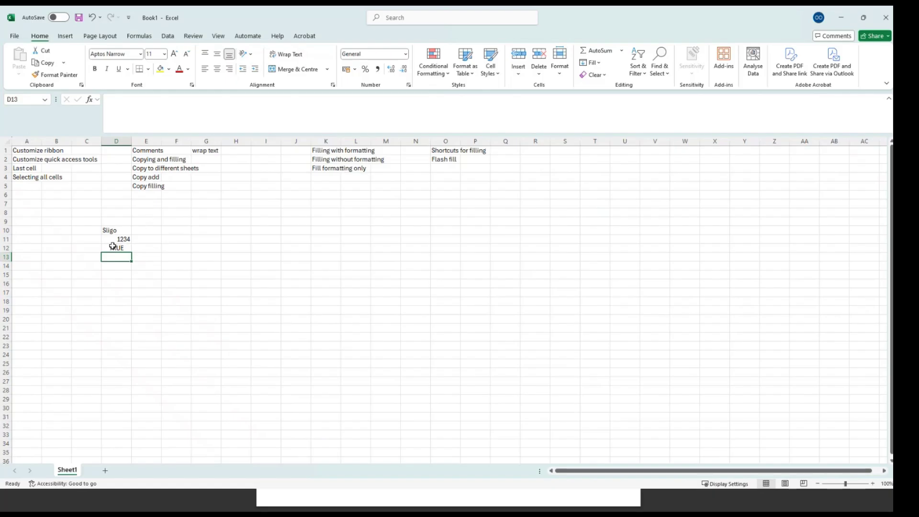
double_click(109, 231)
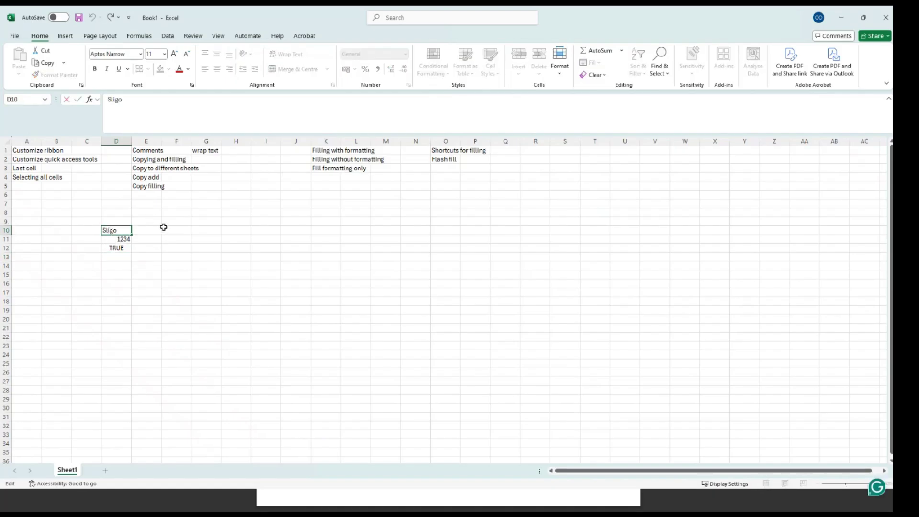
key(Delete)
key(Delete)
key(Delete)
key(BackSpace)
text(cotland)
click(135, 259)
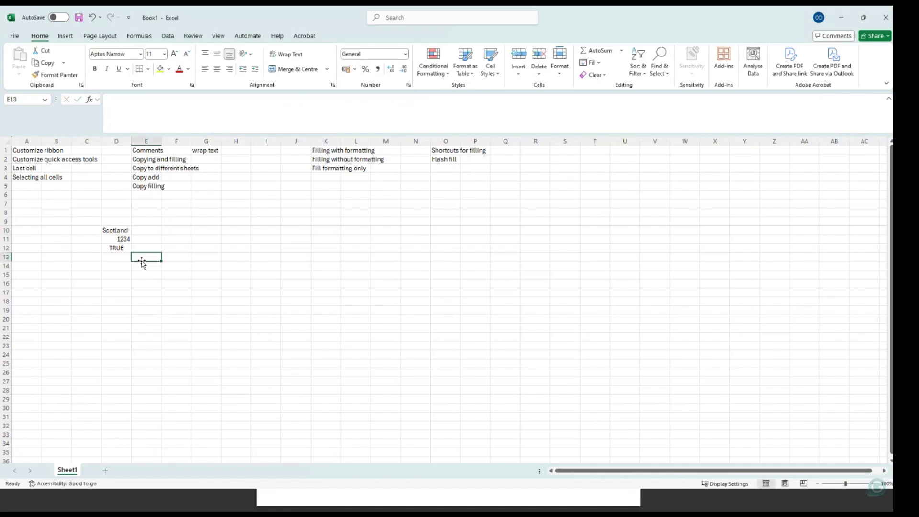
Replace the contents of D10 with Dublin, and clear the cell's contents
click(119, 232)
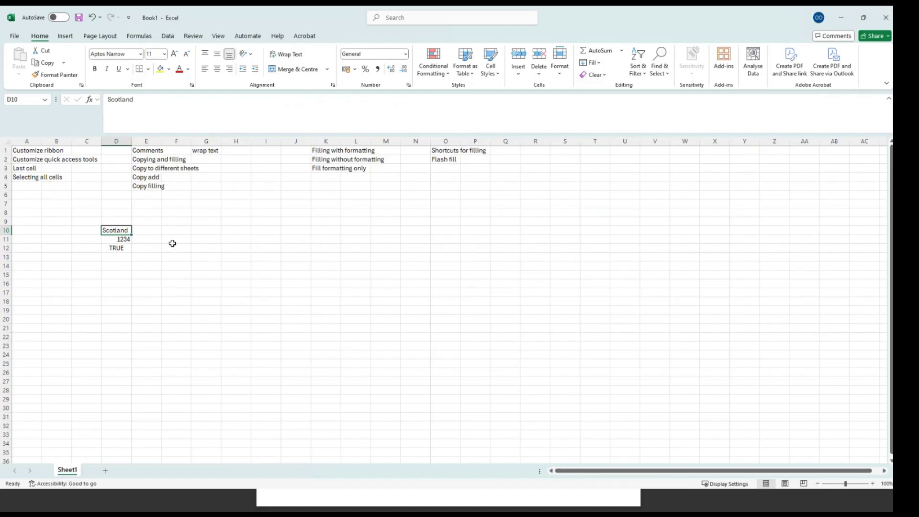
text(Dl)
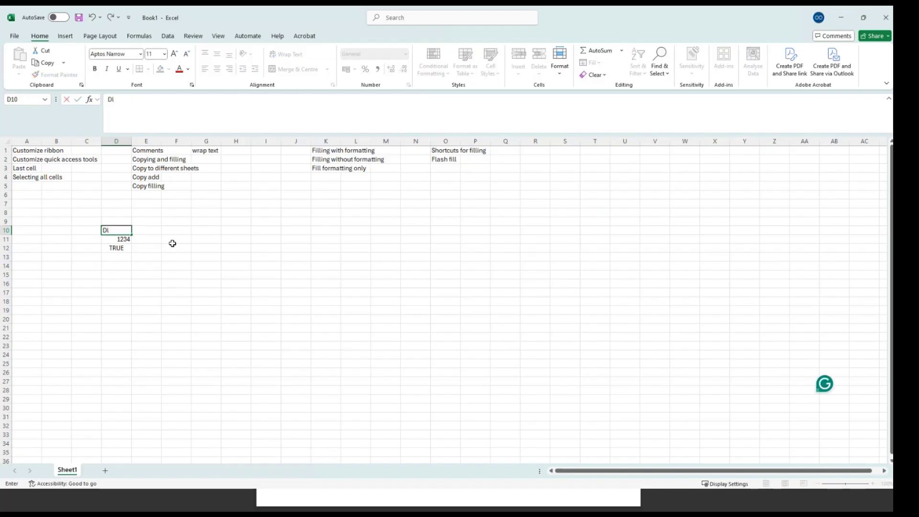
text(ublin)
click(89, 237)
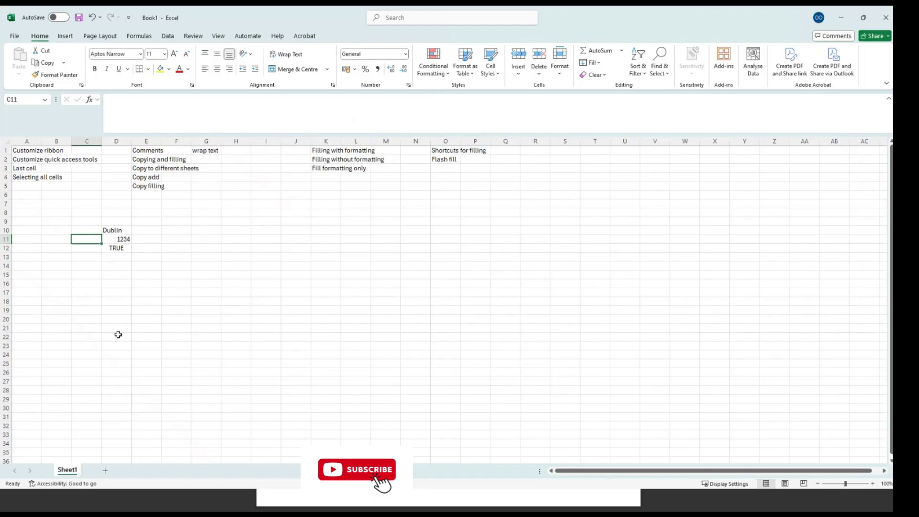
click(115, 230)
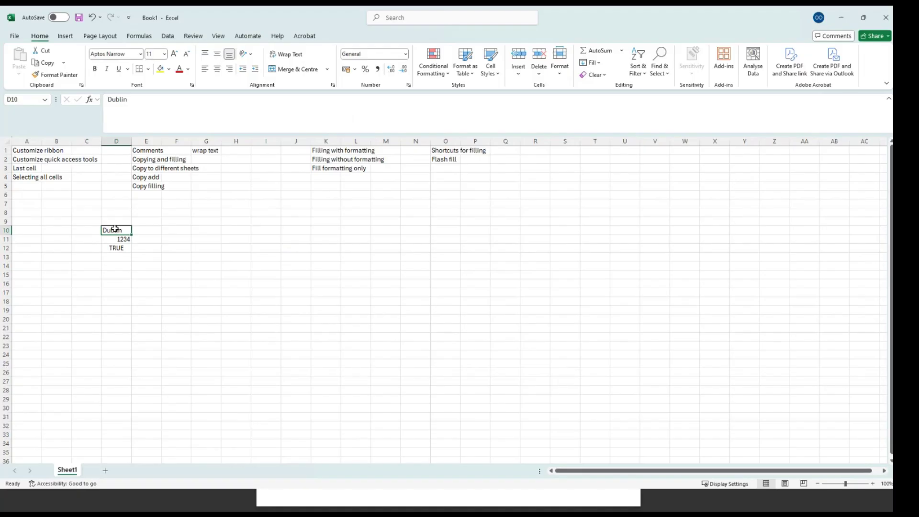
key(Delete)
Enter the letters A, B, C and D across row 10, from G10 to J10
click(212, 229)
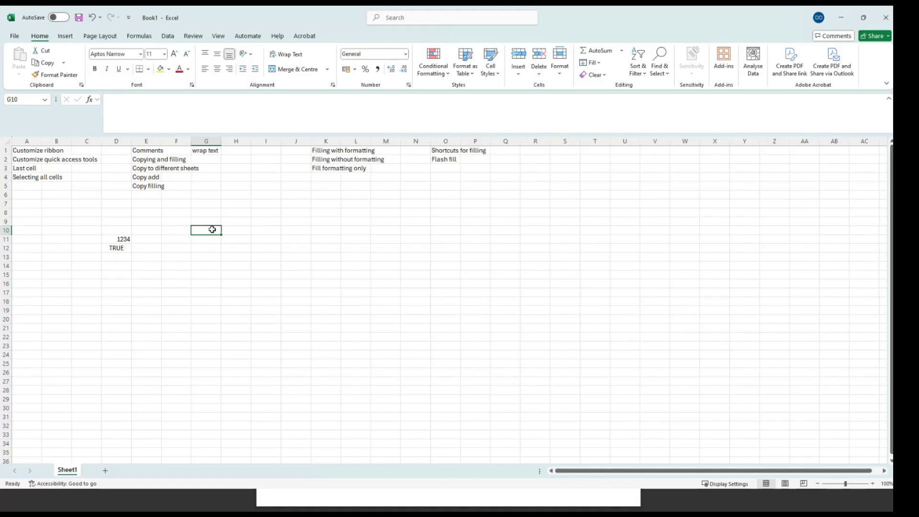
text(A)
key(Tab)
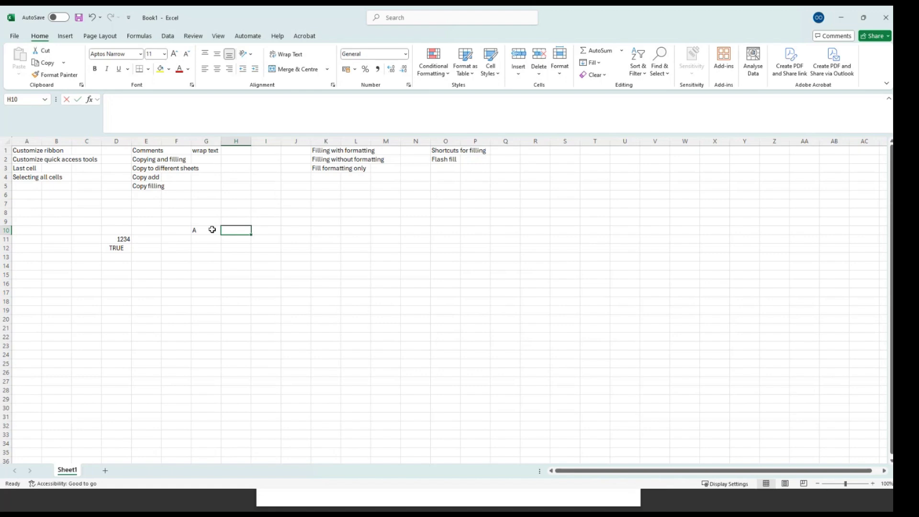
text(B)
key(Tab)
text(C)
key(Tab)
text(D)
key(Tab)
Select the range G10:J10 and clear only its active cell, G10
key(Left)
key(Left)
key(Left)
key(Left)
key(Left)
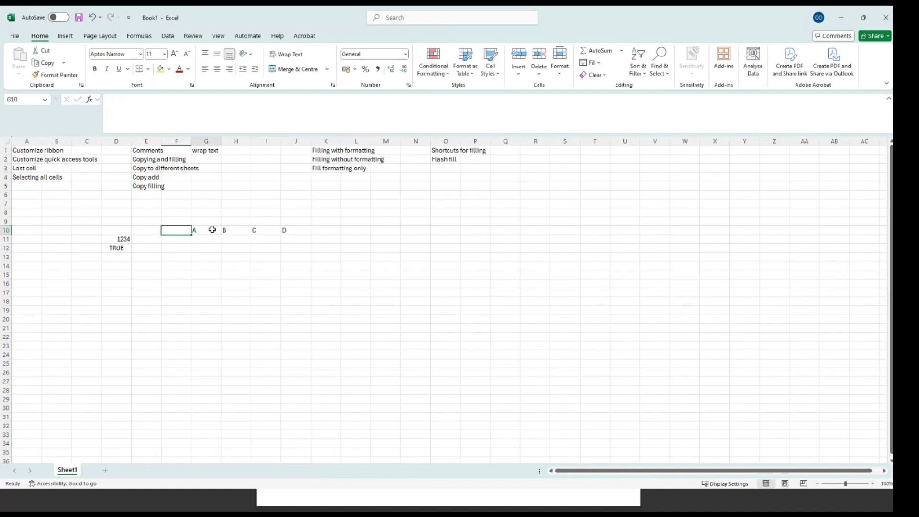
click(212, 229)
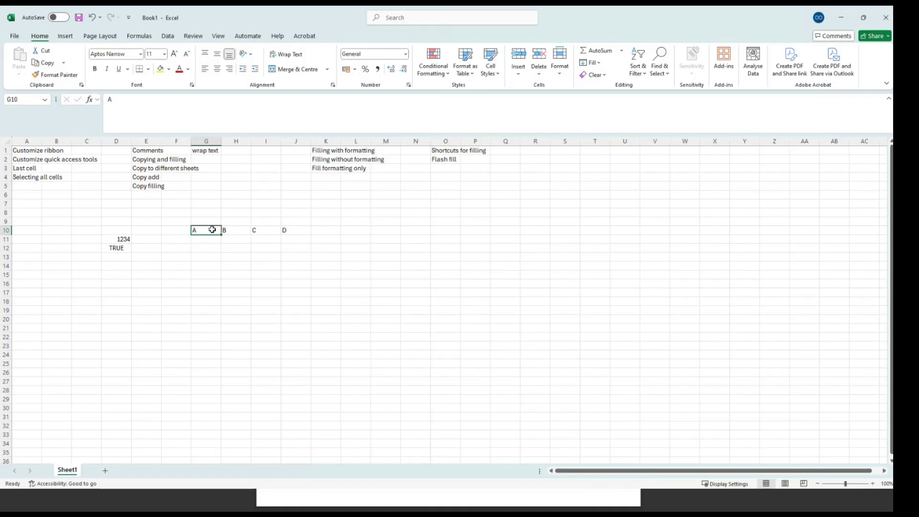
key(shift+Right)
key(shift+Right)
key(shift+Right)
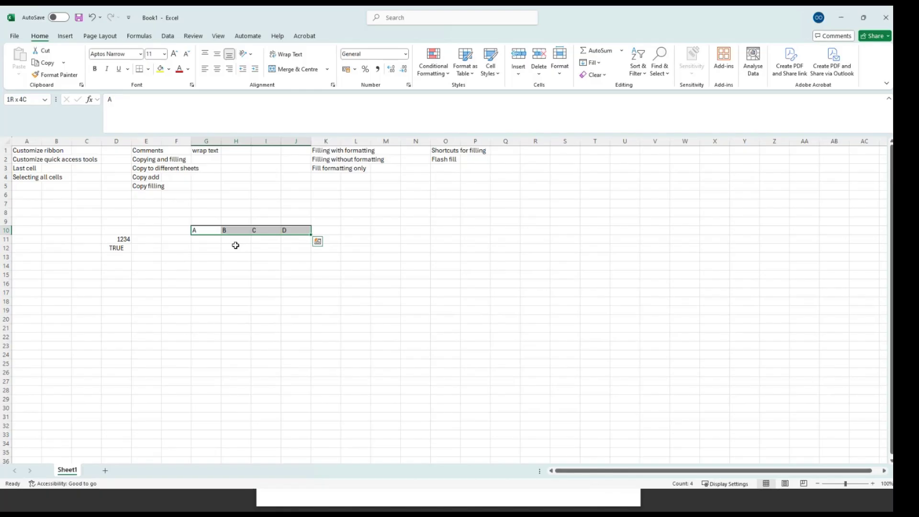
key(BackSpace)
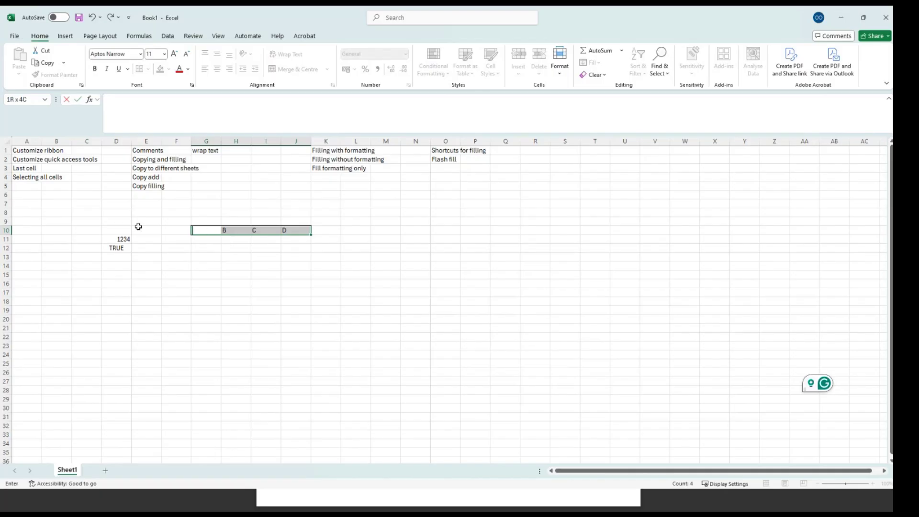
click(180, 284)
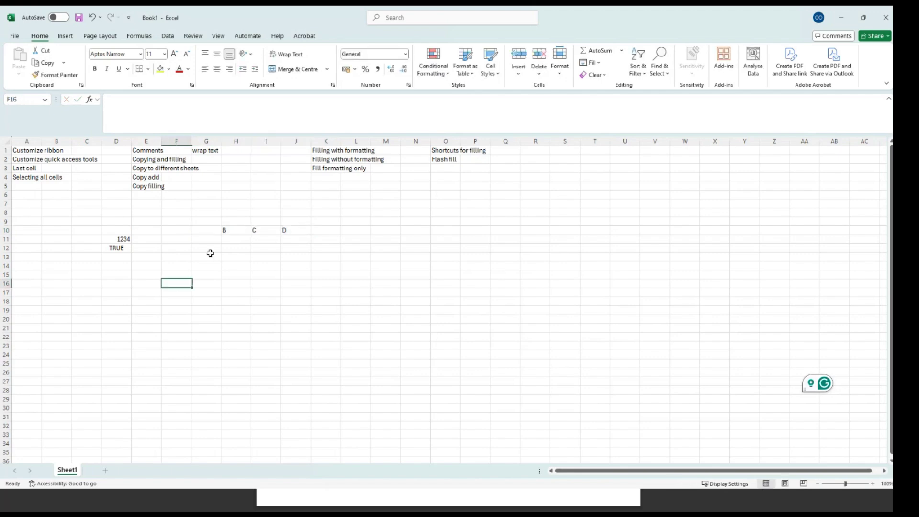
Select G10:J10 again and clear the contents of the whole range at once
click(218, 226)
key(shift+Right)
key(shift+Right)
key(shift+Right)
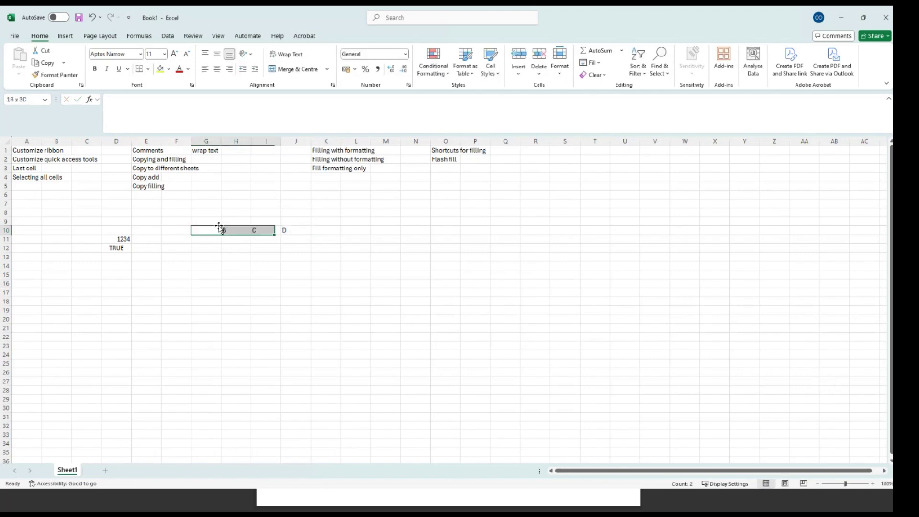
key(Delete)
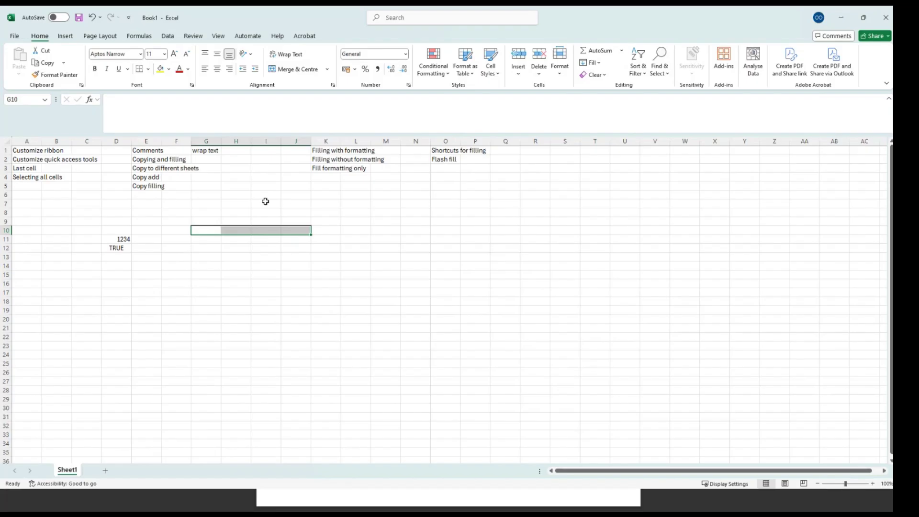
click(136, 355)
Switch to the PDF guide and advance past the Editing Cell Contents page
click(851, 18)
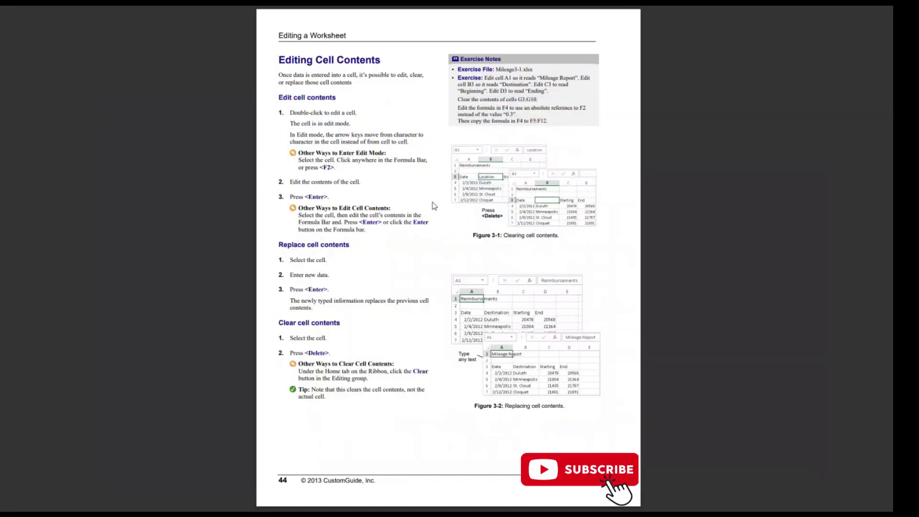
key(Right)
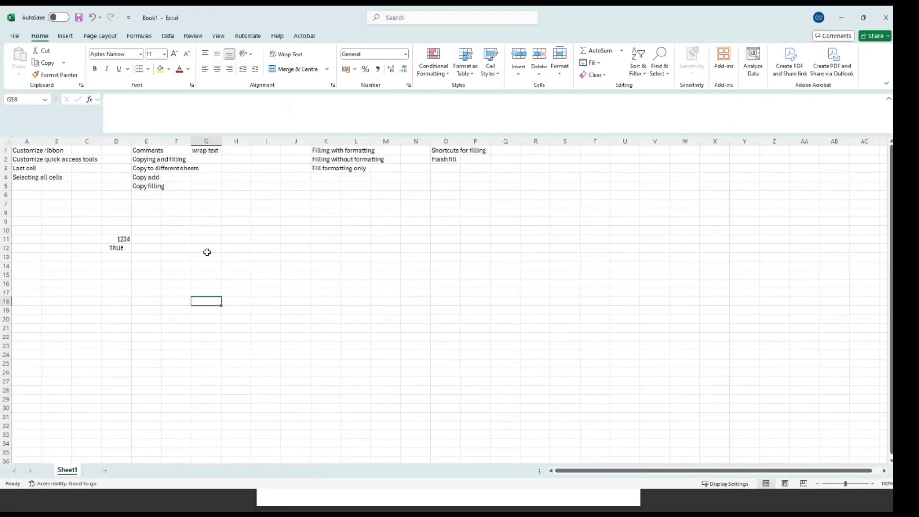
Return to the Excel workbook and enter France in G12 and Paris in H12
click(207, 247)
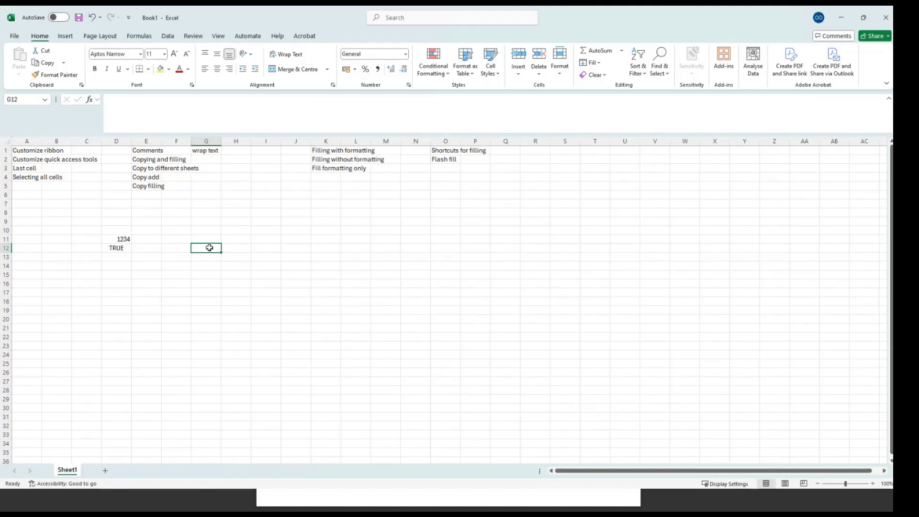
text(Fr)
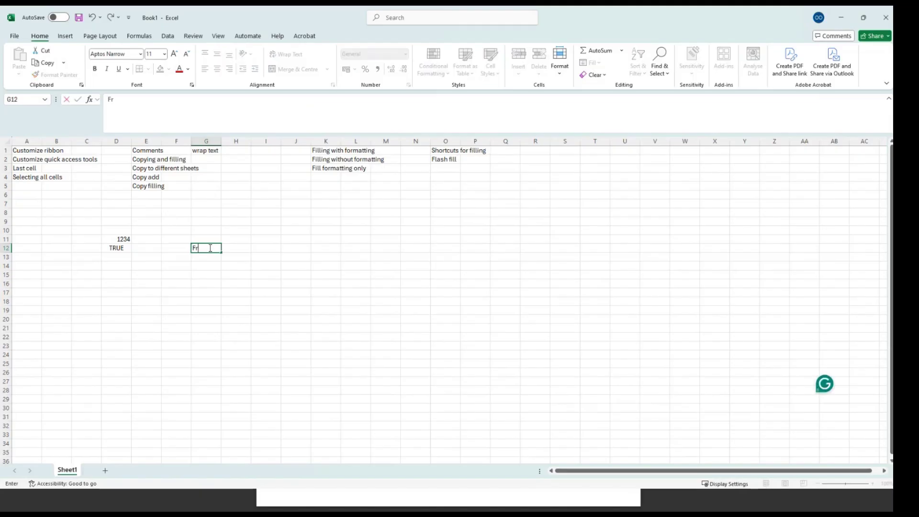
text(ance)
key(Tab)
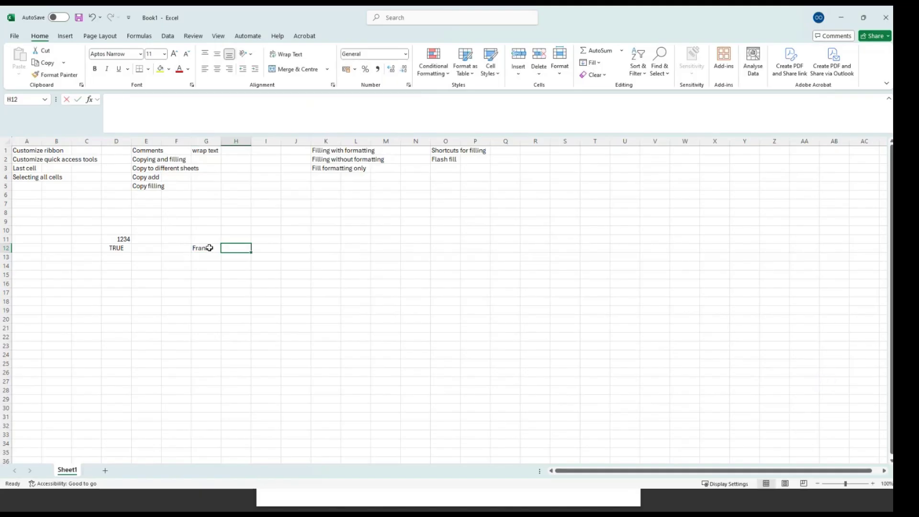
text(Paris)
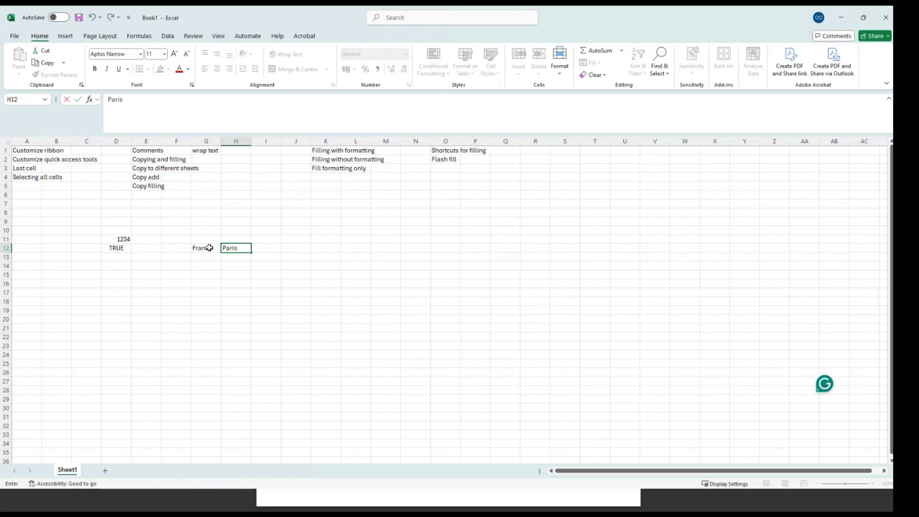
key(Return)
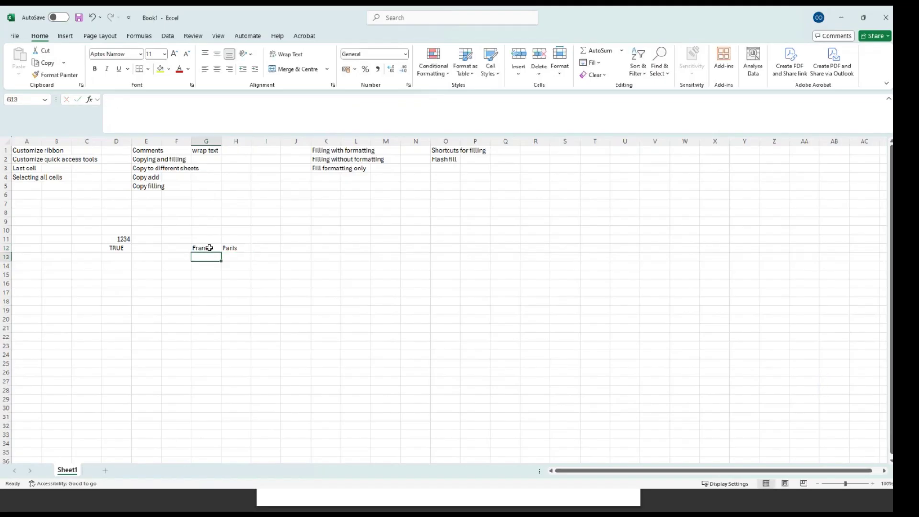
Add a second row below with Ireland in G13 and Dublin in H13
text(I)
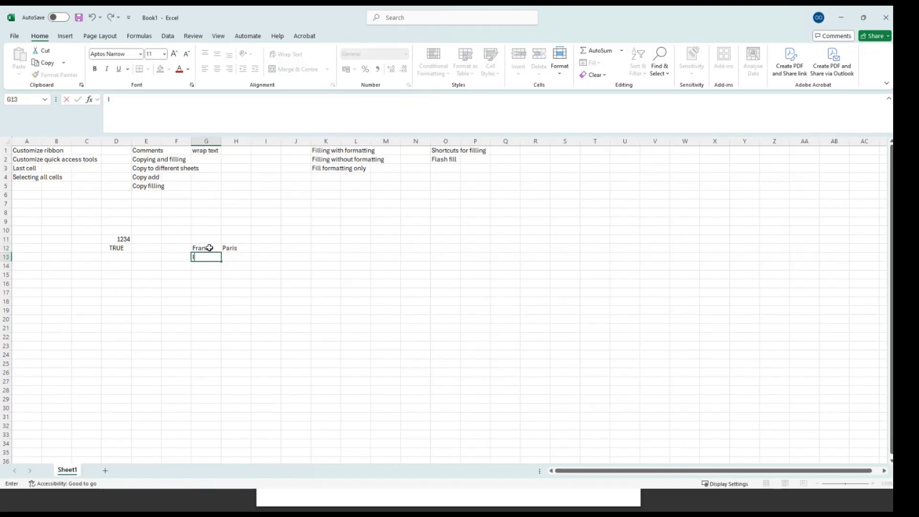
text(reland)
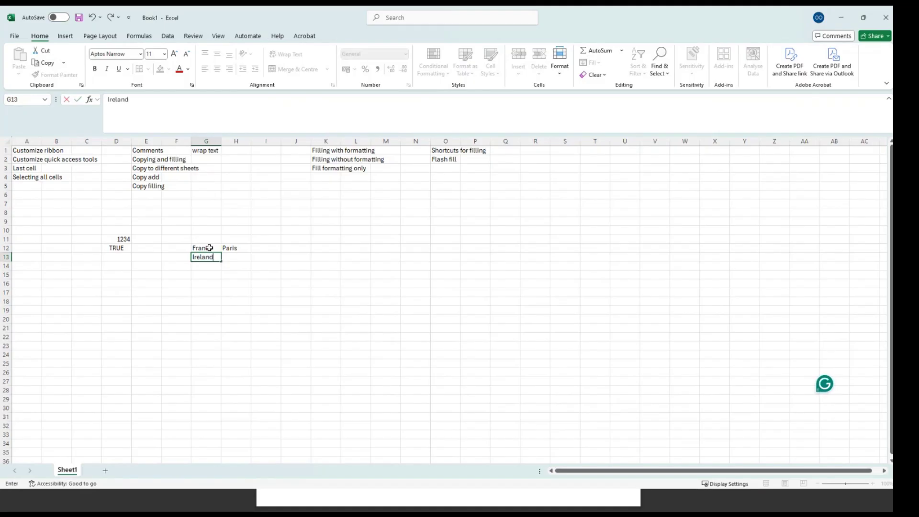
key(Tab)
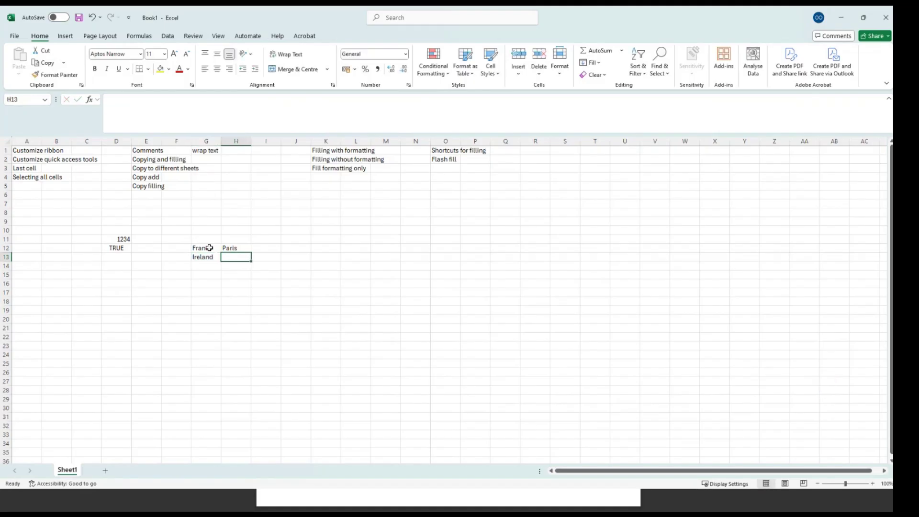
text(Dublin)
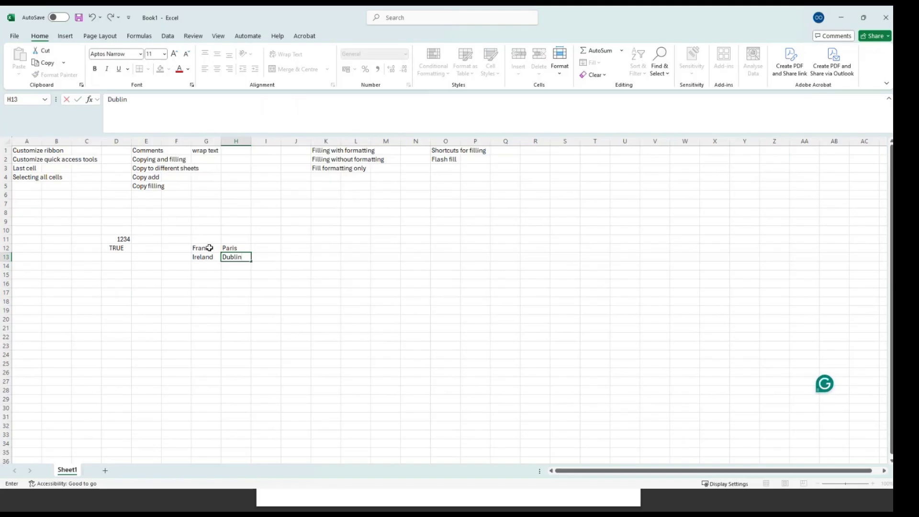
key(Return)
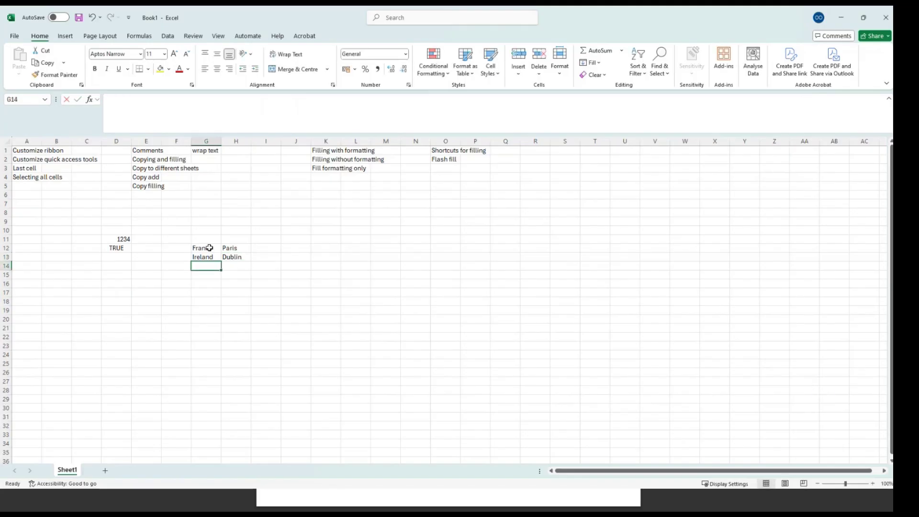
Add a third row to the table with England in G14 and London in H14
text(Englanf)
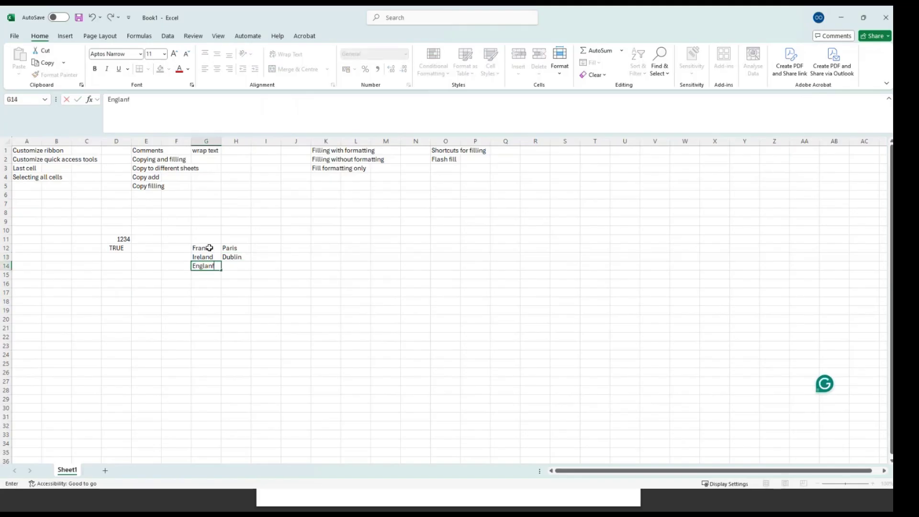
key(BackSpace)
text(d)
key(Tab)
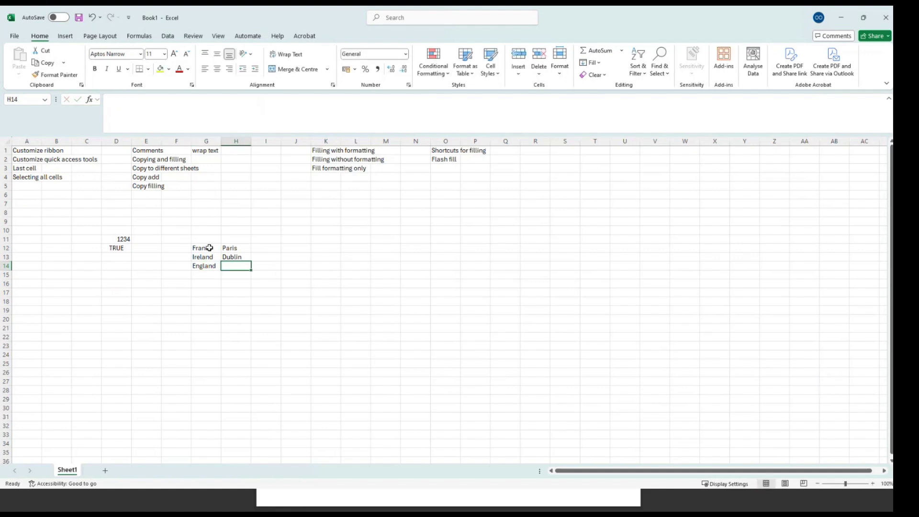
text(Lo)
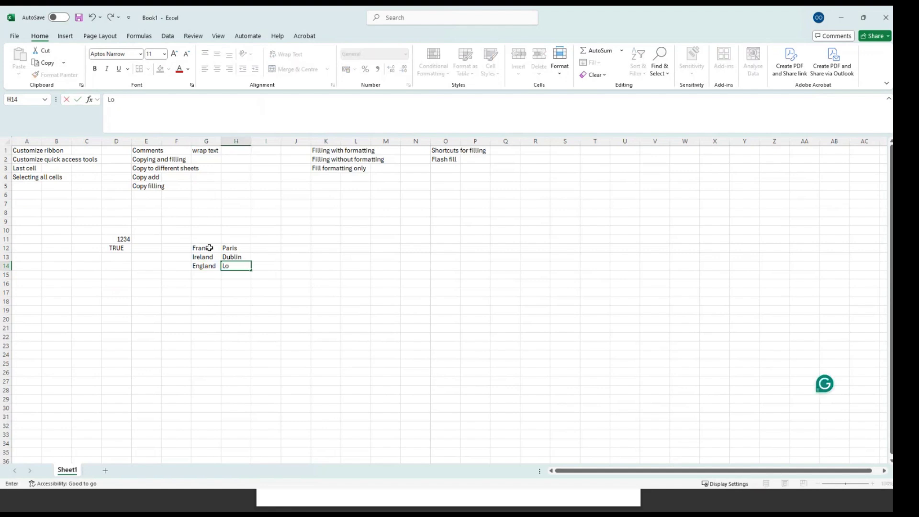
text(ndon)
Copy France from cell G12 and paste it into cell N9
click(205, 248)
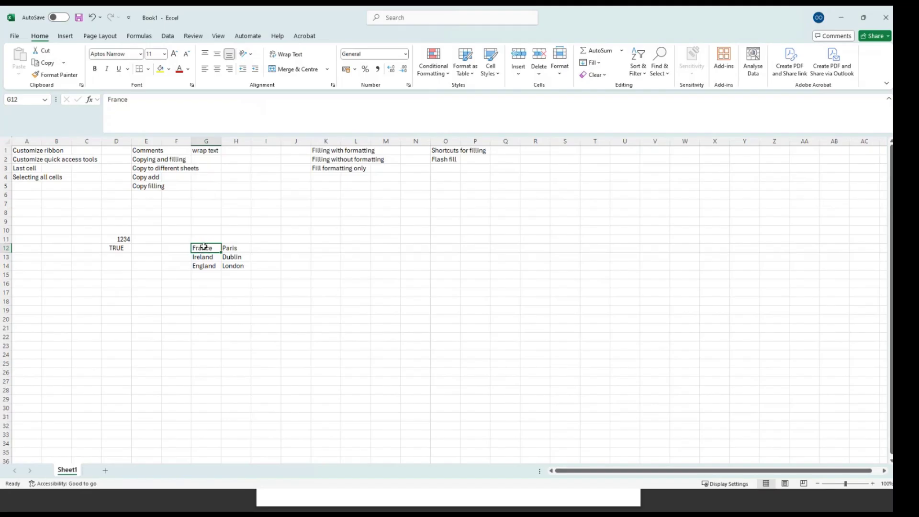
click(43, 63)
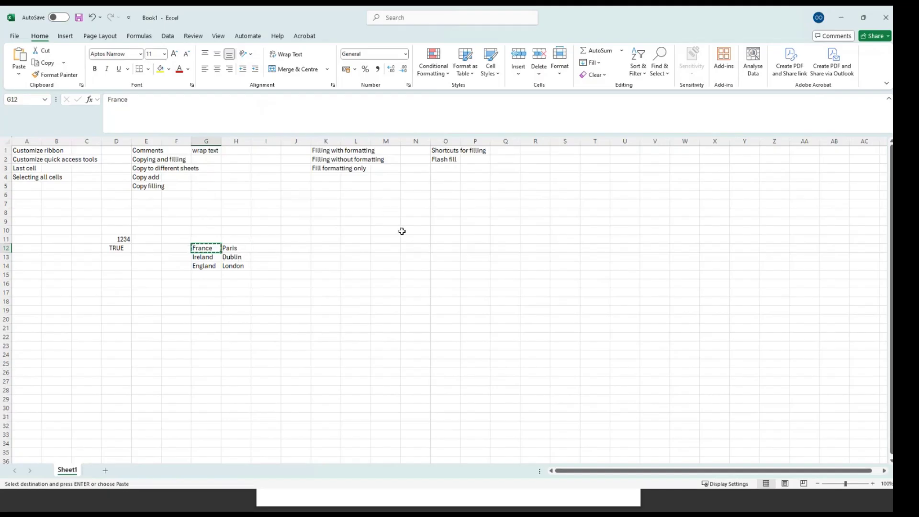
click(420, 221)
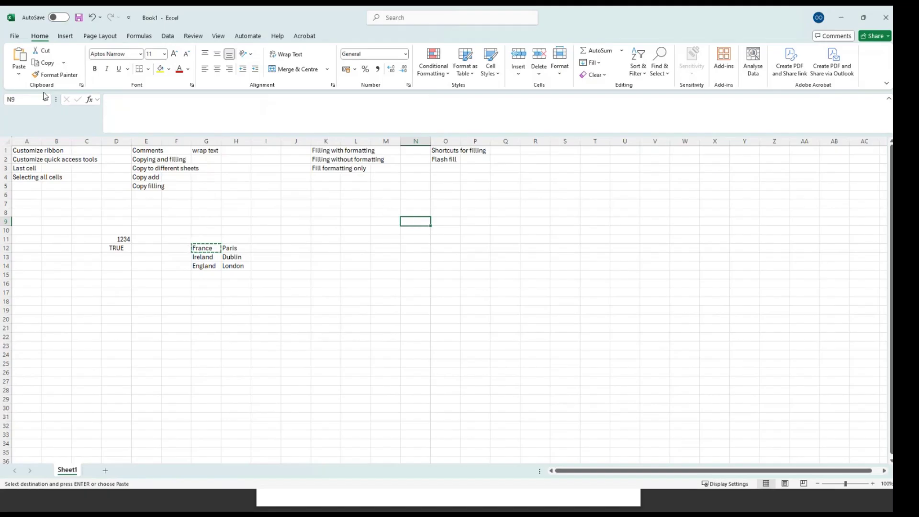
click(19, 58)
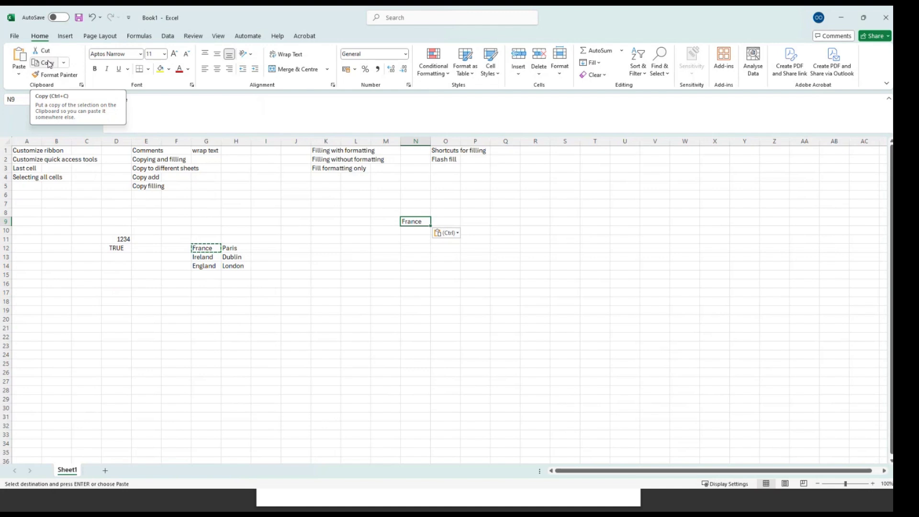
Copy France from G12 again and paste it into cell O12
click(202, 249)
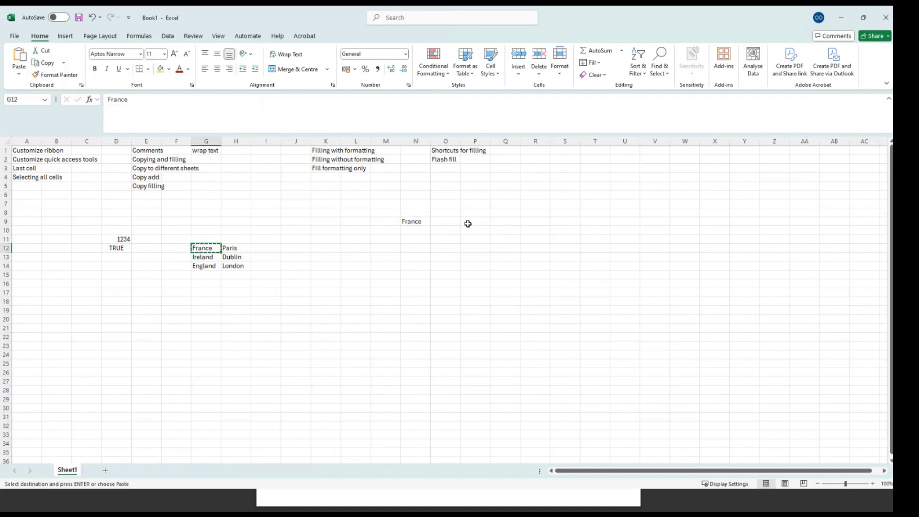
click(448, 246)
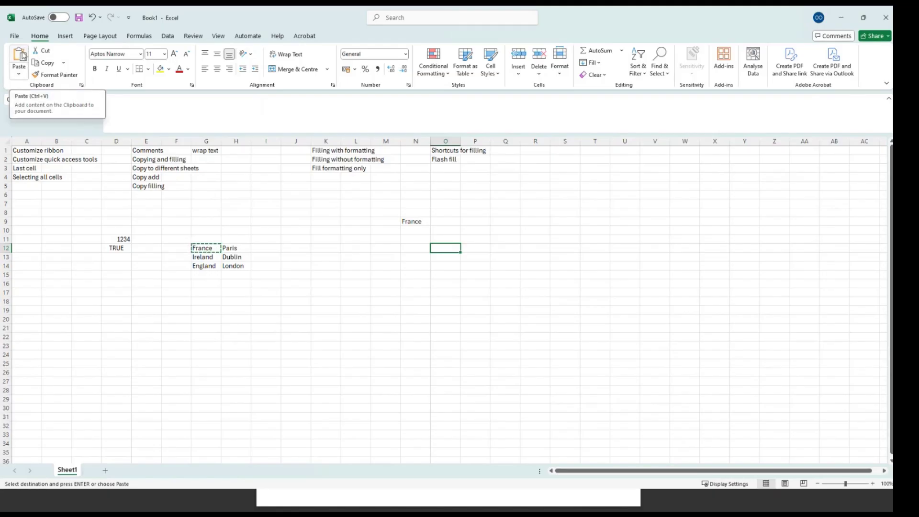
key(ctrl+v)
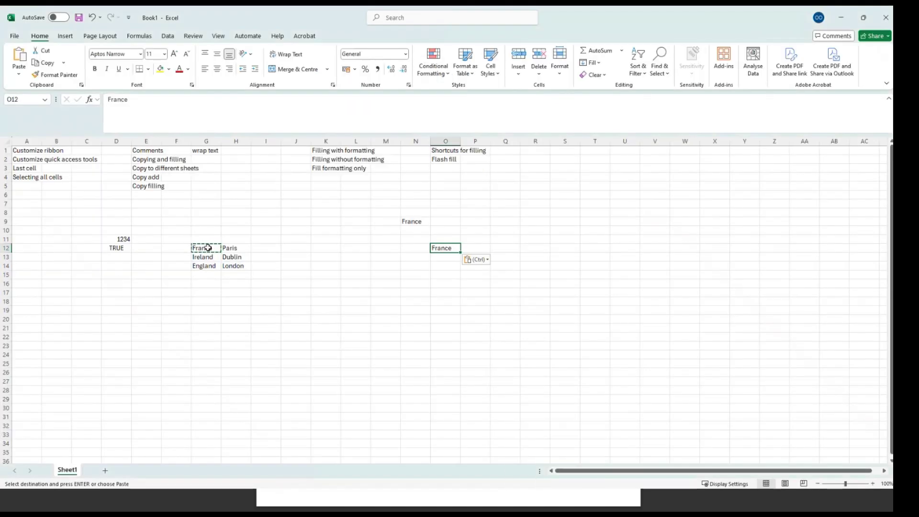
Copy the whole country and capital table in G12:H14 and paste it starting at cell Q13
click(206, 248)
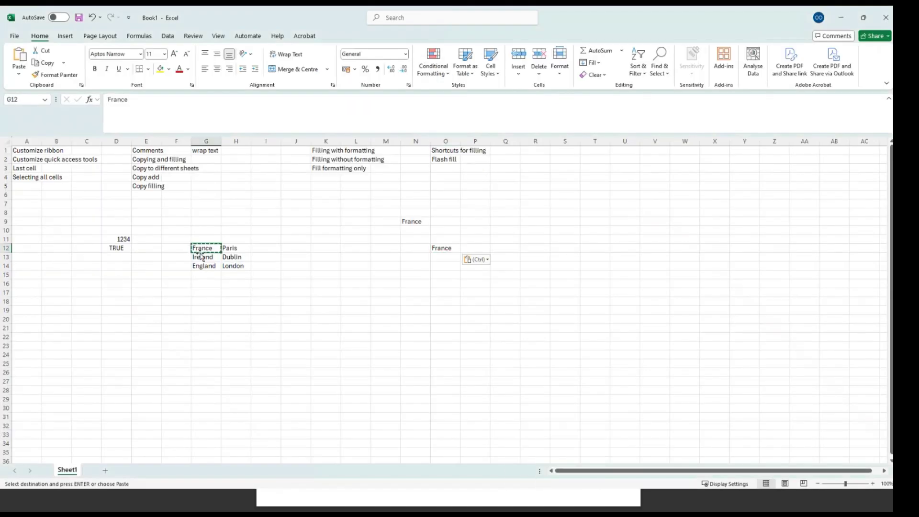
key(shift+Down)
key(shift+Down)
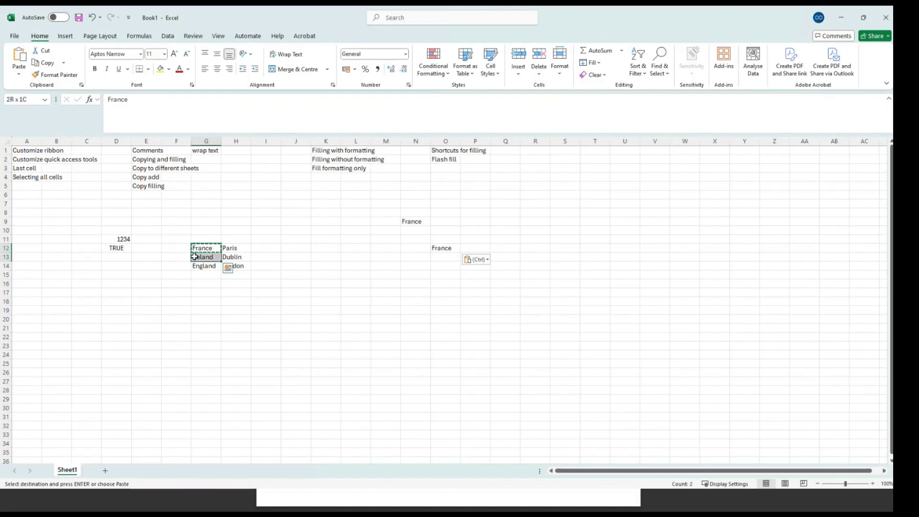
key(shift+Right)
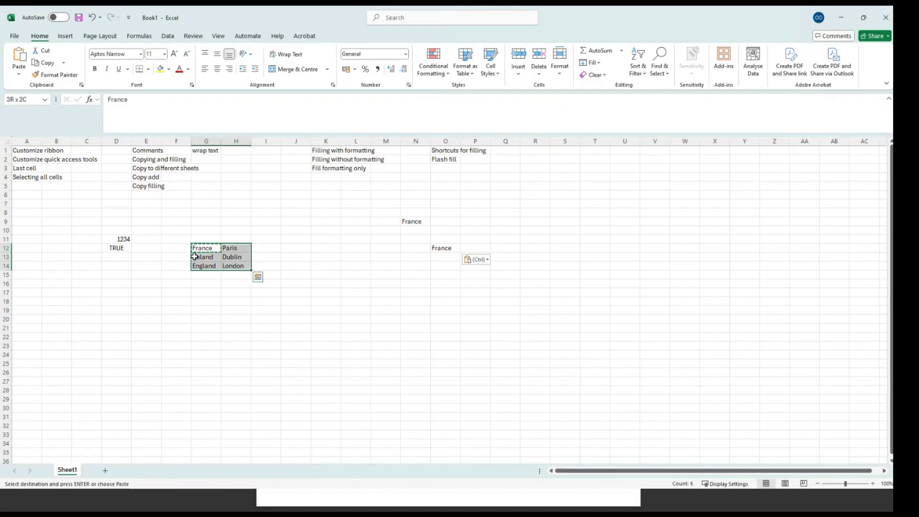
key(ctrl+c)
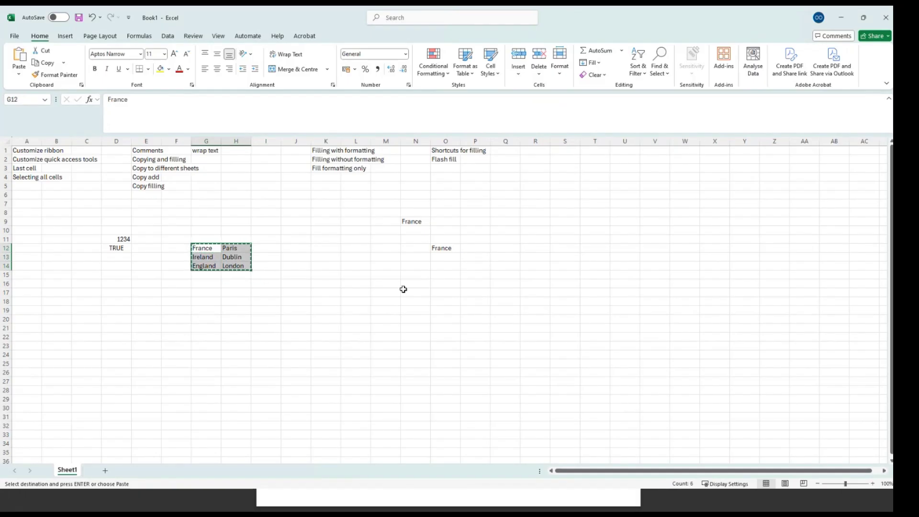
click(512, 259)
key(ctrl+v)
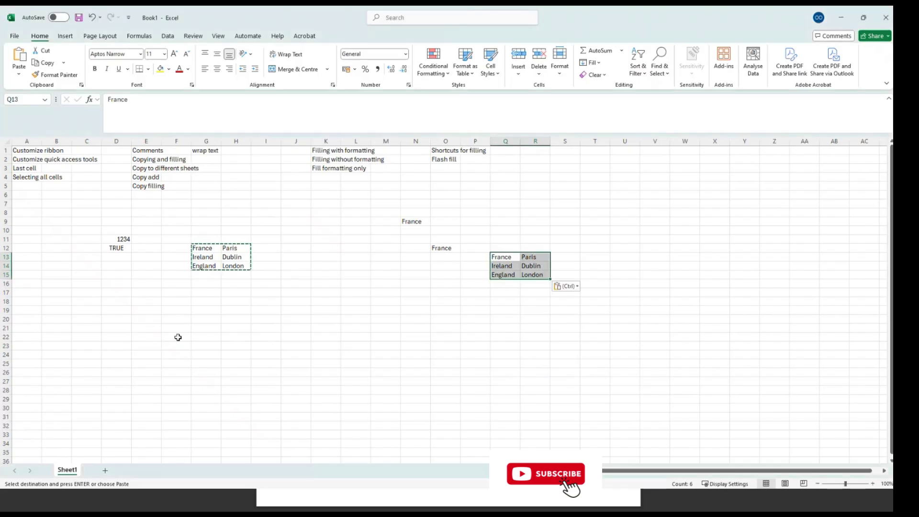
click(296, 354)
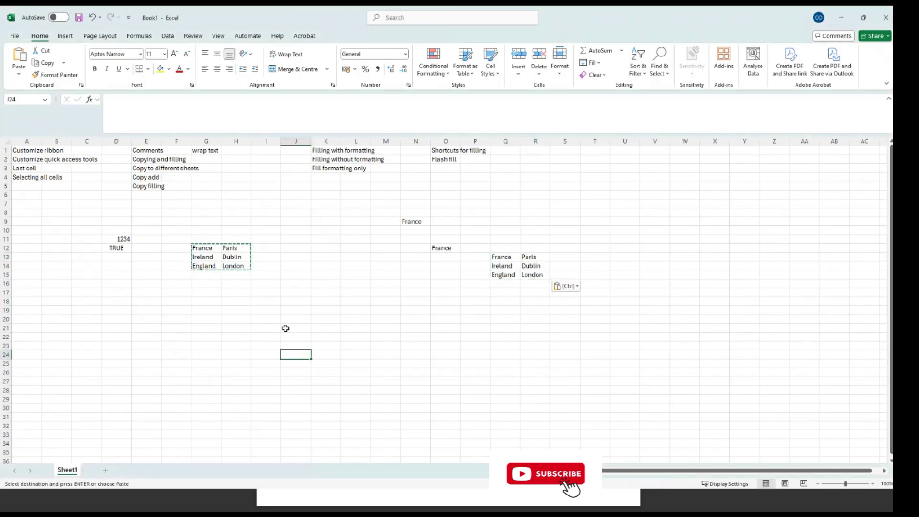
Place a copy of G12 directly into L9 without using the clipboard, keeping the original in place
click(206, 249)
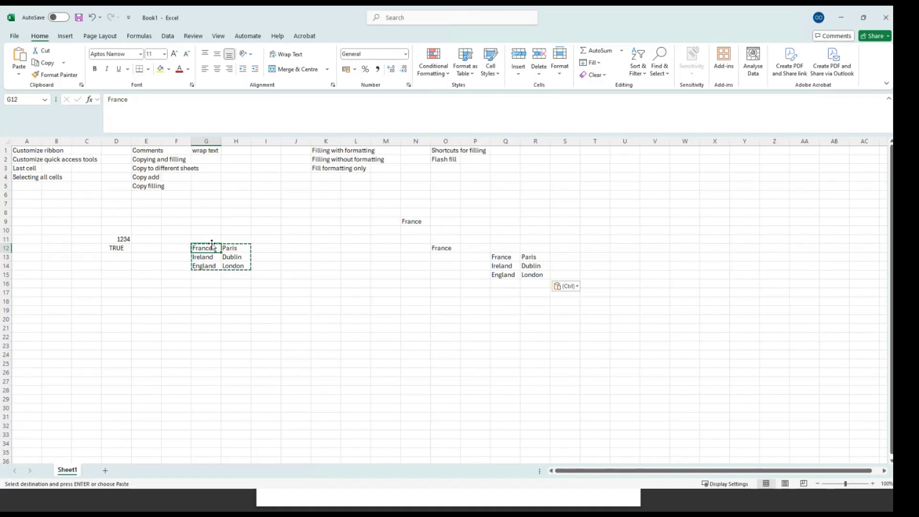
drag(213, 245, 214, 248)
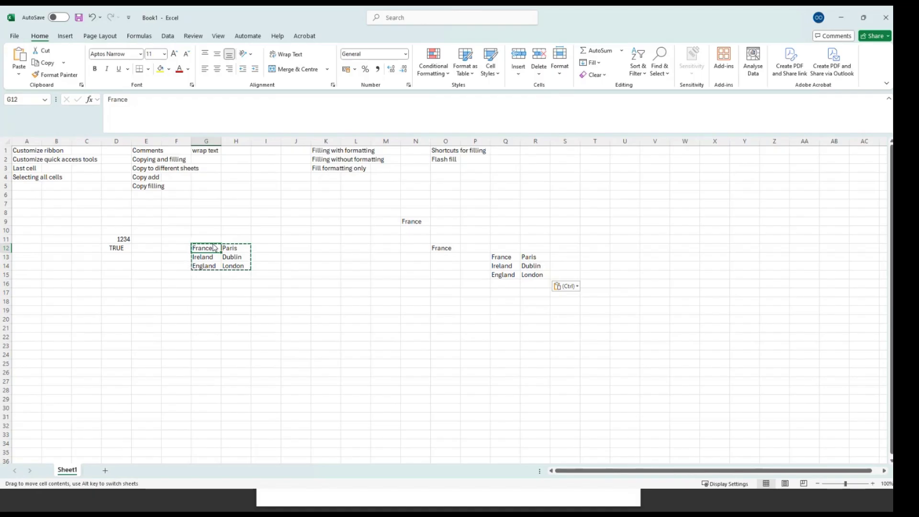
drag(213, 248, 358, 219)
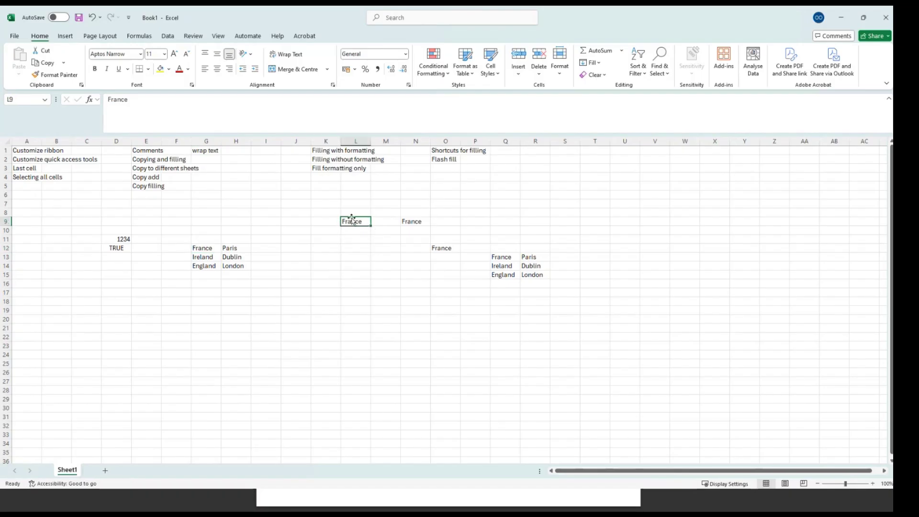
Add two new worksheets to the workbook and look through all three sheets
click(202, 249)
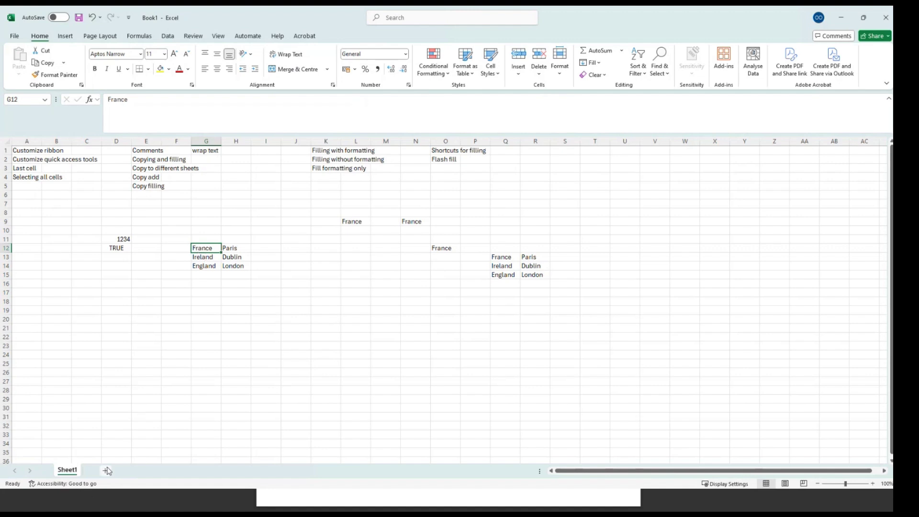
click(103, 471)
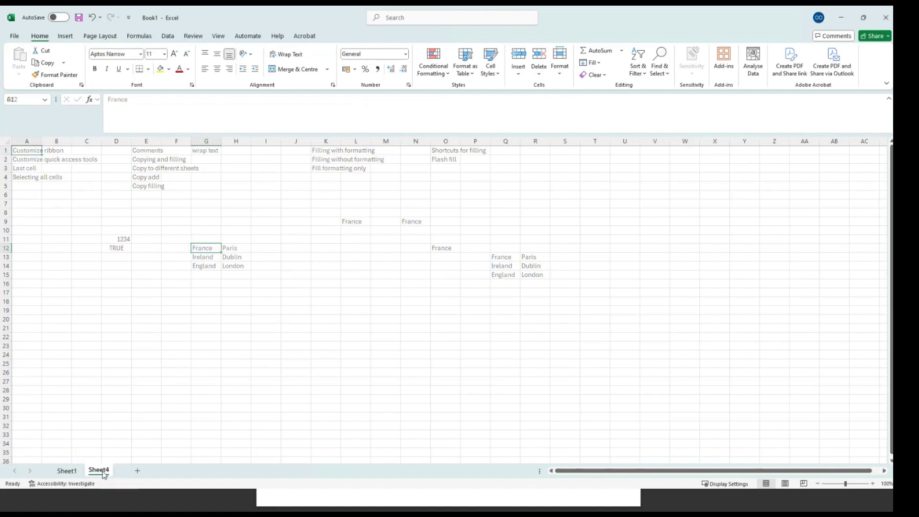
click(139, 472)
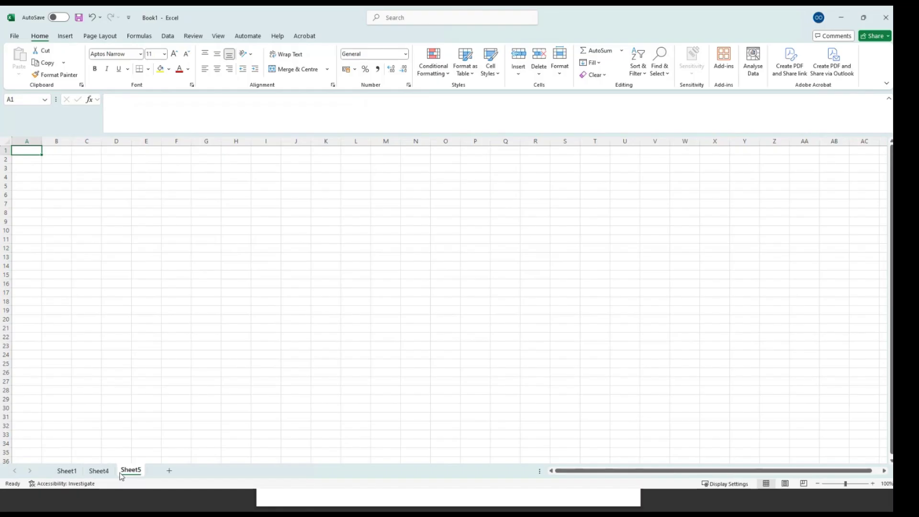
click(62, 471)
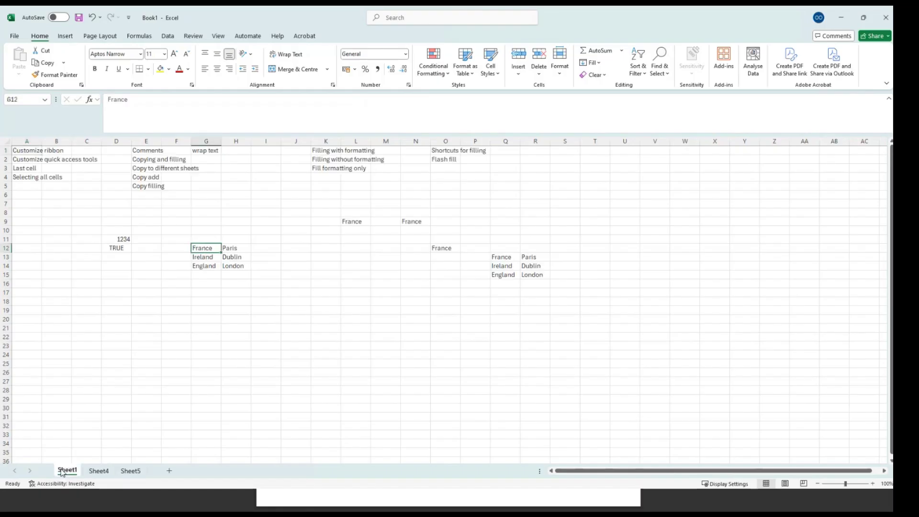
click(100, 471)
click(128, 471)
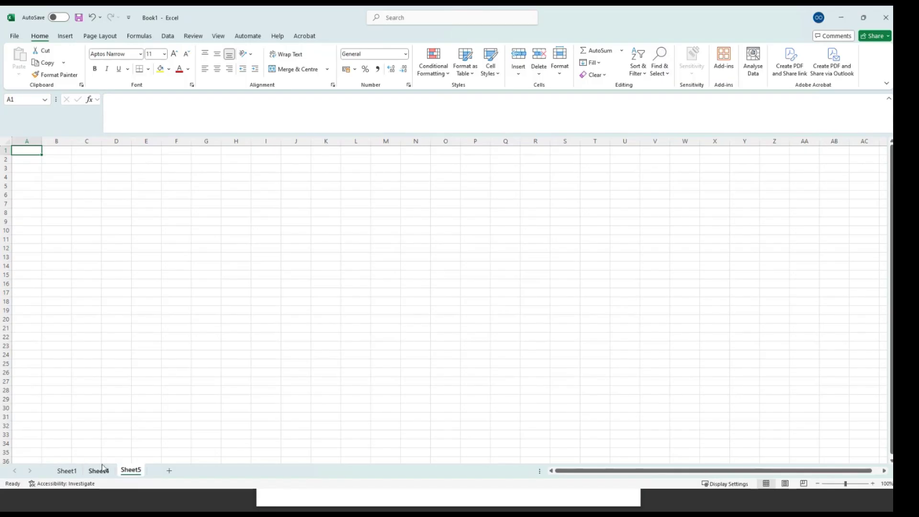
Copy France from G12 on Sheet1, group Sheet4 and Sheet5, and paste it into A1 and F12 on both sheets at once
click(67, 470)
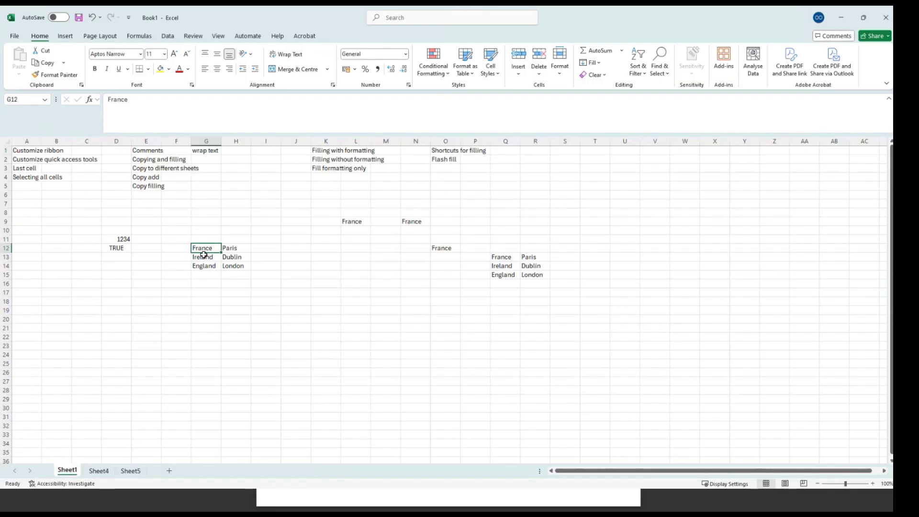
key(ctrl+c)
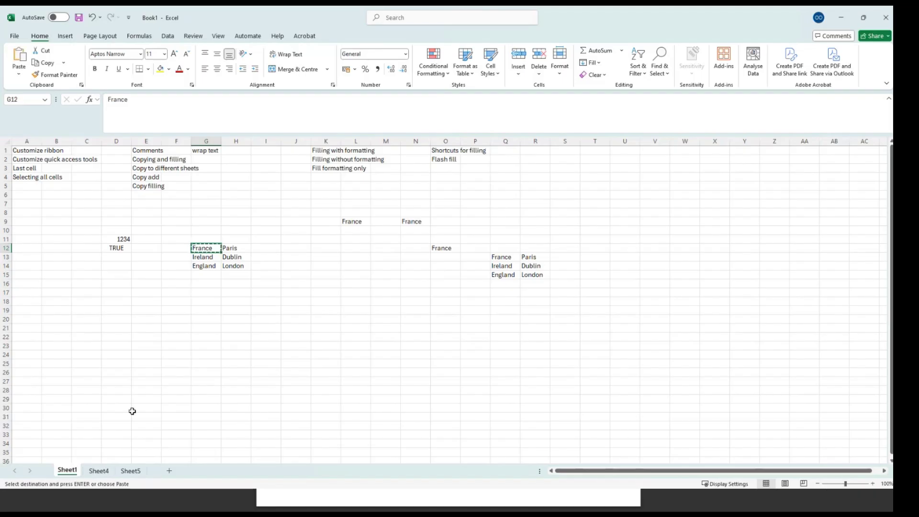
click(100, 472)
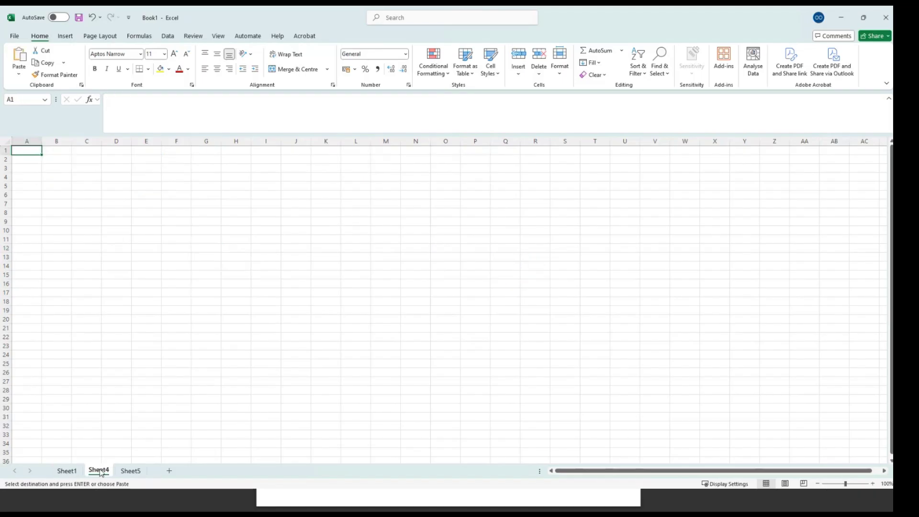
ctrl+click(131, 471)
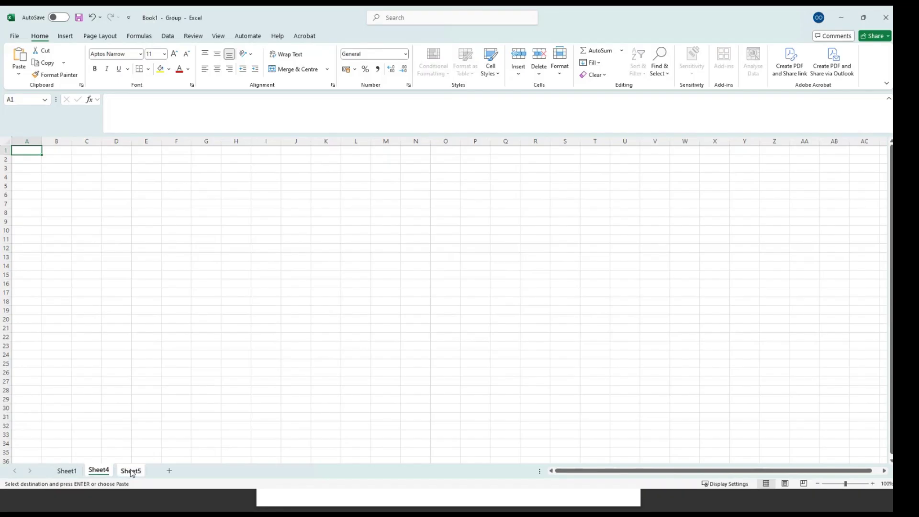
ctrl+click(168, 248)
key(ctrl+v)
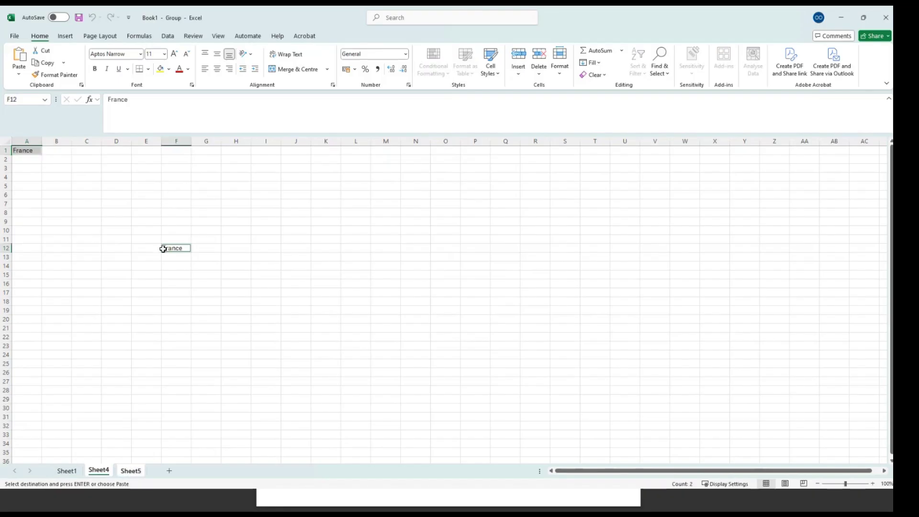
click(183, 283)
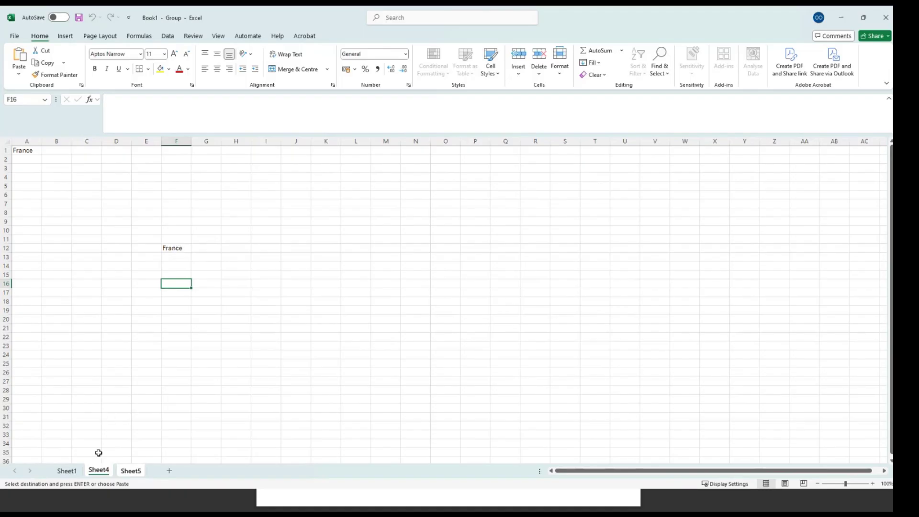
Ungroup the sheets and check the pasted cells on Sheet4 and Sheet5
click(67, 471)
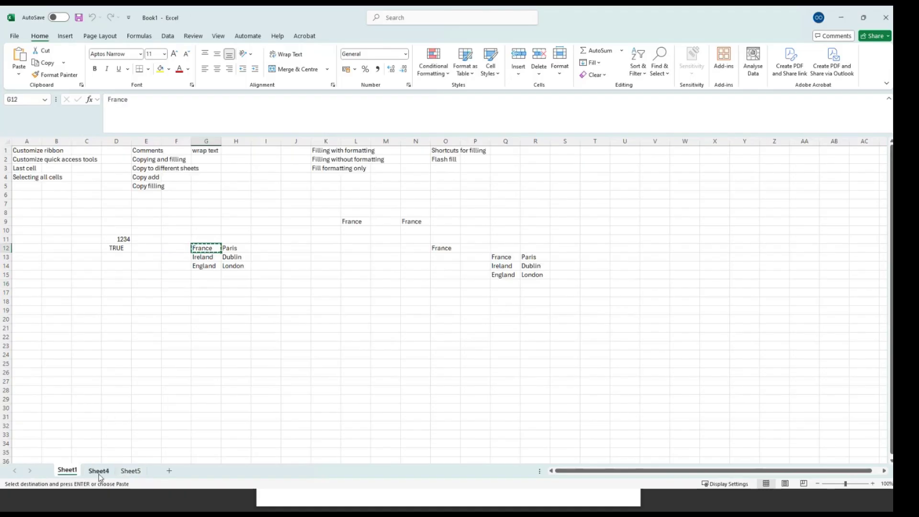
click(98, 470)
click(180, 250)
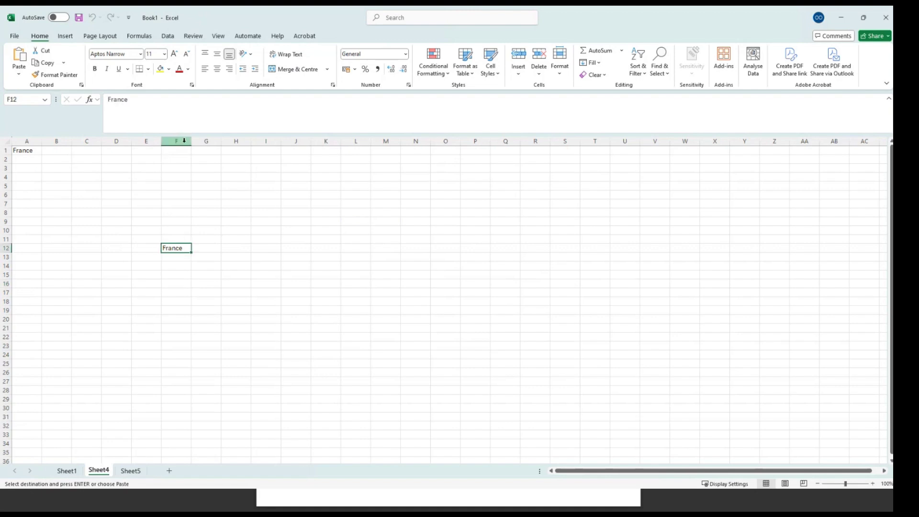
click(134, 473)
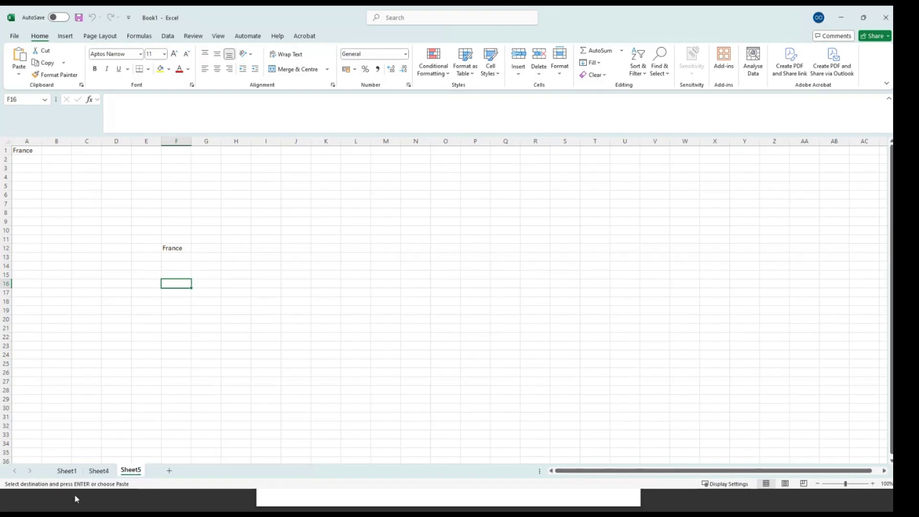
Cut London from H14 on Sheet1 and paste it into L13
click(62, 473)
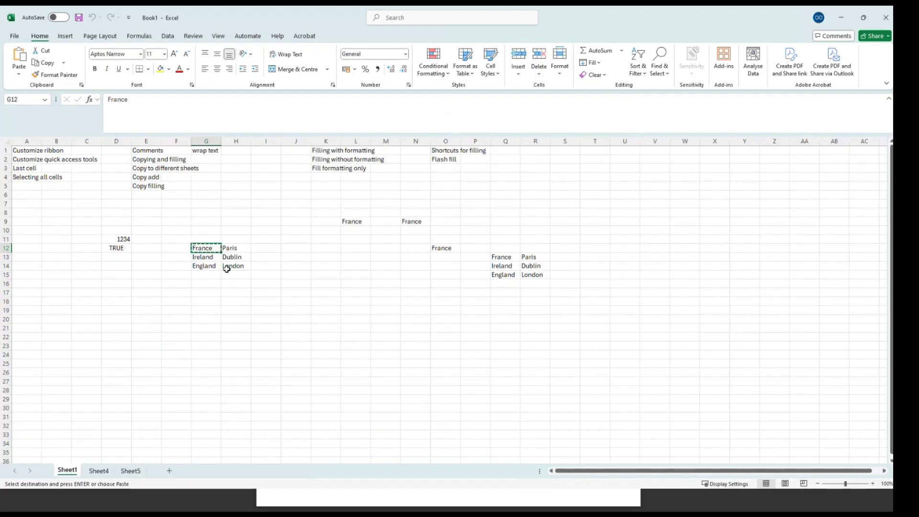
click(228, 269)
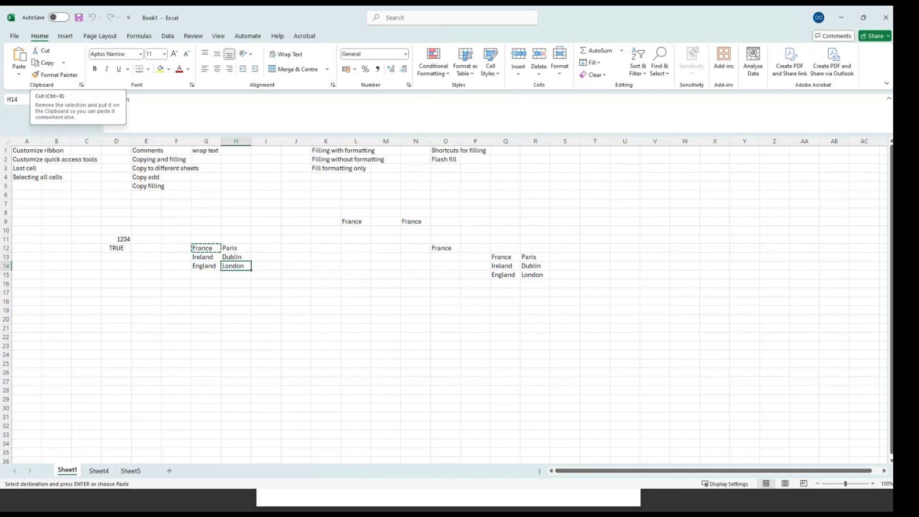
click(44, 51)
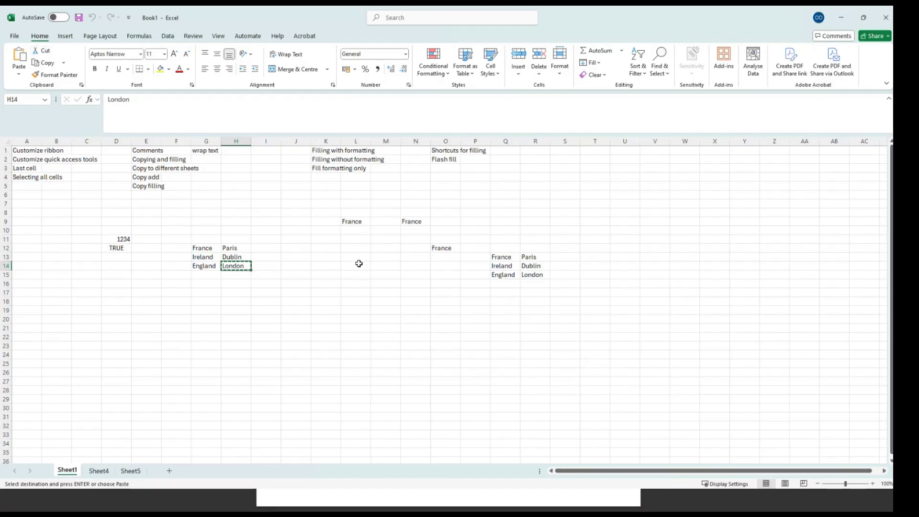
click(360, 259)
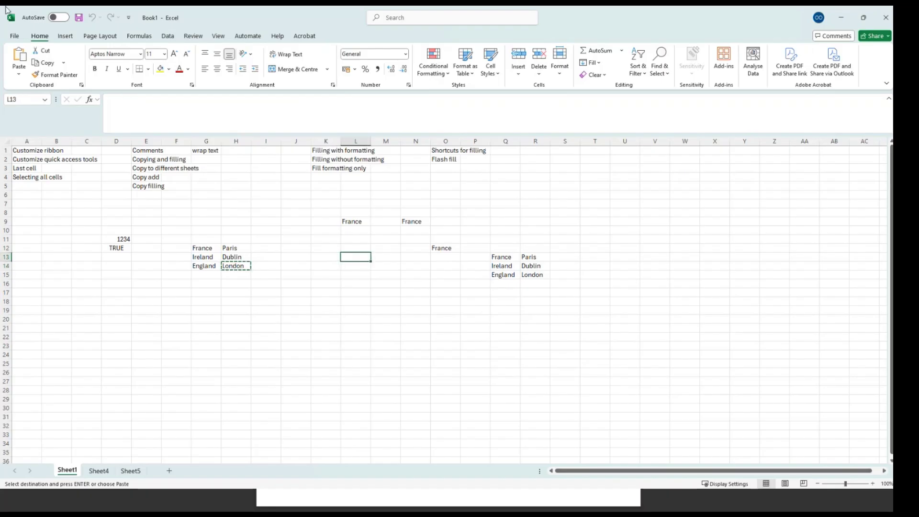
click(24, 62)
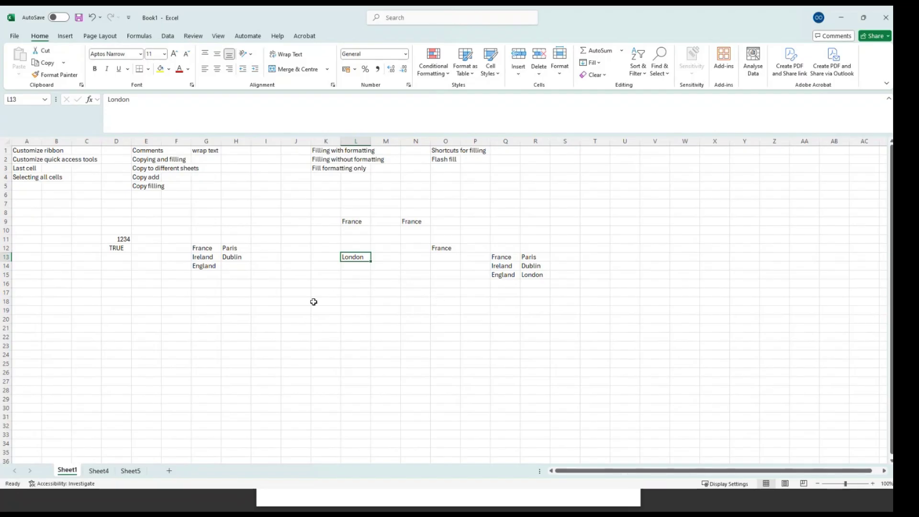
Consult the PDF guide on moving cells using the mouse, and move London directly from L13 to S9 in Excel without the clipboard
click(843, 18)
scroll(143, 357, down, 3)
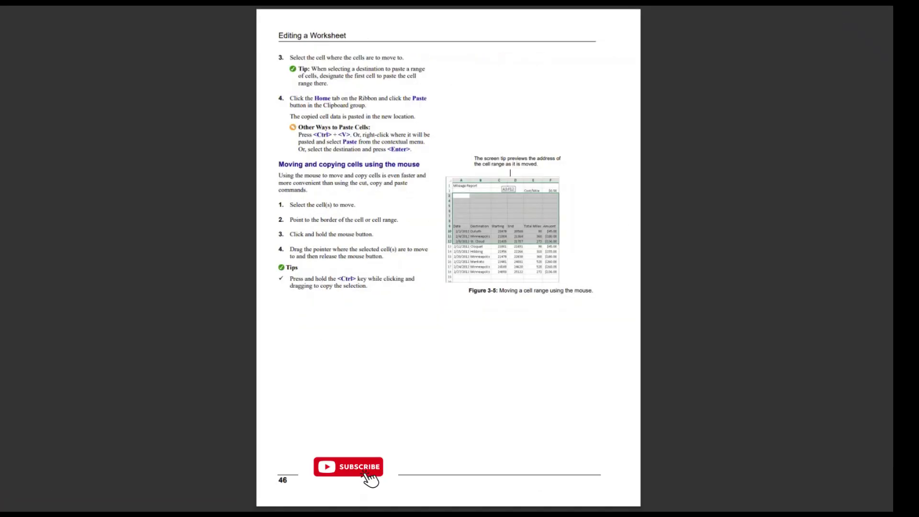
key(alt+Tab)
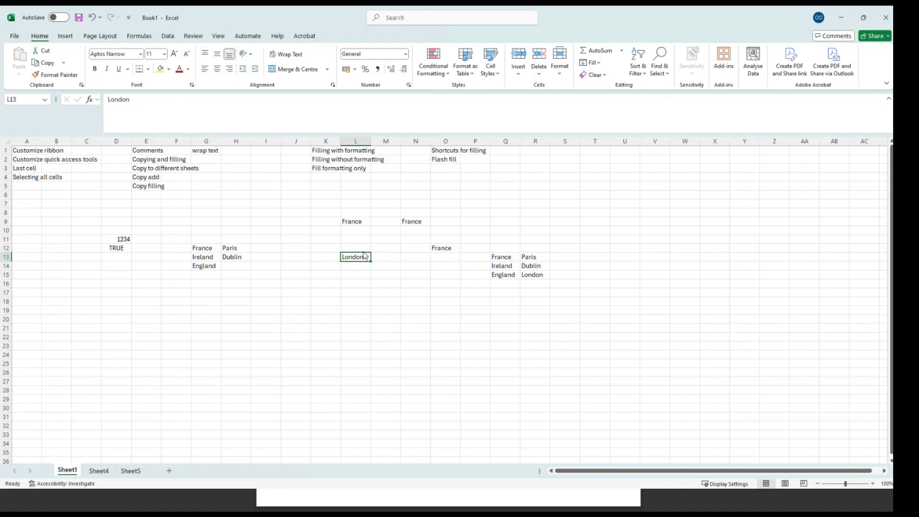
drag(363, 254, 564, 222)
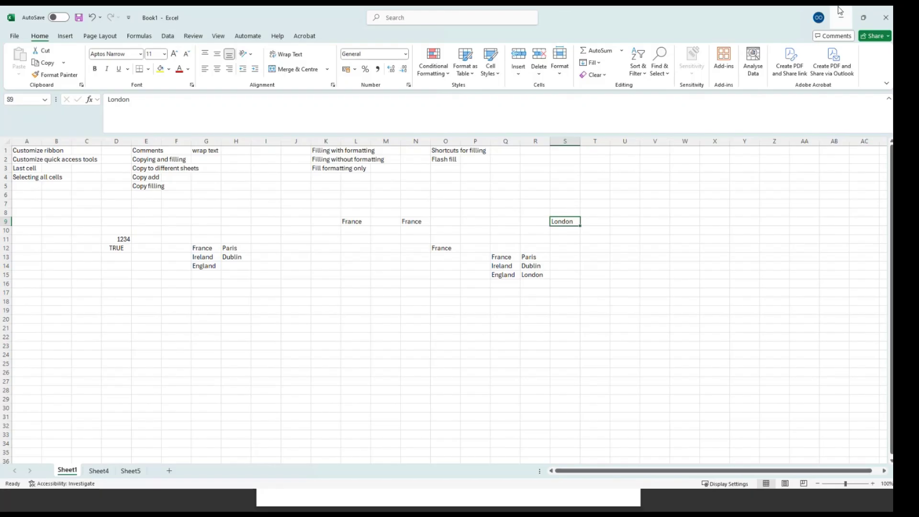
click(841, 17)
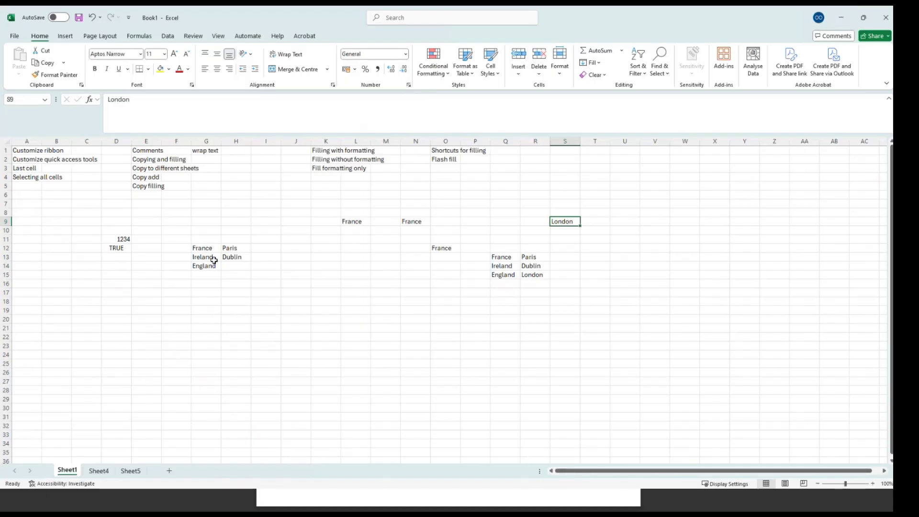
Enter London in the empty cell H14 beside England
click(231, 266)
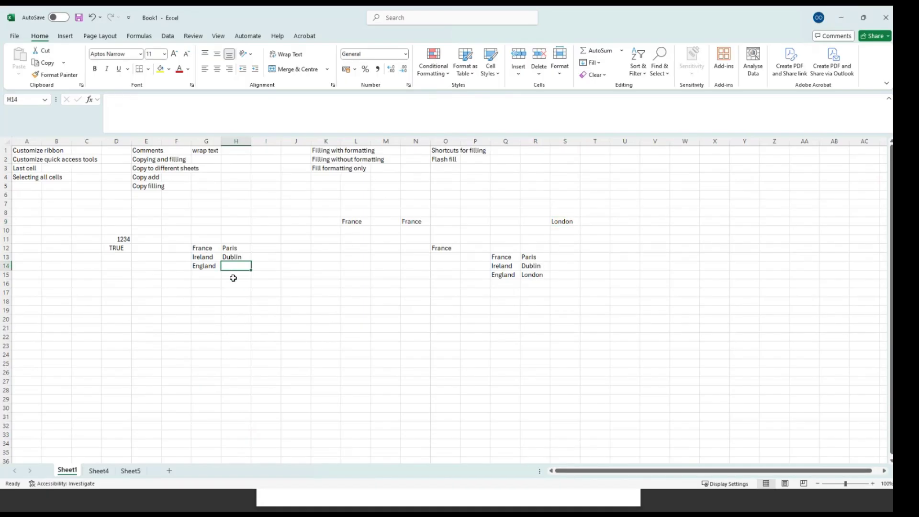
text(Lo)
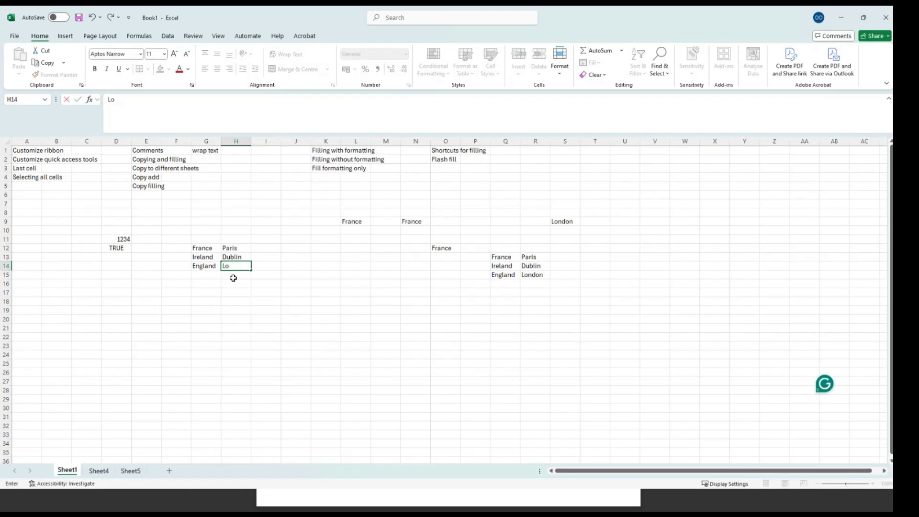
text(ndon)
Enter the heading Country in G11 above the list of countries
click(204, 240)
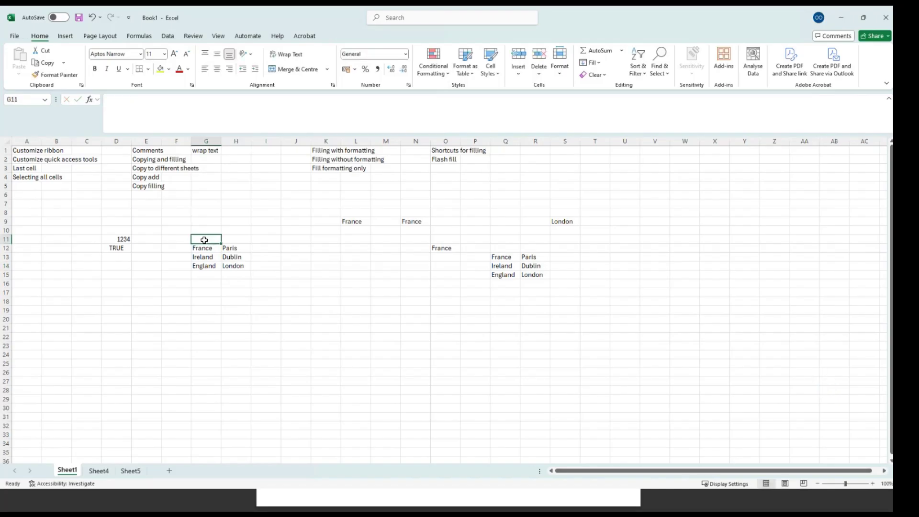
text(Co)
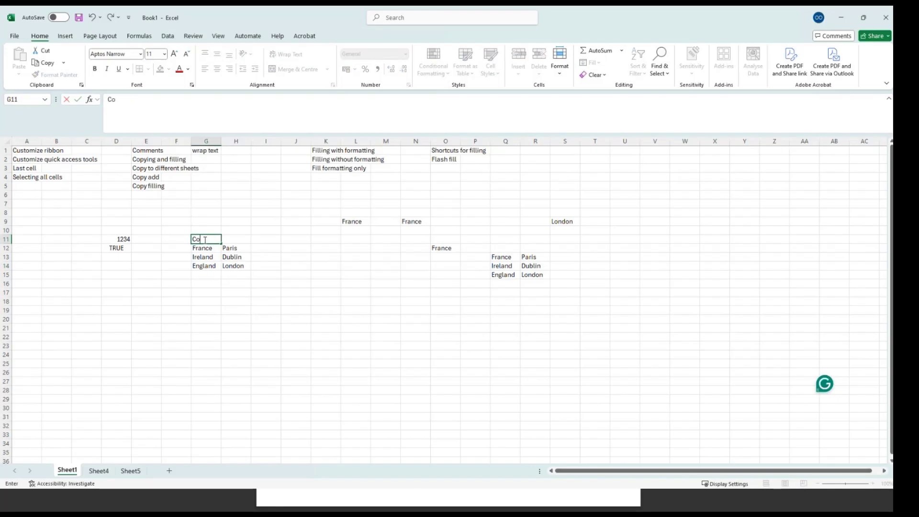
text(untry)
key(shift+Left)
key(shift+Left)
key(Right)
key(Right)
key(Left)
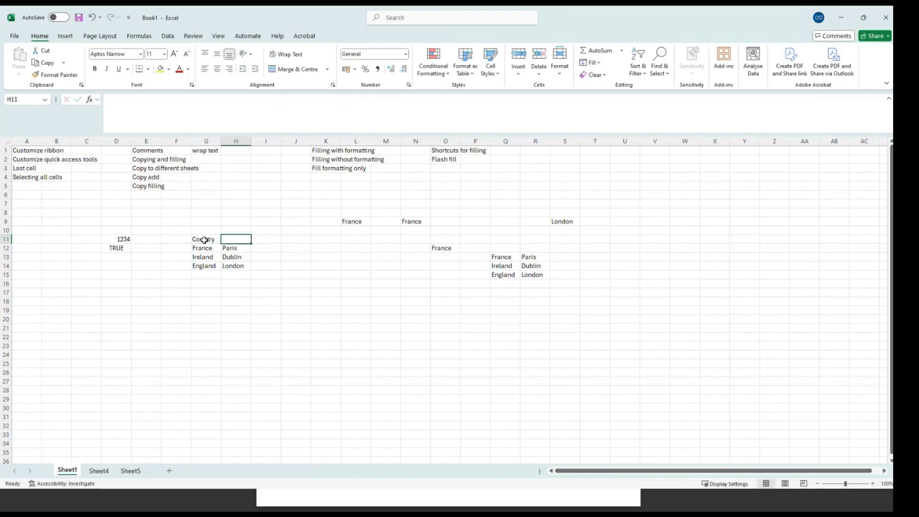
Enter the heading Capital in H11 above the list of cities
text(Capti)
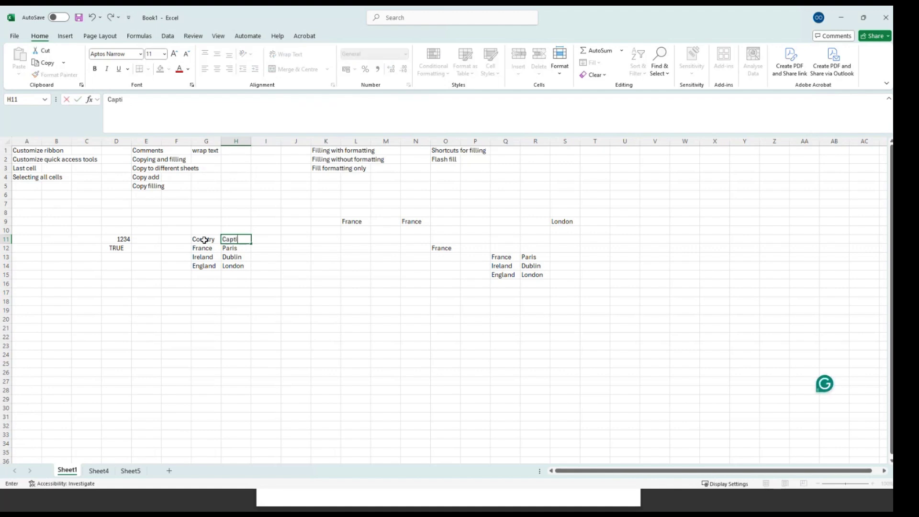
text(tal)
key(BackSpace)
key(BackSpace)
key(BackSpace)
key(BackSpace)
key(BackSpace)
text(ital)
key(Return)
Add a third column heading, Continent, in I11
key(Up)
key(Right)
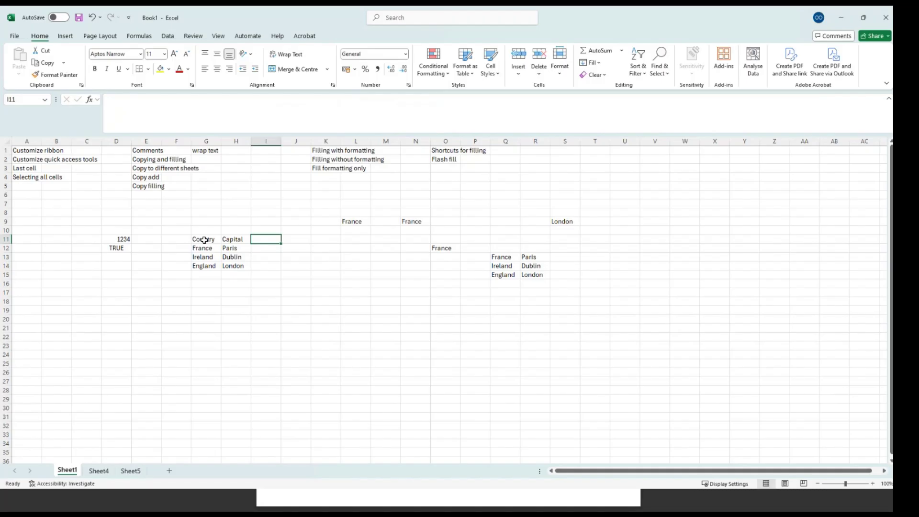
text(Con)
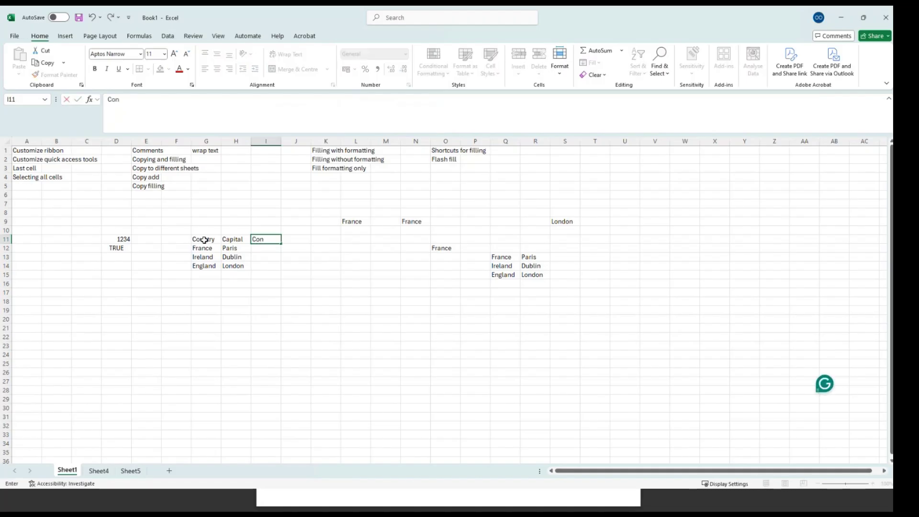
text(tinent)
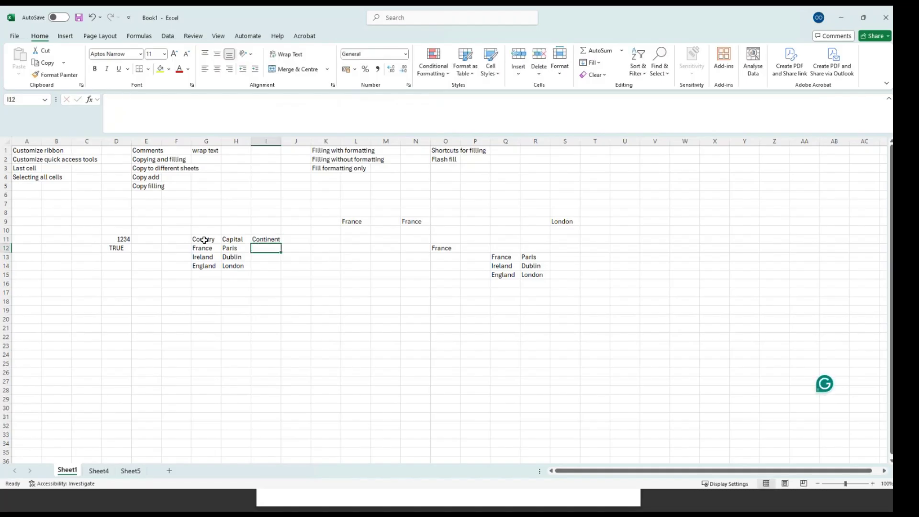
key(Return)
Fill in Europe as the continent for France, Ireland and England in I12 to I14
text(E)
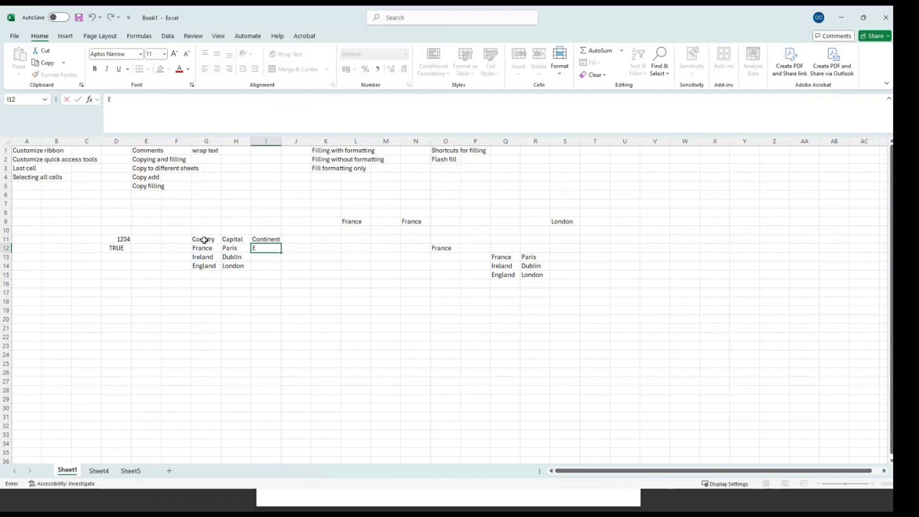
text(urope)
key(Return)
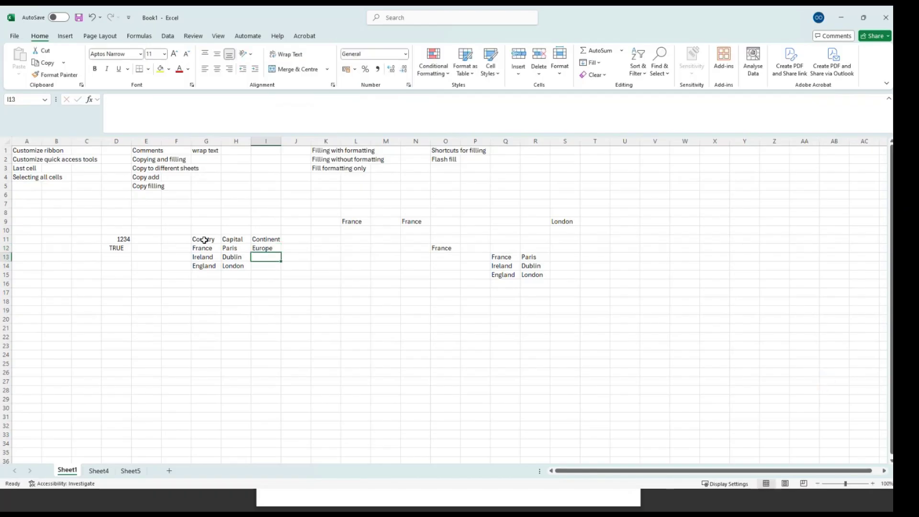
text(Europe)
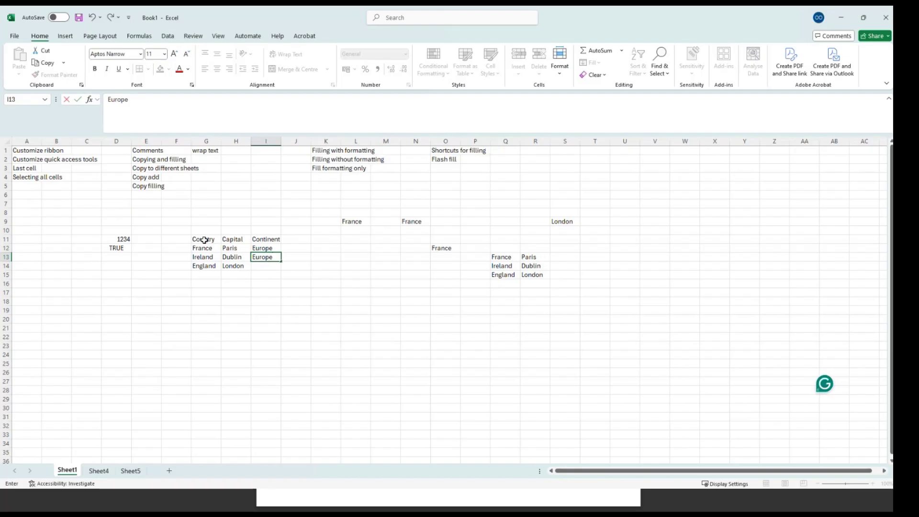
key(Return)
text(Europ)
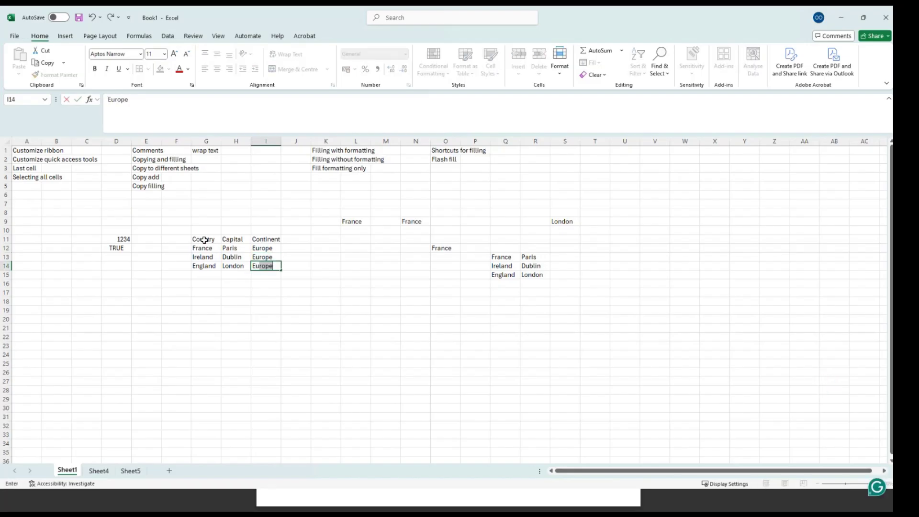
key(Return)
Add a row for India in G15 to I15 with New Dehli as capital and Asia as continent
key(Left)
key(Left)
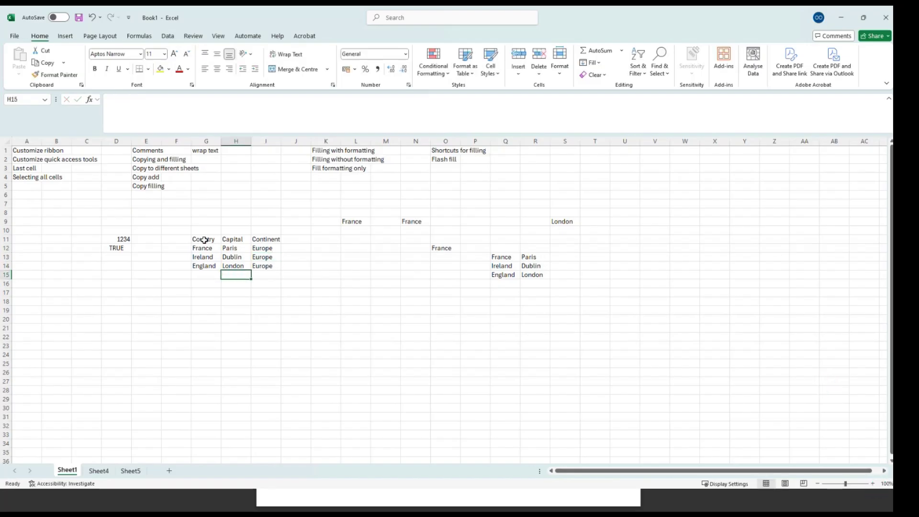
text(Indai)
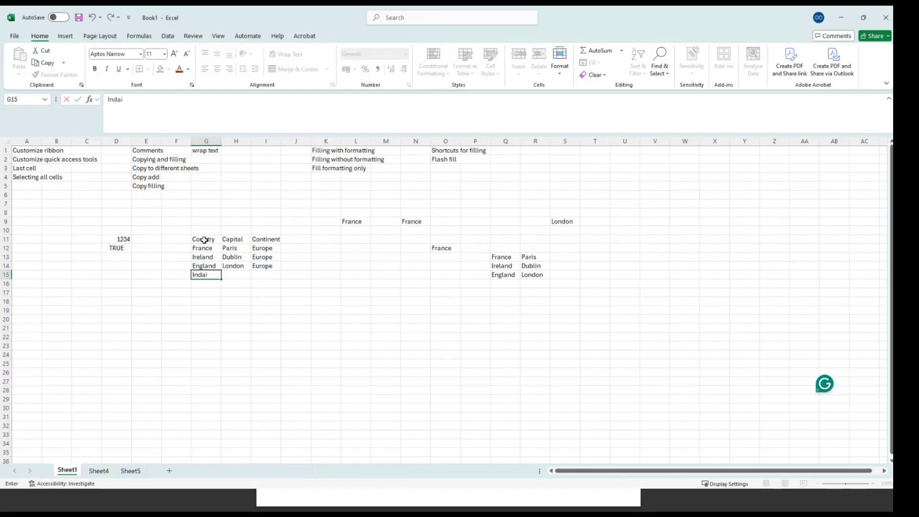
key(BackSpace)
text(ia)
key(Right)
key(Right)
key(Left)
text(New)
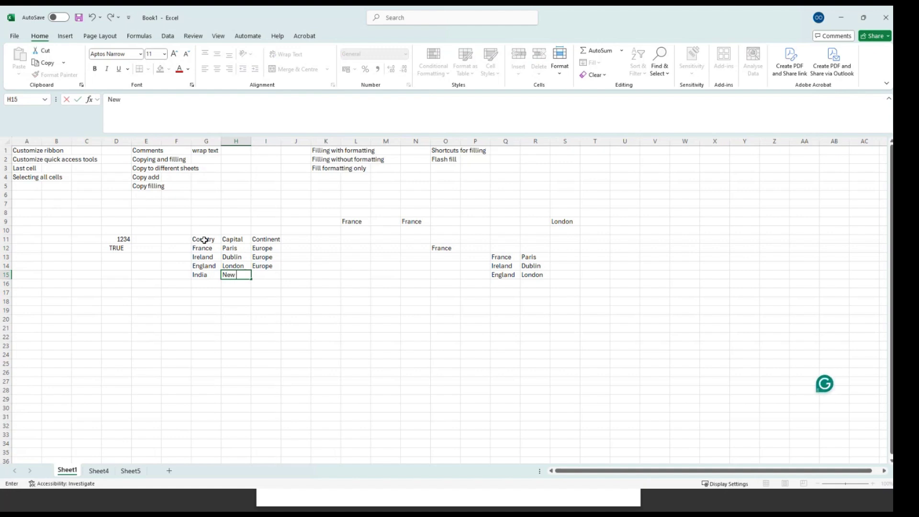
text( Dehli)
key(Tab)
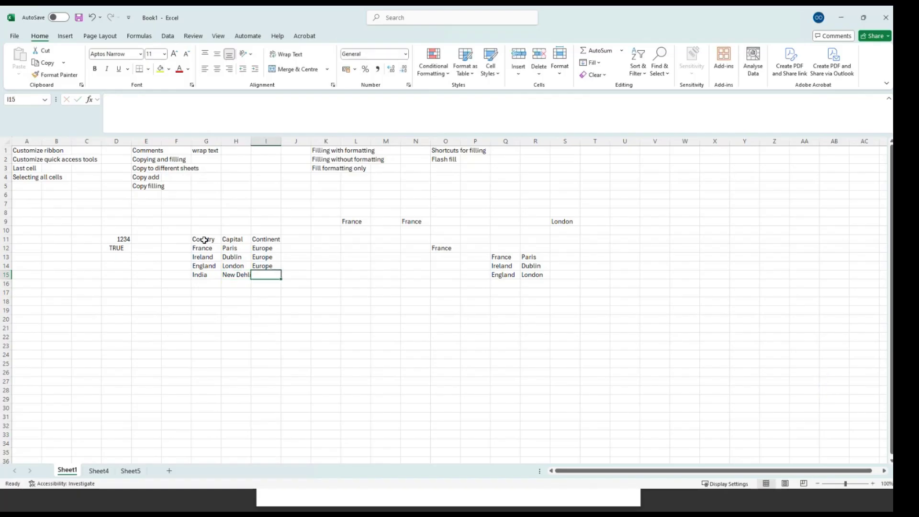
text(Asia)
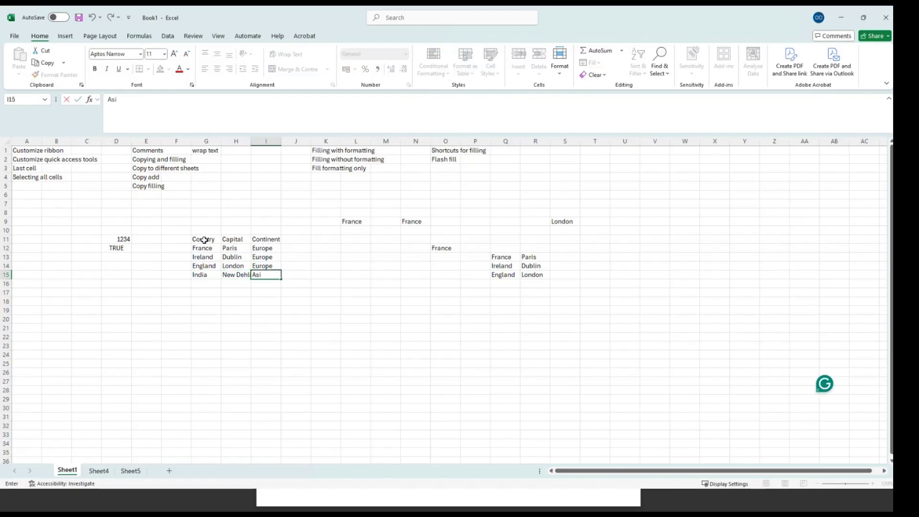
key(Return)
Add a row in G16 to I16 with Morrocco as country, Casablanca as capital and Afria as continent
key(Left)
key(Left)
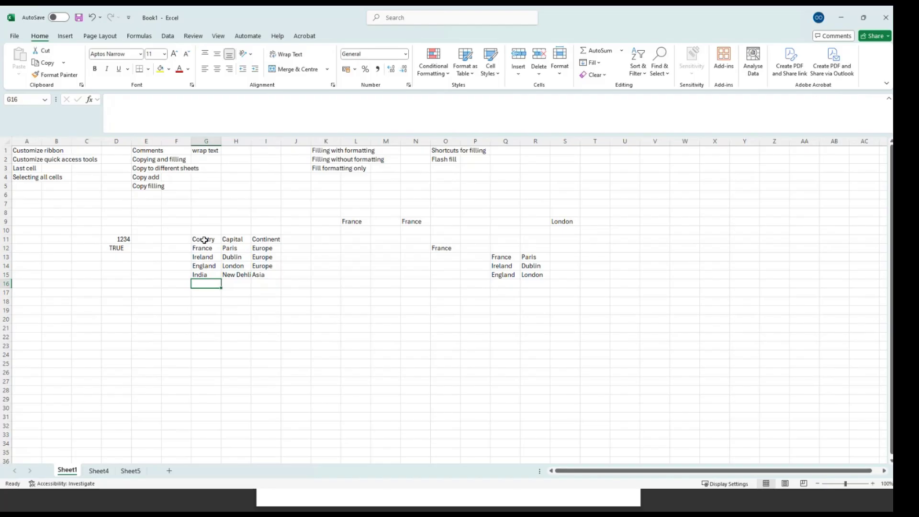
text(Mor)
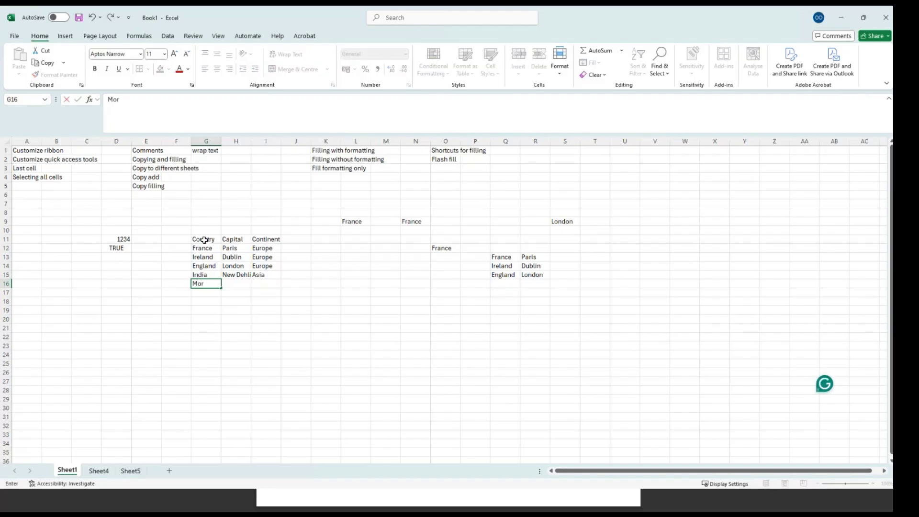
text(rocco)
key(Tab)
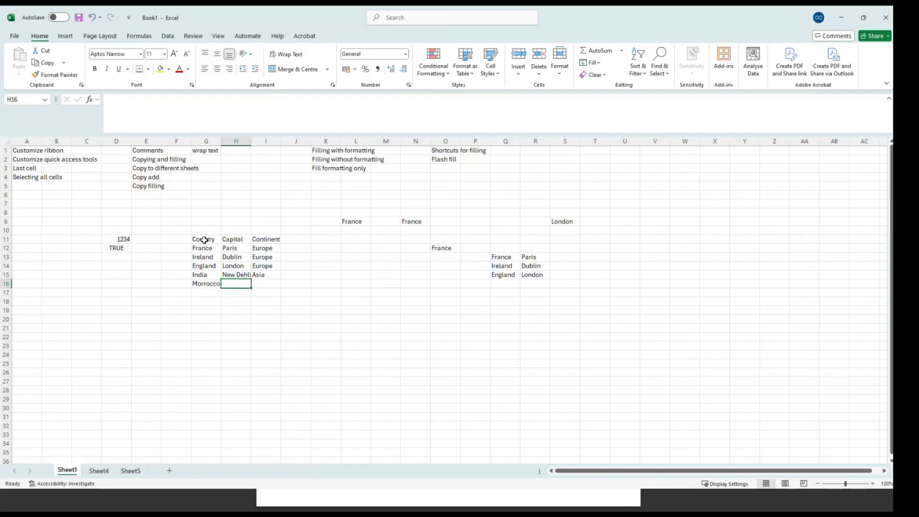
text(Casa)
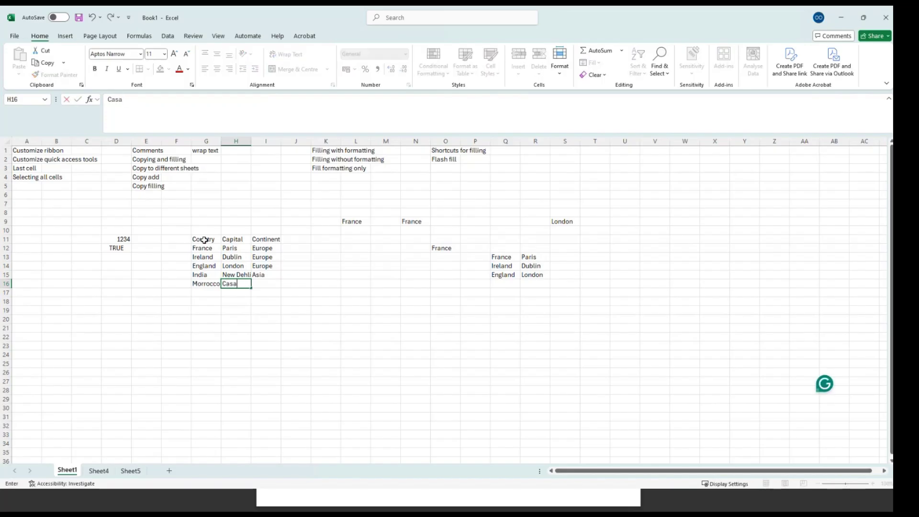
text(blna)
key(BackSpace)
key(BackSpace)
key(Tab)
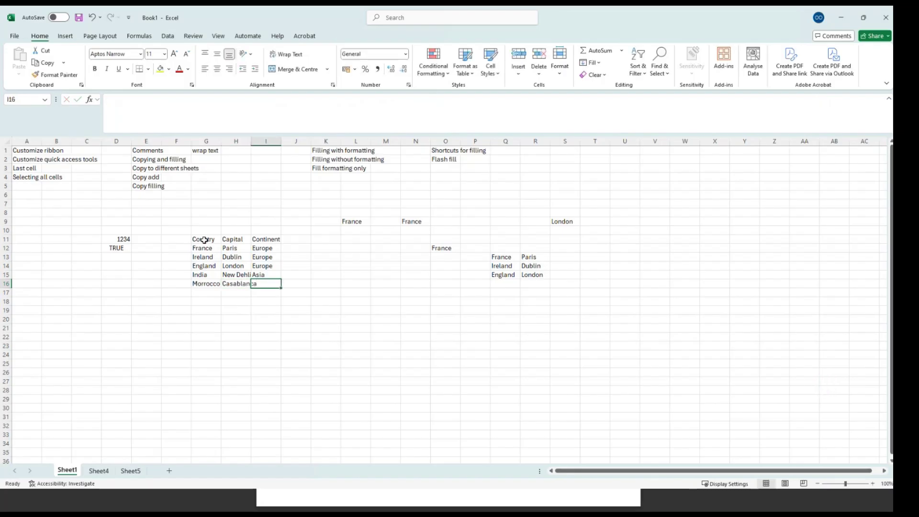
text(Afria)
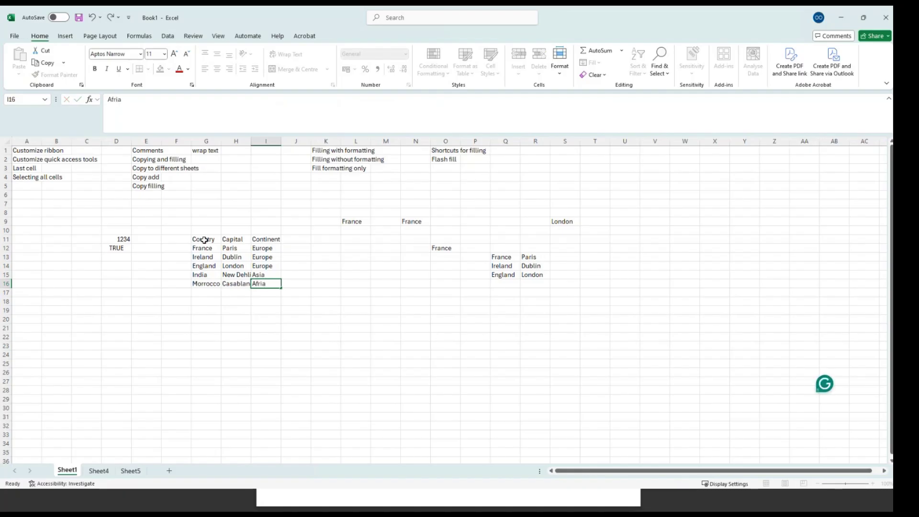
key(Return)
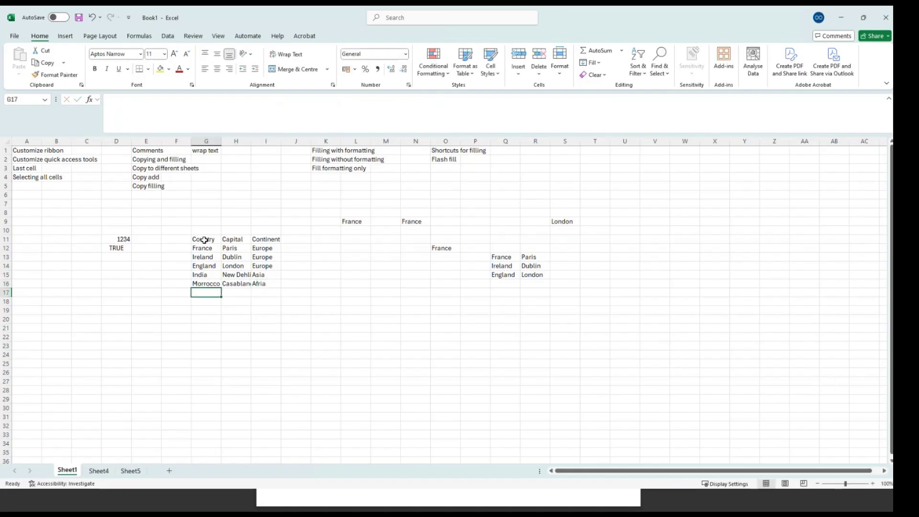
Add a row in G17 to I17 with Australia as country, Sydney as capital and Oceania as continent
text(Aus)
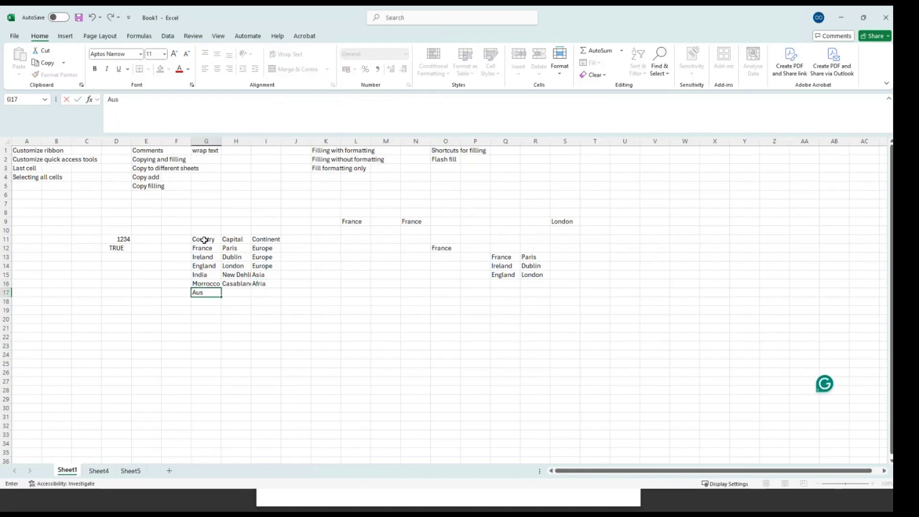
text(tralia)
key(Tab)
text(S)
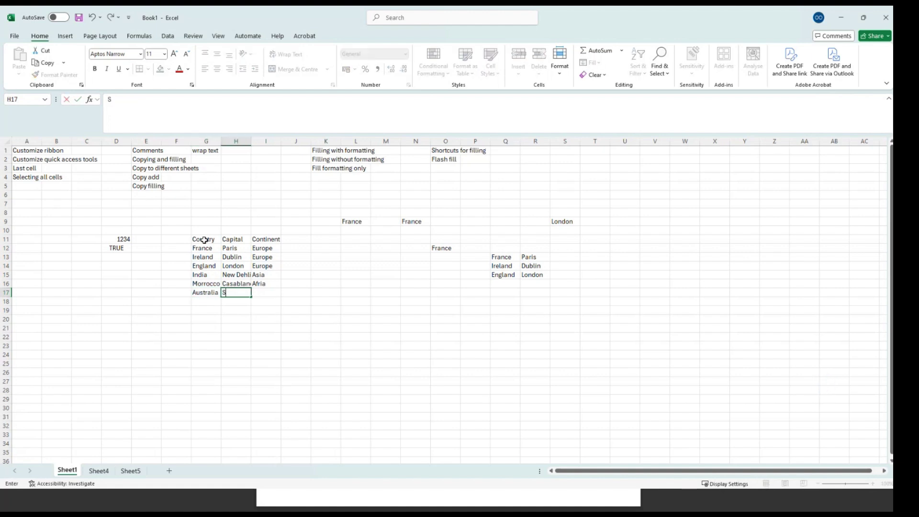
text(ydney)
key(Tab)
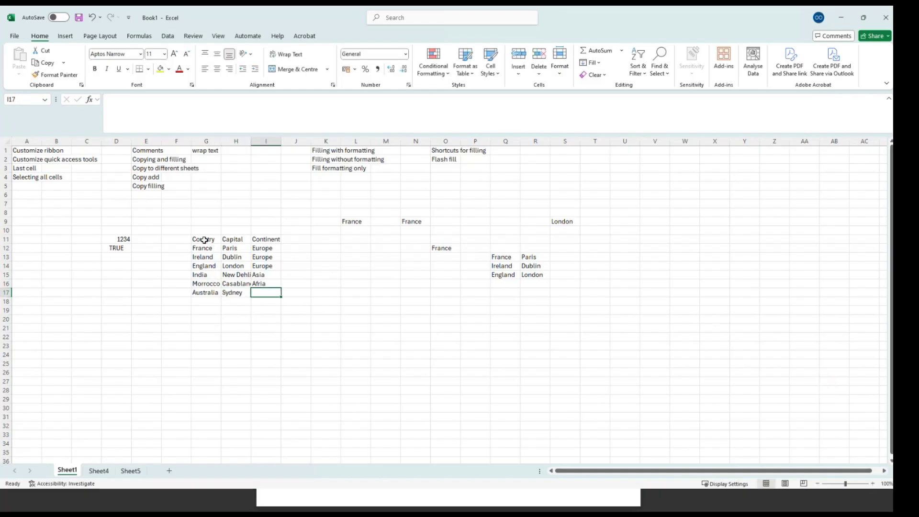
text(Oceania)
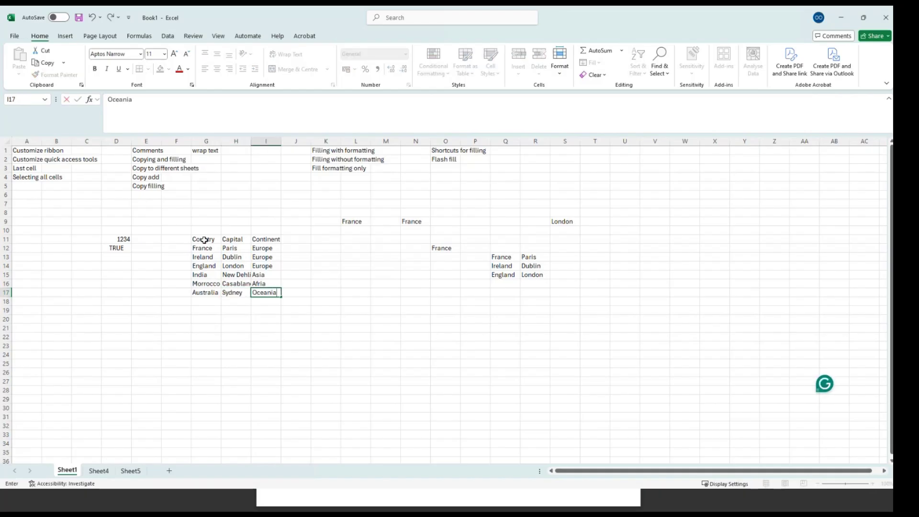
key(Return)
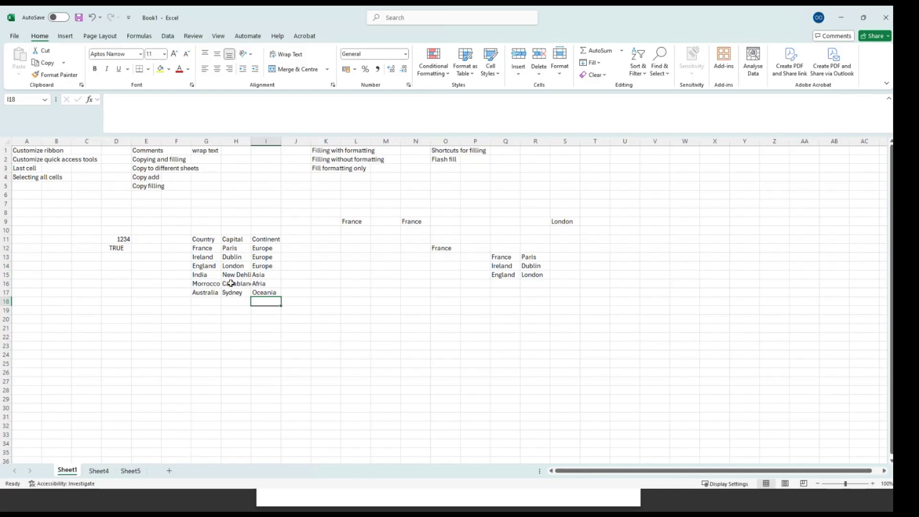
Widen column H so that Casablanca fits fully in its cell
click(239, 283)
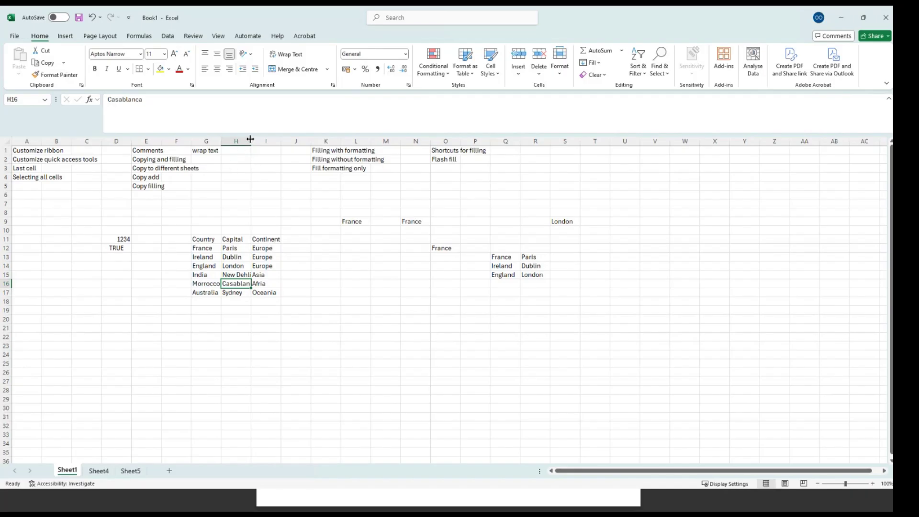
drag(251, 139, 250, 140)
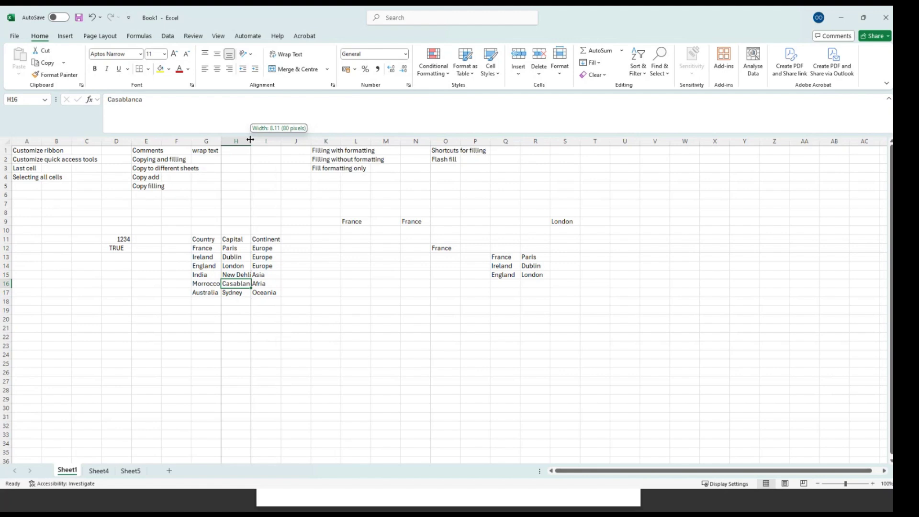
drag(251, 139, 263, 140)
click(300, 271)
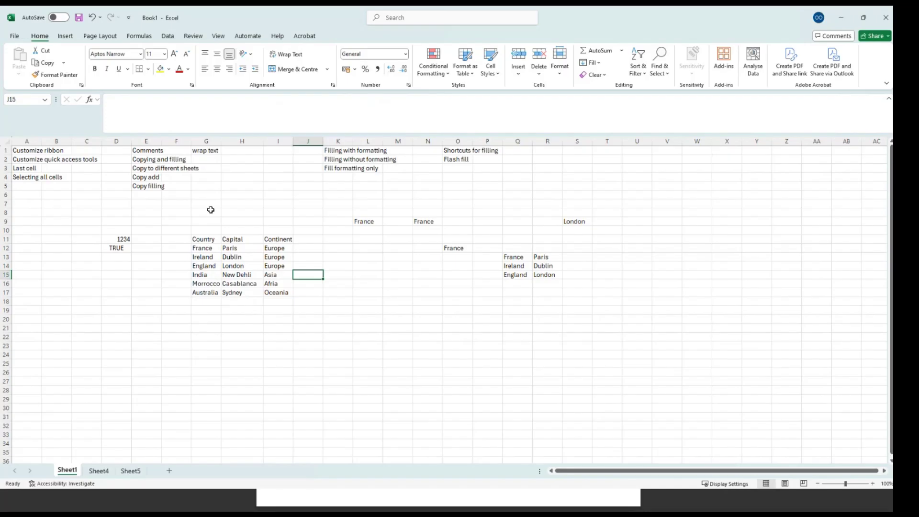
drag(197, 238, 272, 292)
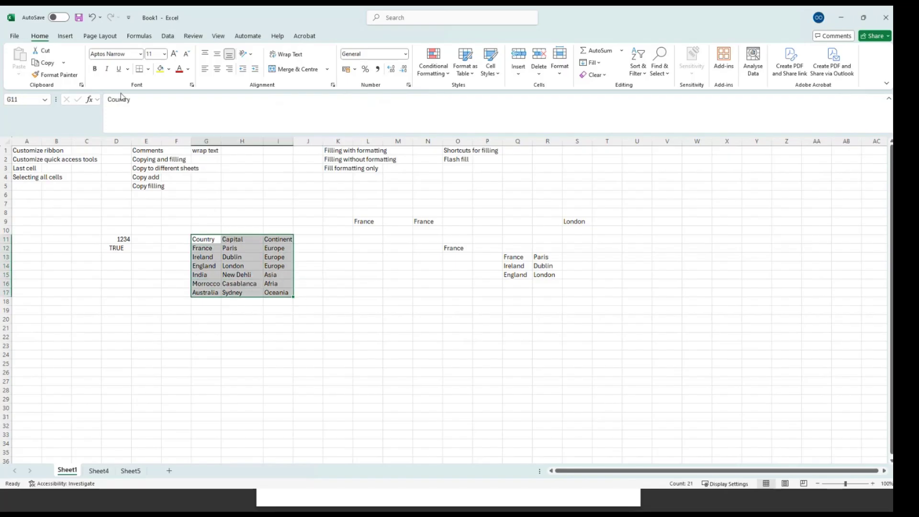
click(149, 69)
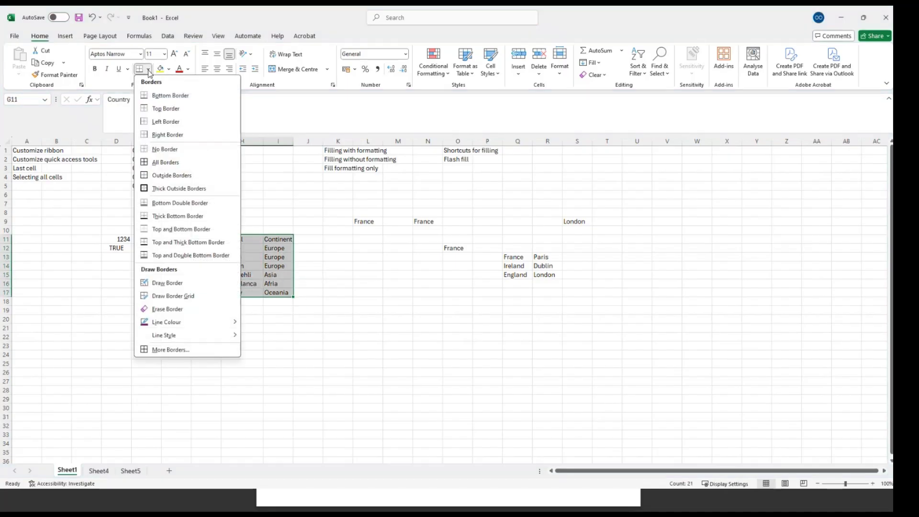
click(304, 298)
Fill the header cells G11 to I11 with a light blue theme colour
click(281, 240)
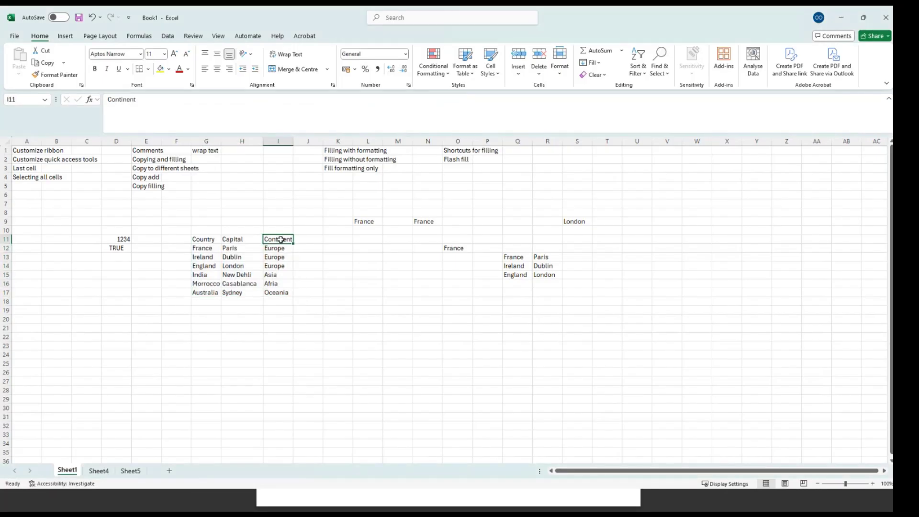
mouse_move(281, 239)
mouse_down()
mouse_move(245, 245)
mouse_move(282, 240)
mouse_up()
click(214, 248)
click(209, 239)
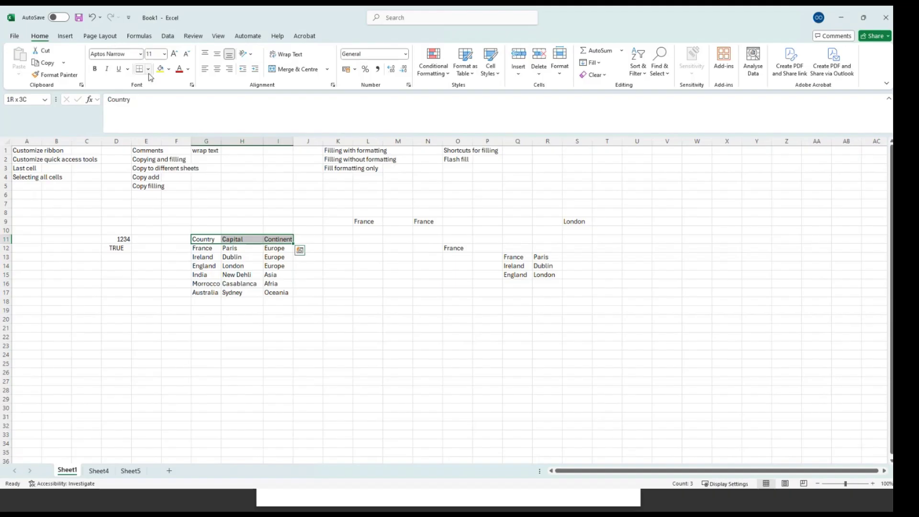
click(169, 69)
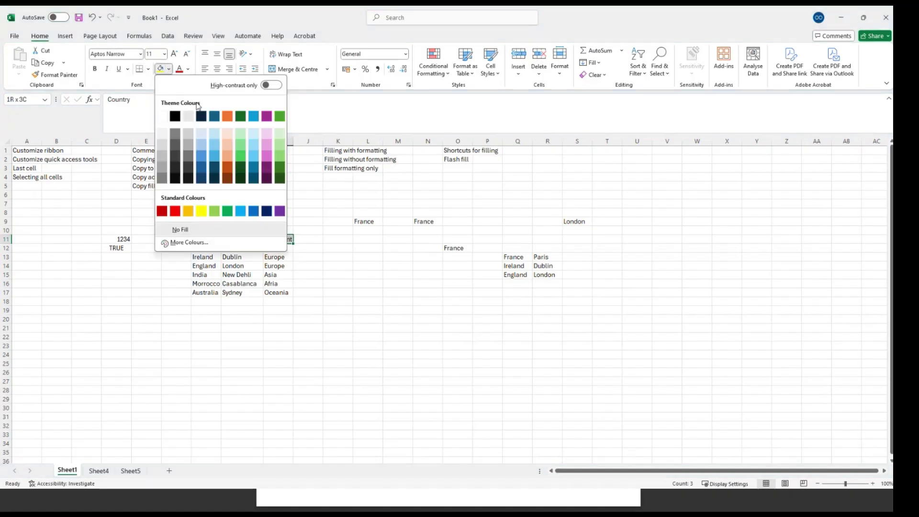
click(202, 157)
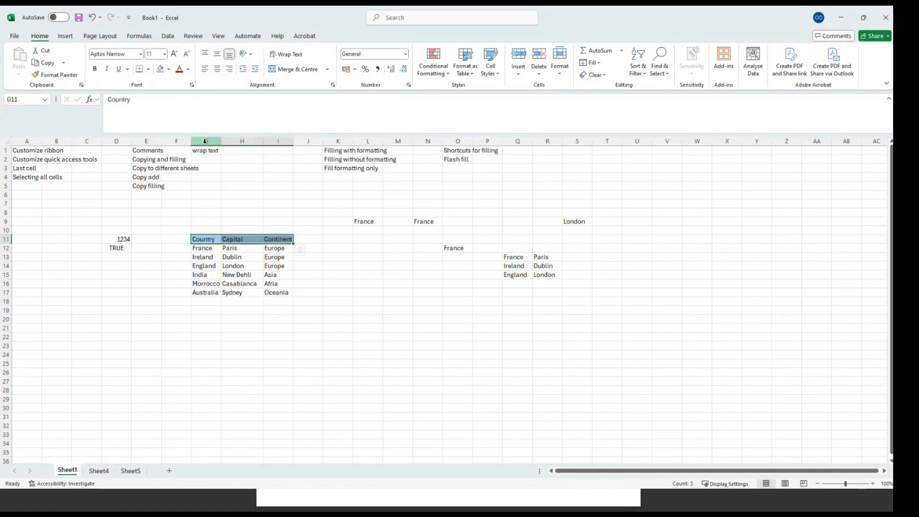
Apply outside borders to the header cells G11 to I11
click(149, 69)
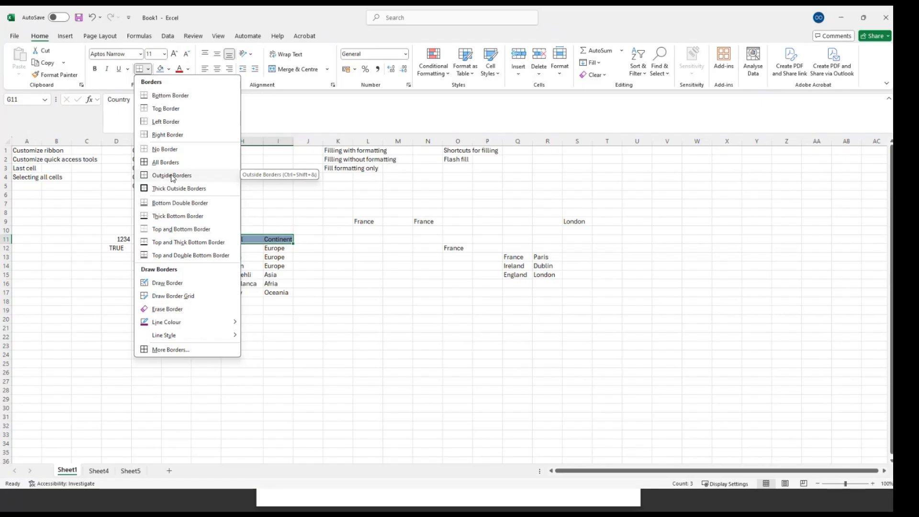
click(173, 175)
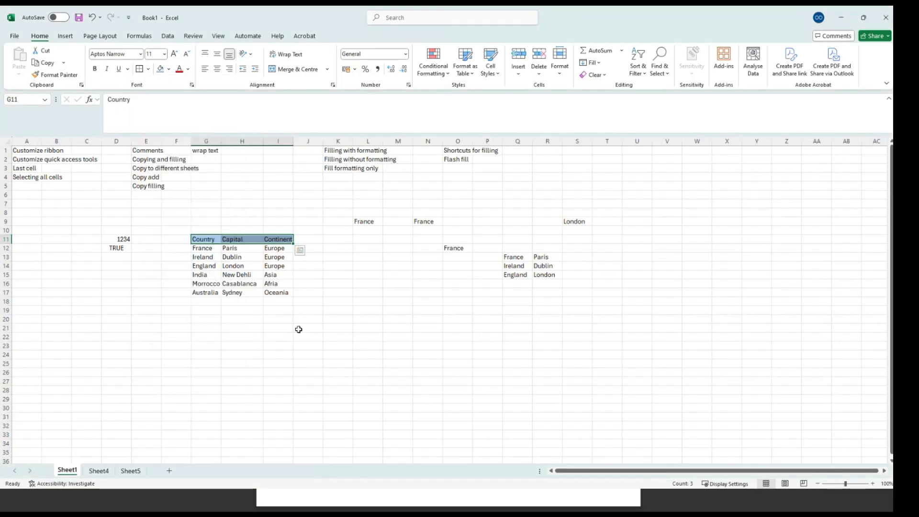
click(300, 328)
Apply a right border to the continent cells I12 to I17
click(241, 299)
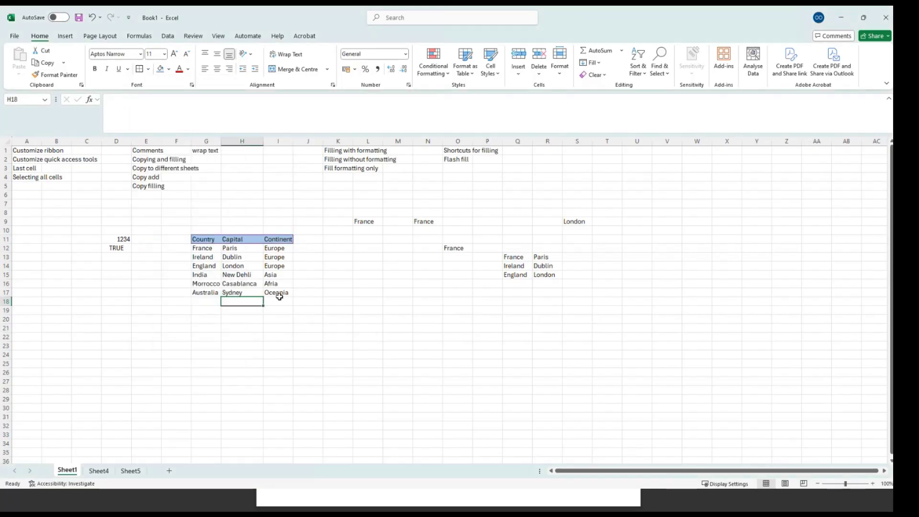
click(282, 294)
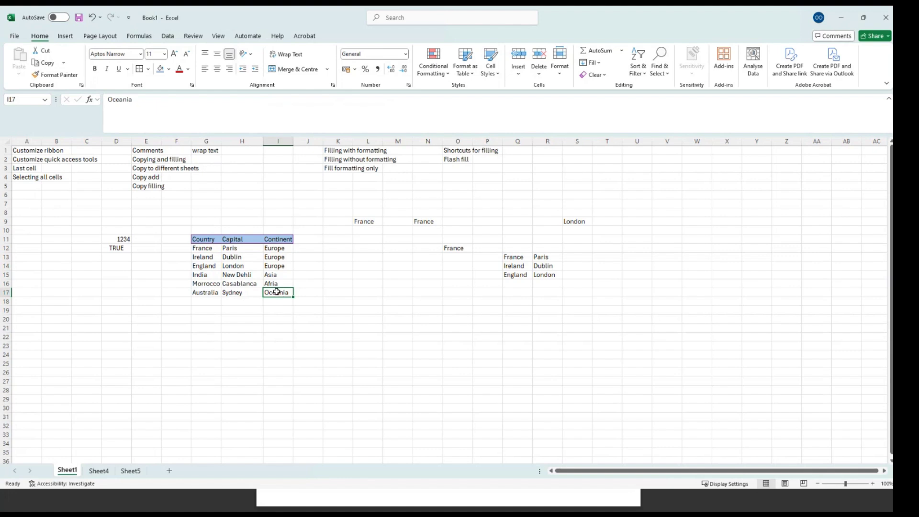
key(shift+Up)
key(shift+Up)
key(shift+Up)
key(shift+Up)
key(shift+Up)
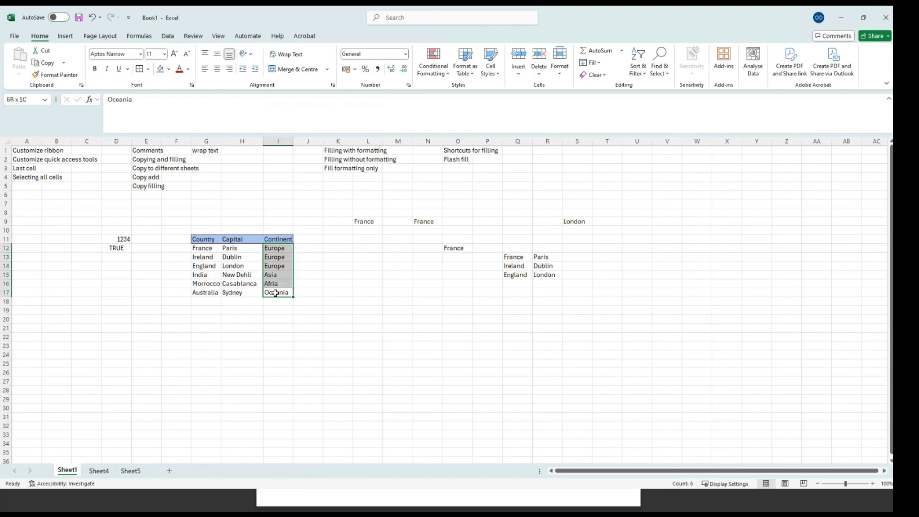
click(149, 69)
click(156, 134)
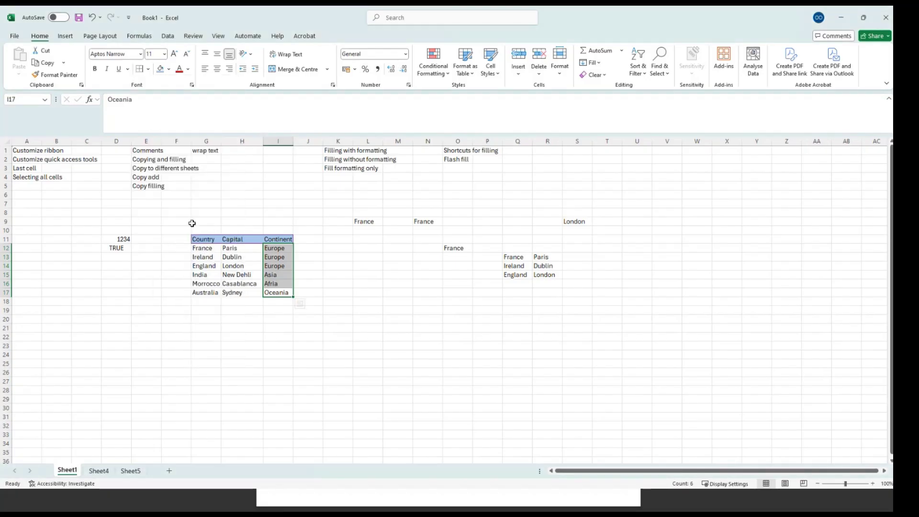
Apply a left border to the country cells G12 to G17
click(203, 246)
key(shift+Down)
key(shift+Down)
key(shift+Down)
key(shift+Down)
key(shift+Down)
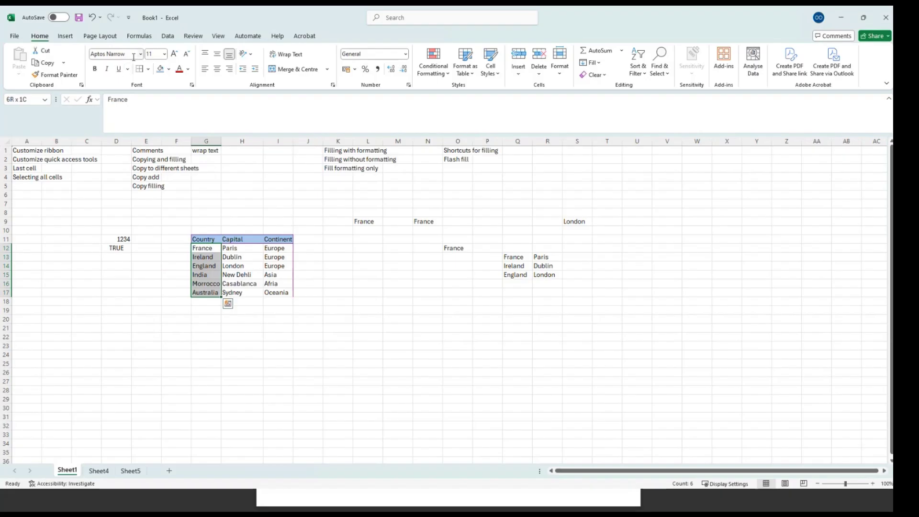
click(148, 69)
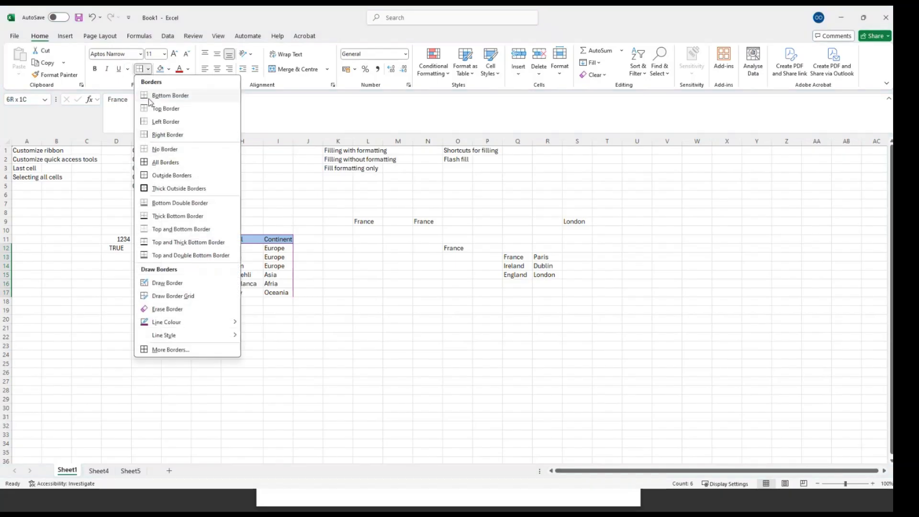
click(163, 122)
Apply a top and bottom border to the Australia row, G17 to I17
click(209, 292)
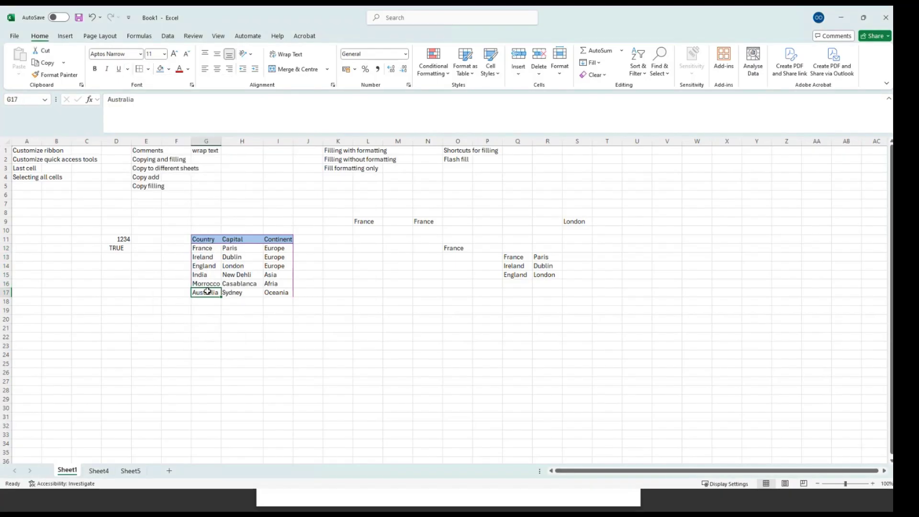
key(shift+Right)
key(shift+Right)
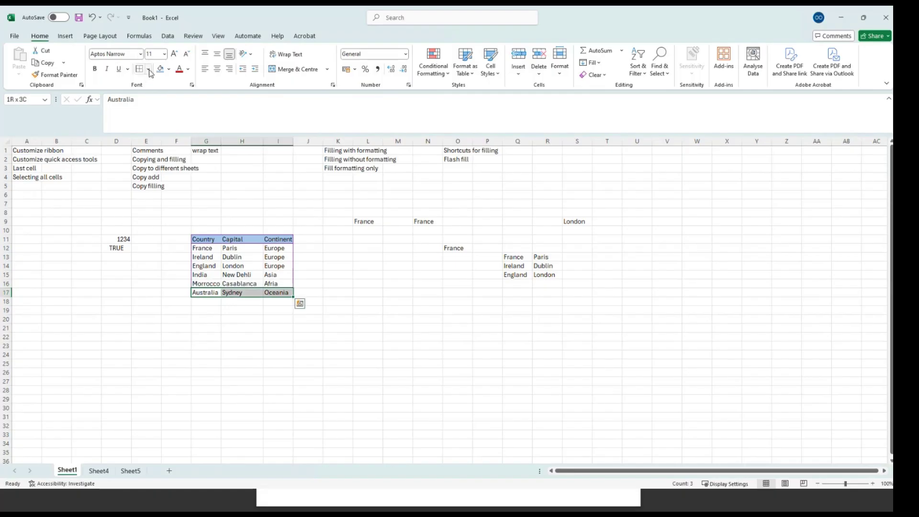
click(149, 69)
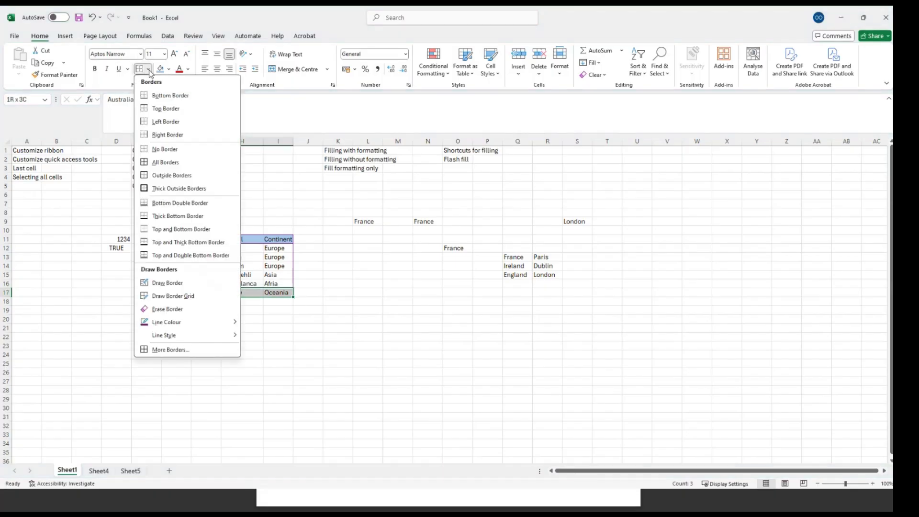
click(182, 232)
click(194, 204)
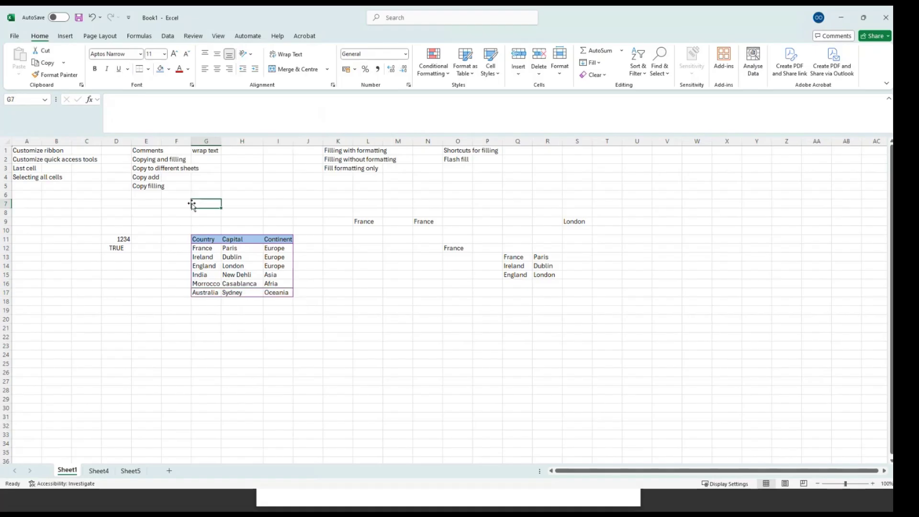
Select the whole table G11 to I17 and set the border line colour to Automatic
click(203, 238)
key(shift+Down)
key(shift+Down)
key(shift+Down)
key(shift+Down)
key(shift+Down)
key(shift+Down)
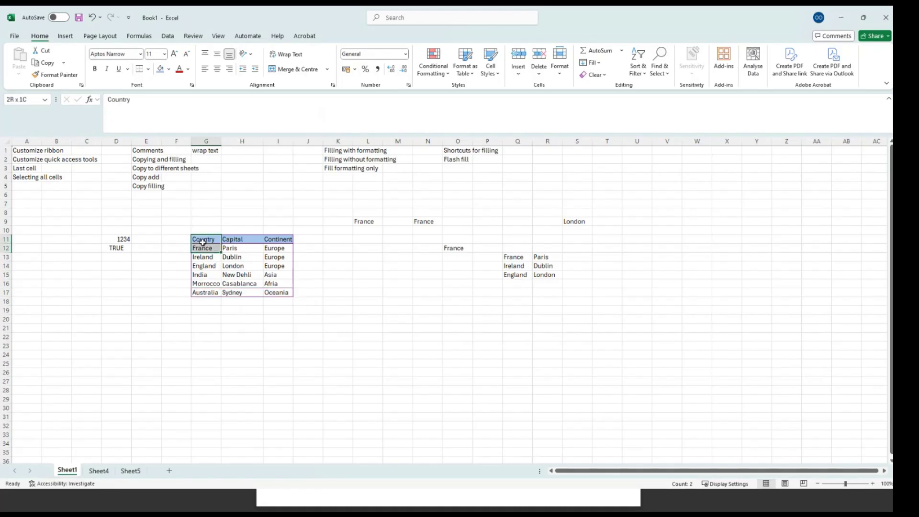
key(shift+Right)
key(shift+Right)
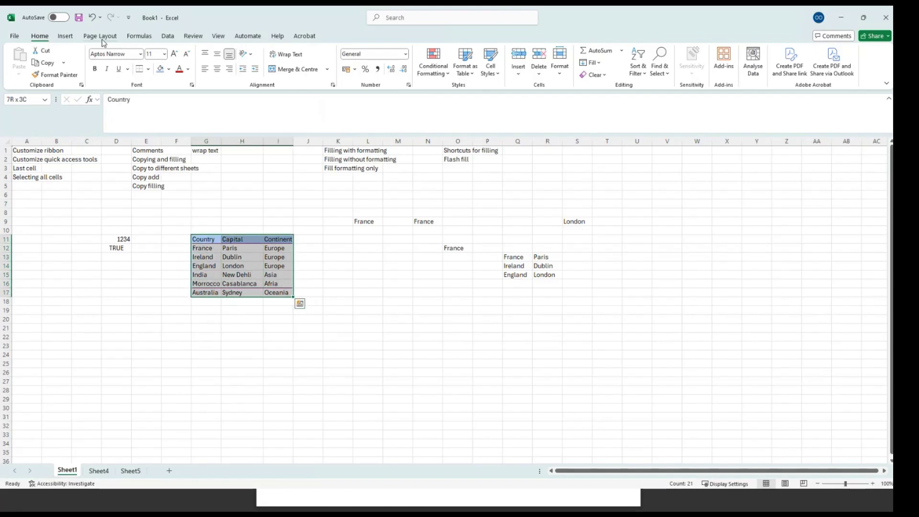
click(149, 69)
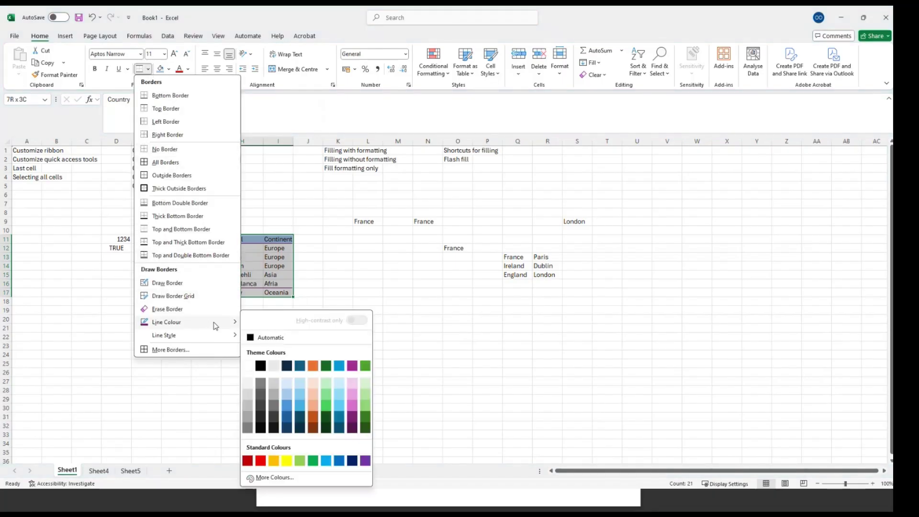
mouse_move(229, 321)
click(255, 337)
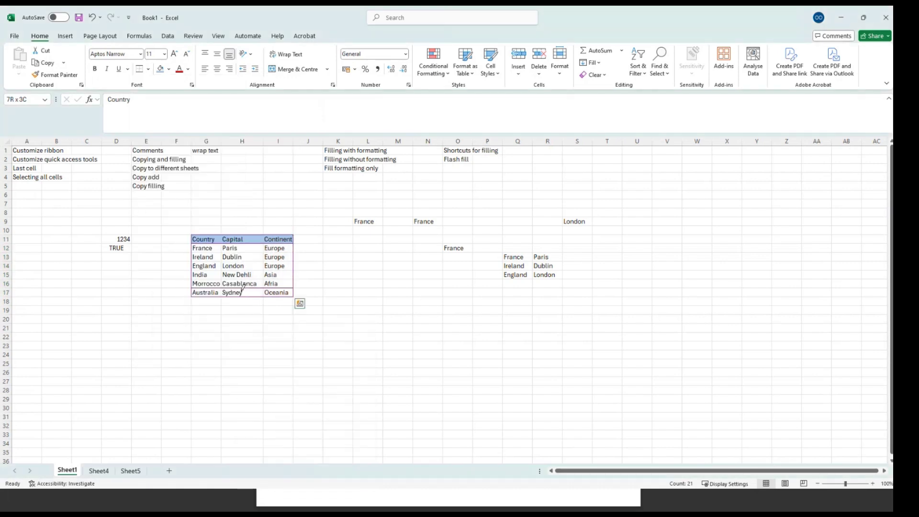
Draw over parts of the table's existing borders with the border pen in the automatic colour
drag(243, 293, 243, 292)
click(247, 288)
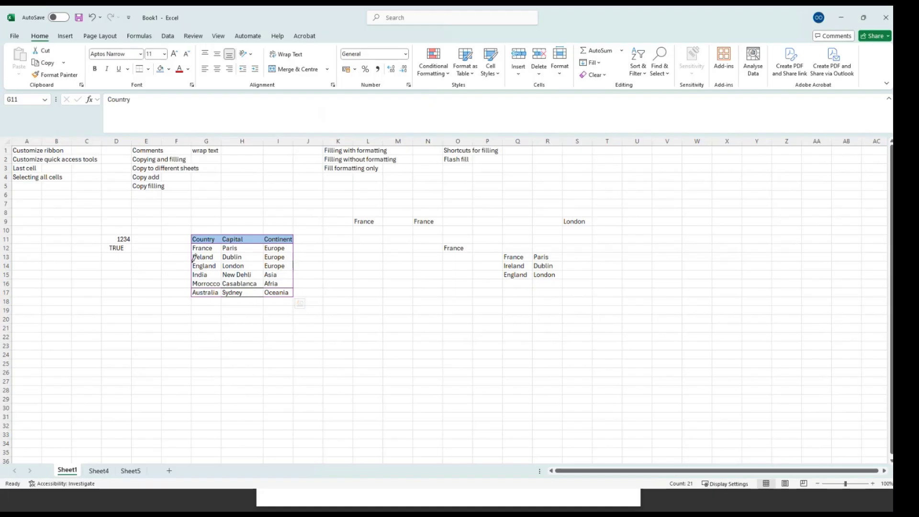
click(216, 235)
click(222, 244)
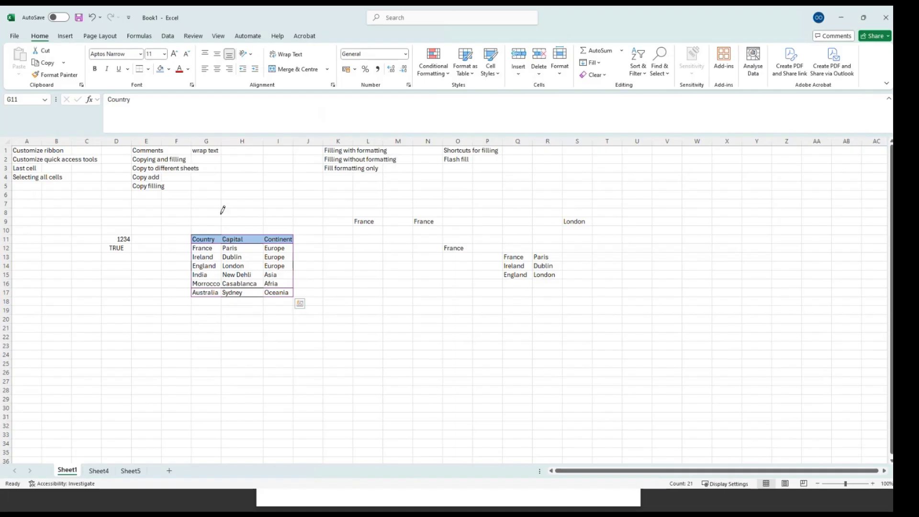
Remove all borders from the country table G11 to I17
click(148, 69)
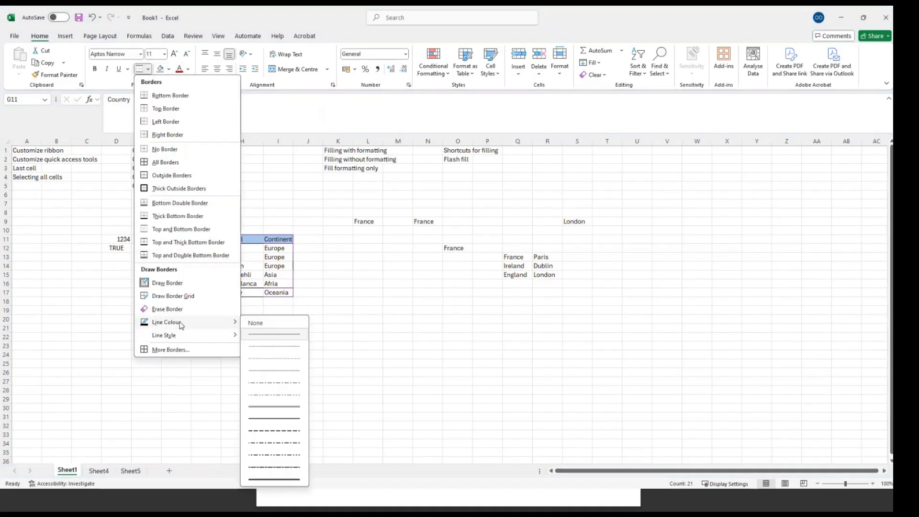
mouse_move(178, 323)
click(261, 365)
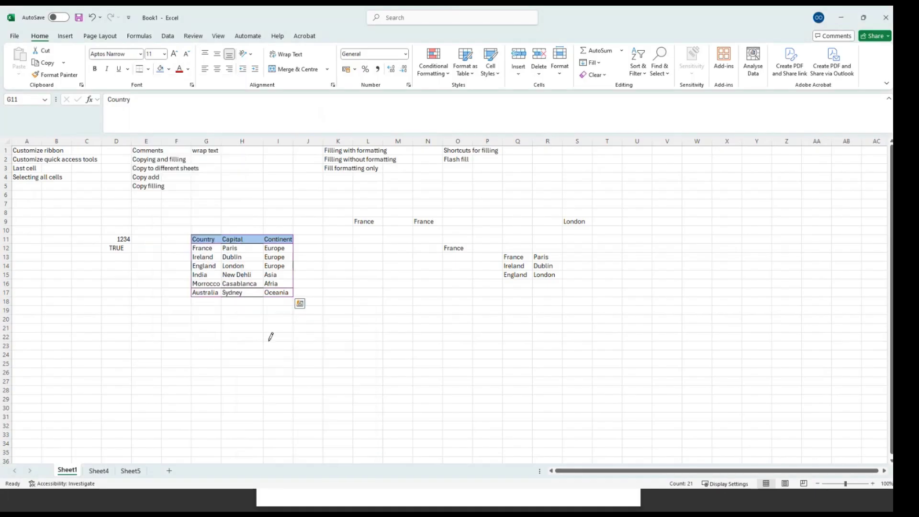
click(147, 71)
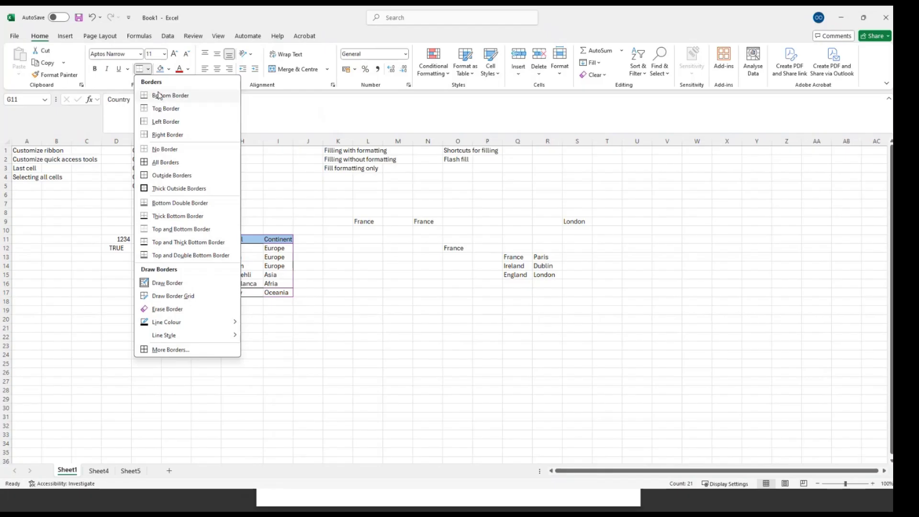
click(165, 149)
click(153, 273)
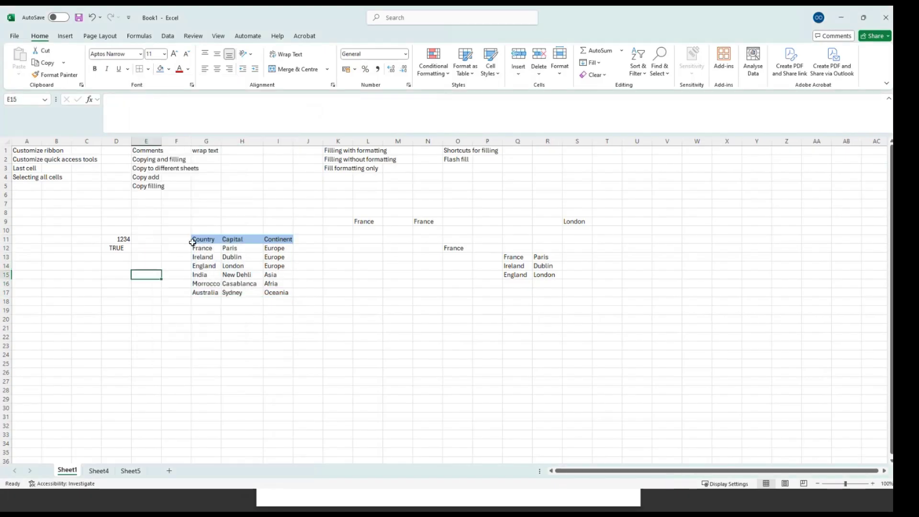
Apply All Borders to the whole country table, cells G11 to I17
click(193, 230)
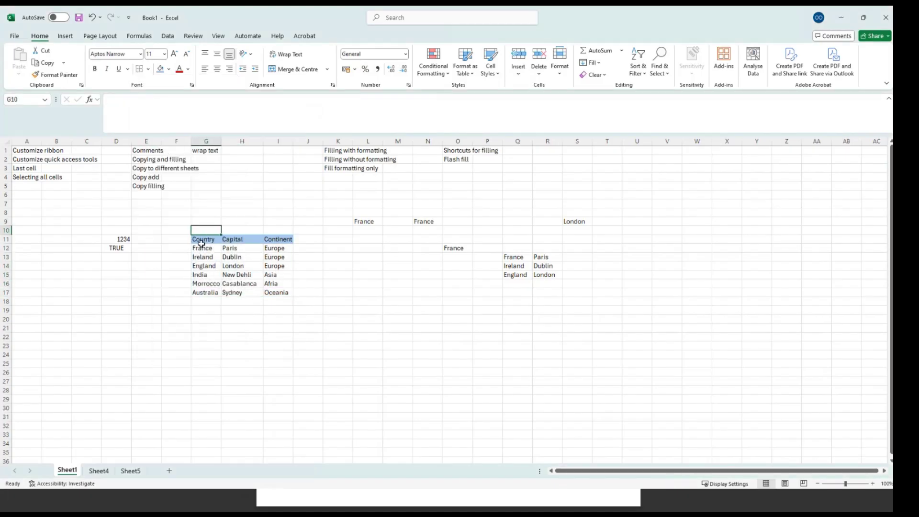
click(200, 248)
click(204, 237)
key(shift+Down)
key(shift+Down)
key(shift+Down)
key(shift+Down)
key(shift+Down)
key(shift+Down)
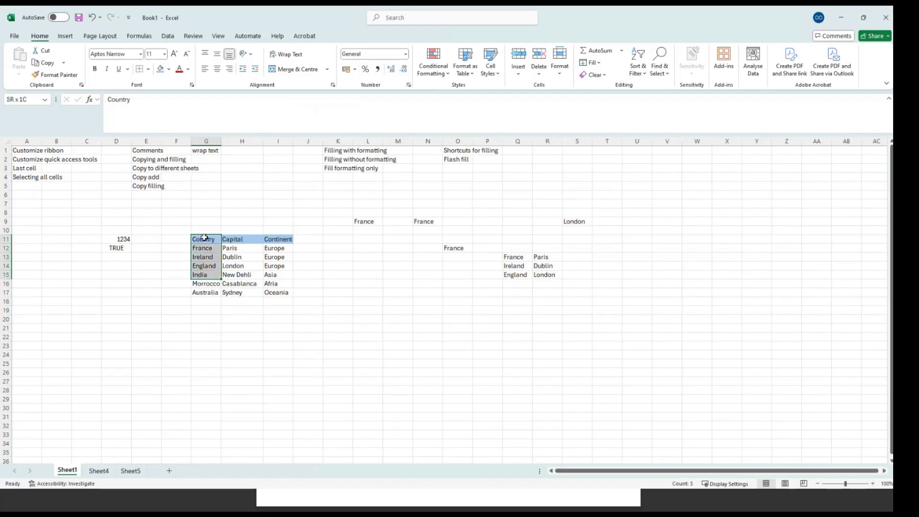
key(shift+Right)
key(shift+Right)
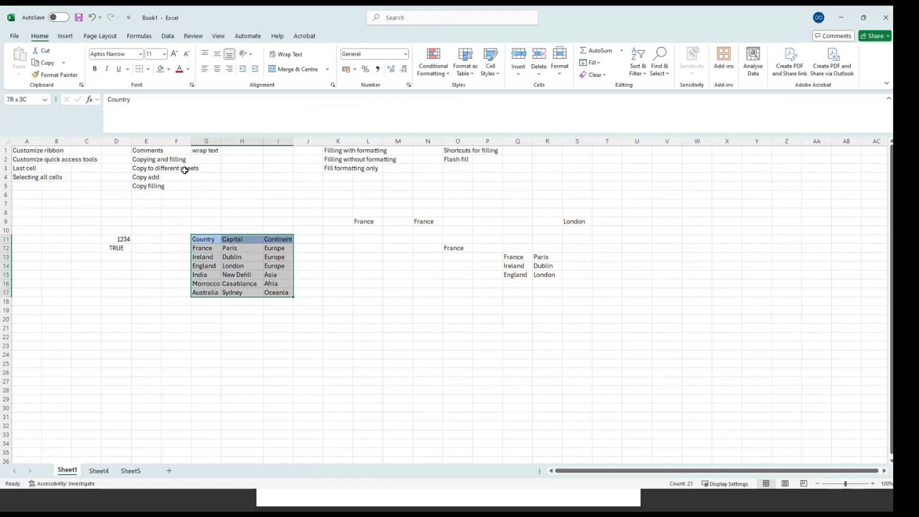
click(148, 69)
click(156, 162)
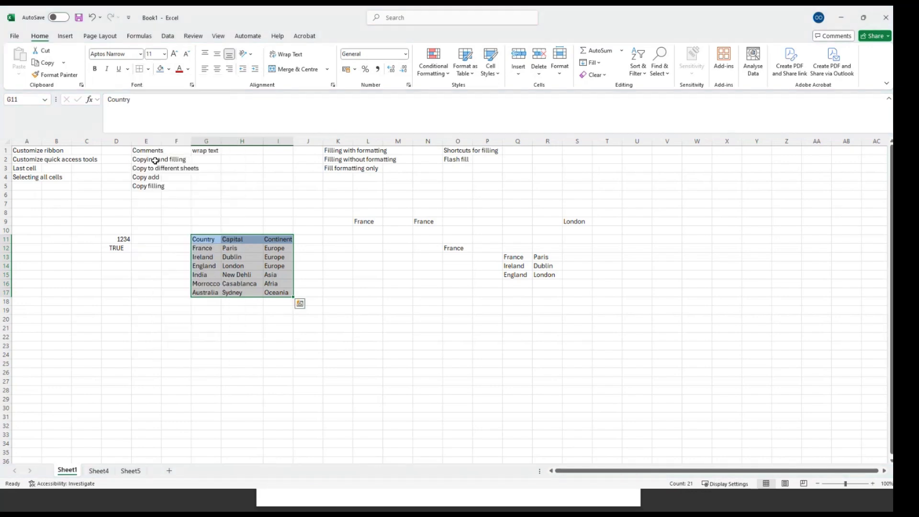
click(337, 239)
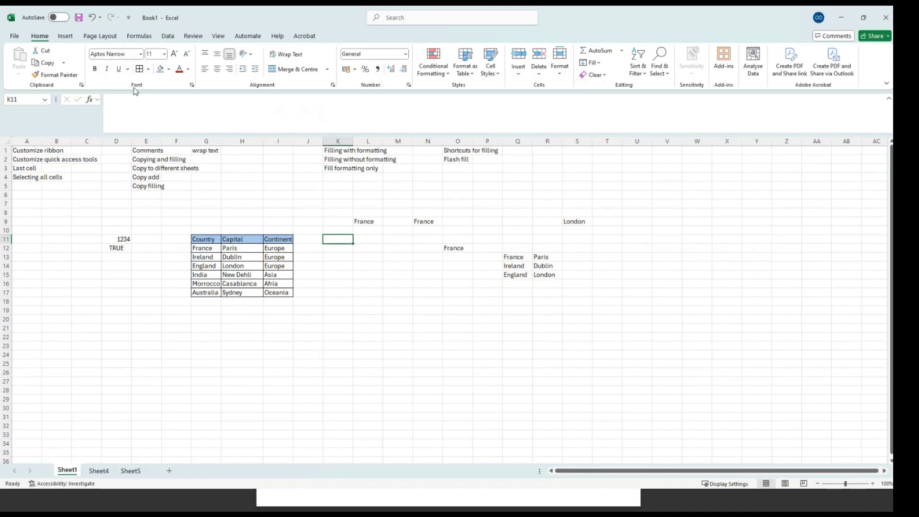
Copy the bordered table G11 to I17 and paste a full copy starting at cell N20
drag(203, 239, 207, 241)
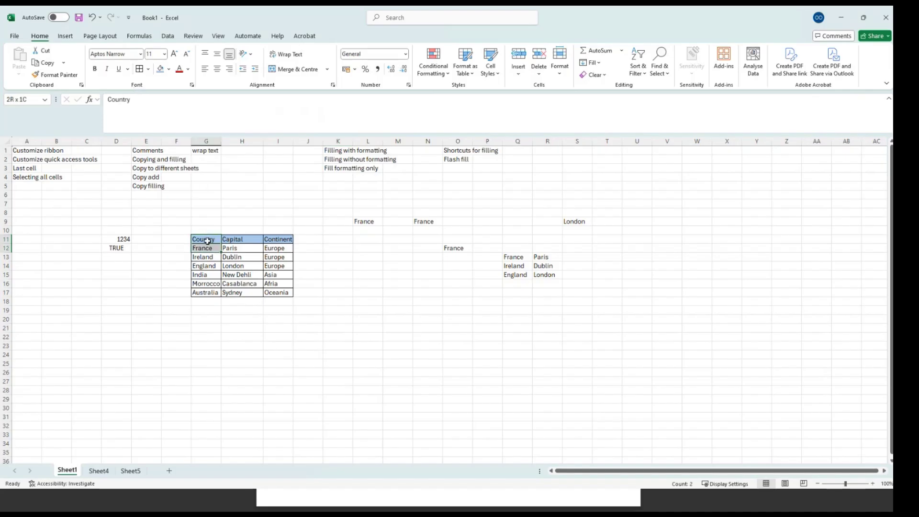
key(shift+Down)
key(shift+Down)
key(shift+Down)
key(shift+Down)
key(shift+Down)
key(shift+Right)
key(shift+Right)
key(shift+Right)
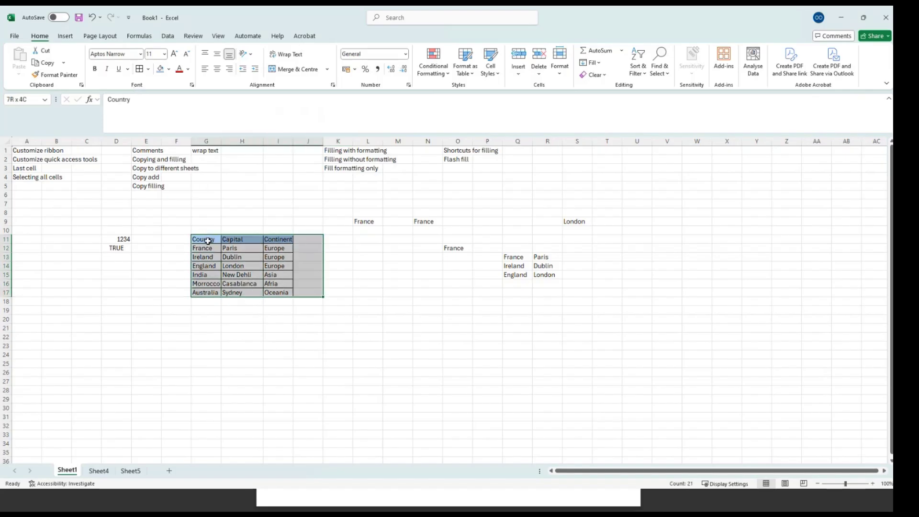
key(shift+Left)
key(ctrl+c)
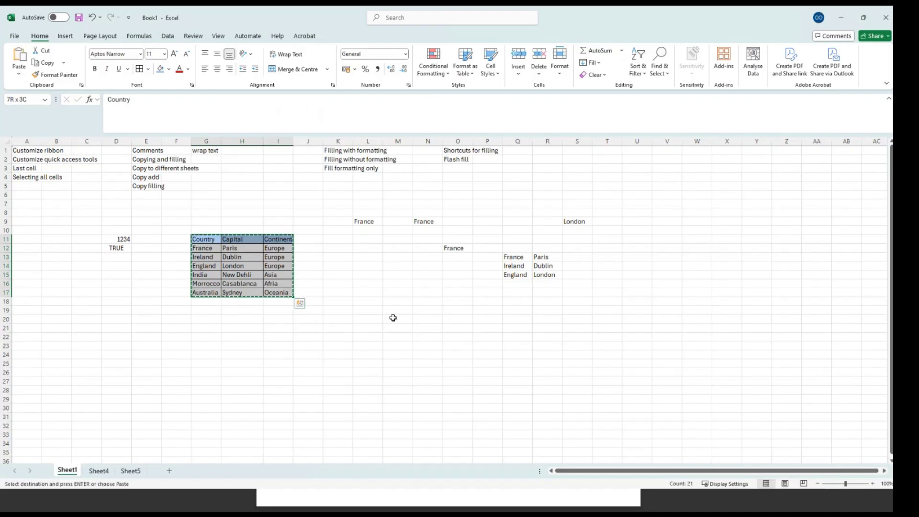
click(421, 317)
key(ctrl+v)
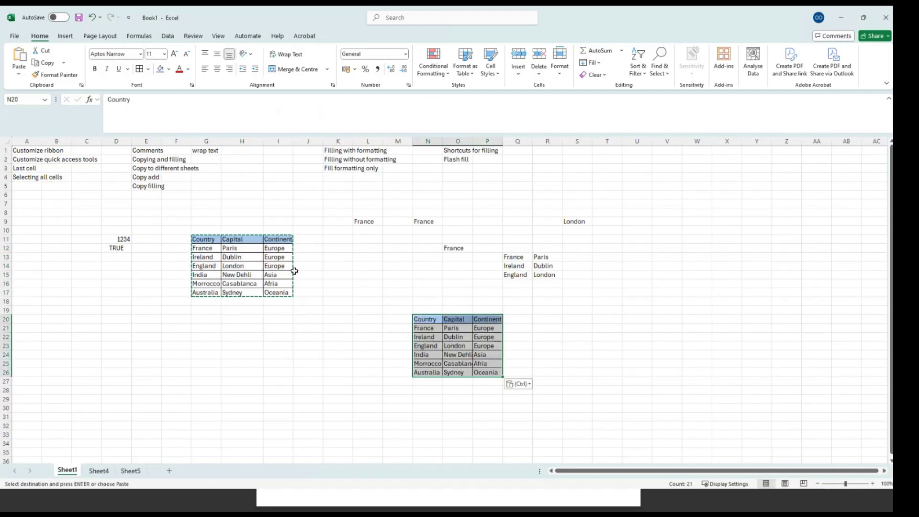
Reselect the original country table G11 to I17 and review the available paste options
click(300, 290)
click(203, 238)
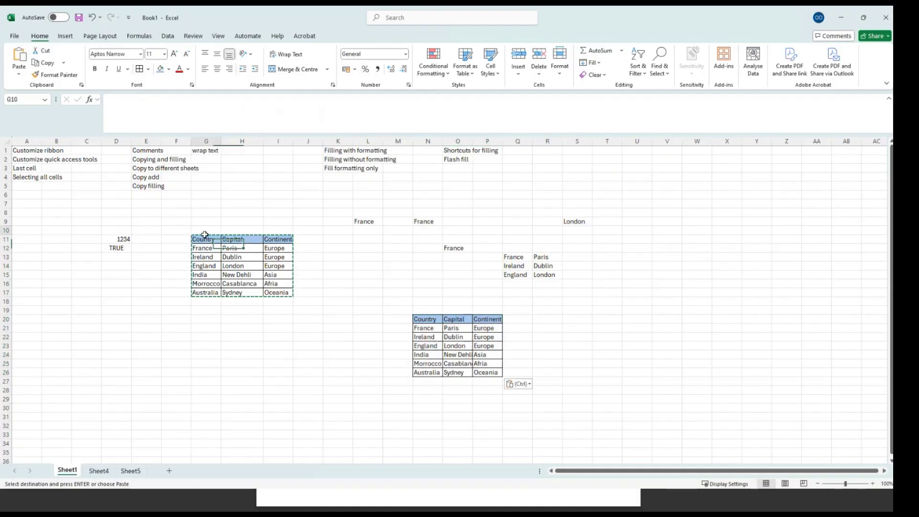
key(shift+Down)
key(shift+Down)
key(shift+Down)
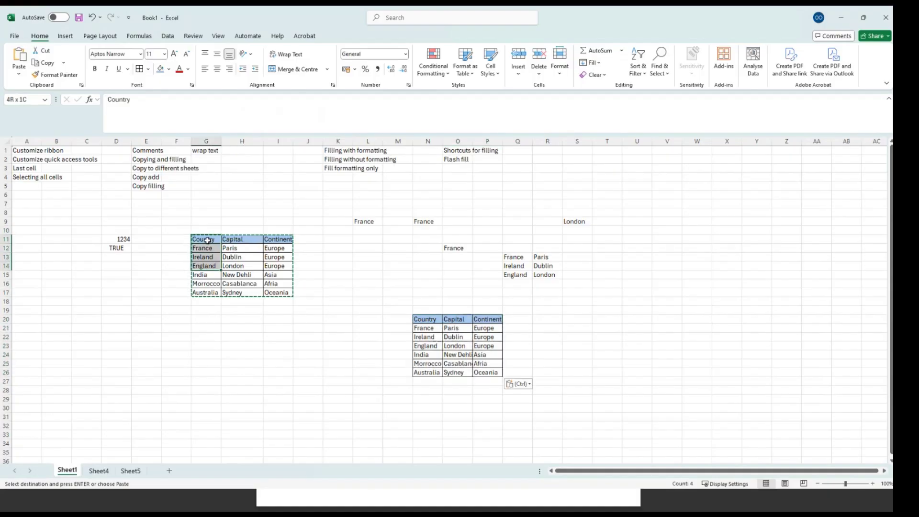
key(shift+Down)
key(shift+Down)
key(shift+Right)
key(shift+Down)
key(shift+Right)
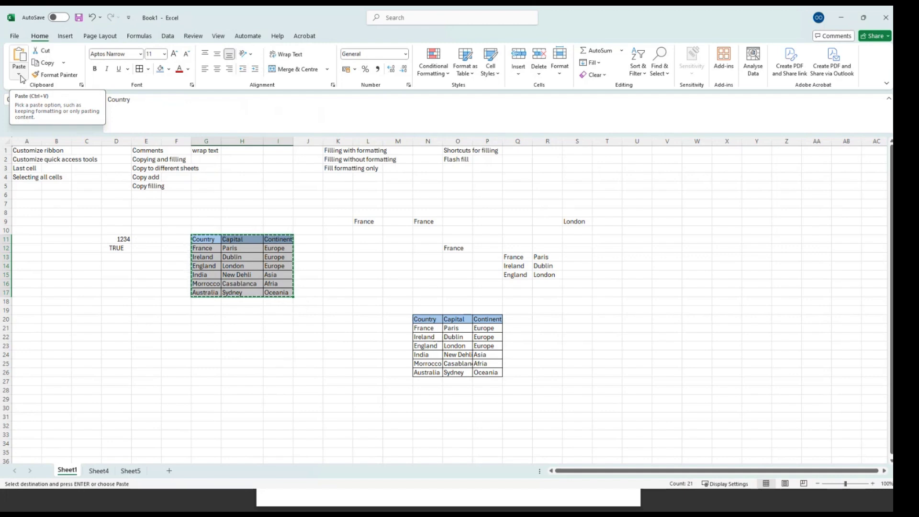
click(19, 75)
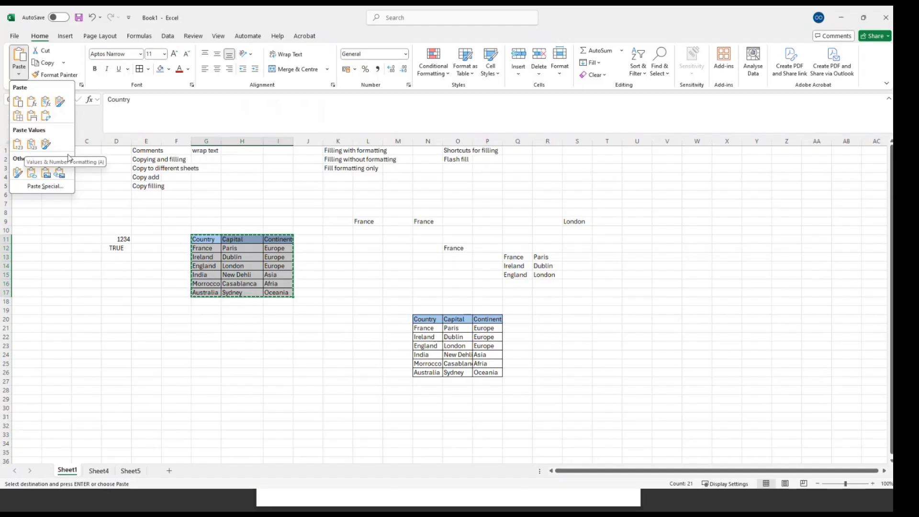
click(408, 363)
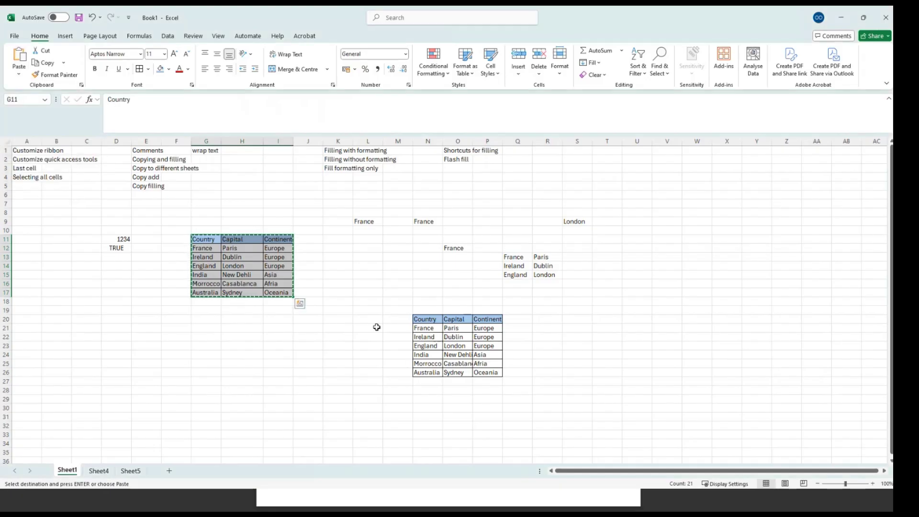
Paste the copied table at cell V15, keeping only its formatting
click(662, 273)
key(ctrl+v)
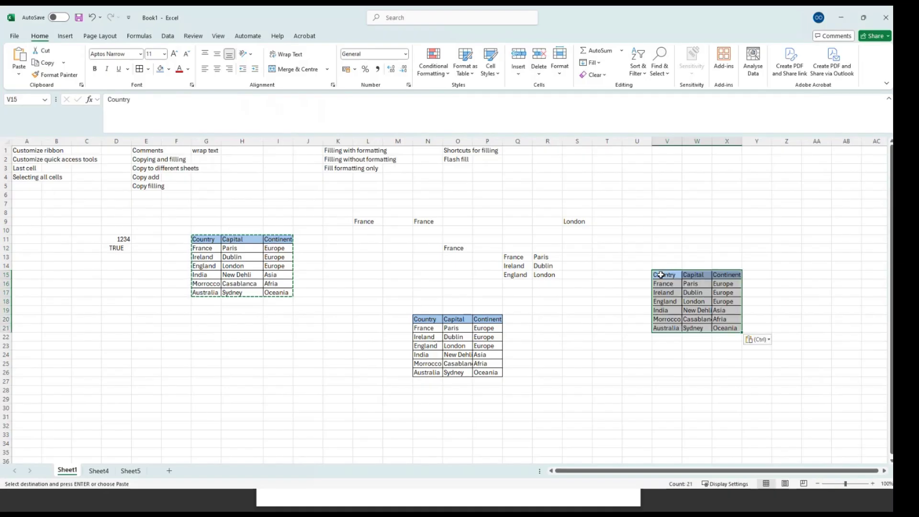
click(769, 340)
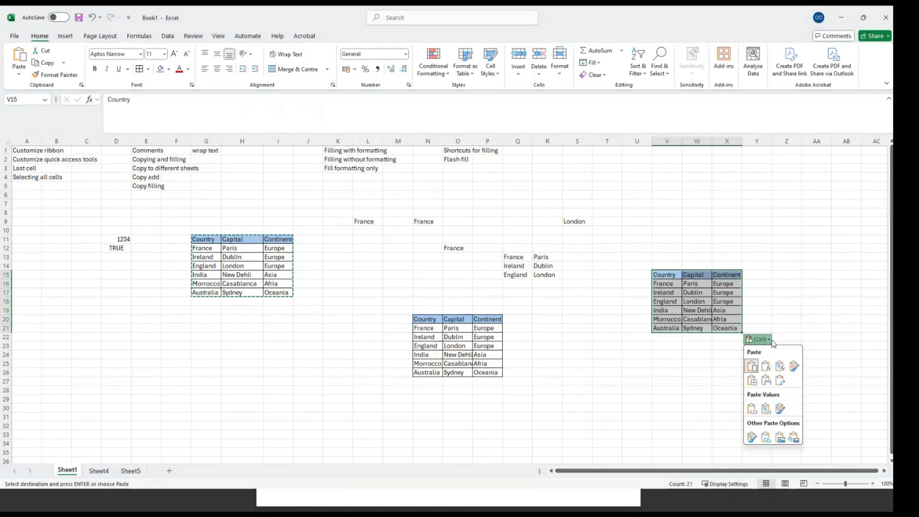
click(752, 438)
click(691, 293)
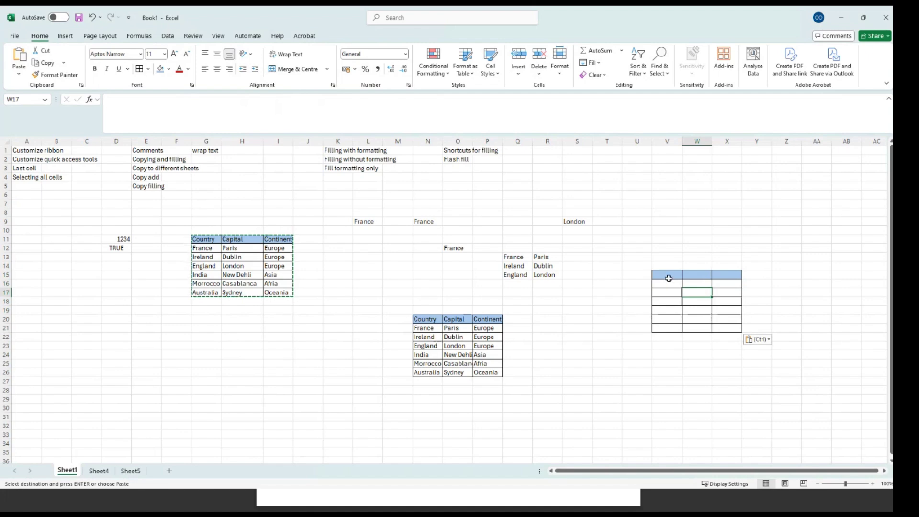
Paste the copied table at cell S22 as values only
click(588, 339)
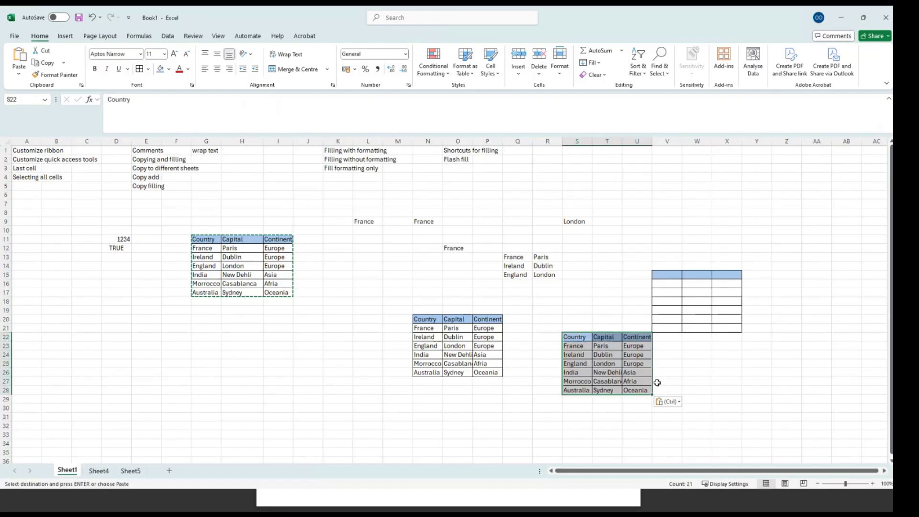
click(668, 402)
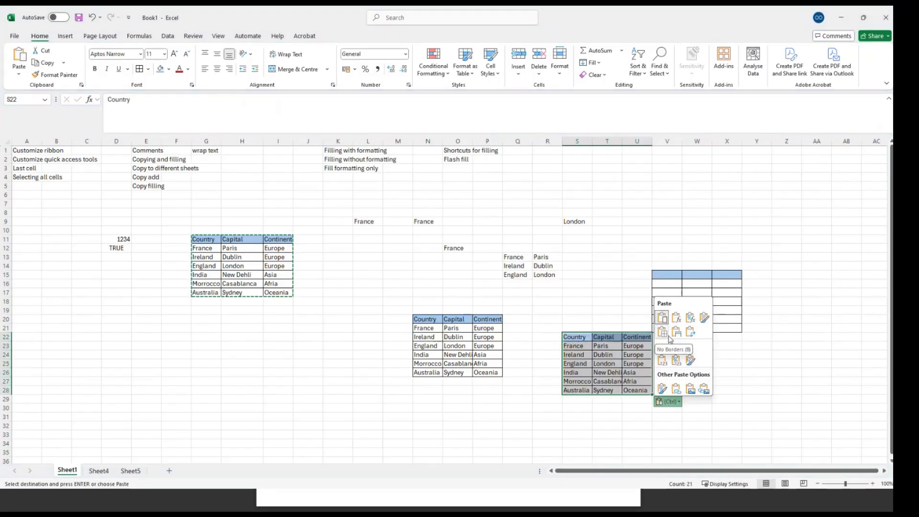
click(663, 360)
click(669, 372)
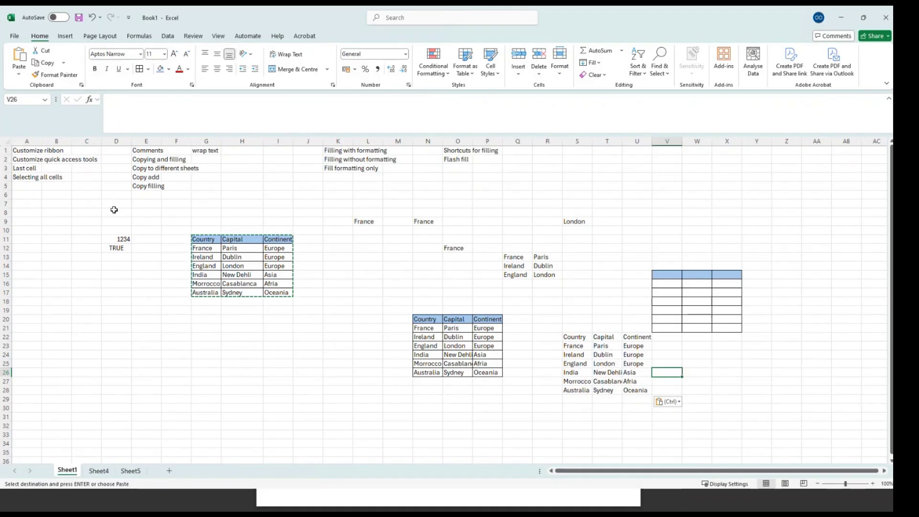
click(20, 76)
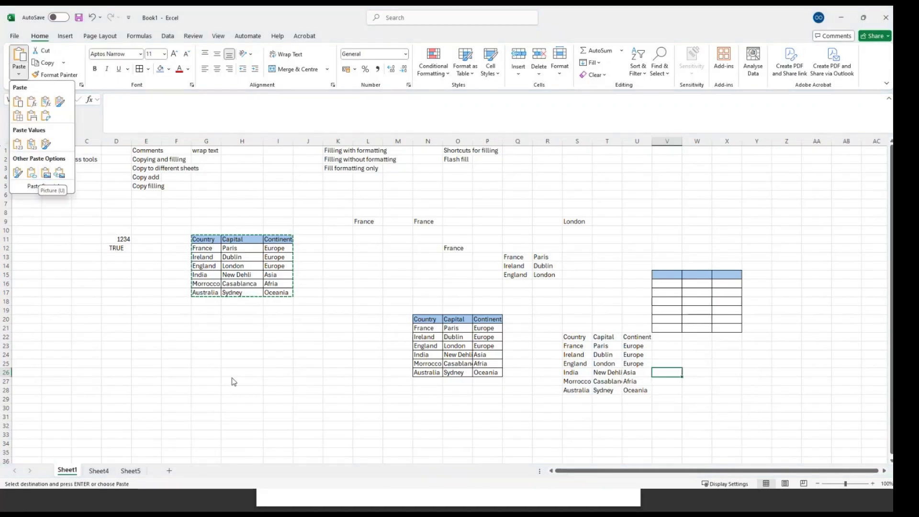
click(181, 345)
drag(201, 346, 194, 355)
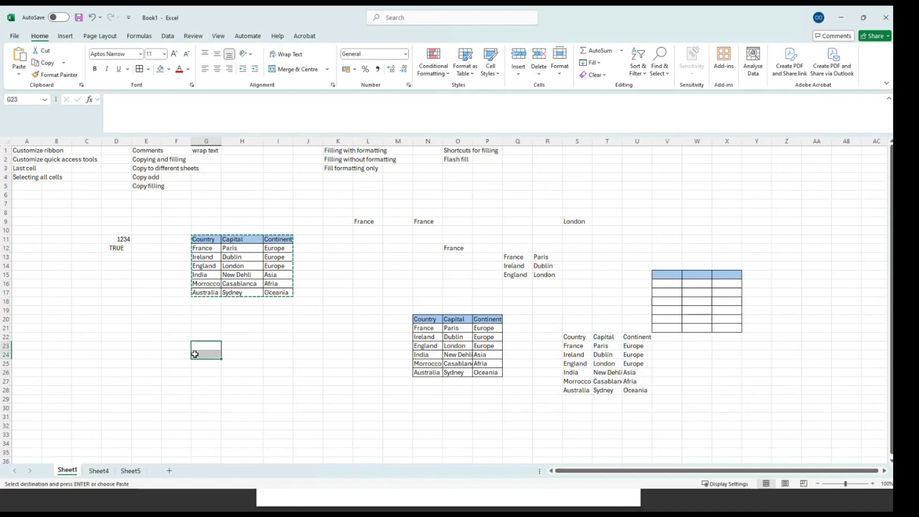
click(144, 310)
Enter the heading Course in cell A17 and the first course code, MTH 102, in A18
click(66, 292)
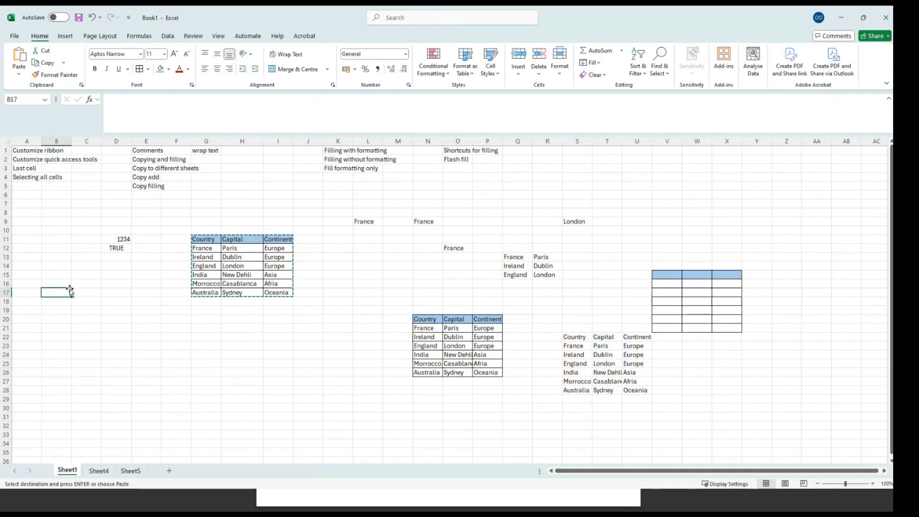
key(Left)
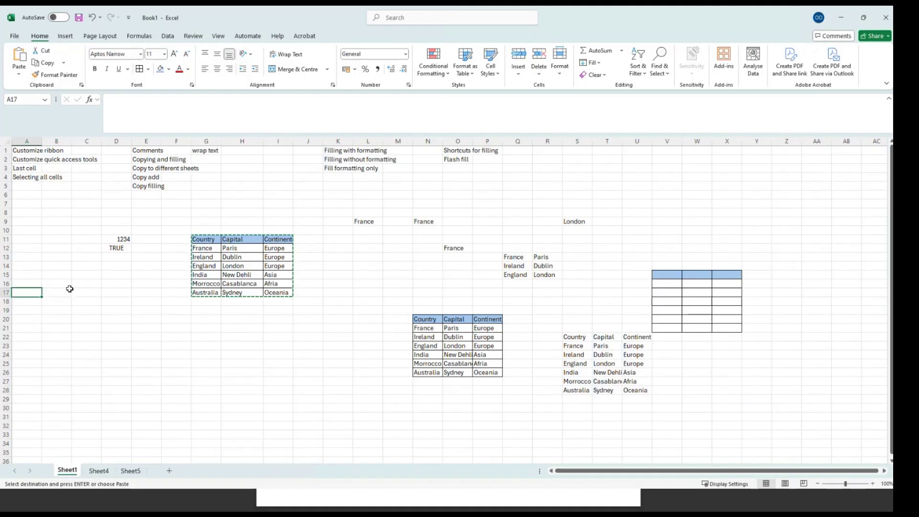
text(Co)
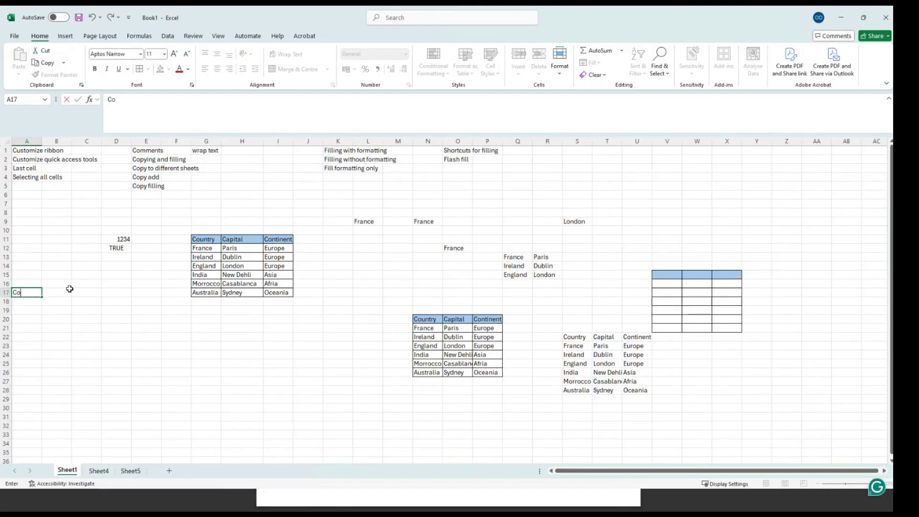
text(urse)
key(Return)
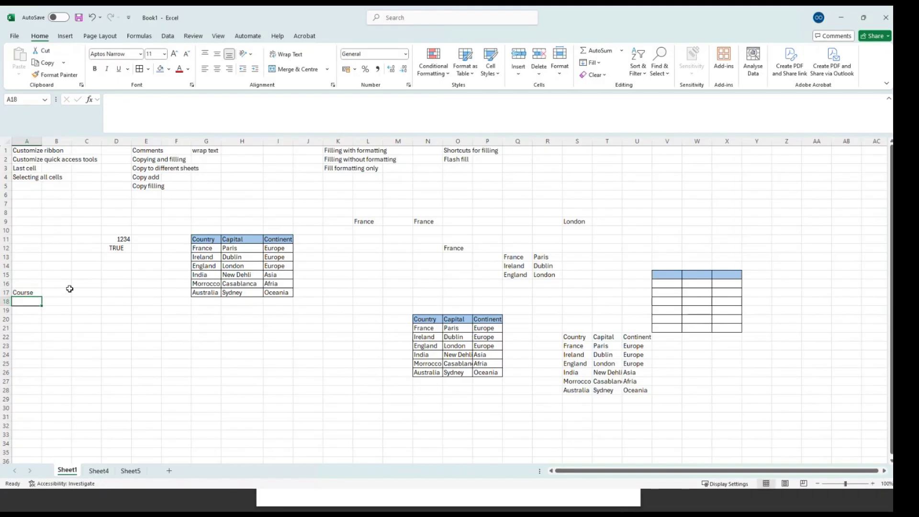
text(Mat)
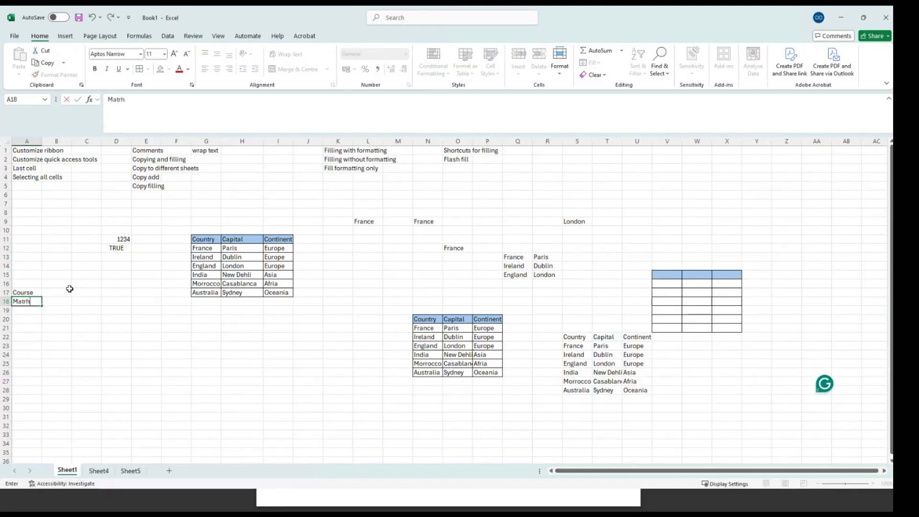
key(BackSpace)
key(BackSpace)
text(TH 102)
key(Return)
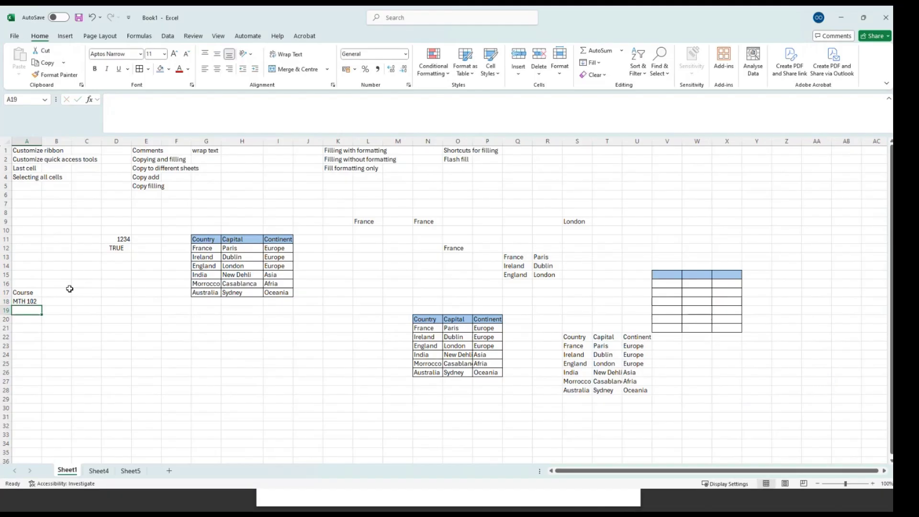
Add the course codes ENG 103 in A19 and CHM 102 in A20
text(ENG)
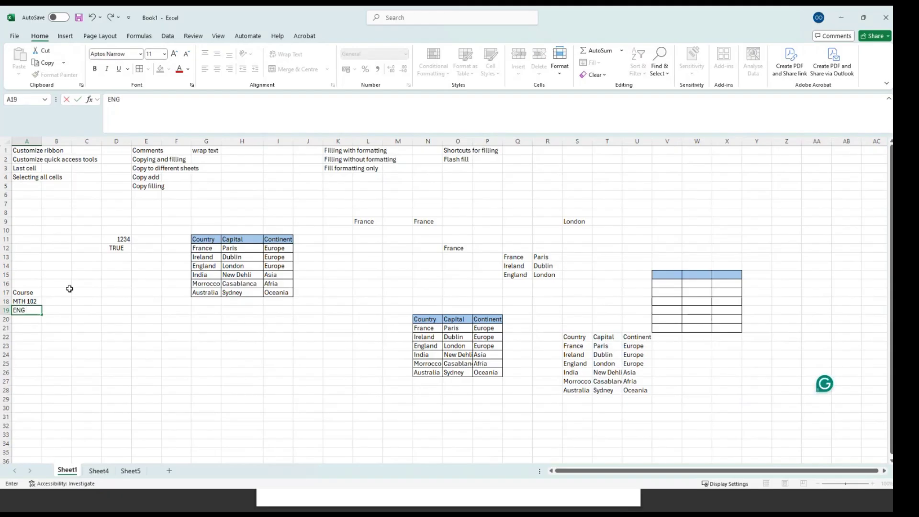
text( 103)
key(Return)
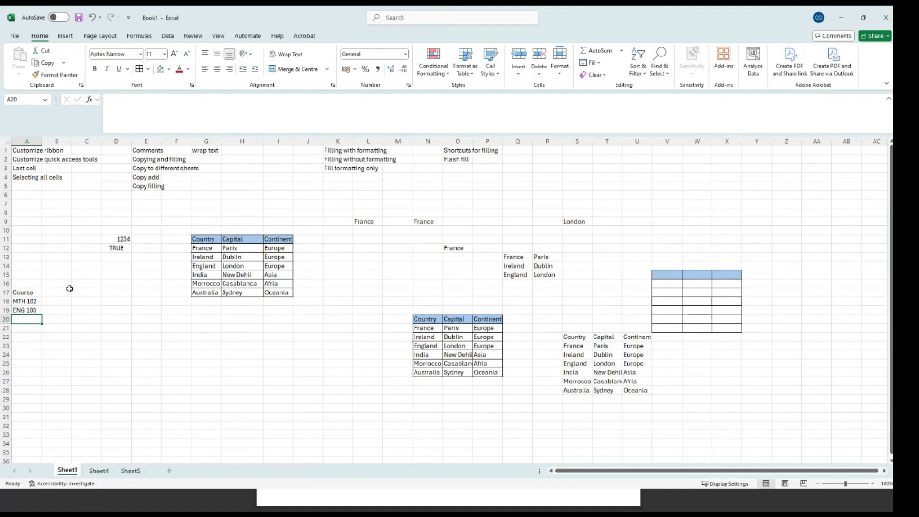
text(CHM)
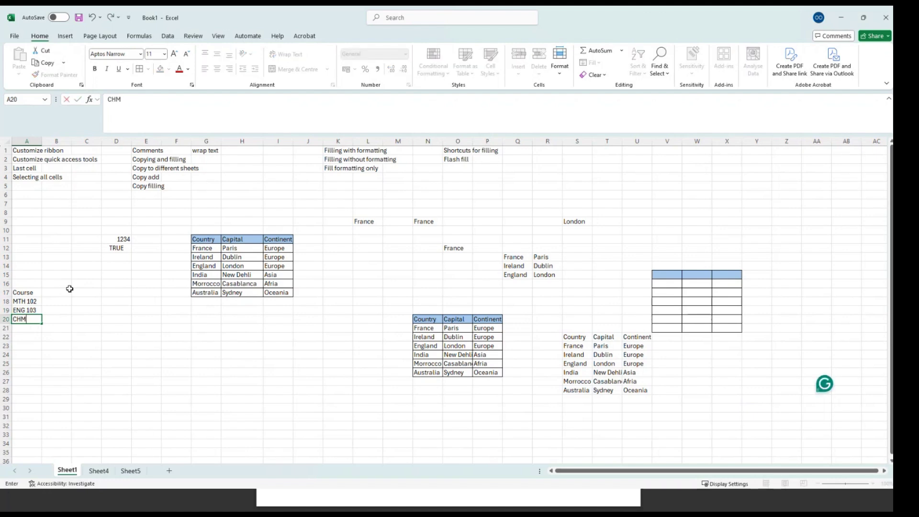
text( 10)
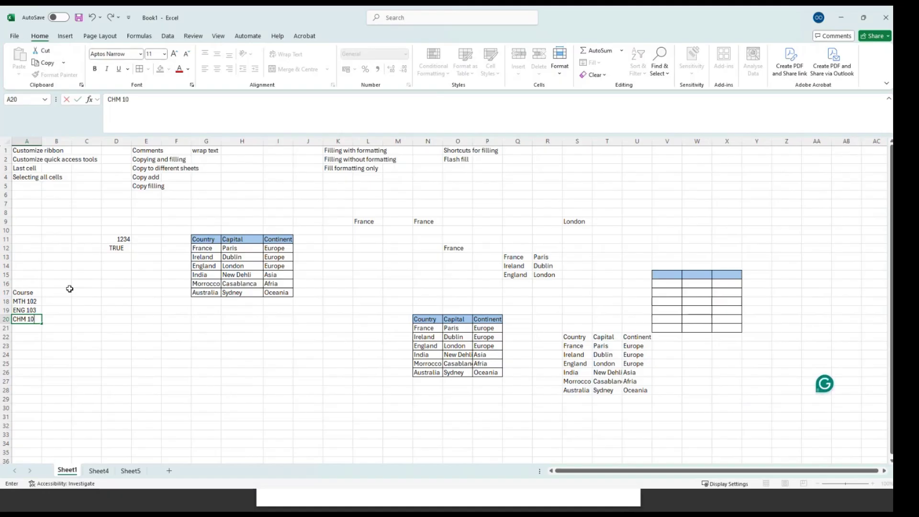
text(2)
key(Return)
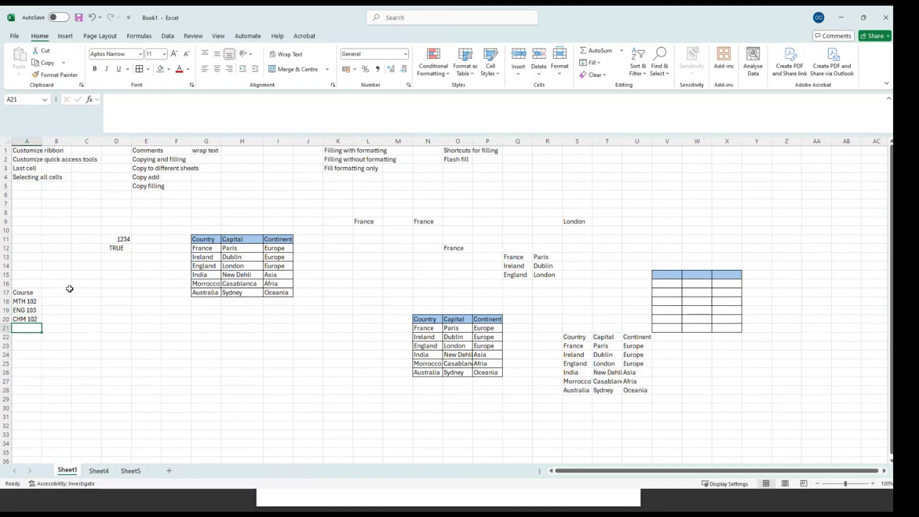
Enter the headings Assessment, Exam Score and Total in cells B17 to D17
click(27, 319)
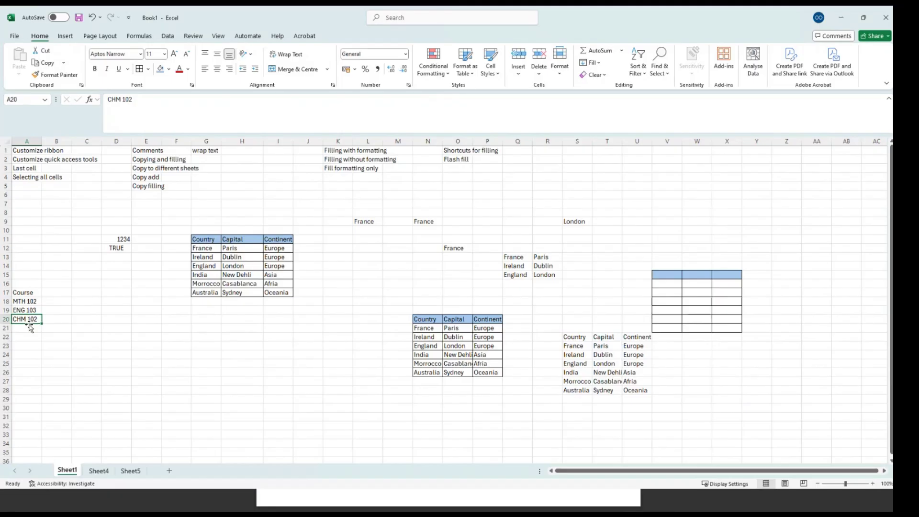
drag(30, 327, 56, 293)
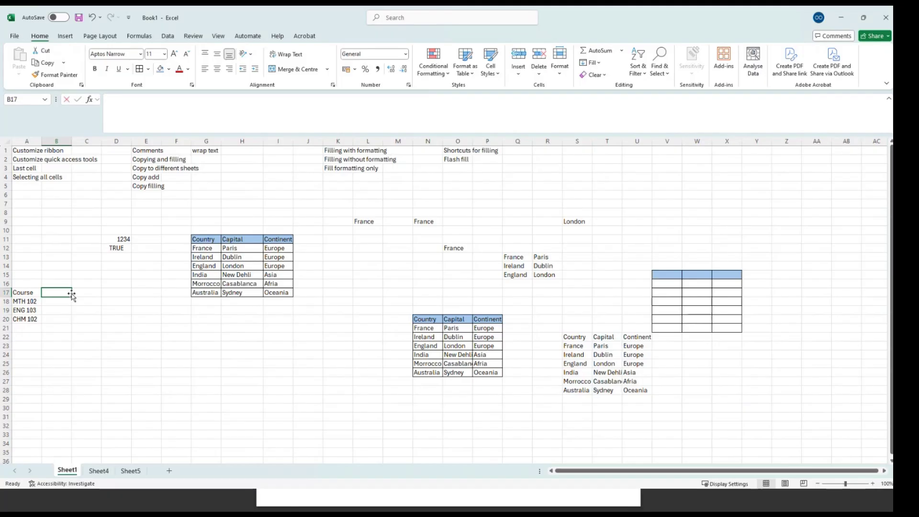
text(Assessment)
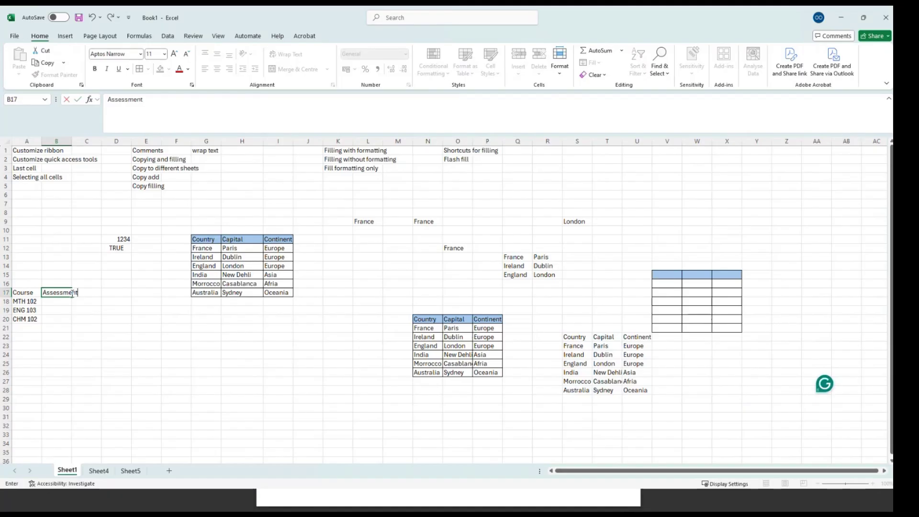
key(Tab)
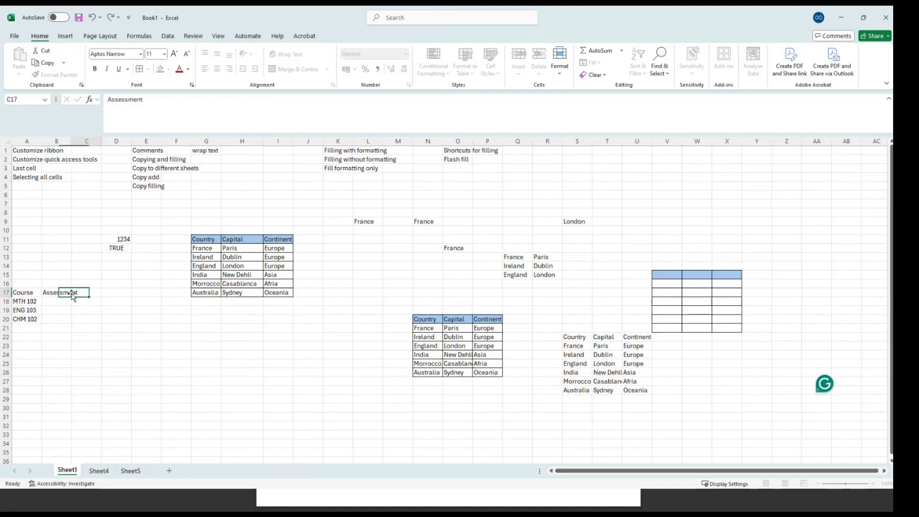
text(E)
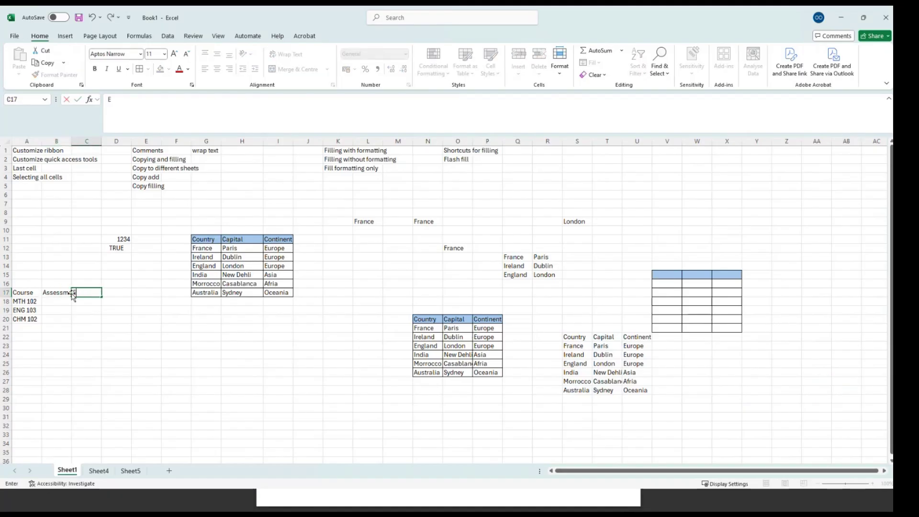
text(xam Score)
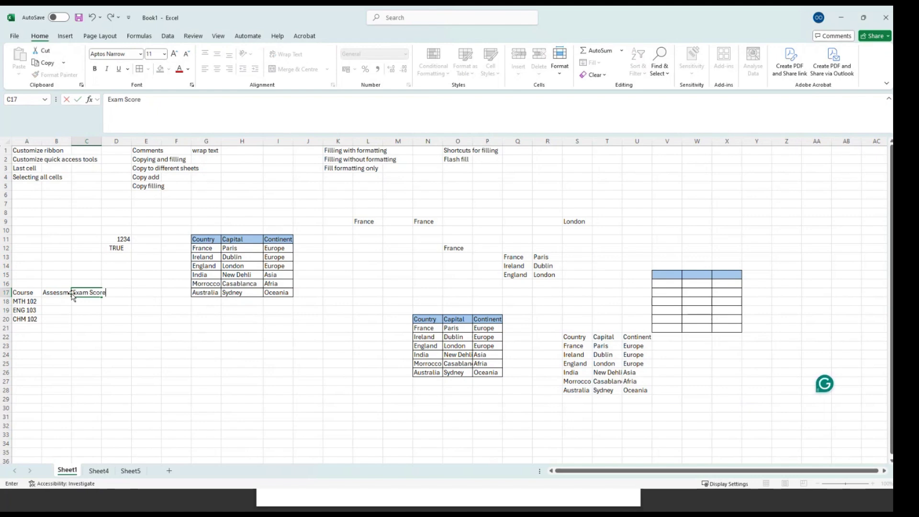
key(Tab)
text(T)
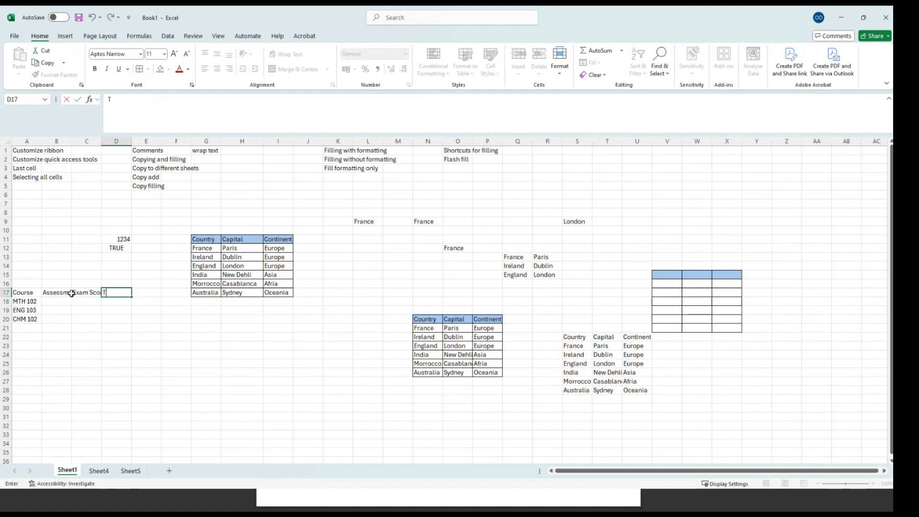
text(otla)
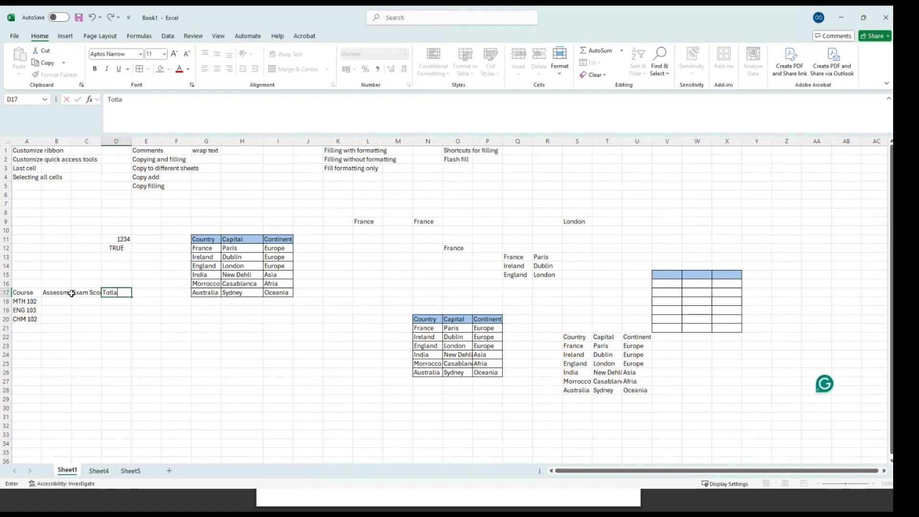
key(BackSpace)
key(BackSpace)
text(al)
key(Return)
Fill in assessment and exam scores: 30 and 60 for MTH 102, 25 and 50 for ENG 103, 21 and 54 for CHM 102
click(57, 301)
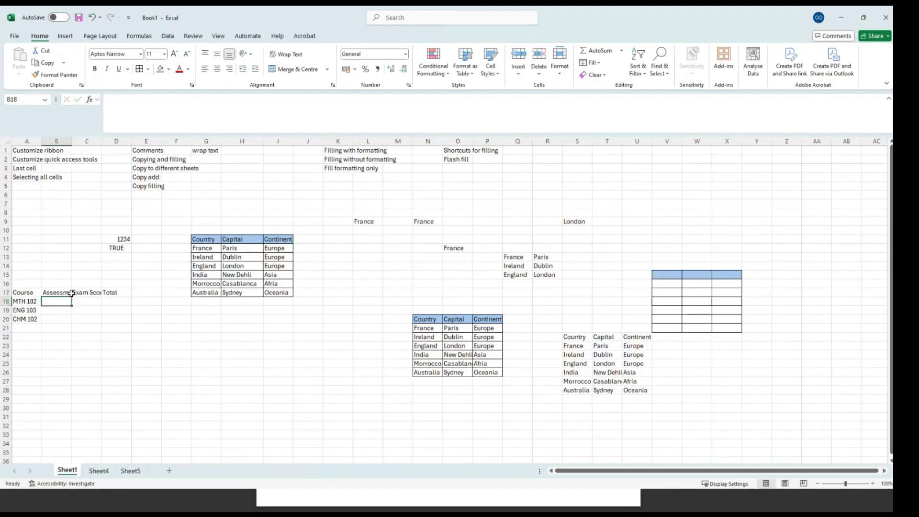
text(30)
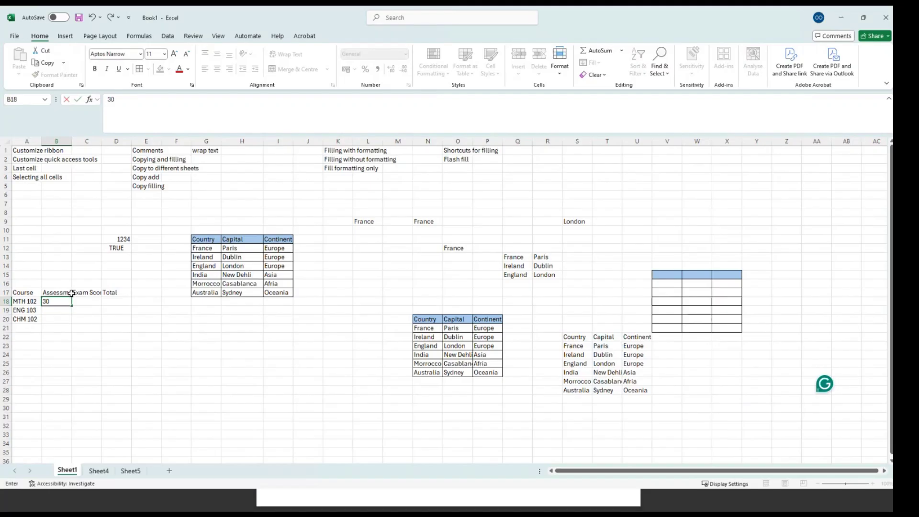
key(Tab)
text(60)
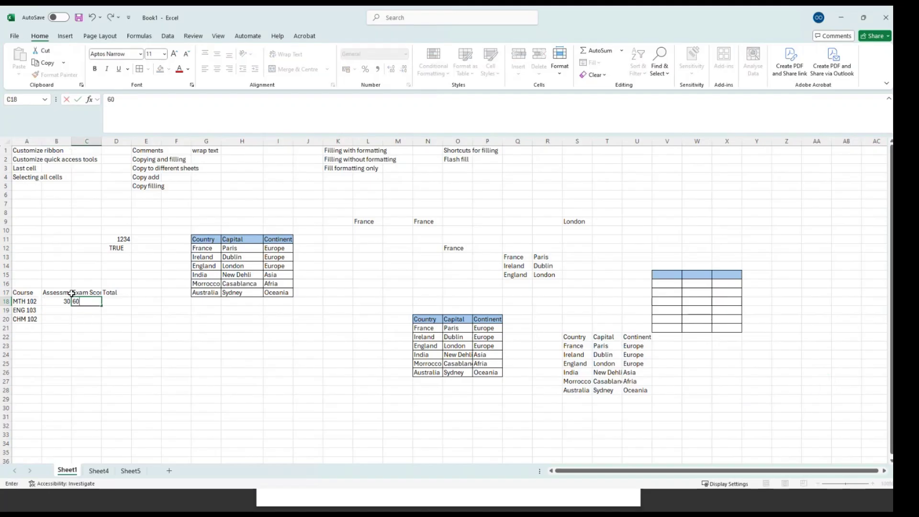
key(Return)
text(25)
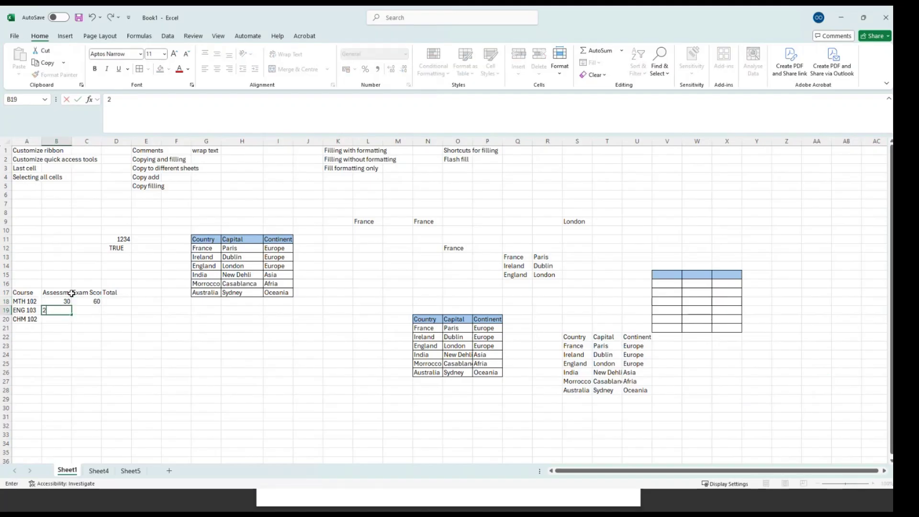
key(Tab)
text(50)
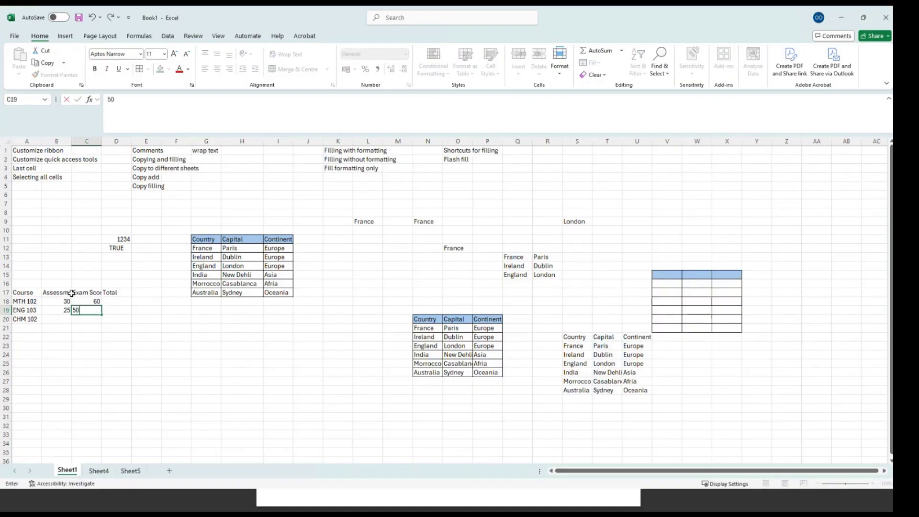
key(Return)
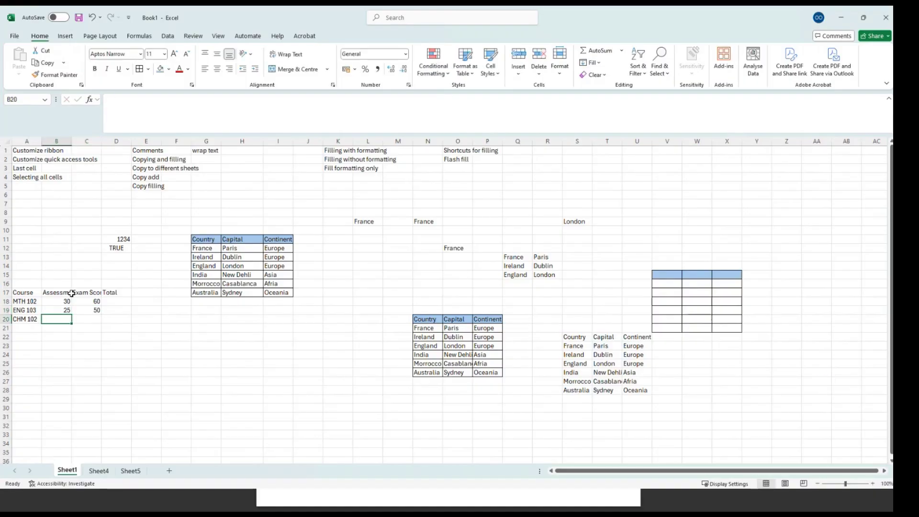
text(21)
key(Tab)
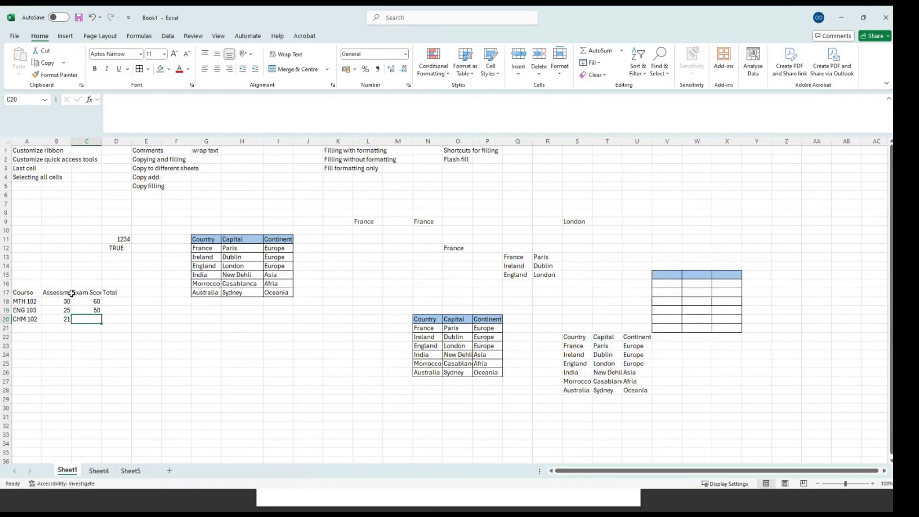
text(54)
key(Tab)
Enter the formula =C18+B18 in D18 to total the MTH 102 scores
key(Up)
key(Up)
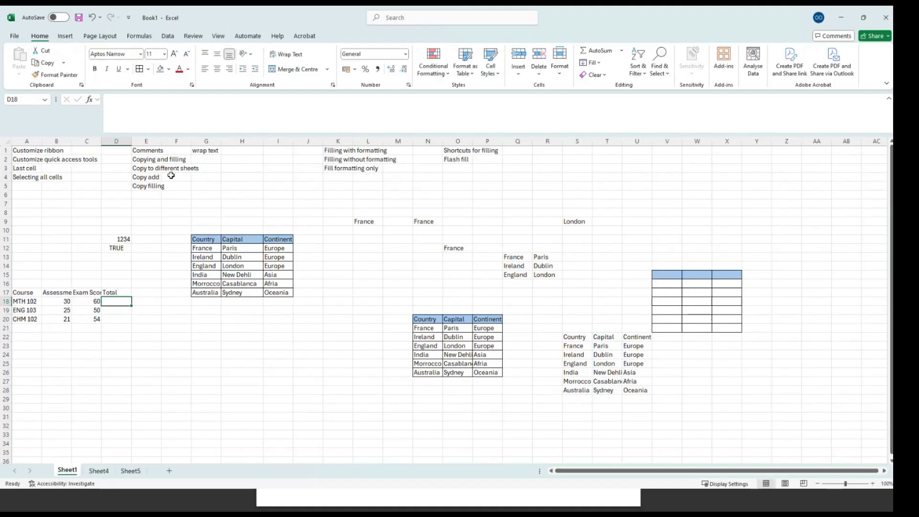
click(140, 109)
text(=)
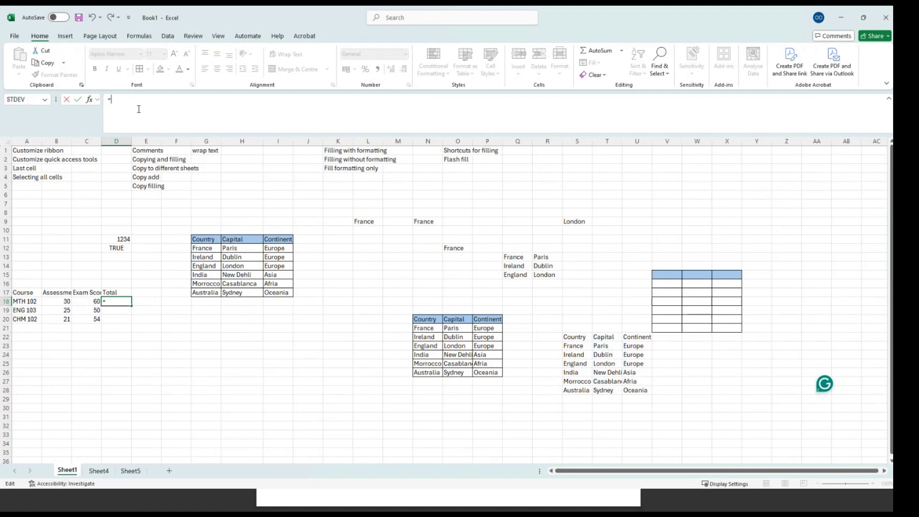
text(c)
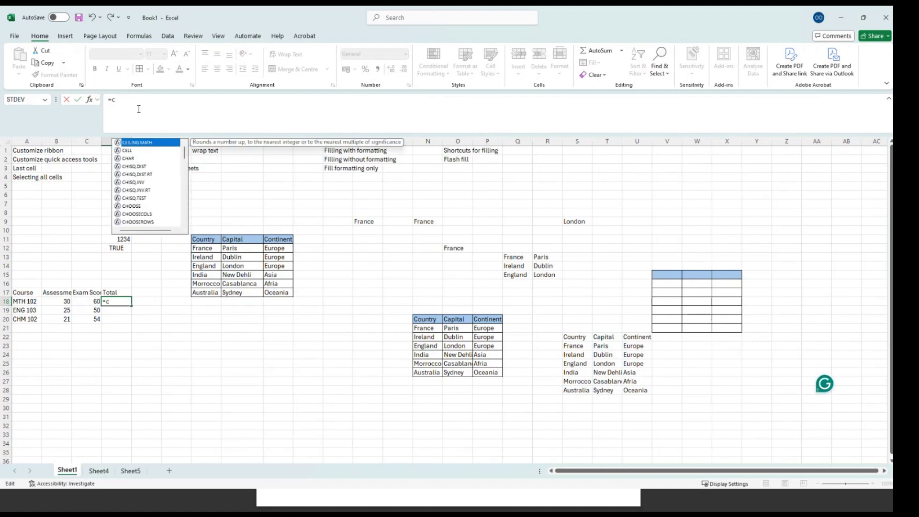
text(18)
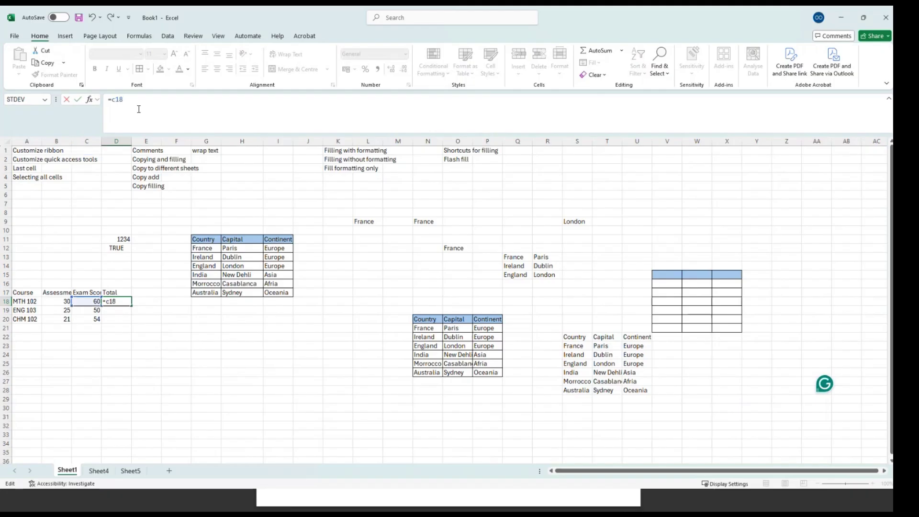
text(+)
text(c)
text(17)
key(BackSpace)
key(BackSpace)
key(BackSpace)
text(B)
text(18)
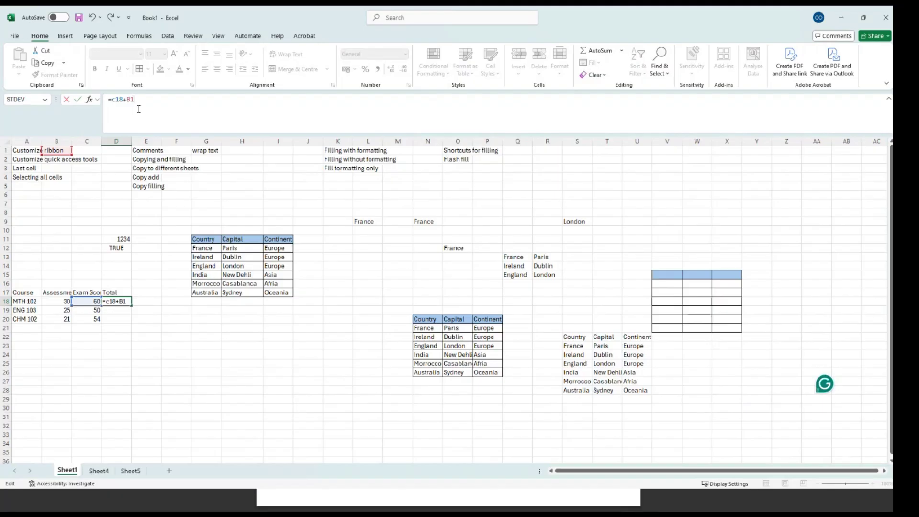
key(Return)
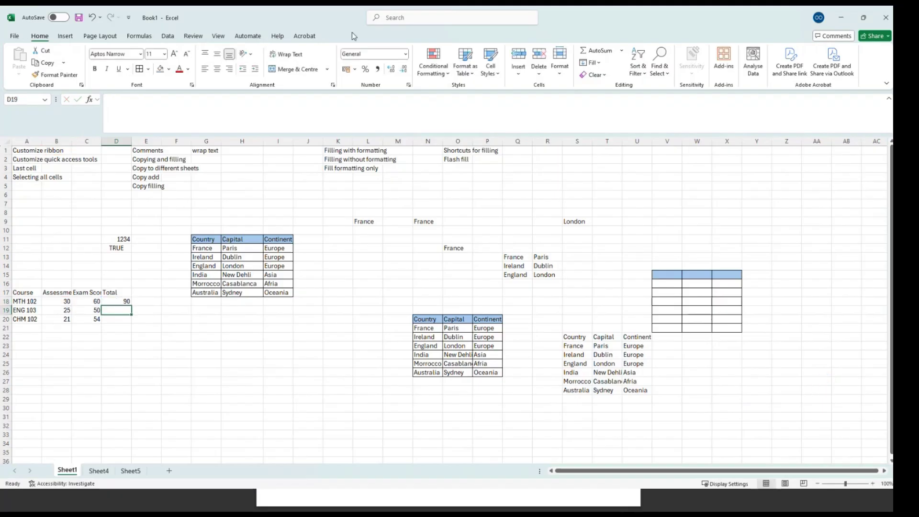
Fill the total formula from D18 down to D20 and check the formulas in D20 and D19
click(126, 301)
drag(131, 305, 131, 325)
click(154, 354)
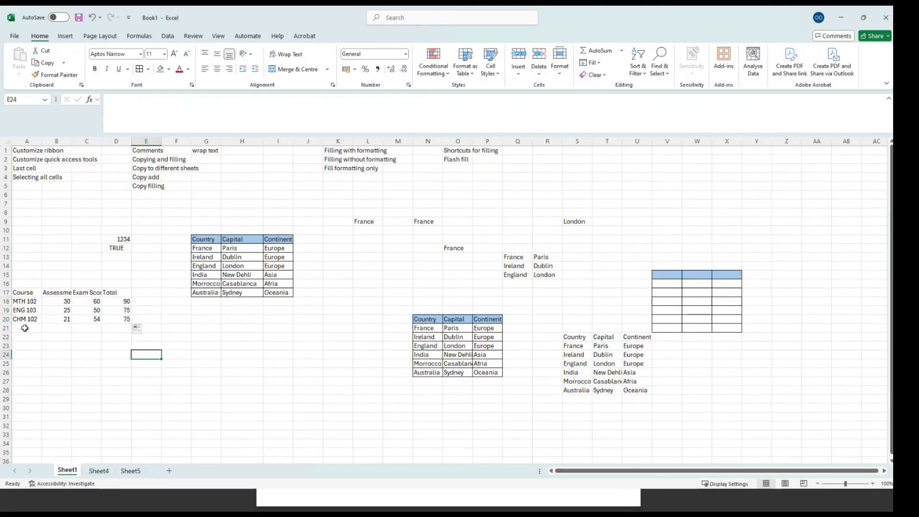
click(129, 320)
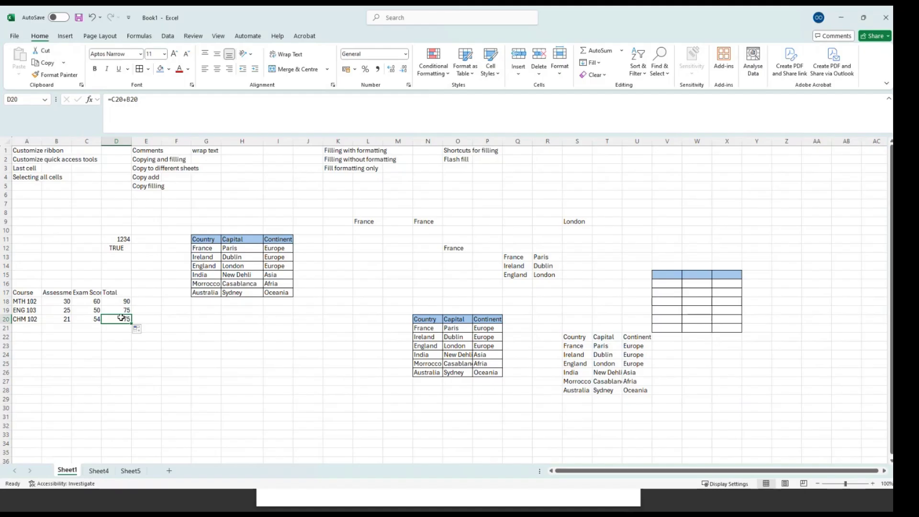
click(121, 312)
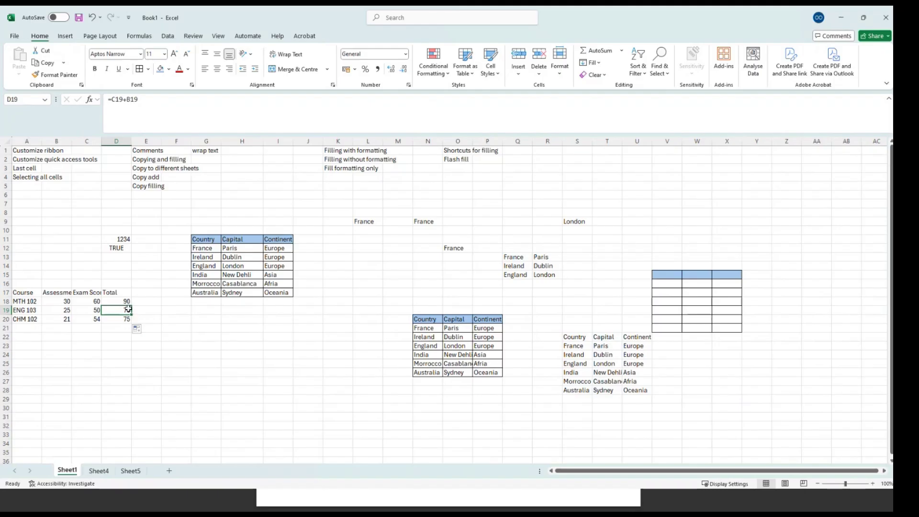
Enter the sample numbers 50 in H26 and 40 in I26
click(252, 372)
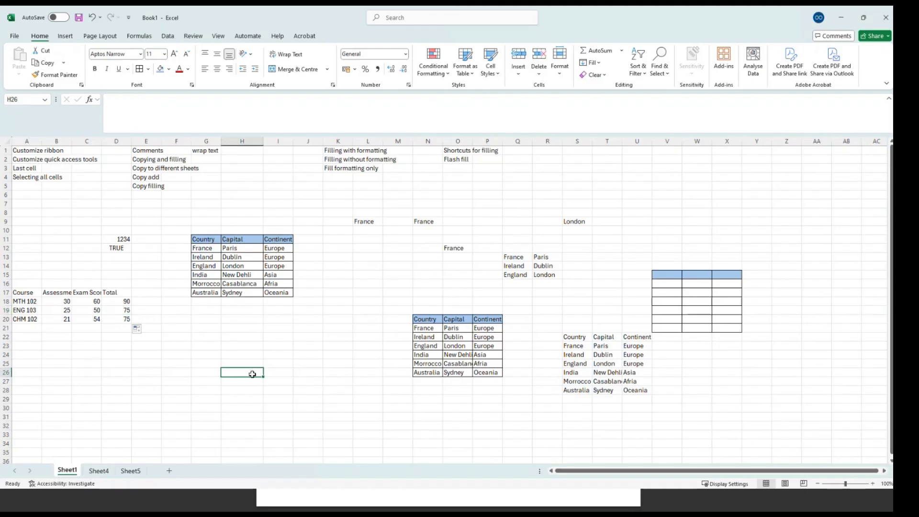
text(50)
key(Tab)
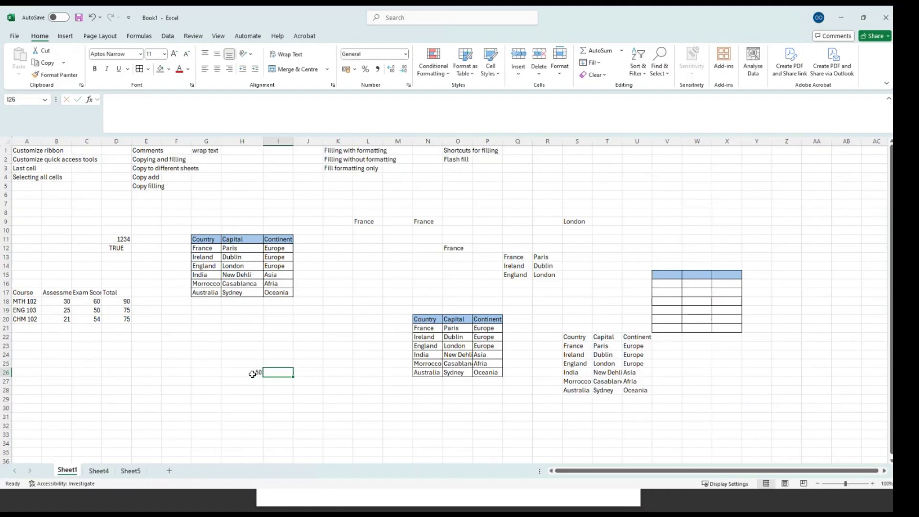
text(40)
key(Tab)
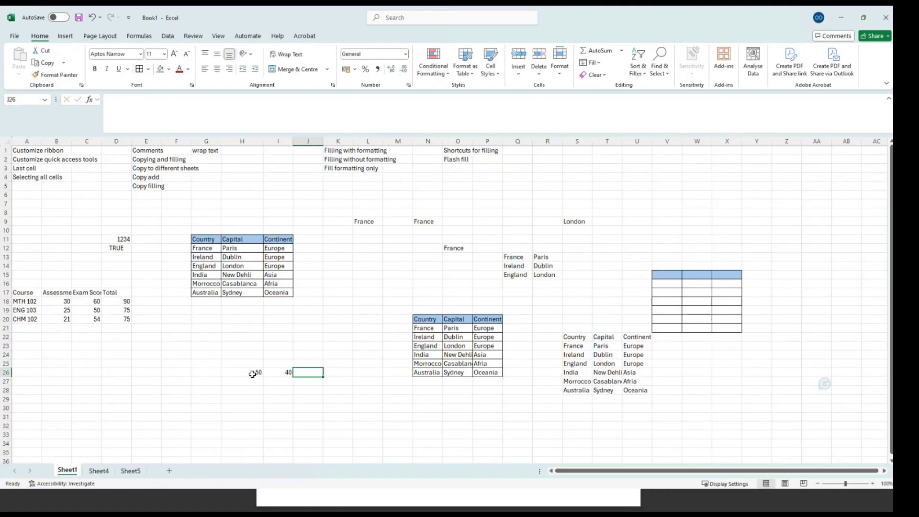
click(122, 301)
key(ctrl+c)
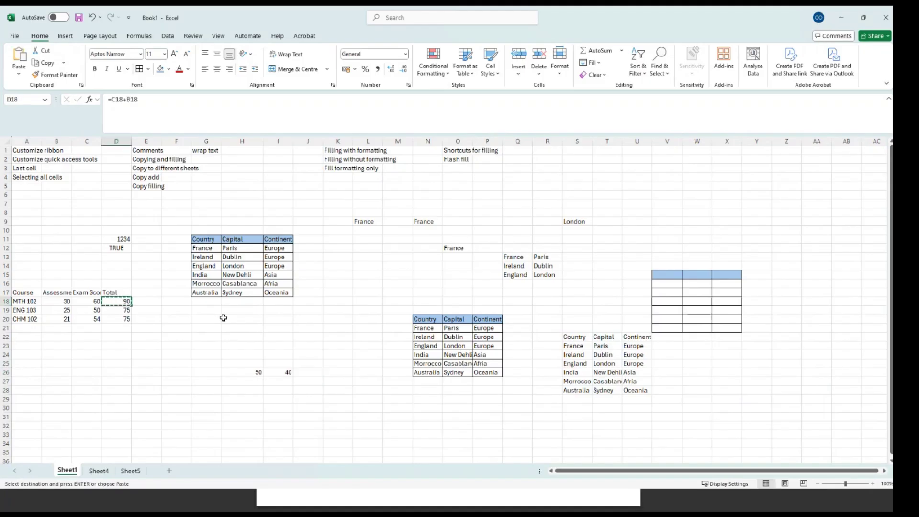
click(303, 374)
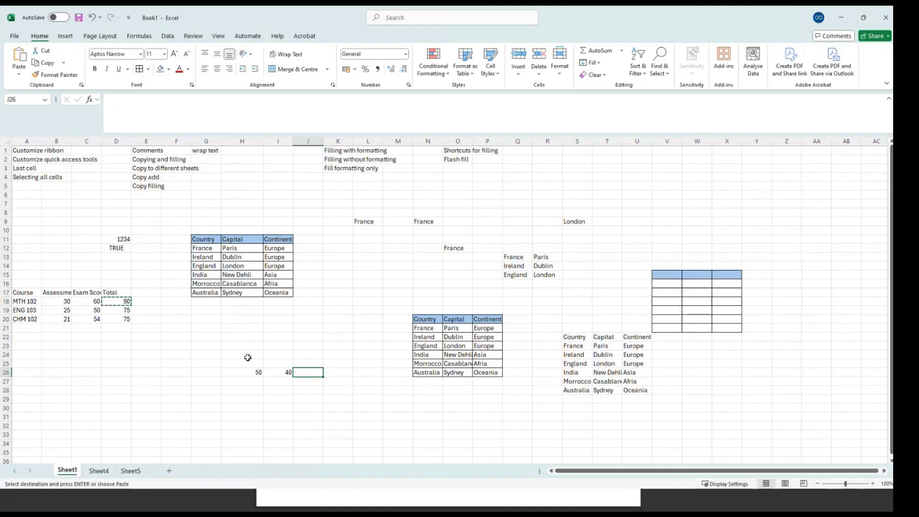
click(125, 311)
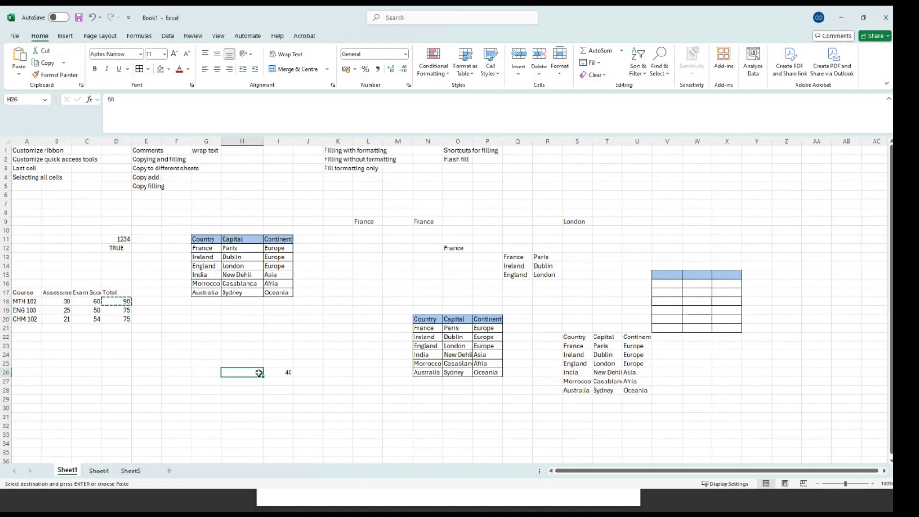
Change the sample number in H26 to 60
double_click(257, 373)
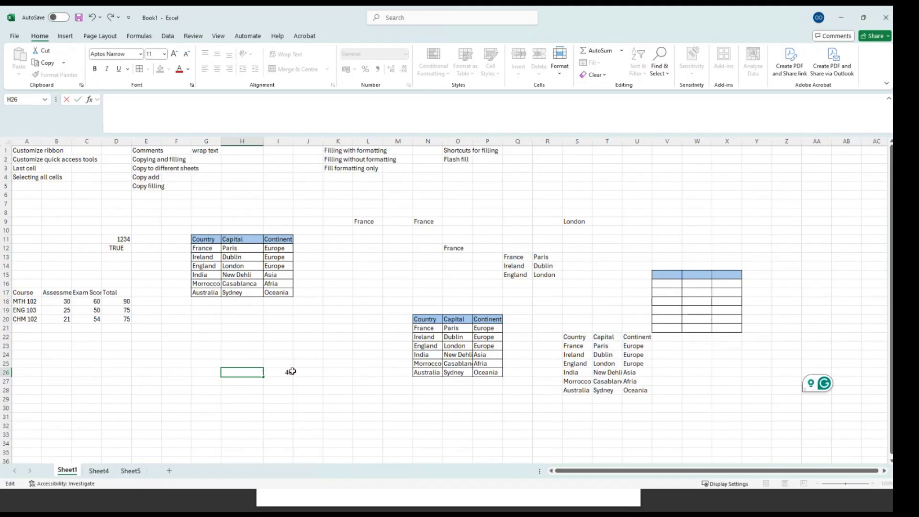
key(BackSpace)
text(60)
click(299, 372)
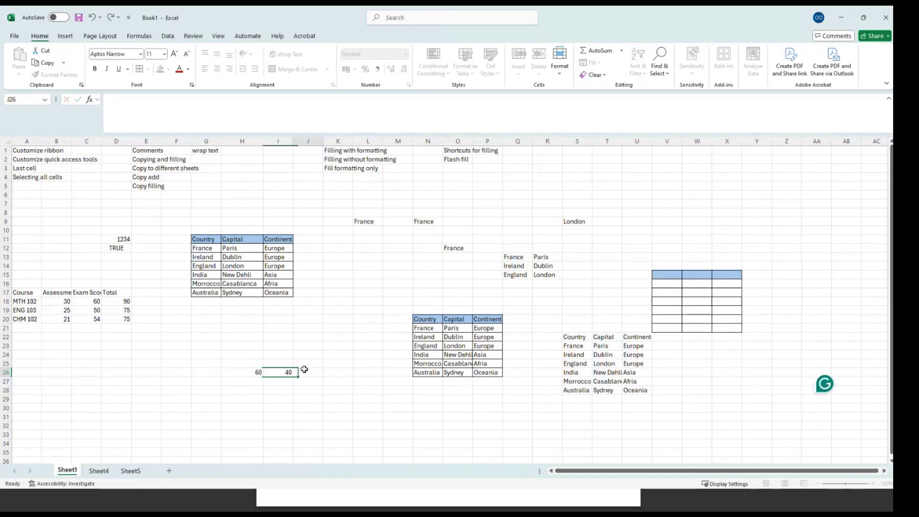
Copy the total formula from D18 into J26 and compare the formulas in the two cells
click(122, 302)
key(ctrl+c)
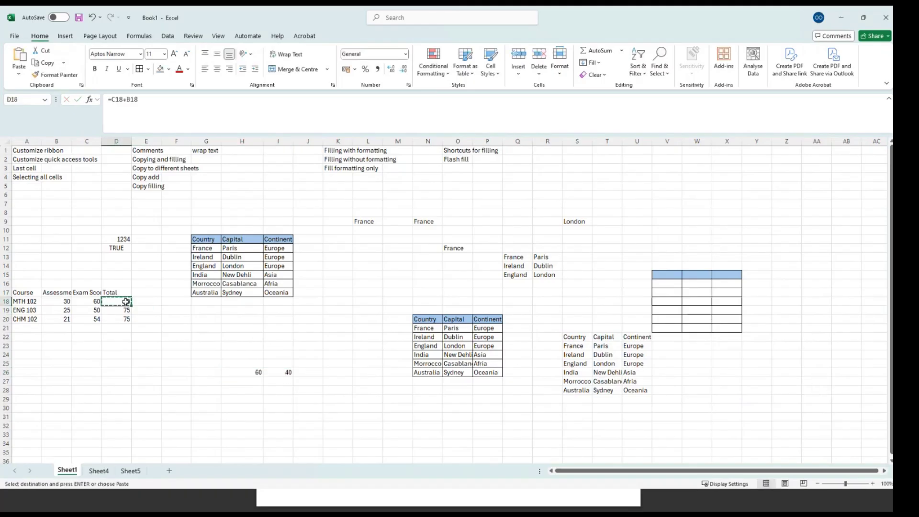
click(315, 372)
key(ctrl+v)
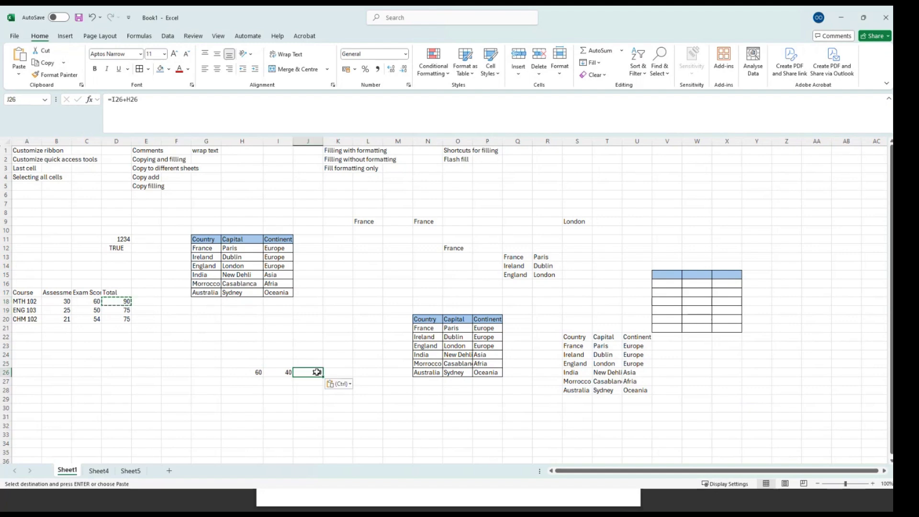
click(289, 382)
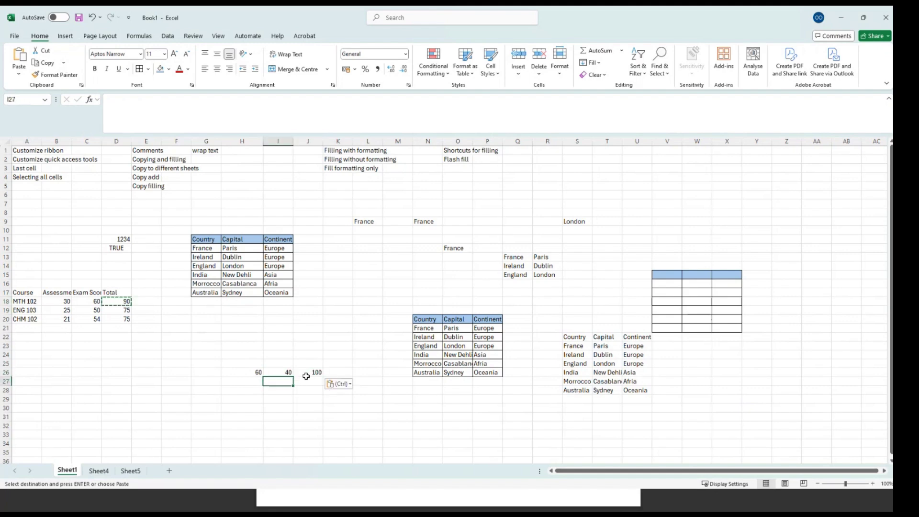
click(309, 372)
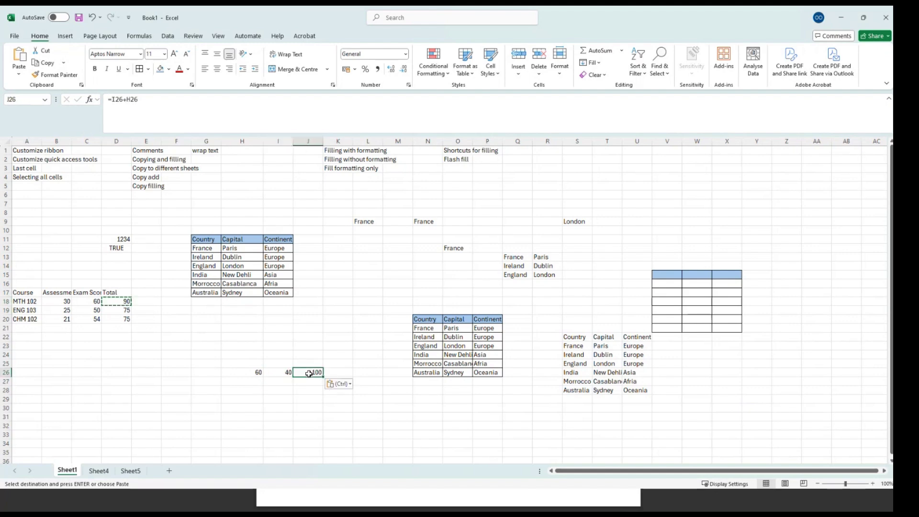
click(114, 301)
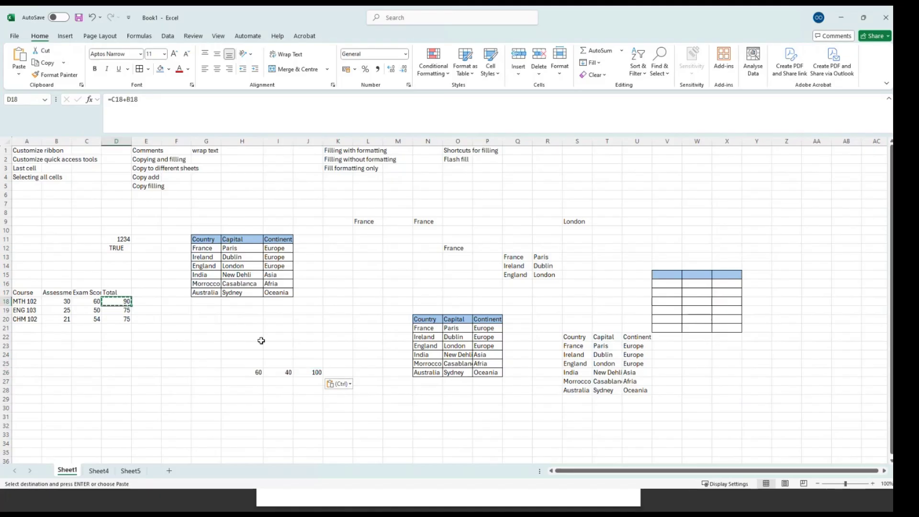
click(309, 372)
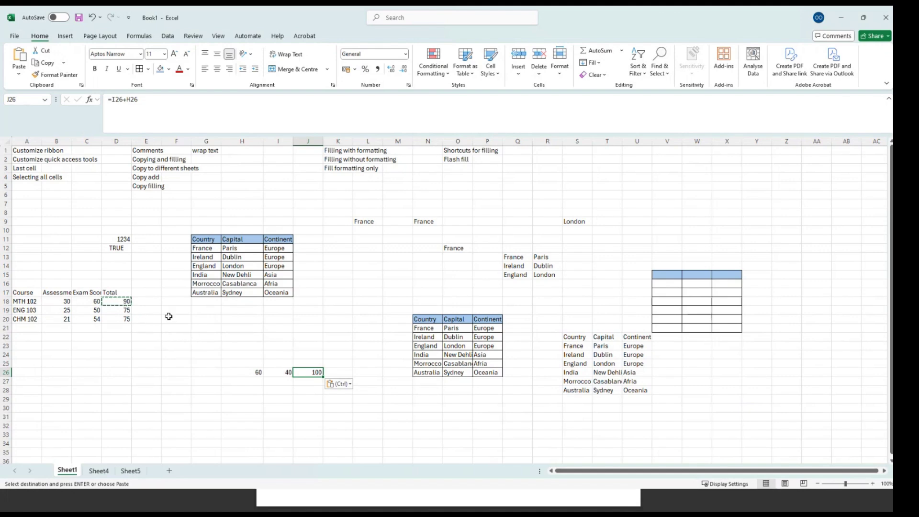
Paste the MTH 102 total from D18 into J26 as values only and view the available paste options
click(121, 301)
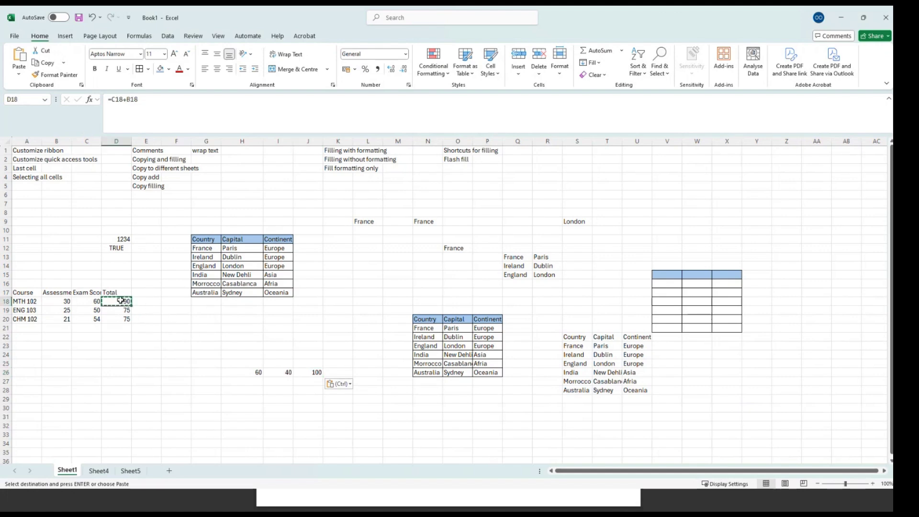
click(317, 371)
key(ctrl+v)
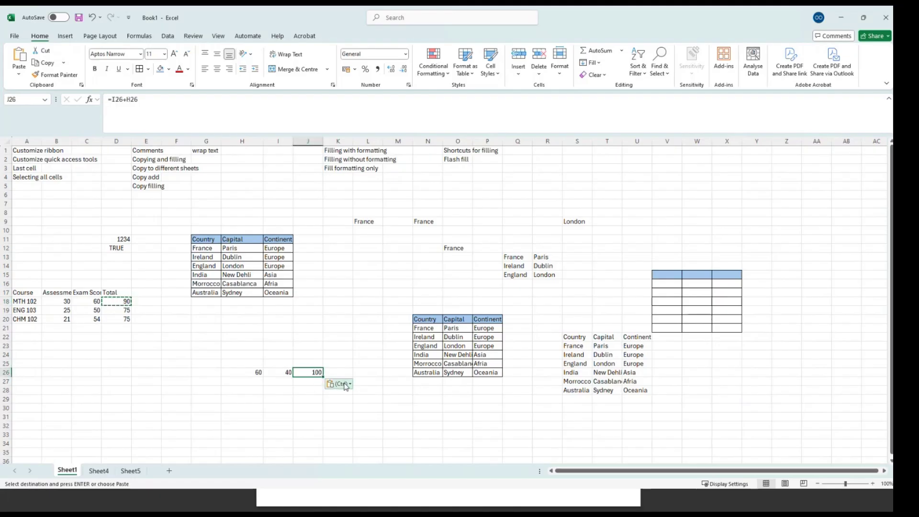
click(337, 383)
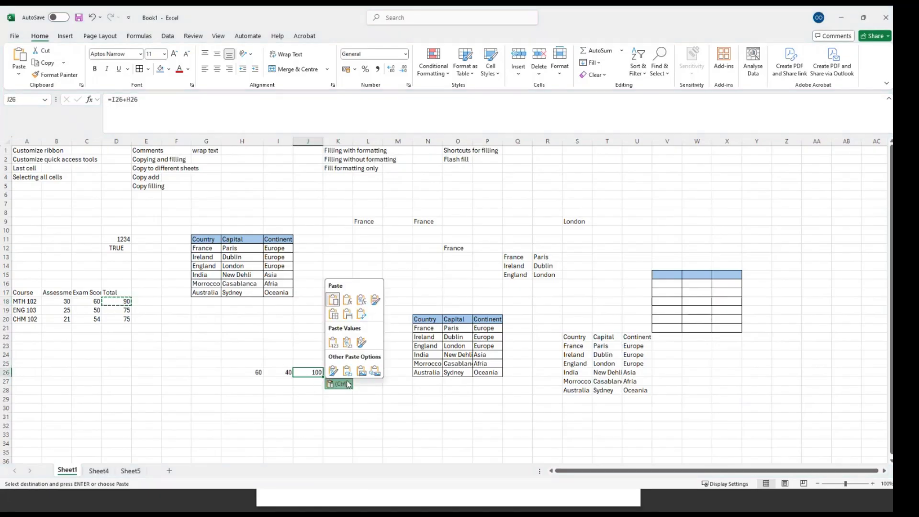
click(334, 343)
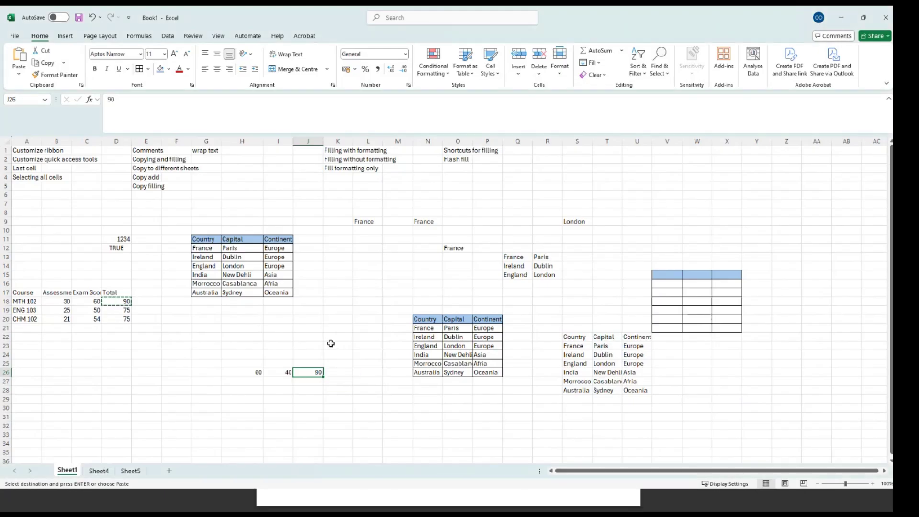
click(19, 73)
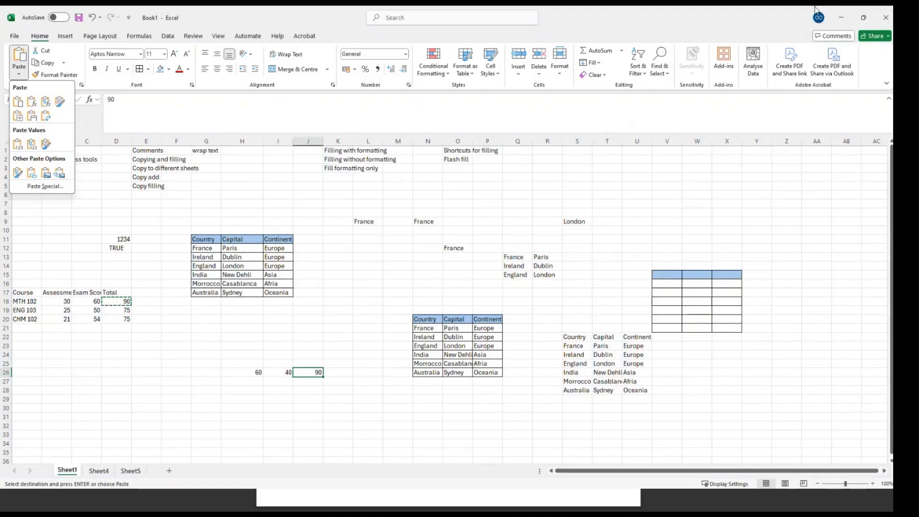
key(Escape)
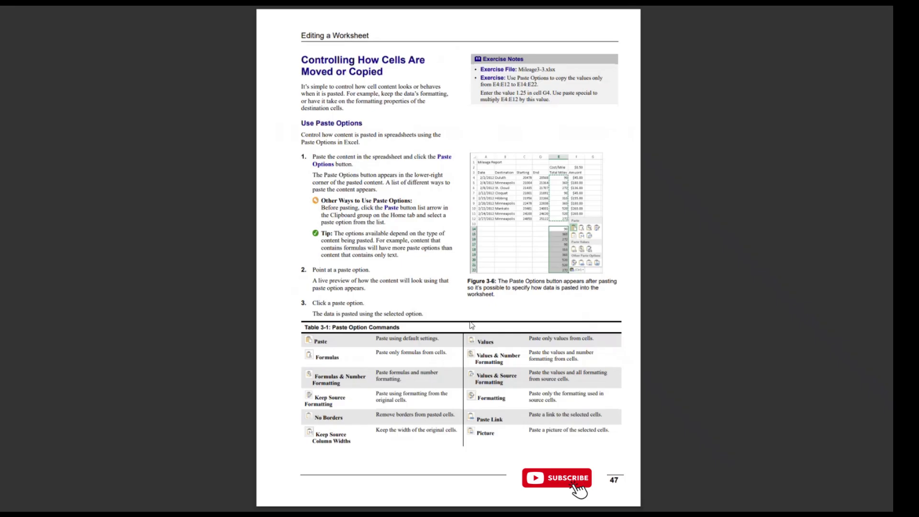
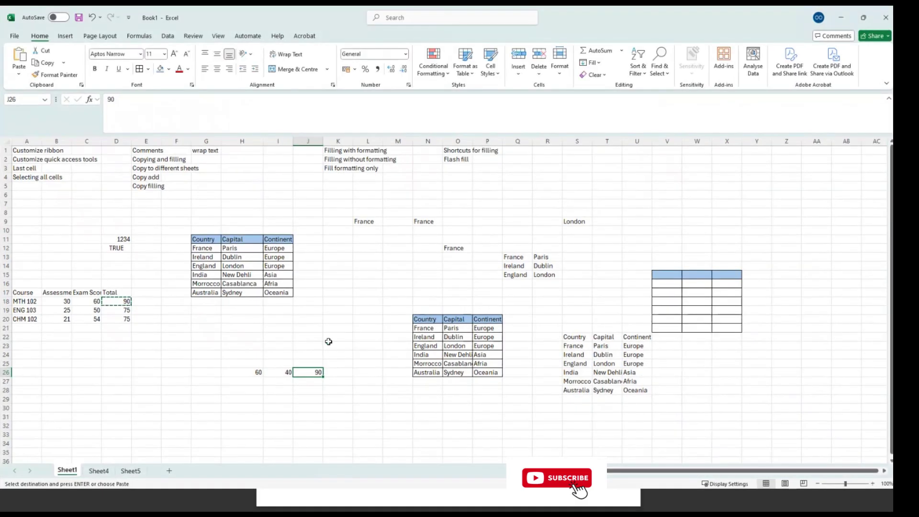
Add a GDP column heading in J11 beside Continent in the country table
click(305, 248)
click(311, 239)
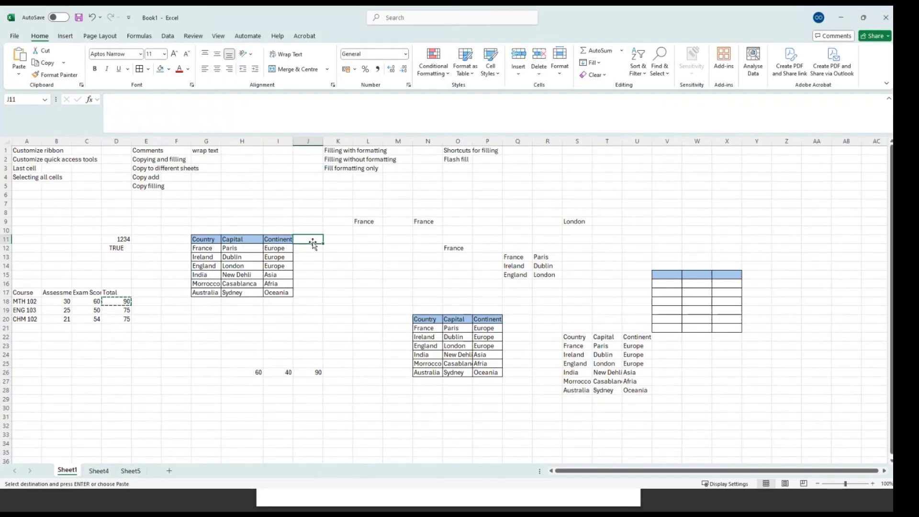
text(GDP)
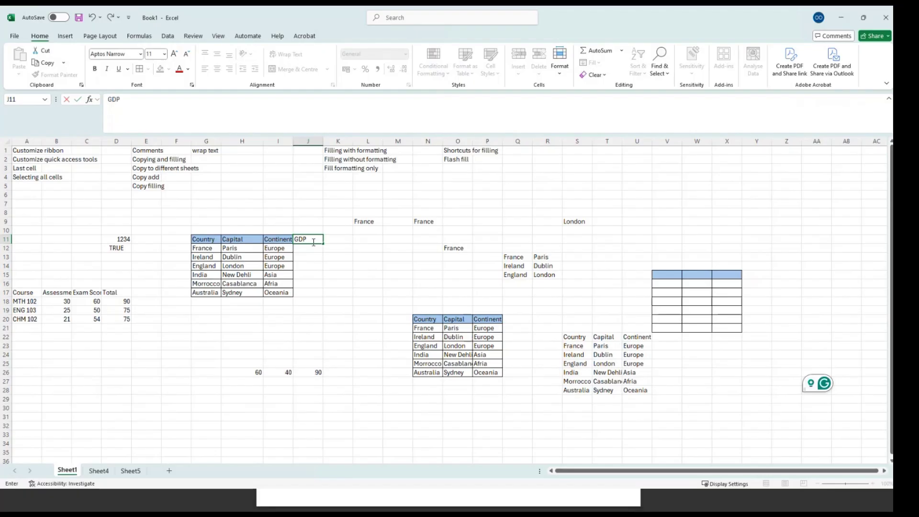
key(Return)
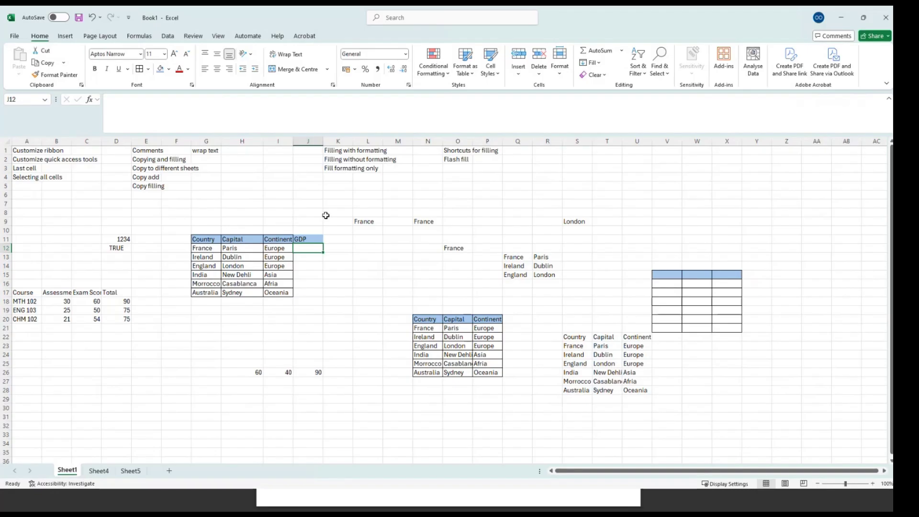
Fill in the GDP column from France down to Australia with 10, 29, 31, 14, 15 and 20
text(10)
key(Return)
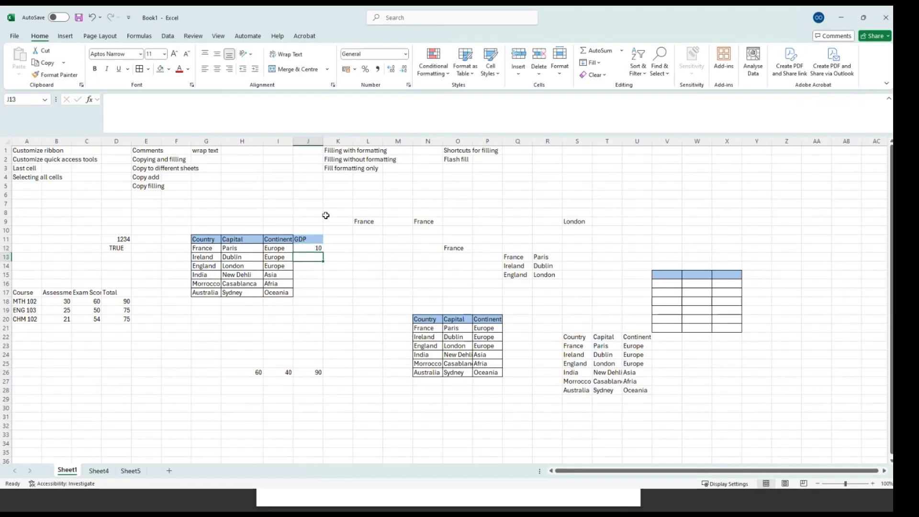
text(29)
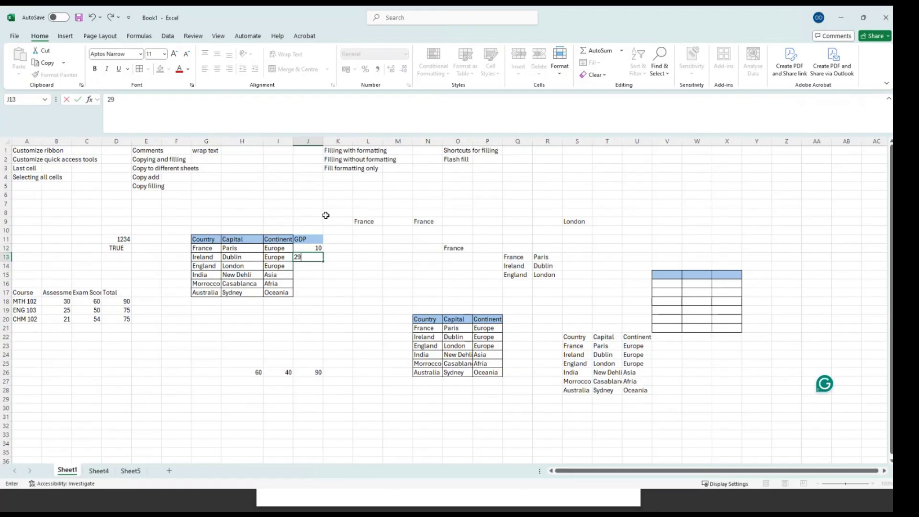
key(Return)
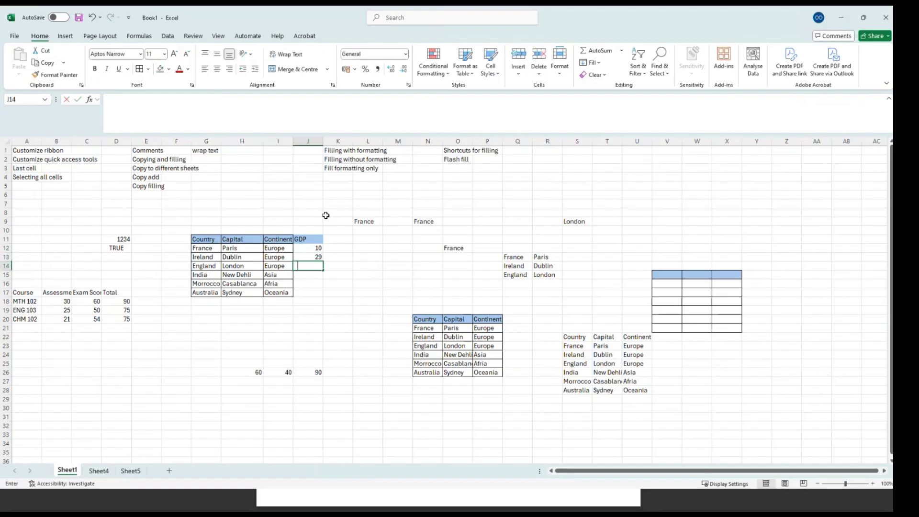
text(31)
key(Return)
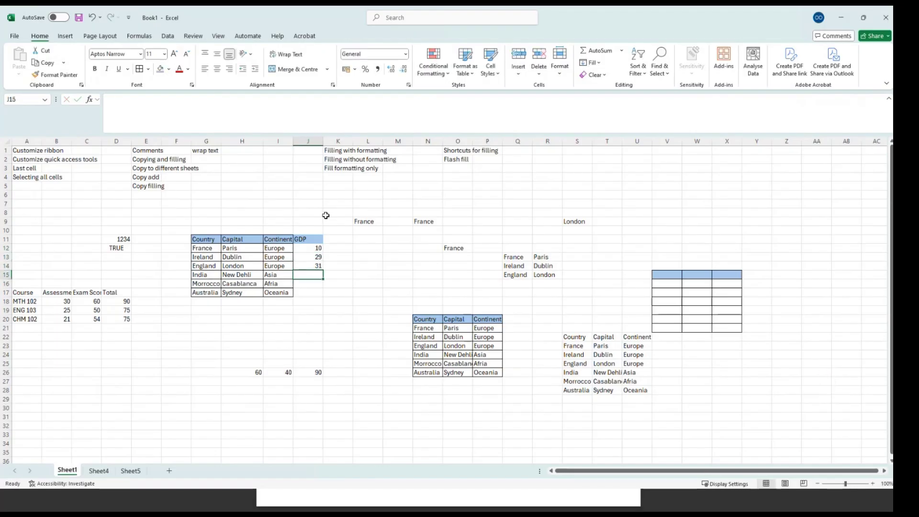
text(14)
key(Return)
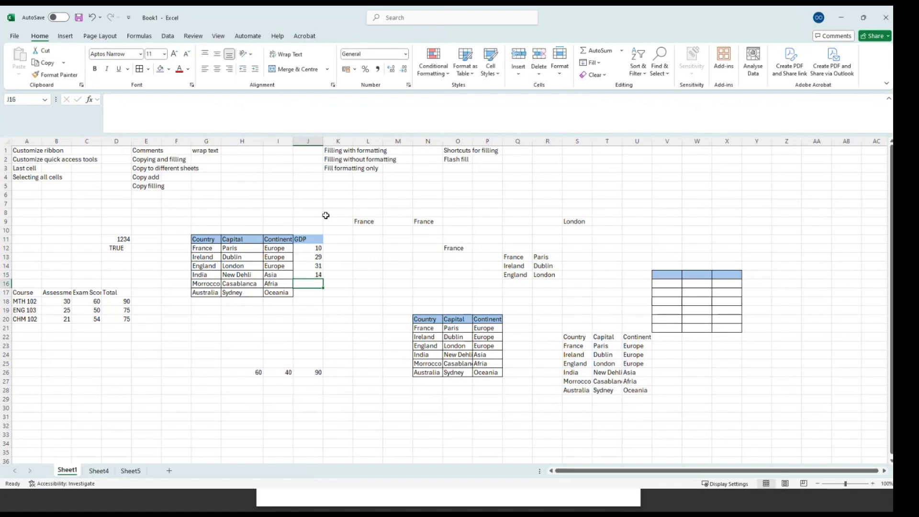
text(15)
key(Return)
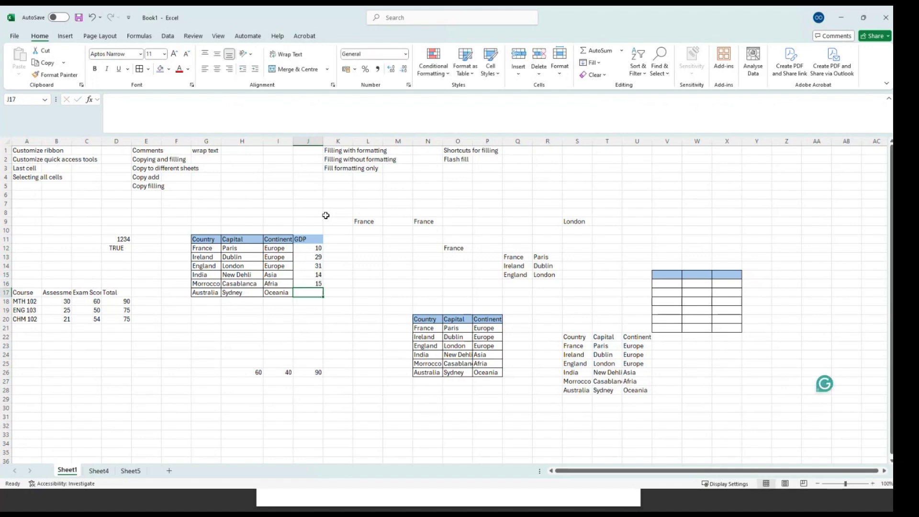
text(20)
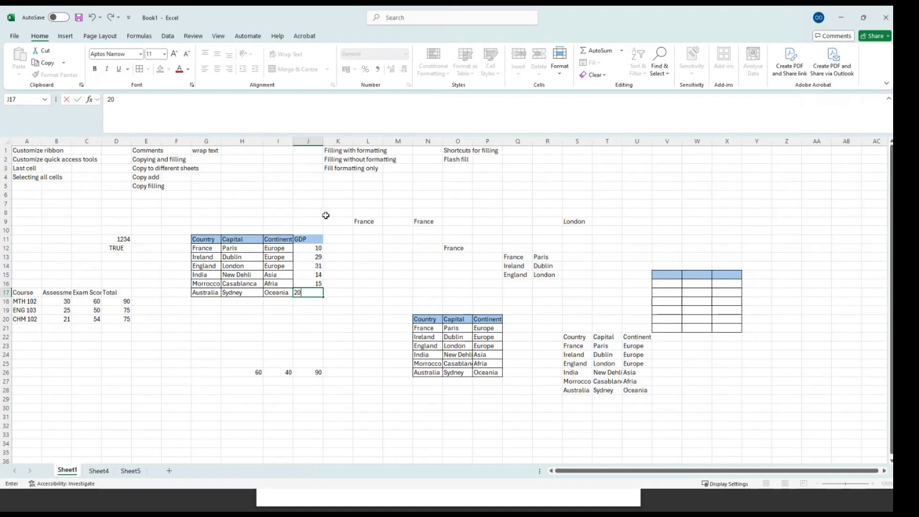
key(Tab)
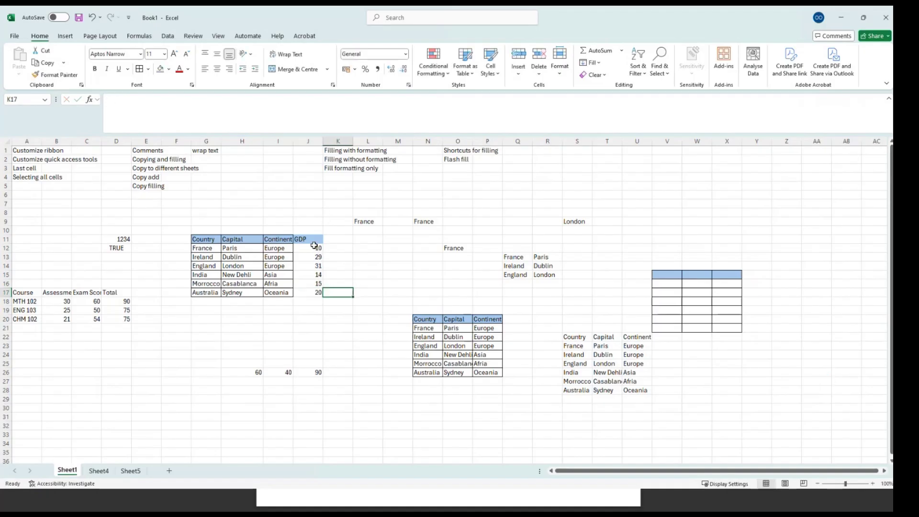
Format France's GDP value in J12 as Currency with the € symbol and two decimal places
click(313, 248)
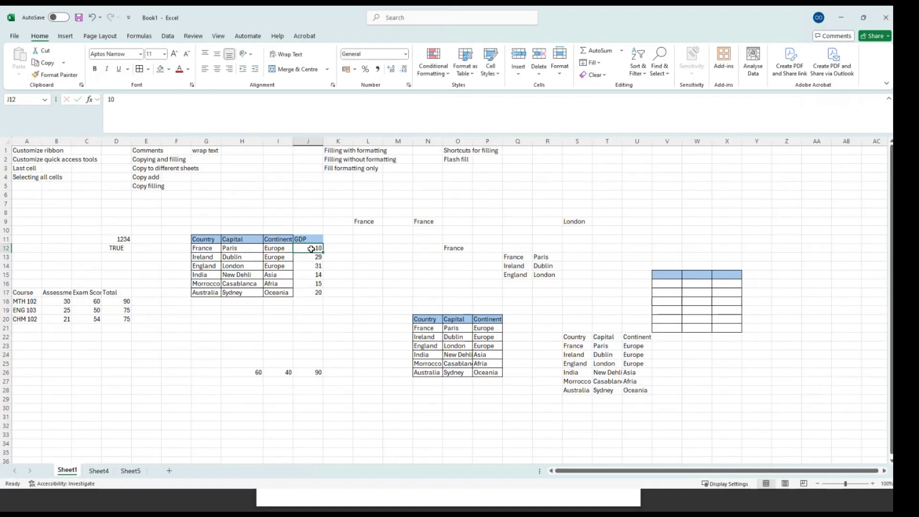
click(406, 55)
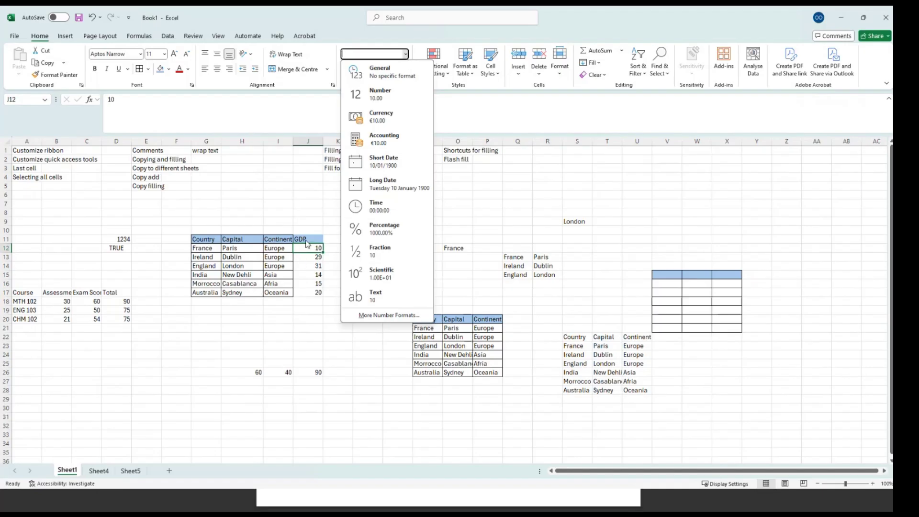
click(310, 249)
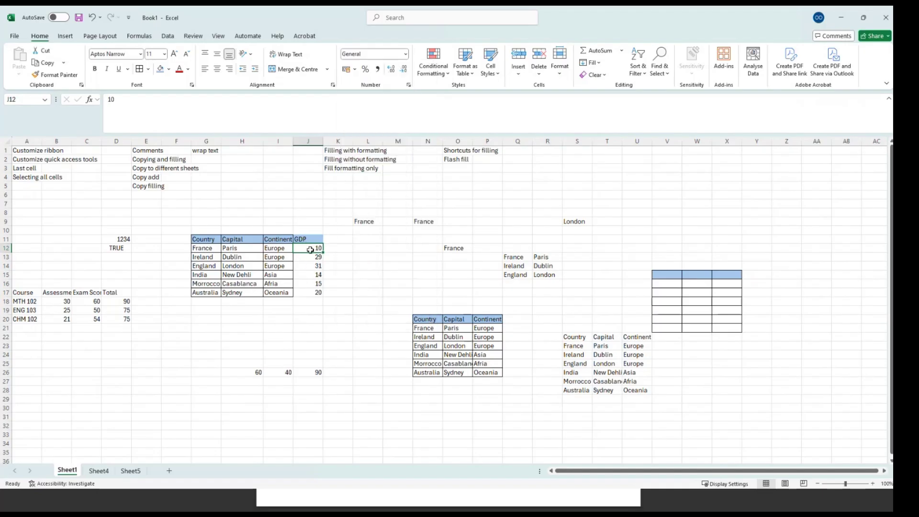
click(408, 85)
click(563, 192)
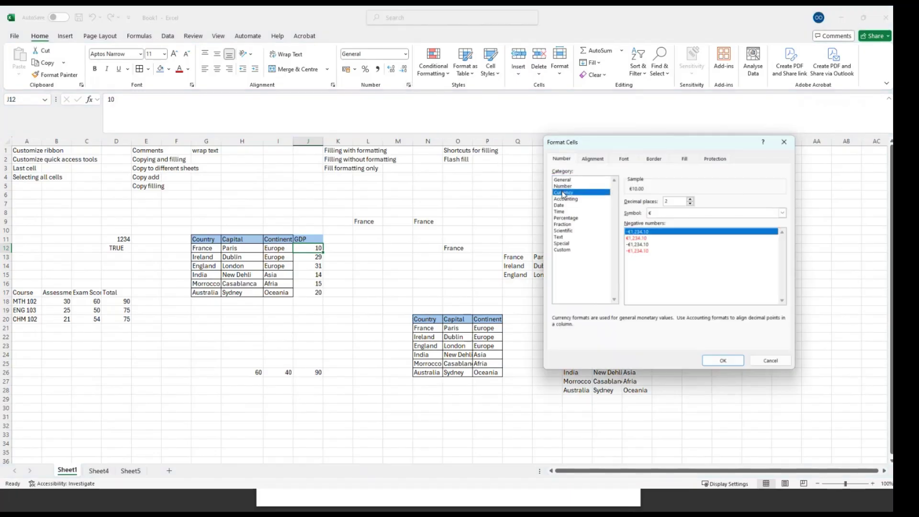
click(676, 213)
click(657, 228)
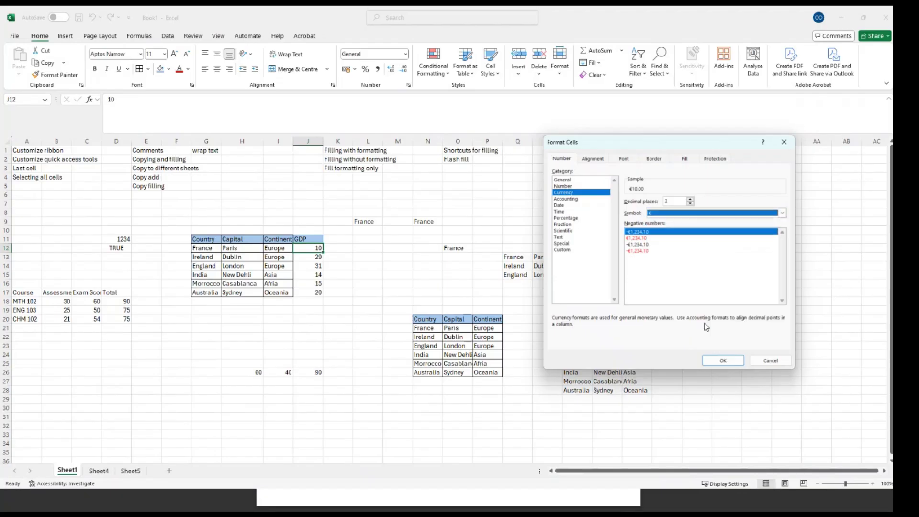
click(722, 361)
click(305, 257)
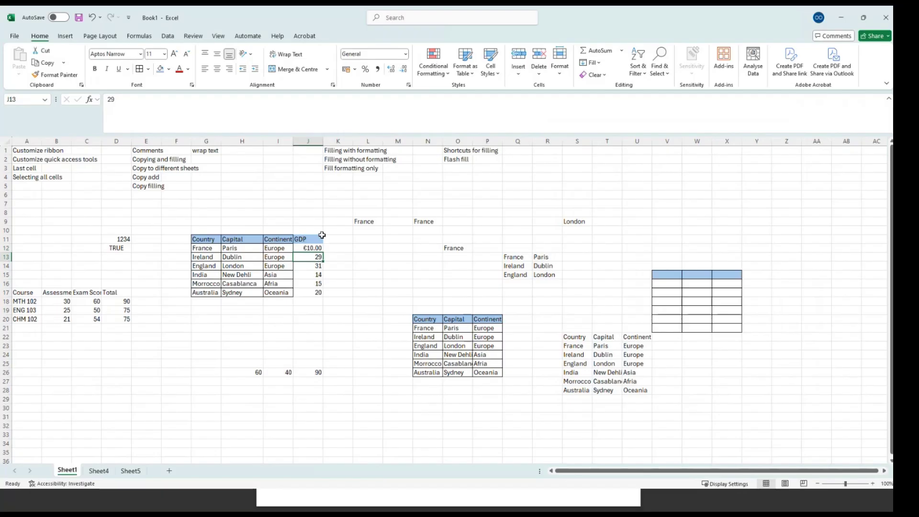
Copy the currency formatting from France's GDP in J12 onto Ireland's GDP in J13 with Format Painter
click(312, 250)
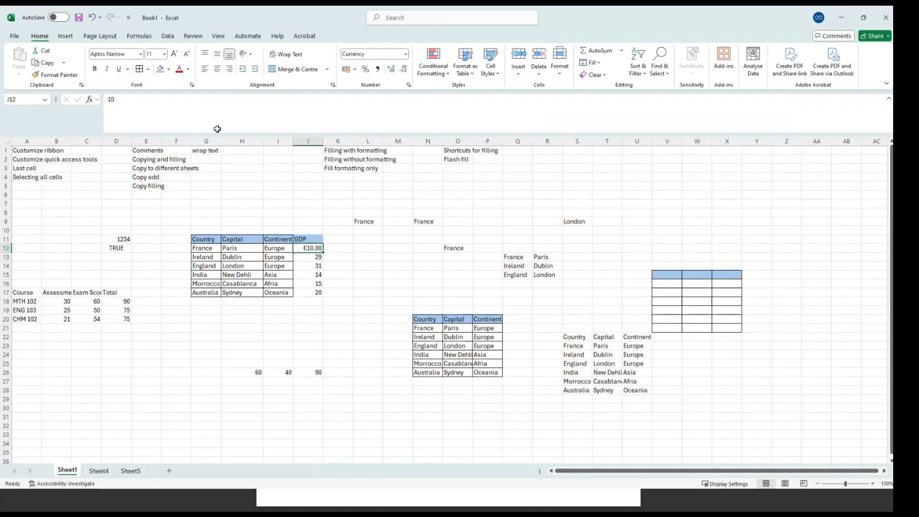
click(61, 75)
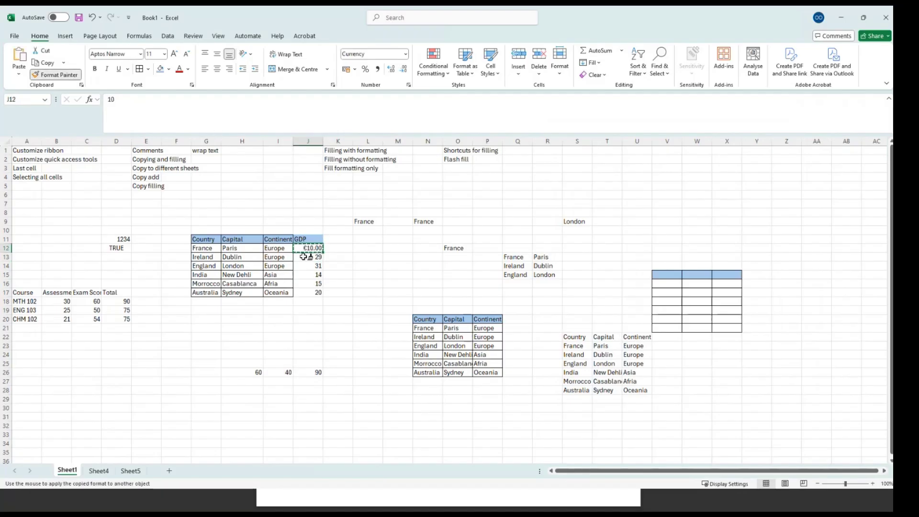
click(307, 258)
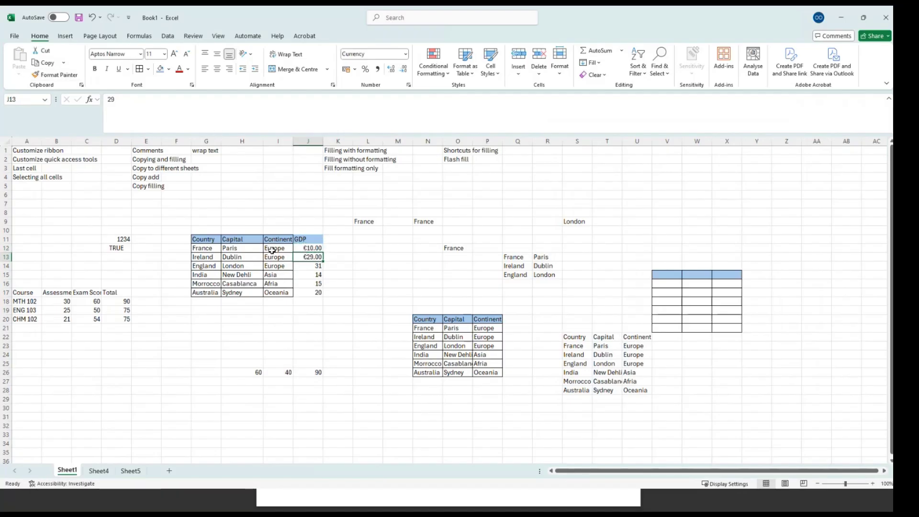
Format England's GDP value in J14 as Currency with the £ English (United Kingdom) symbol and two decimal places
click(311, 267)
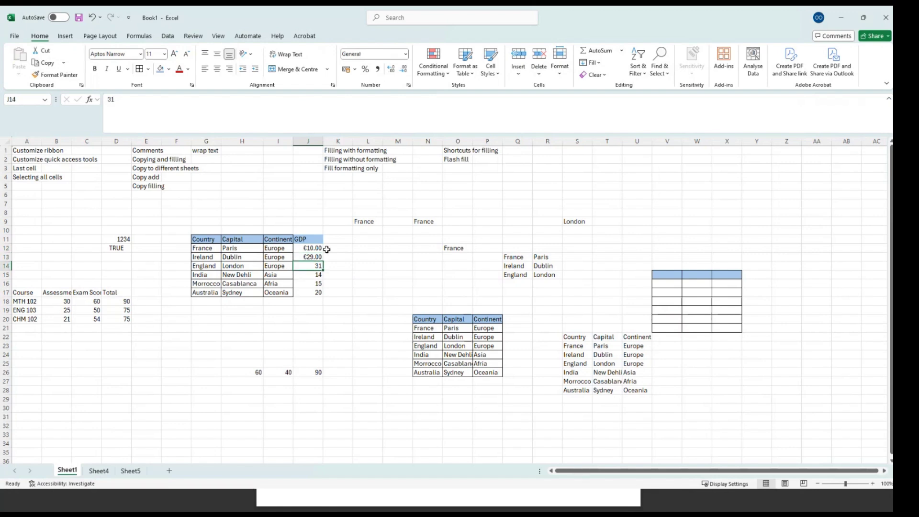
click(409, 84)
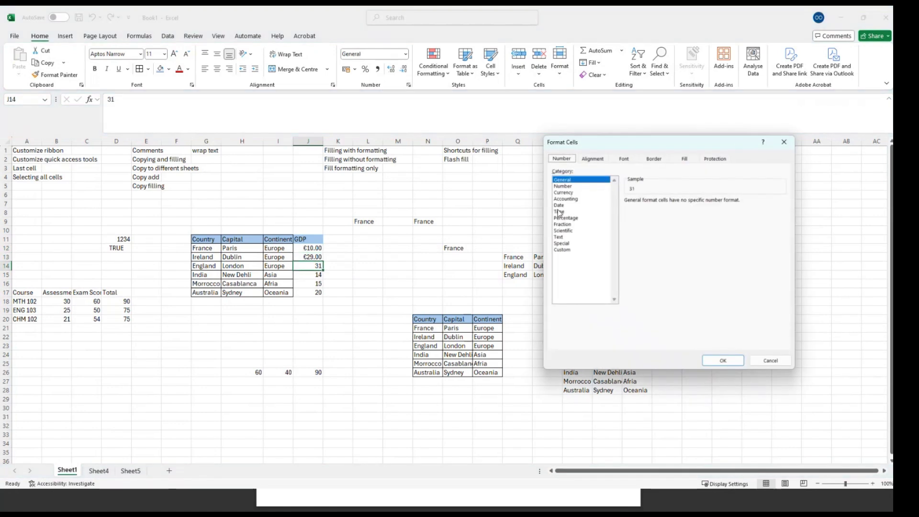
click(563, 192)
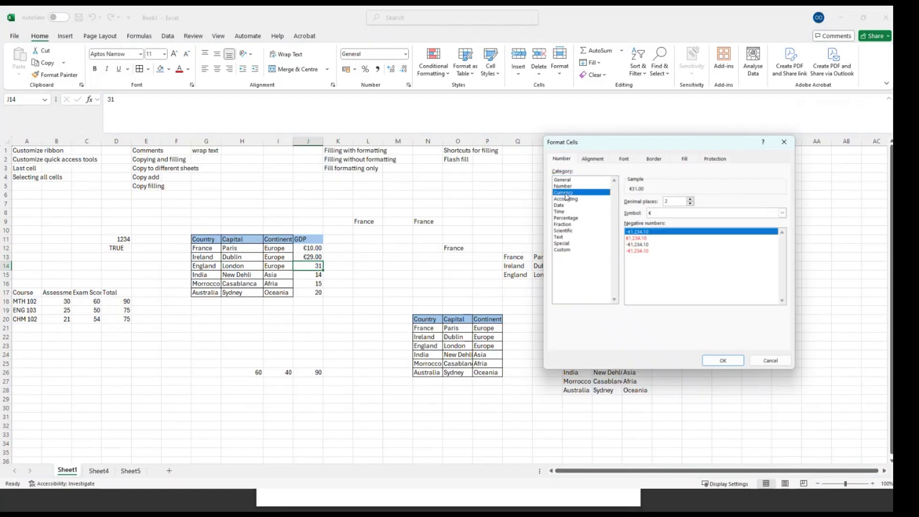
click(698, 213)
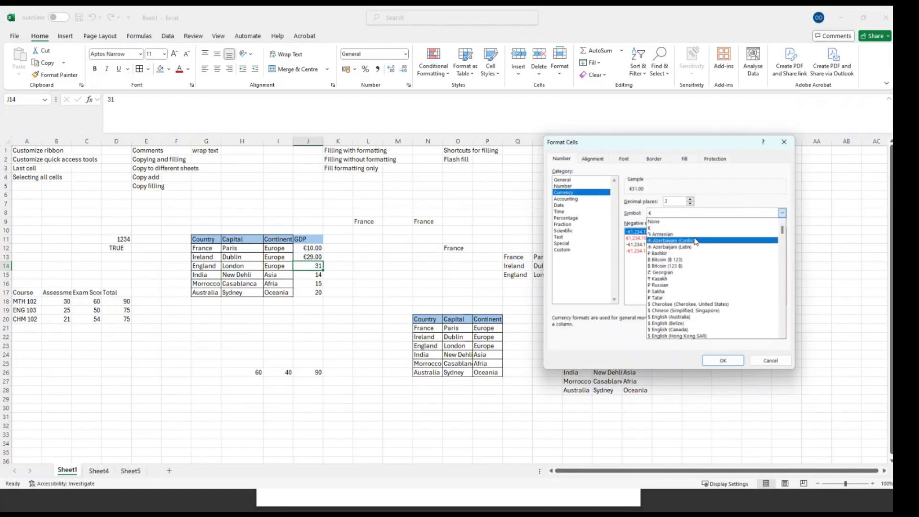
scroll(689, 301, down, 10)
click(682, 292)
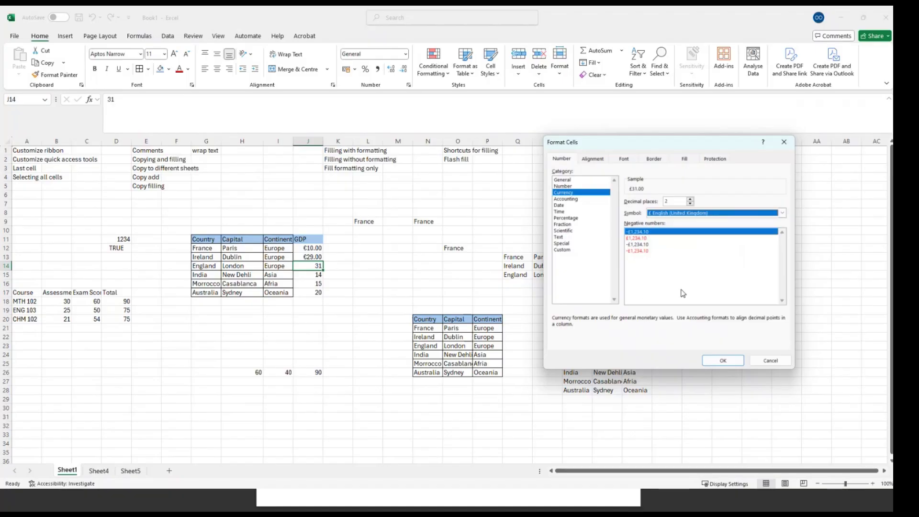
click(713, 361)
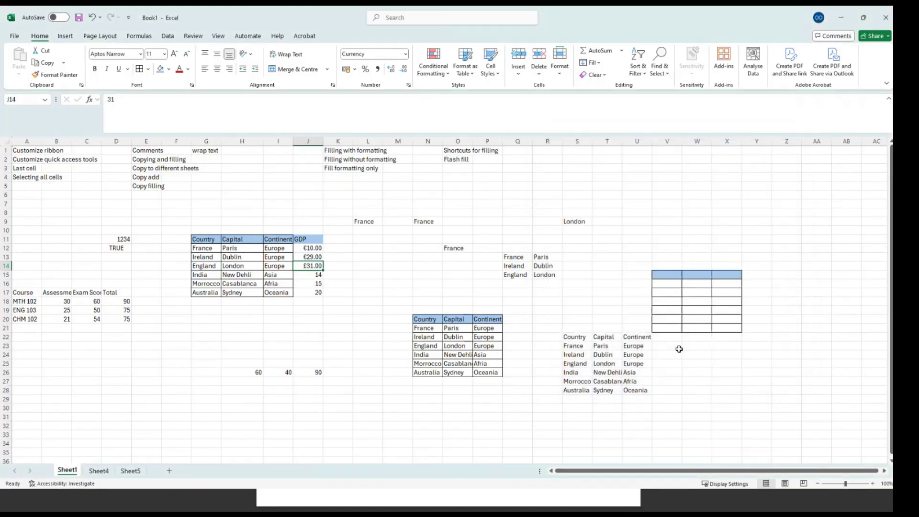
Format India's GDP value in J15 as Currency with the ₹ Tamil (India) symbol and two decimal places
click(317, 275)
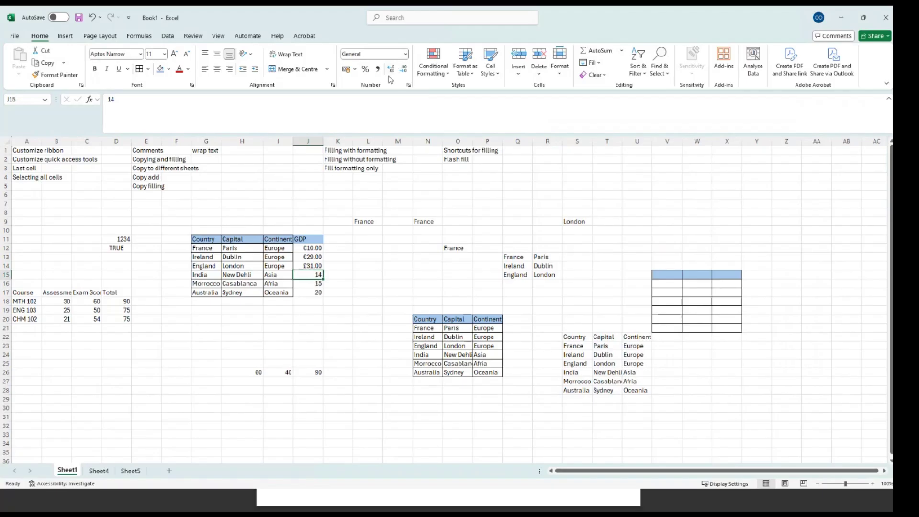
click(408, 85)
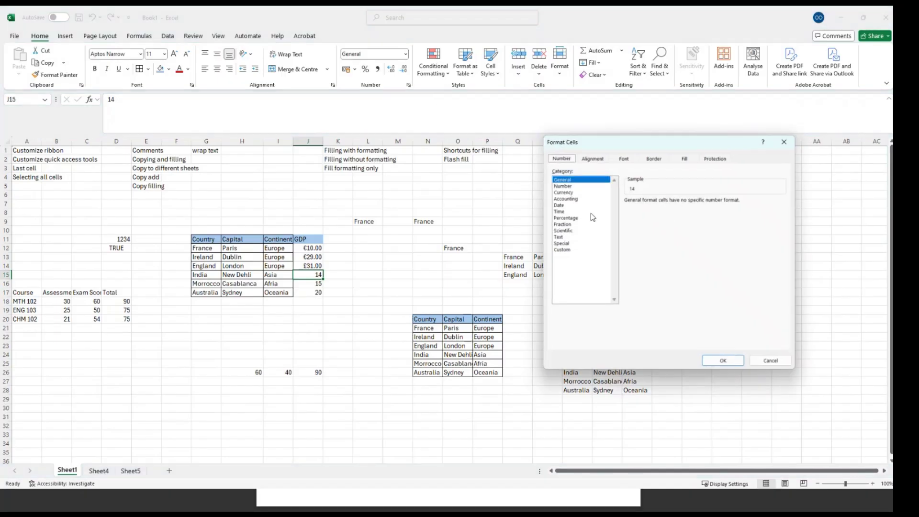
click(564, 192)
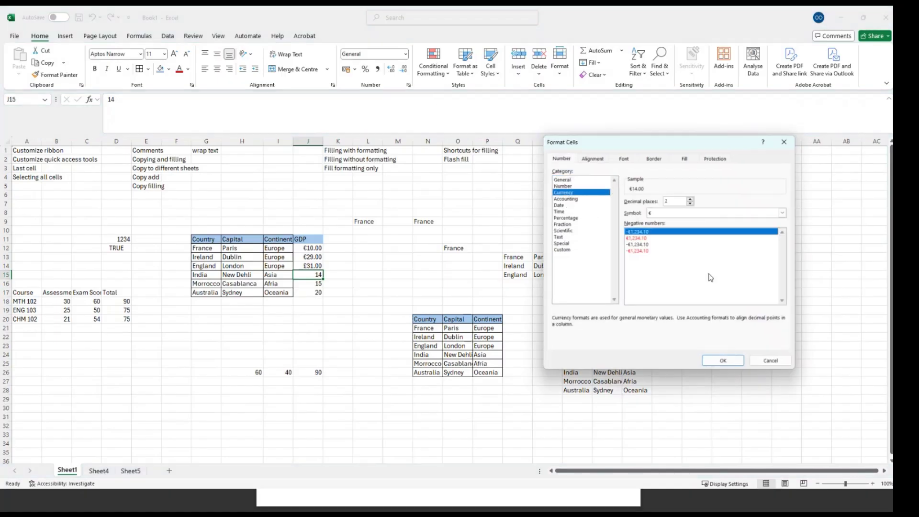
click(732, 213)
scroll(701, 291, down, 3)
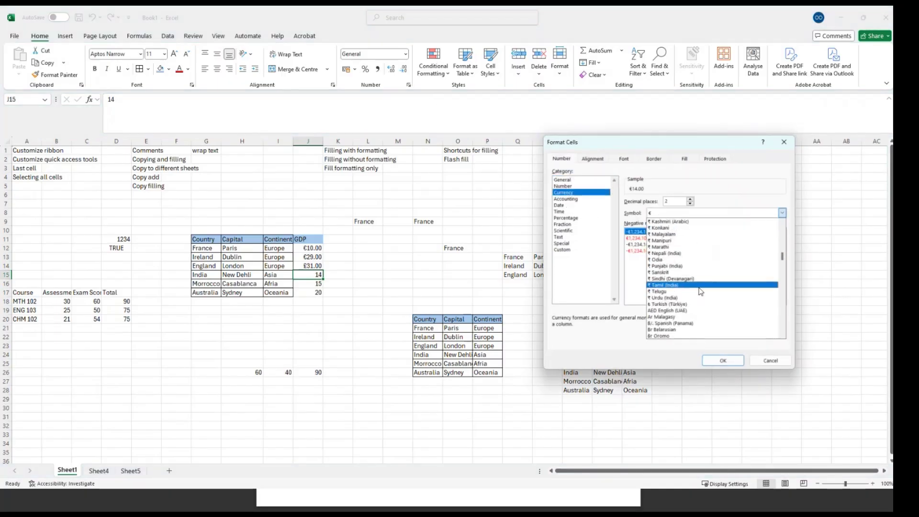
click(699, 286)
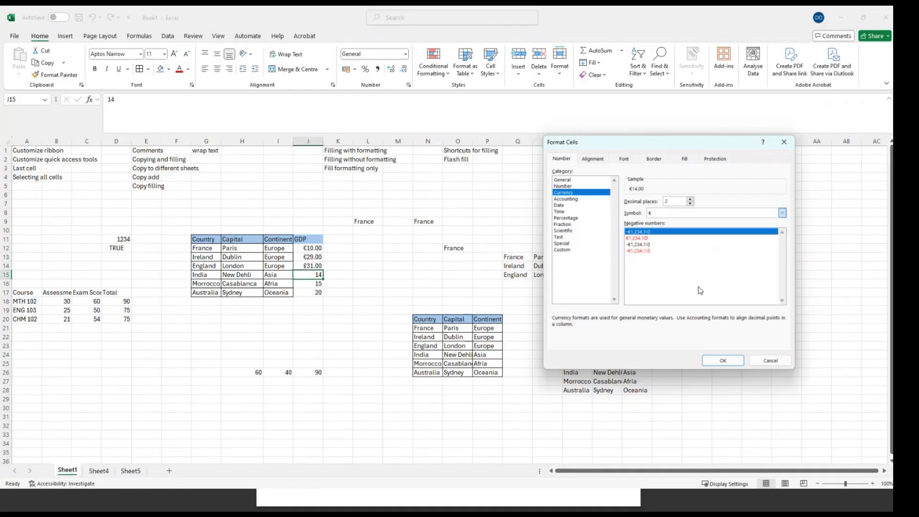
click(723, 360)
Format Australia's GDP value in J17 as Currency with the $ English (Canada) symbol and two decimal places
click(310, 285)
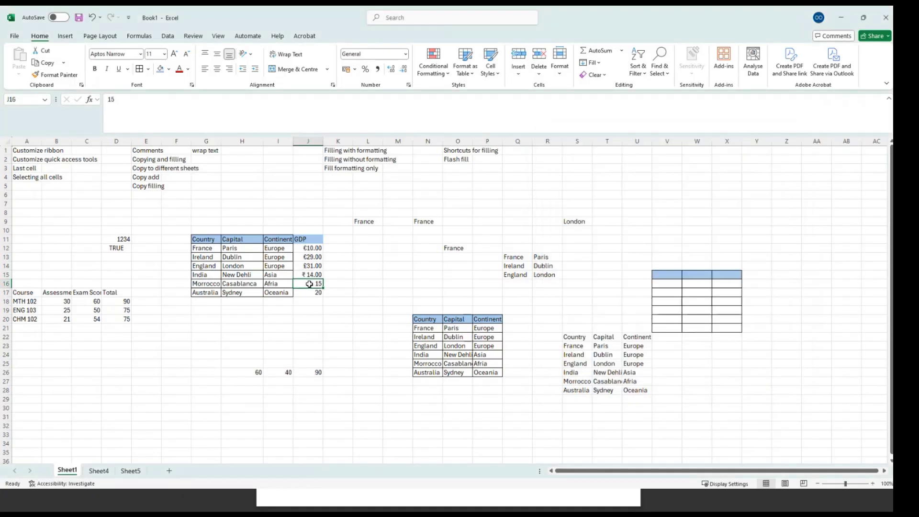
click(310, 292)
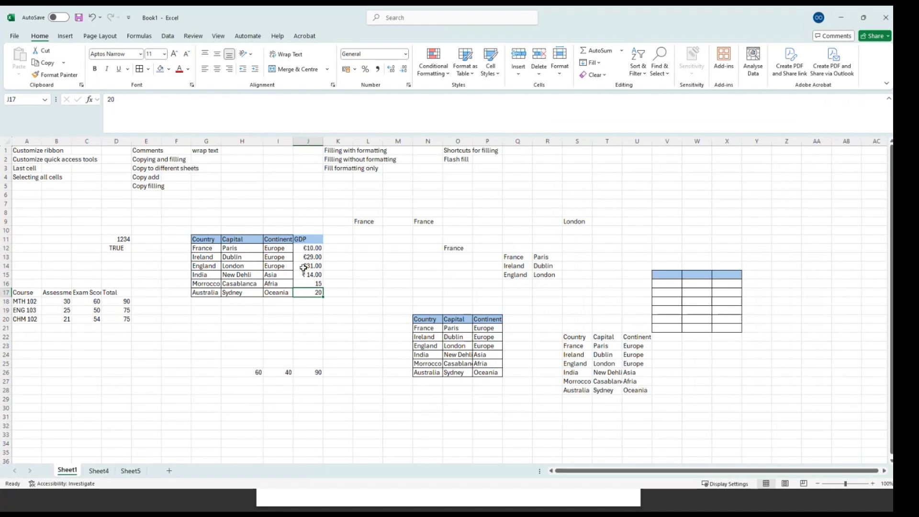
click(307, 282)
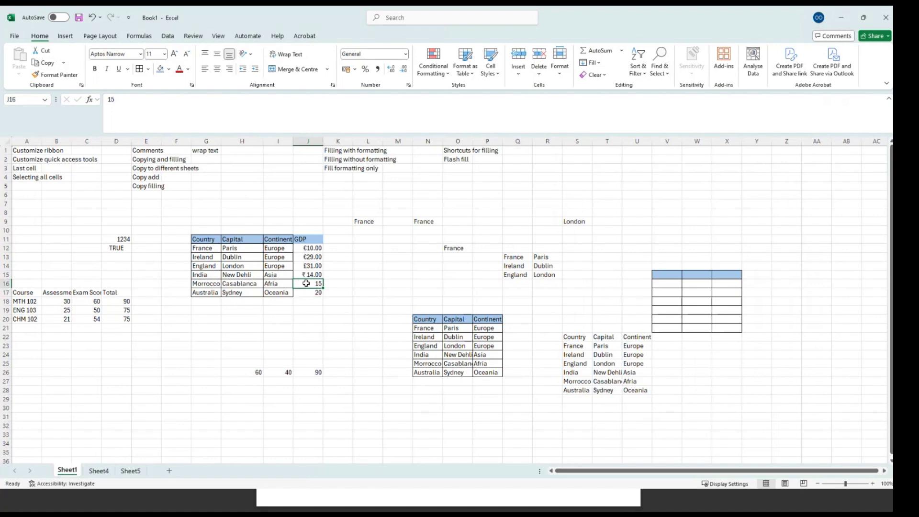
click(311, 292)
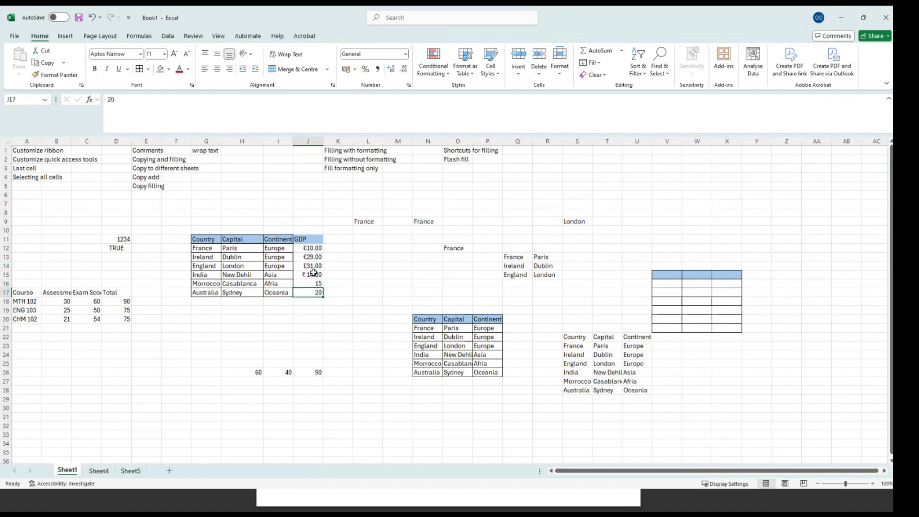
click(408, 85)
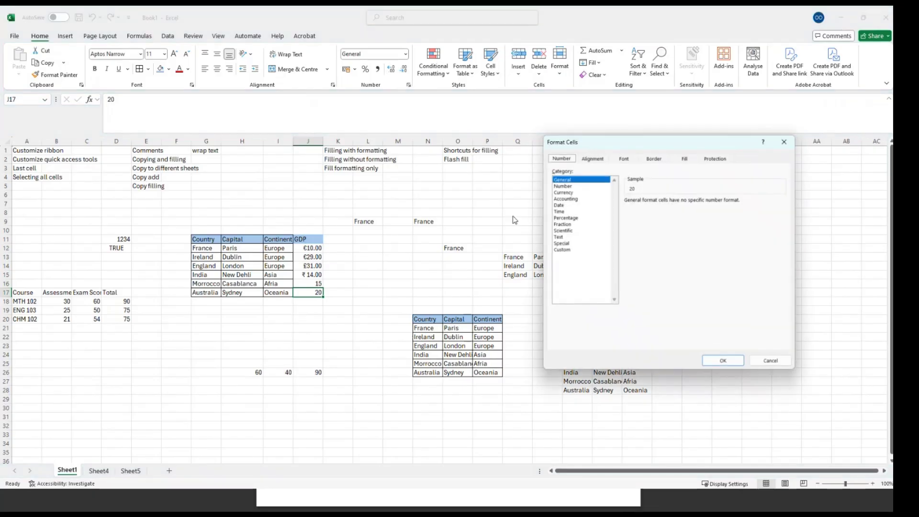
click(564, 193)
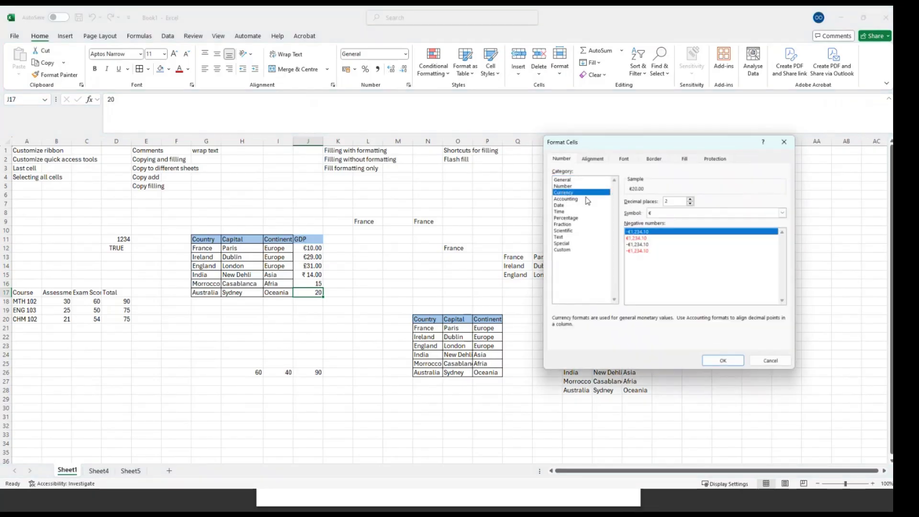
click(679, 216)
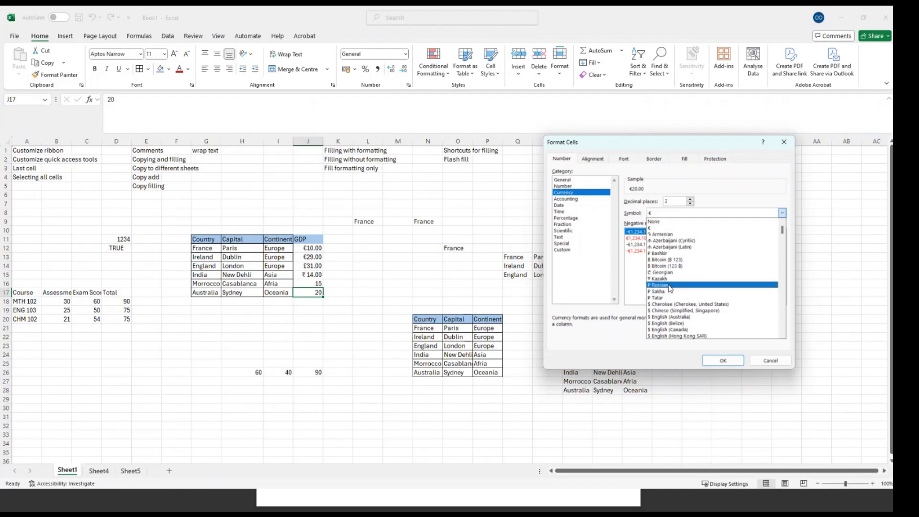
scroll(669, 289, down, 1)
scroll(669, 289, up, 1)
scroll(664, 256, down, 1)
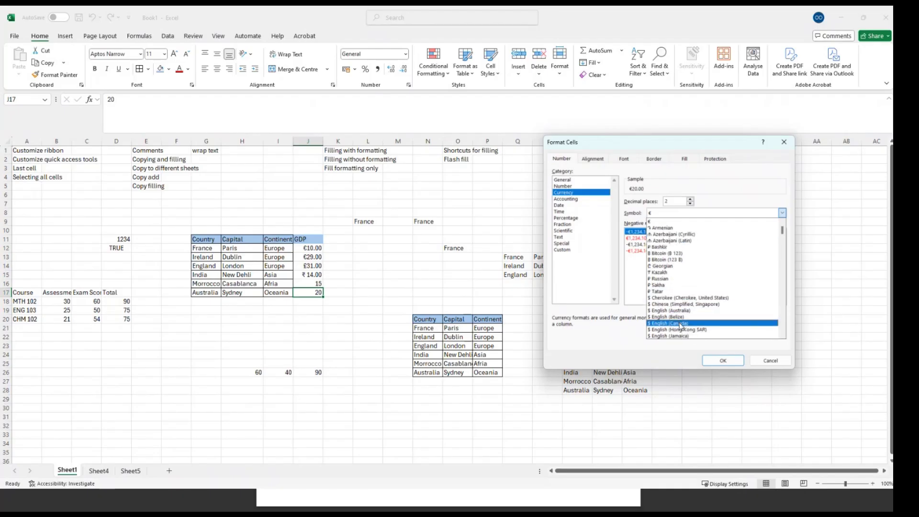
click(682, 324)
click(723, 361)
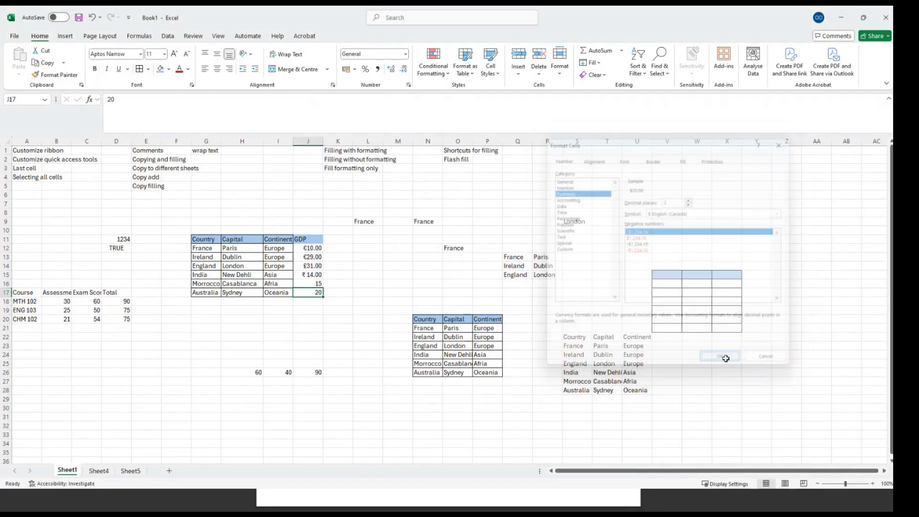
click(367, 283)
Compare the underlying values of the GDP cells for France, Ireland and England with their displayed currency formats
click(316, 250)
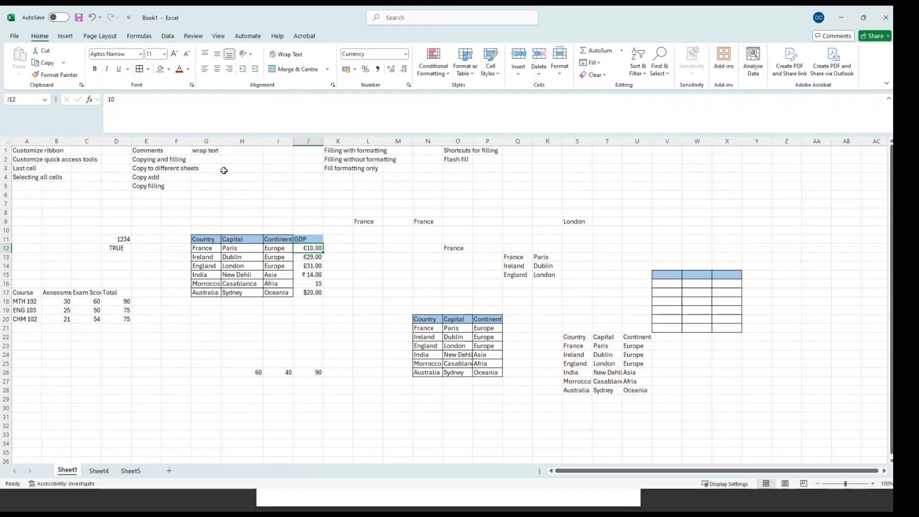
click(144, 98)
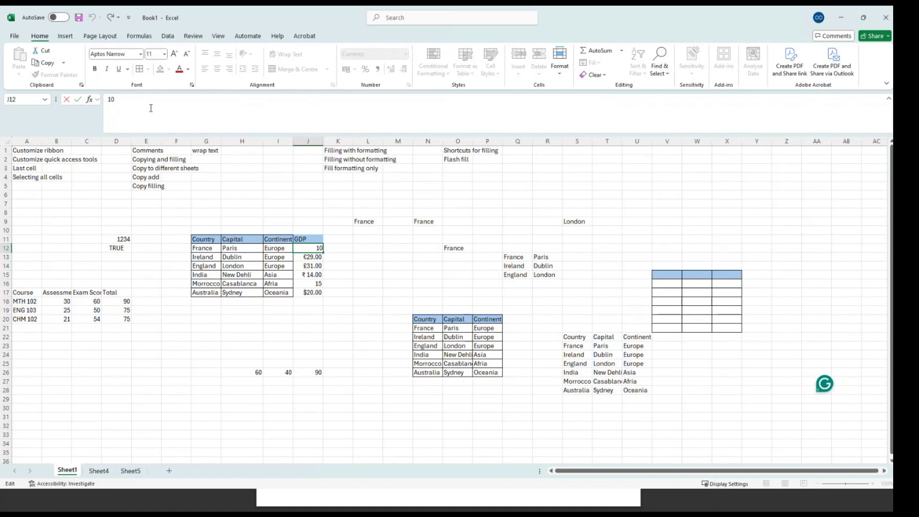
click(350, 275)
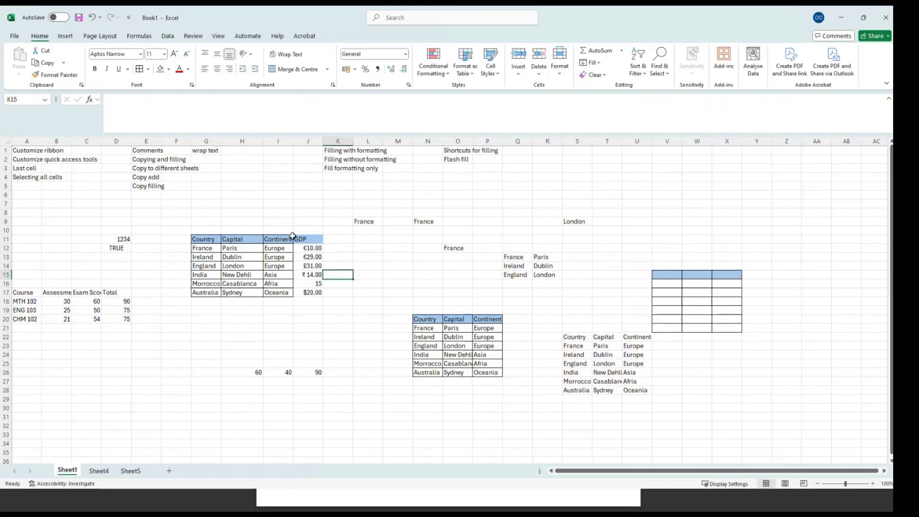
click(308, 248)
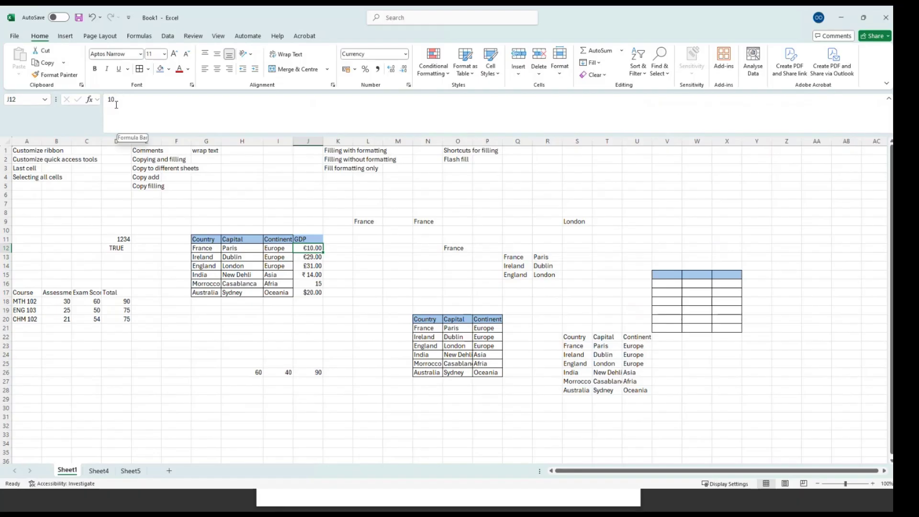
click(308, 259)
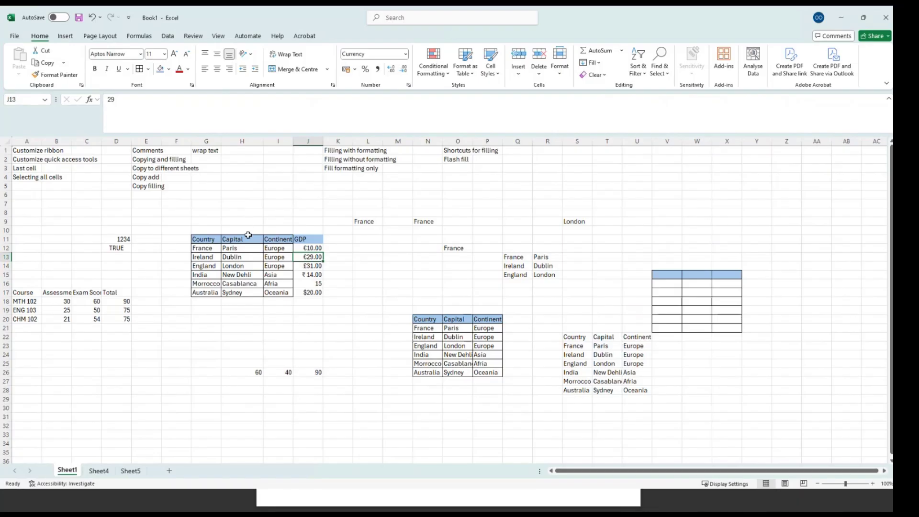
click(317, 267)
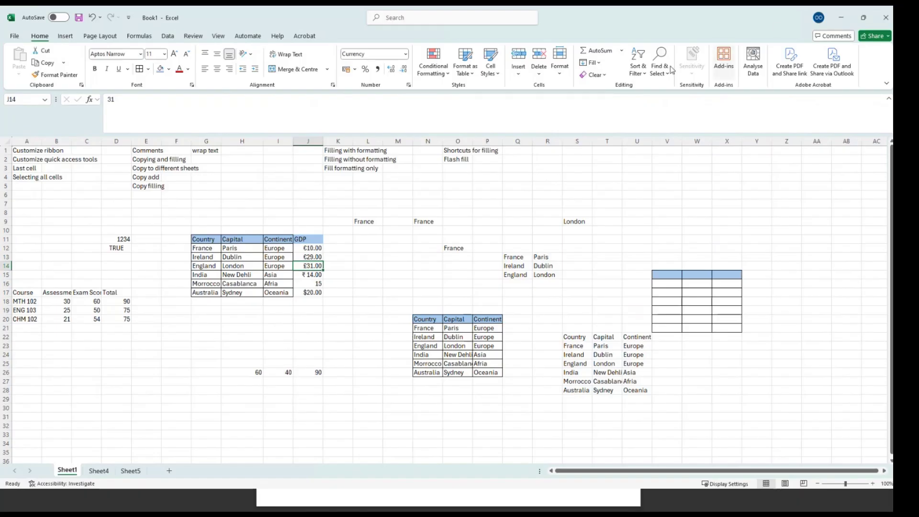
Paste France's GDP from J12 into E26 as values only, and switch the paste option to Values & Number Formatting
click(314, 248)
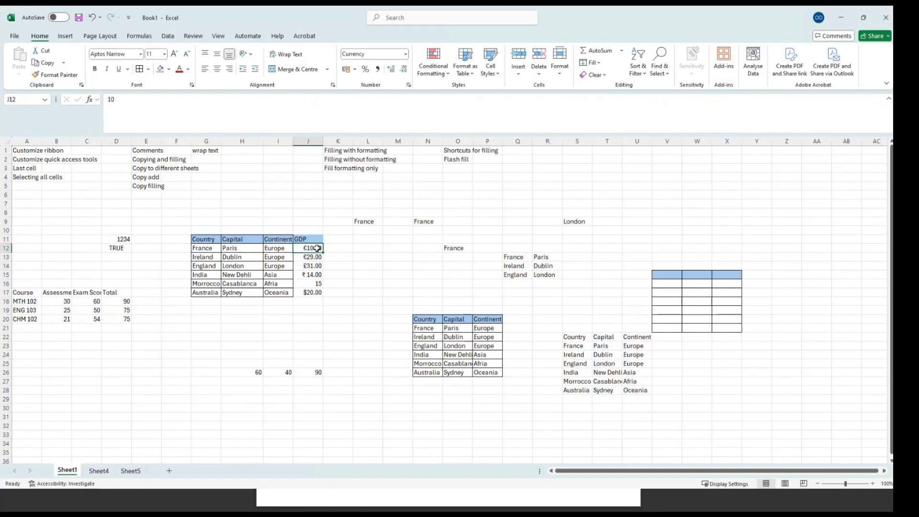
key(ctrl+c)
click(140, 371)
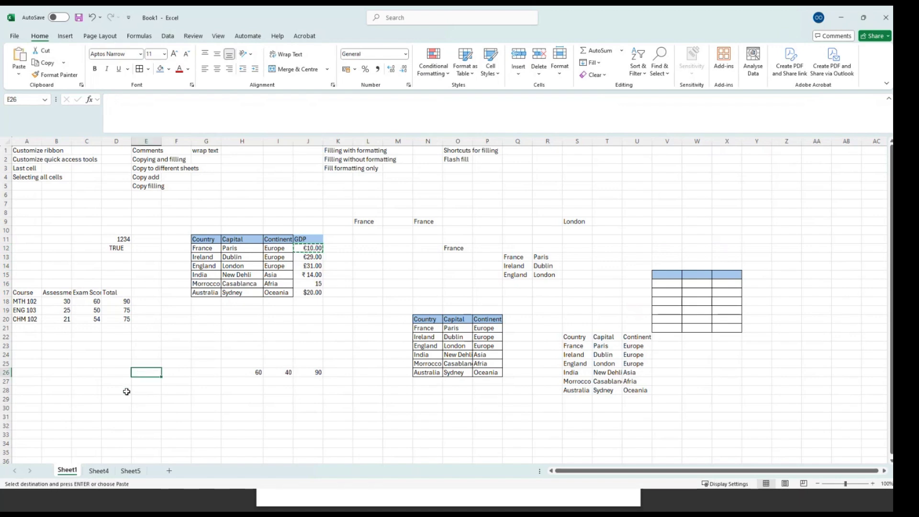
key(ctrl+v)
click(177, 384)
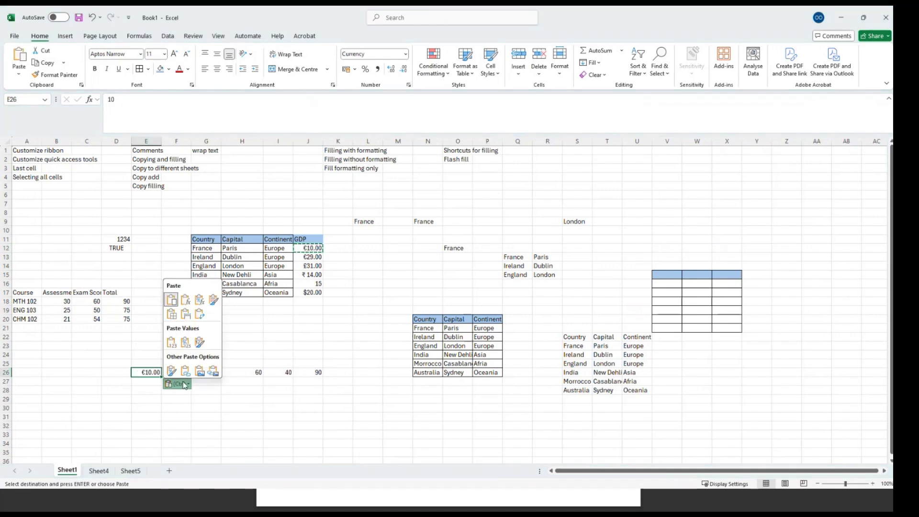
click(172, 342)
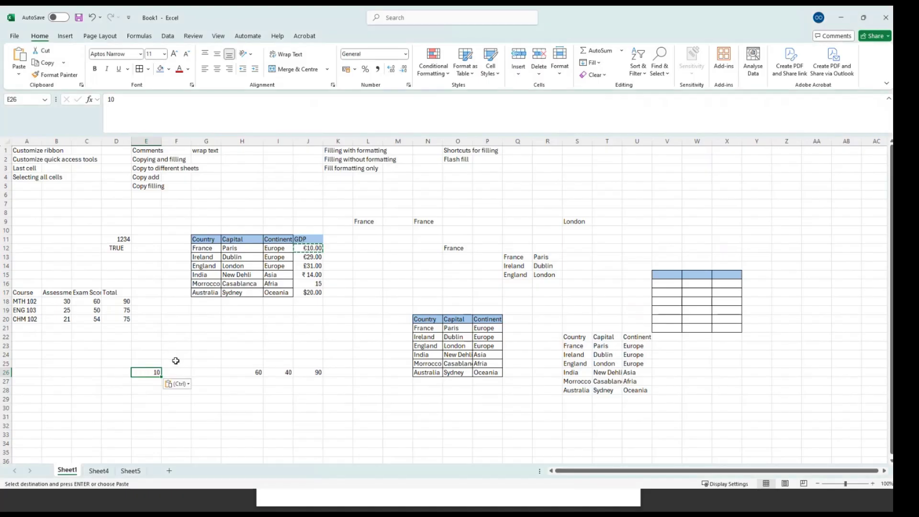
click(187, 385)
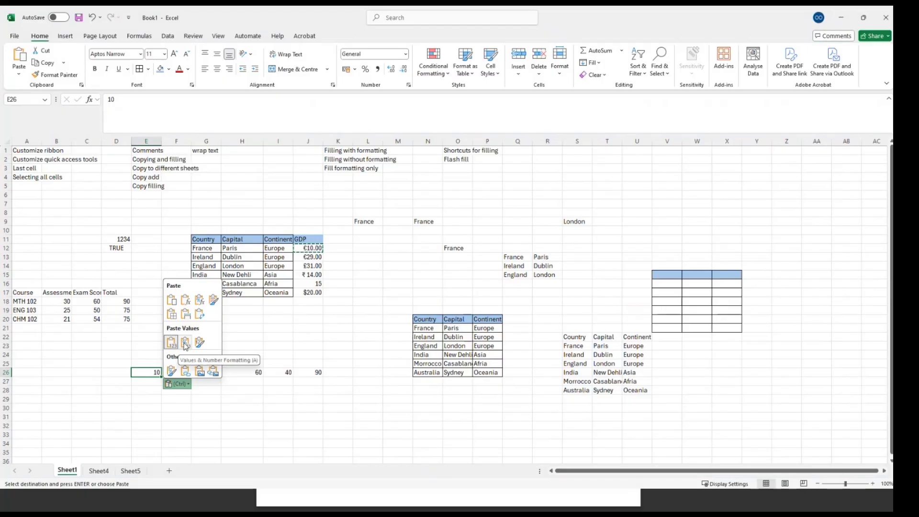
click(186, 346)
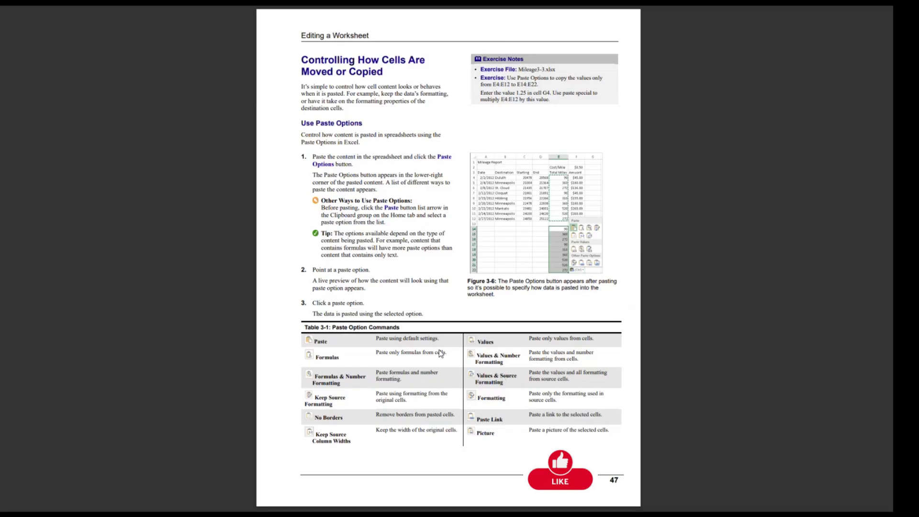
Advance the guide to its Paste Special page, and in a blank Word document list Galway, Cork, Limerick, Sligo and Dublin on separate lines
key(Page_Down)
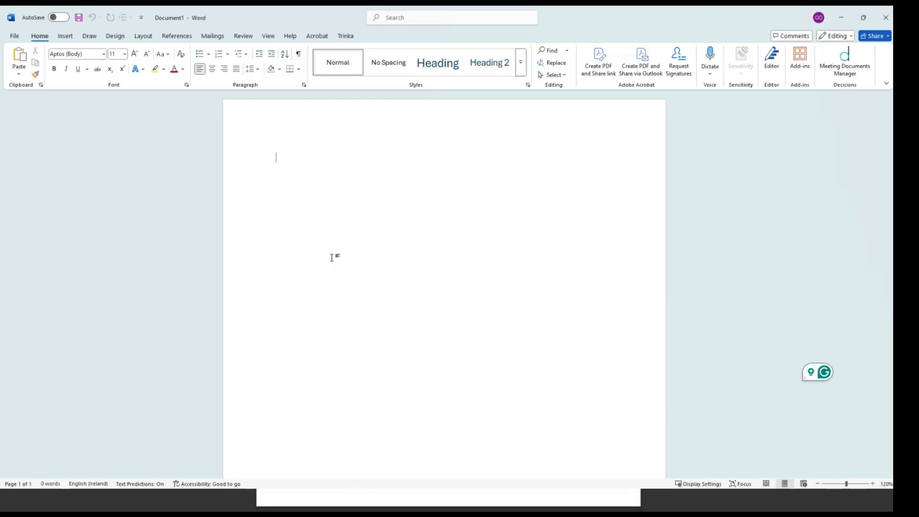
text(Ga)
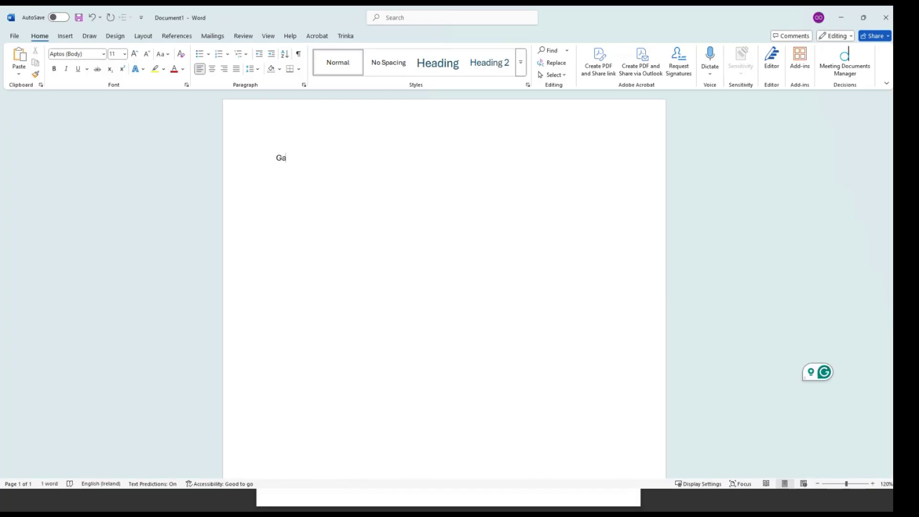
text(lway)
key(Return)
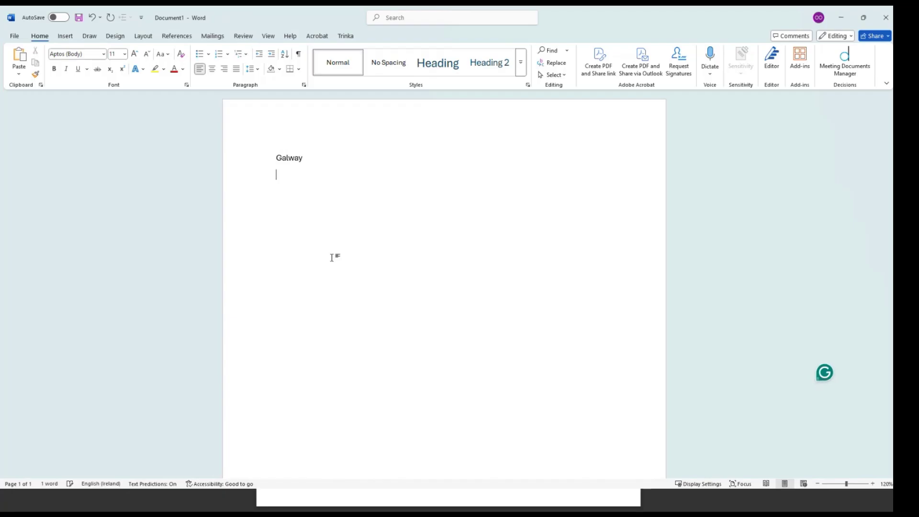
text(Cork)
key(Return)
text(Li)
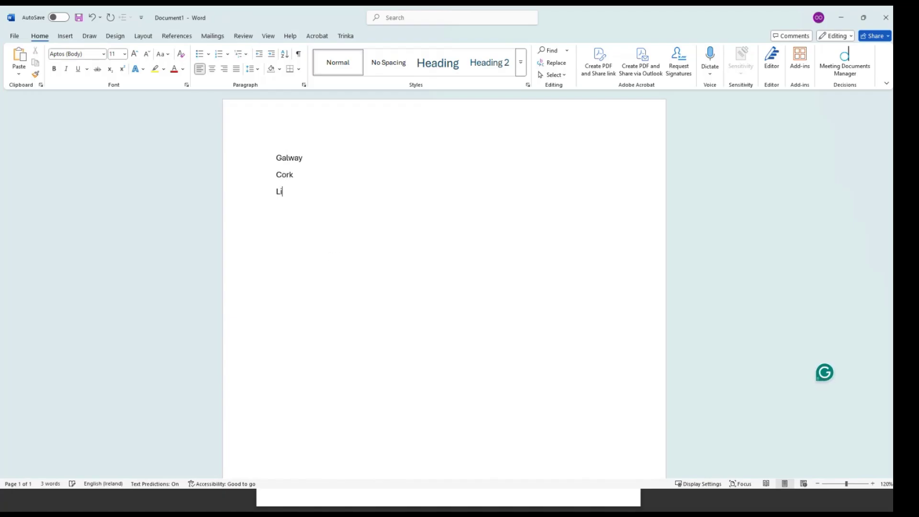
text(merick)
key(Return)
text(Sligo )
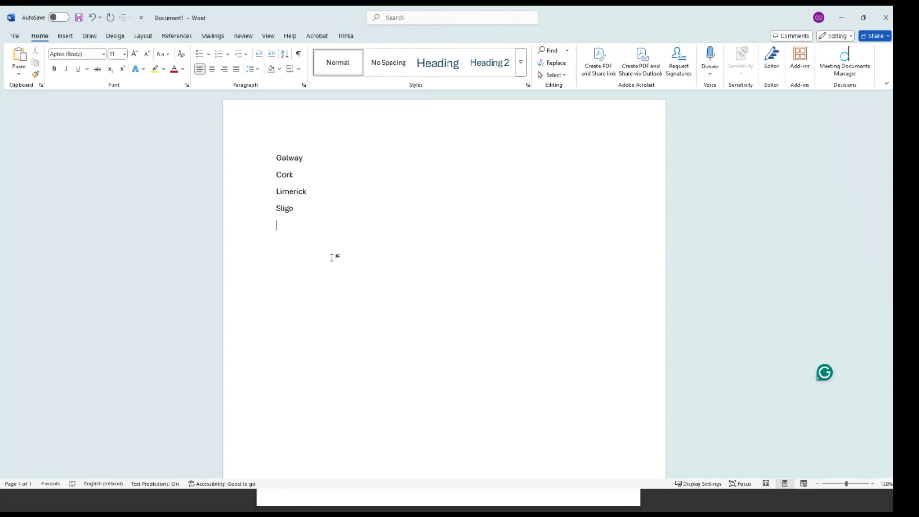
text(Dublin)
Copy the five city names from the Word document and paste them into the Excel sheet starting at G31
drag(314, 240, 277, 150)
key(ctrl+c)
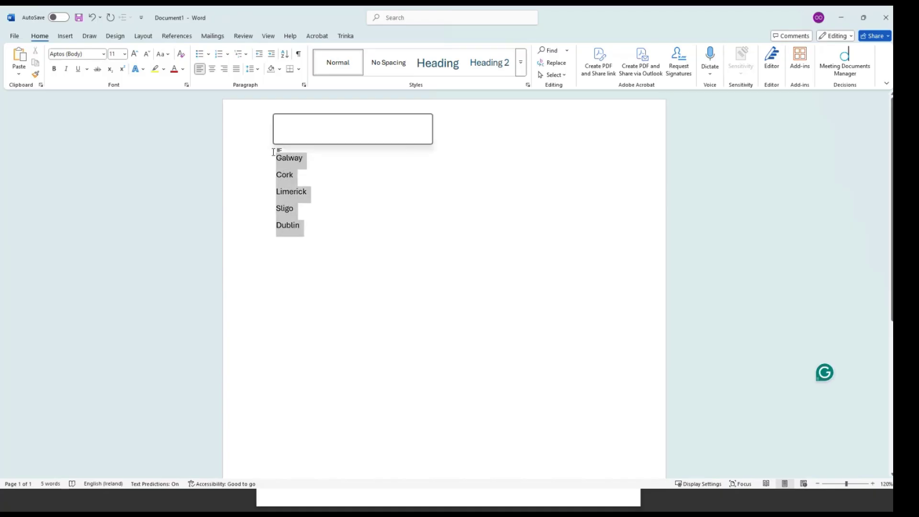
click(841, 19)
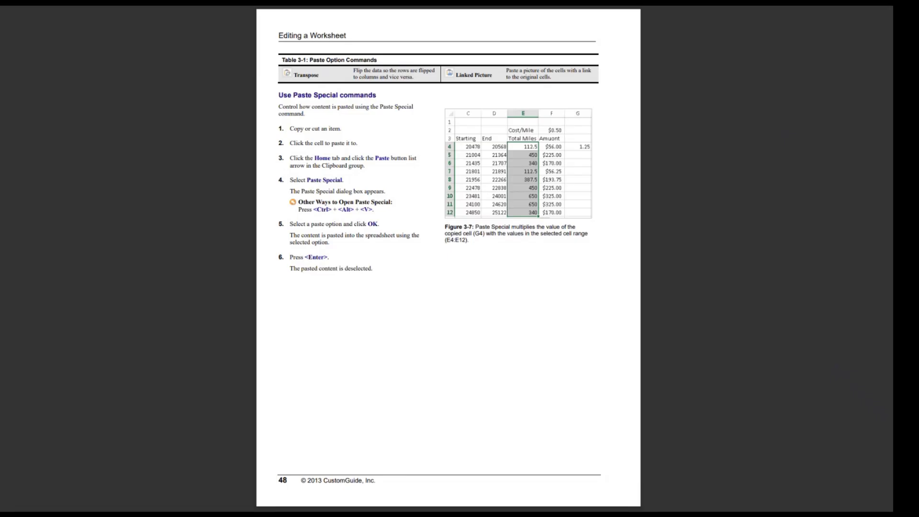
key(alt+Tab)
click(202, 417)
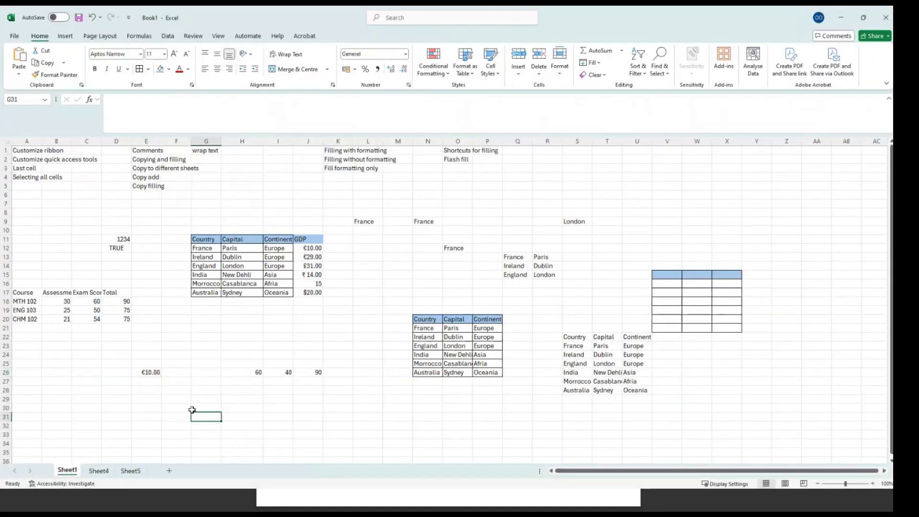
key(ctrl+v)
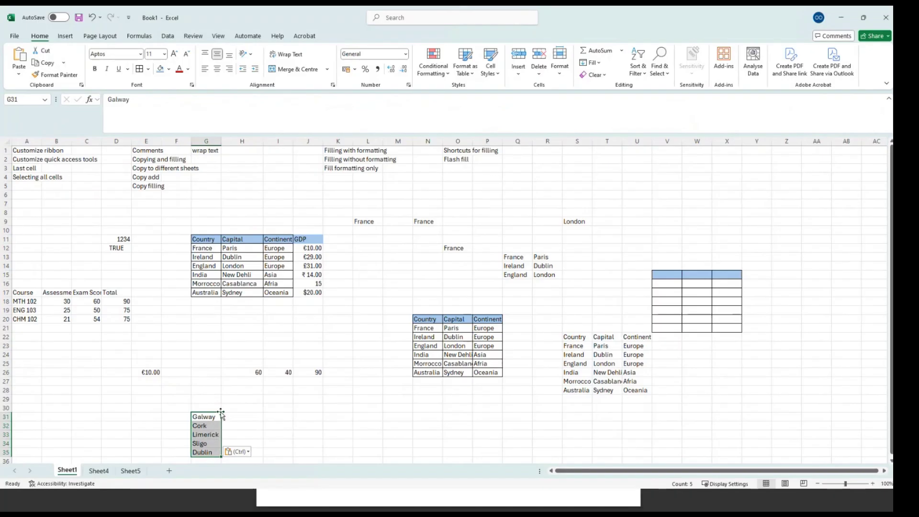
Paste the copied city list at I30 with Paste Special as unformatted Text
click(277, 407)
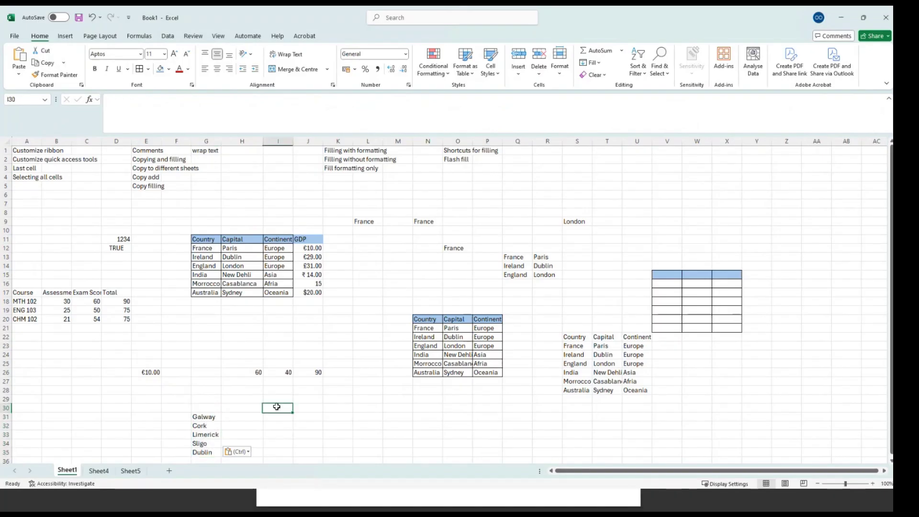
right_click(279, 407)
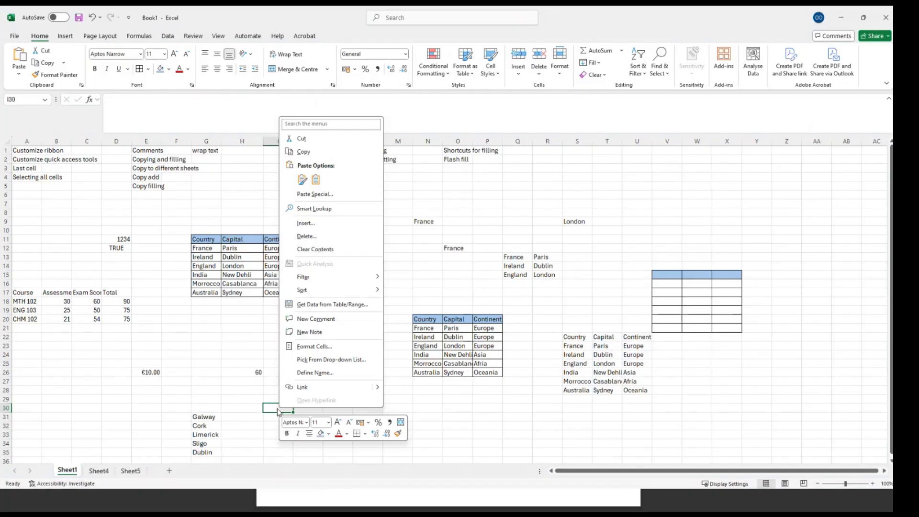
click(310, 195)
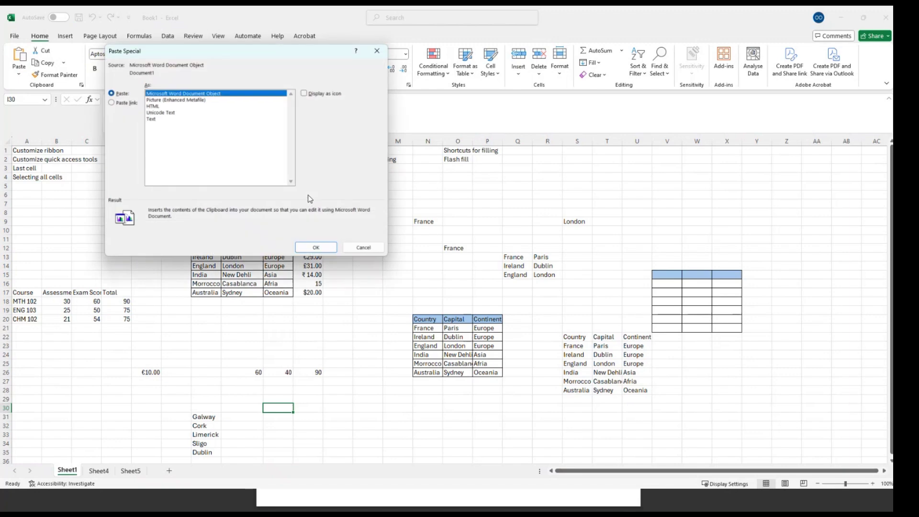
click(172, 119)
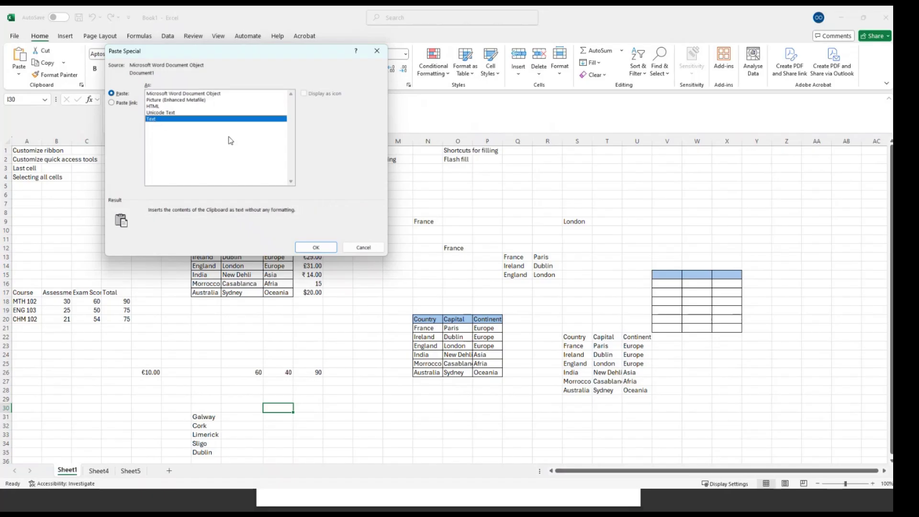
click(312, 247)
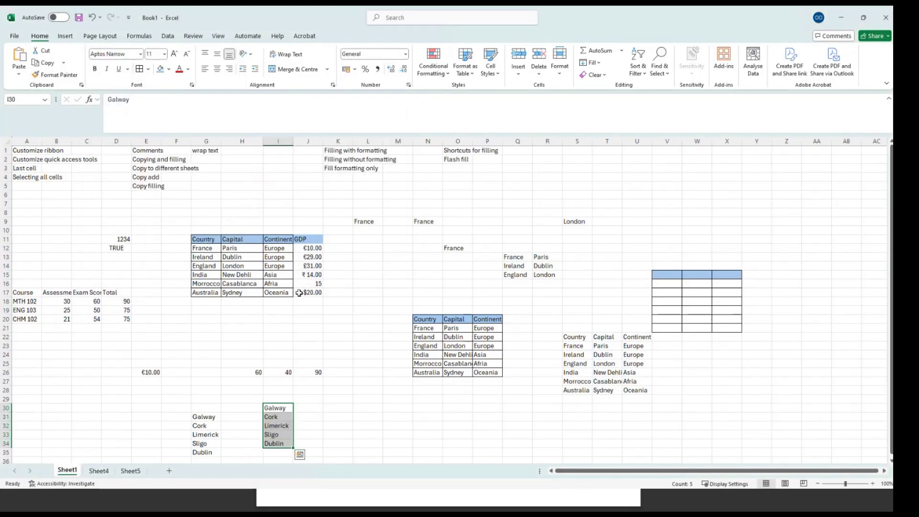
click(19, 75)
click(390, 275)
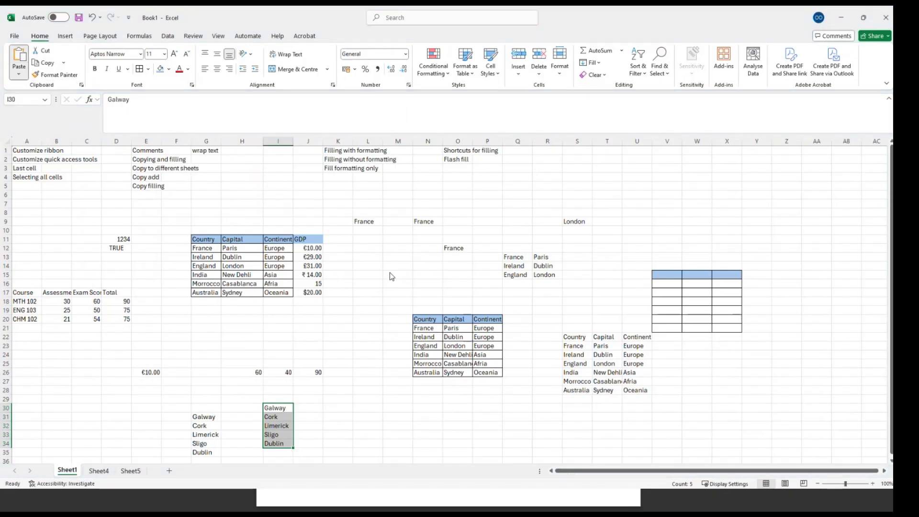
Copy the GDP values in J12:J17 and show the available paste options
click(306, 248)
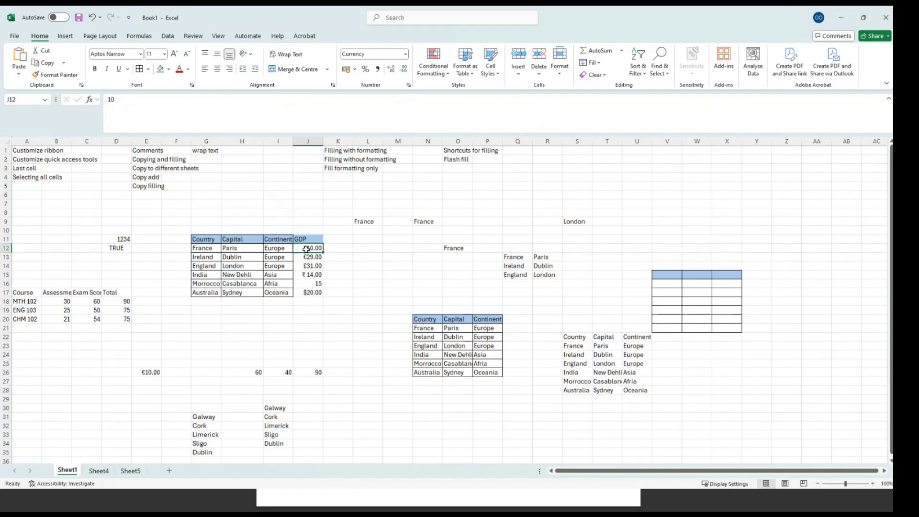
key(shift+Down)
key(shift+Down)
key(shift+Down)
key(shift+Down)
key(shift+Down)
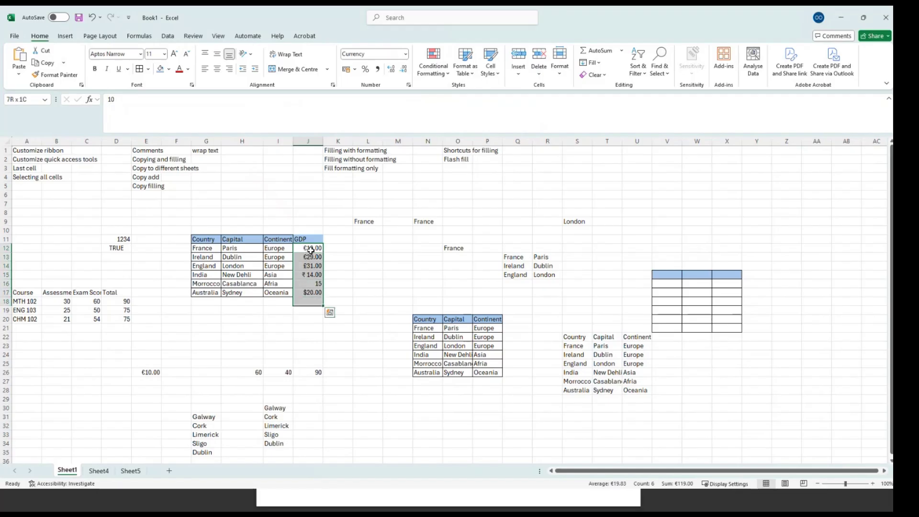
key(ctrl+c)
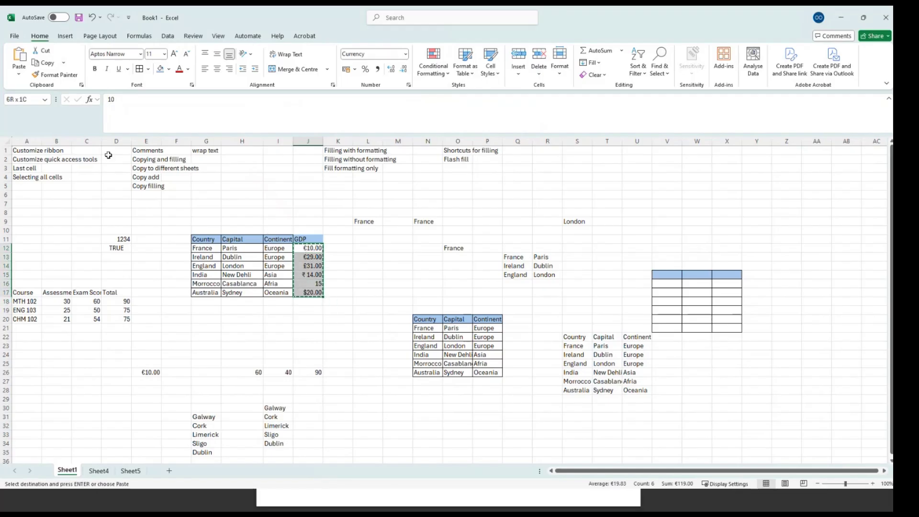
click(19, 76)
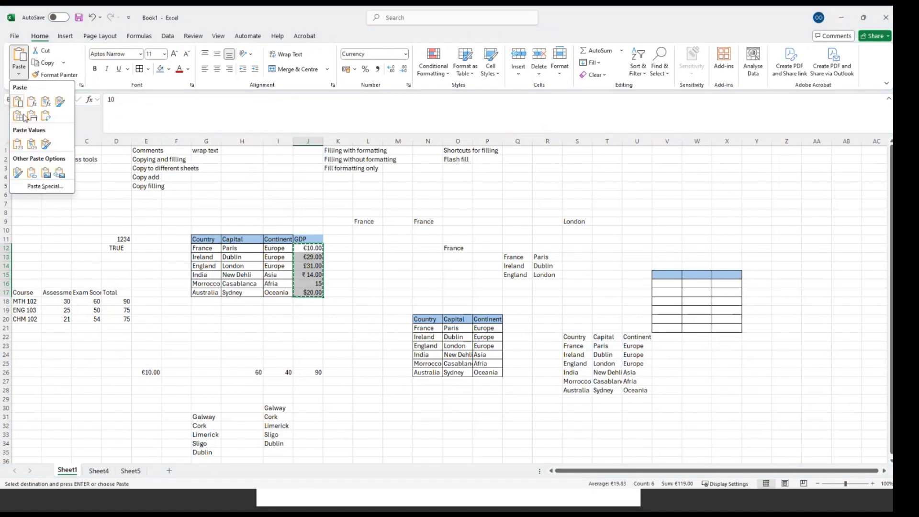
Review the Paste Special options for the copied GDP values, leaving the dialog without pasting
click(45, 186)
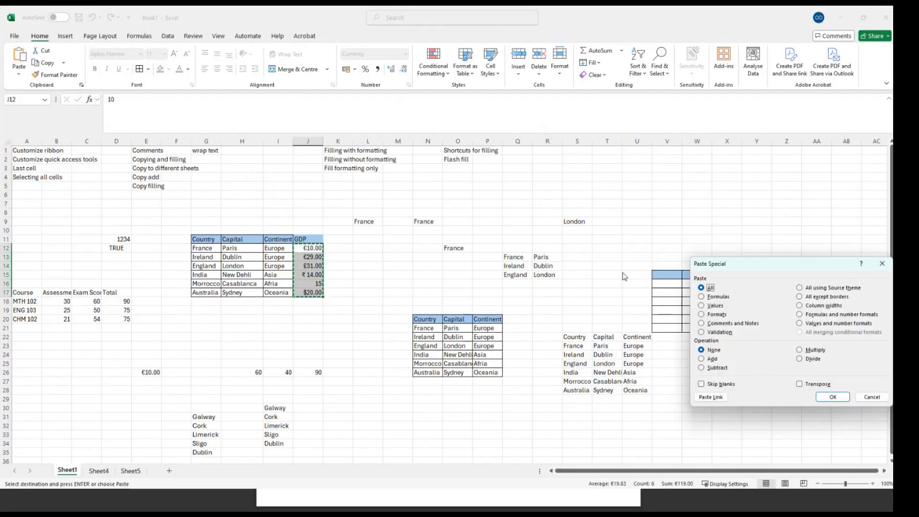
drag(774, 263, 461, 193)
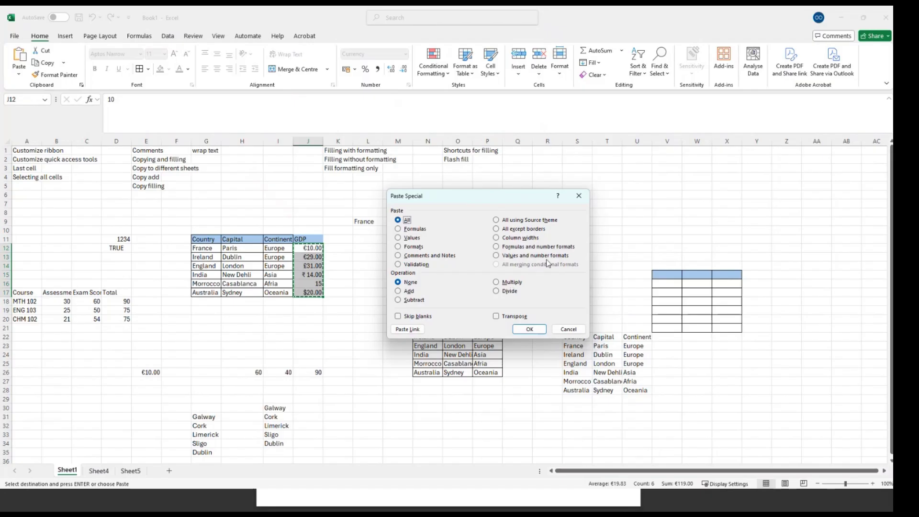
click(579, 195)
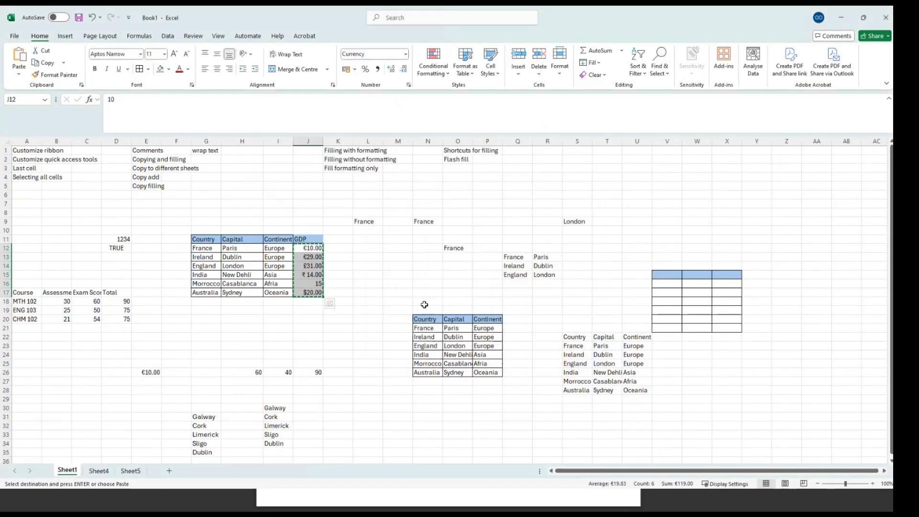
Enter the header HDI in cell K11, beside the GDP column of the country table
click(341, 248)
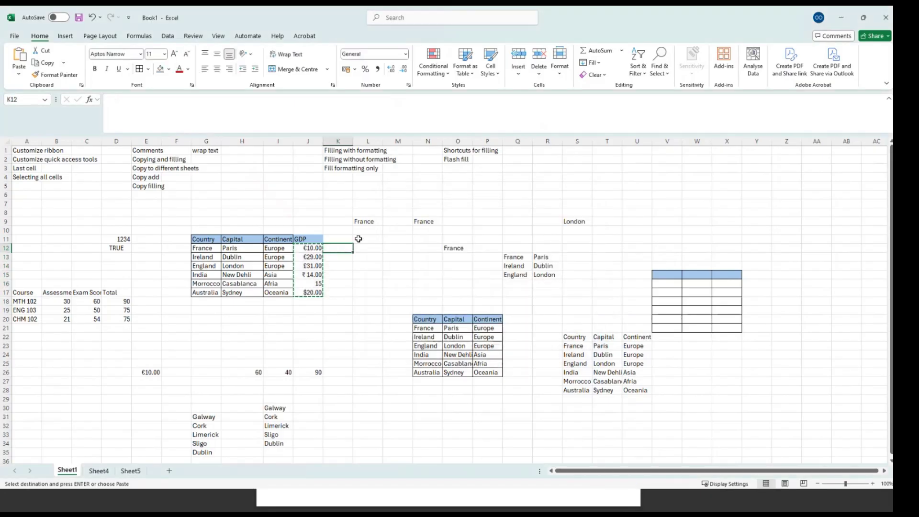
click(343, 239)
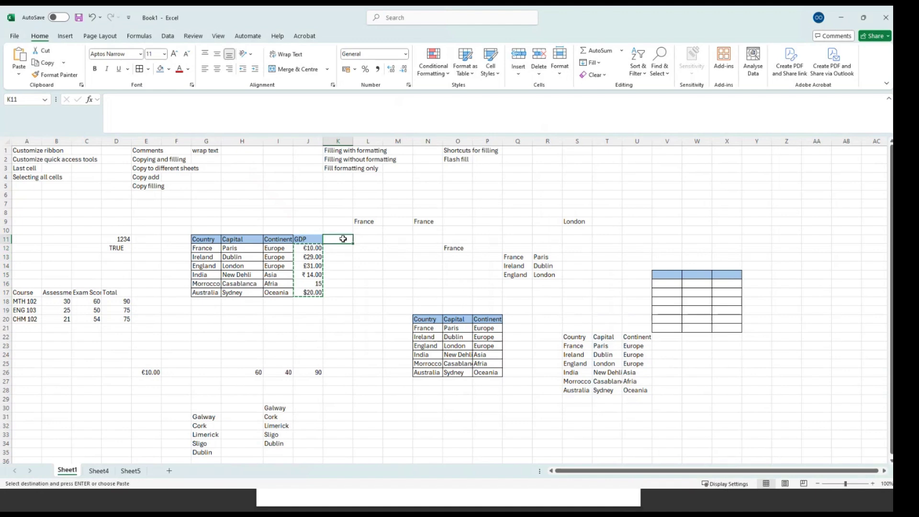
text(HDI)
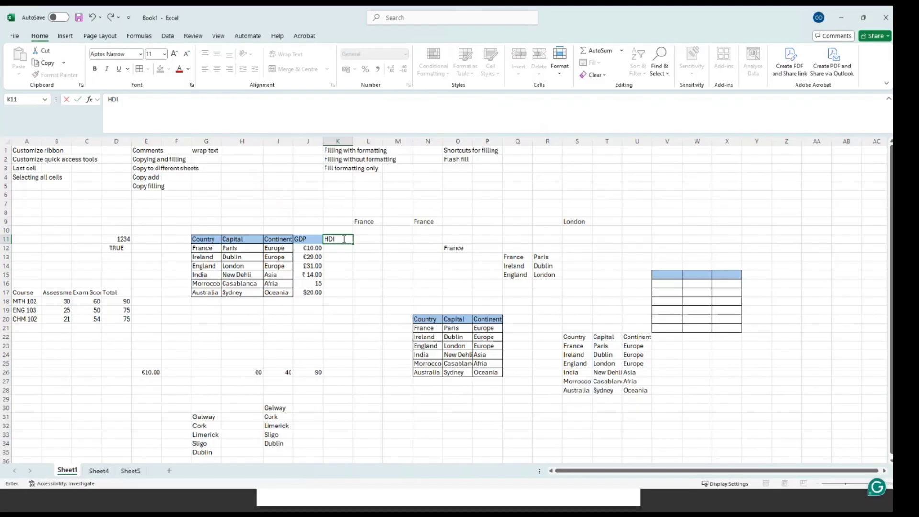
key(Return)
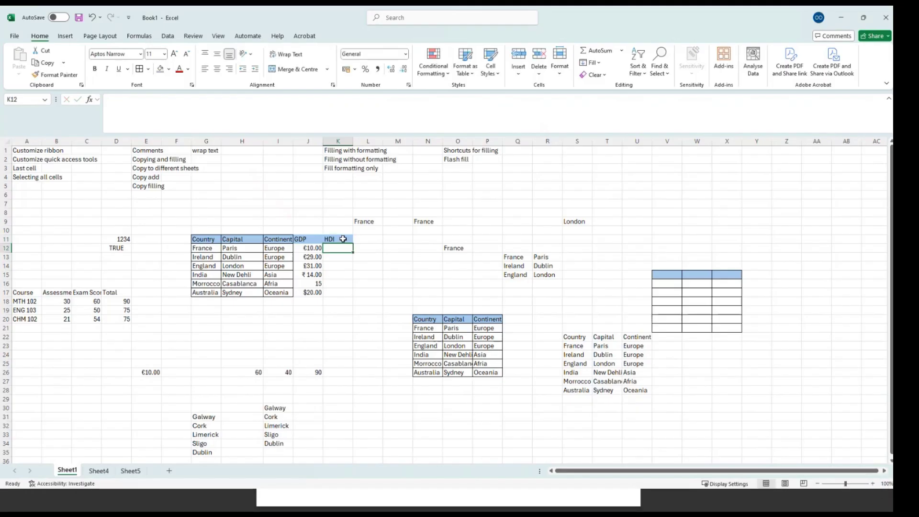
Fill the HDI column from K12 to K17 with the values 5, 4, 2, 7, 8 and 2
text(5)
key(Return)
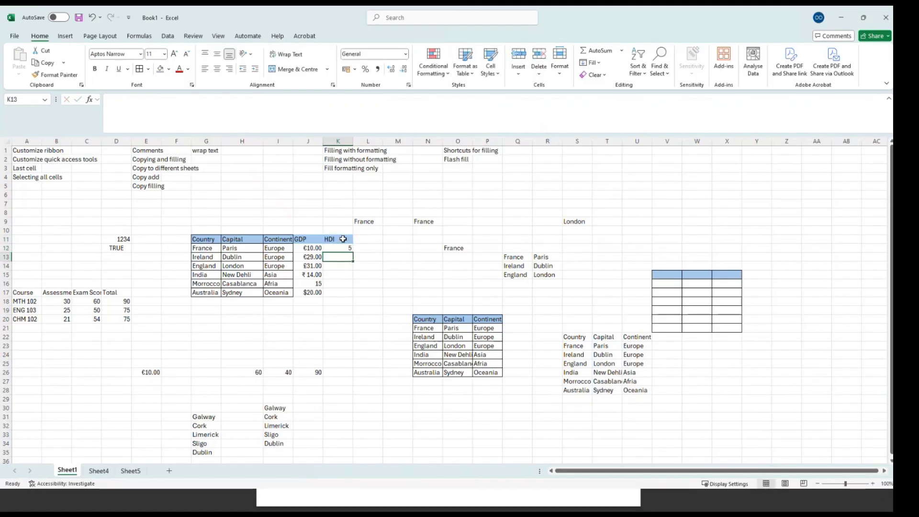
text(3)
key(BackSpace)
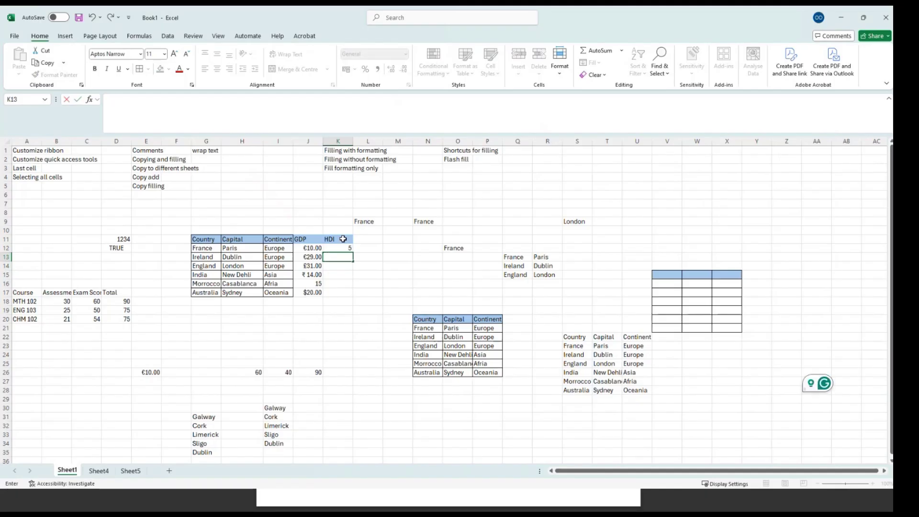
text(4)
key(Return)
text(2)
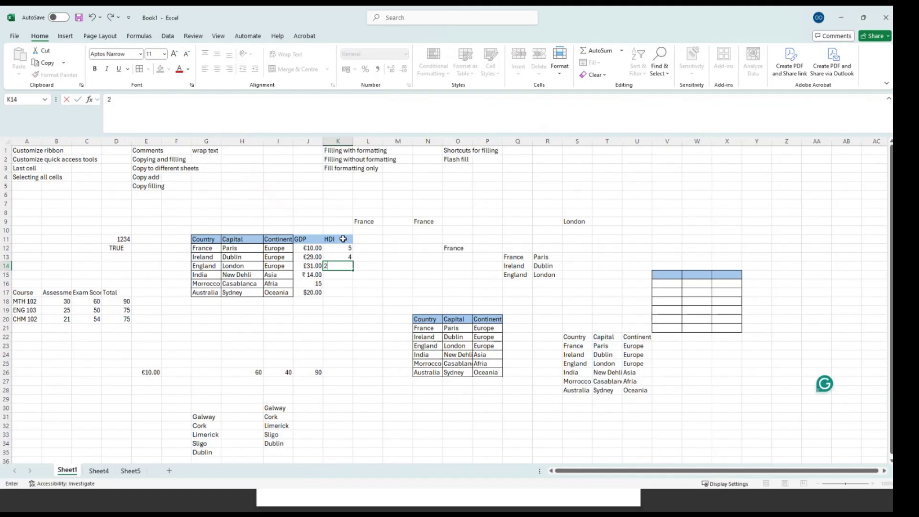
key(Return)
text(7)
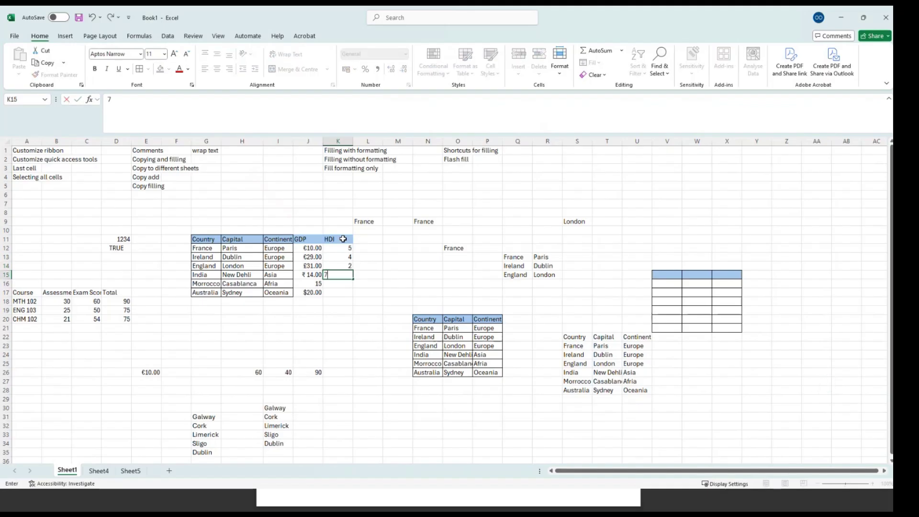
key(Return)
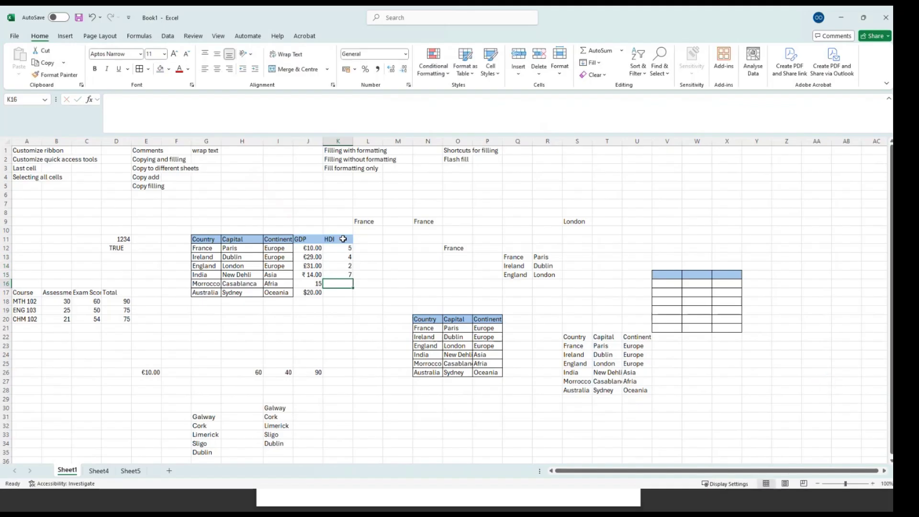
text(8)
key(Return)
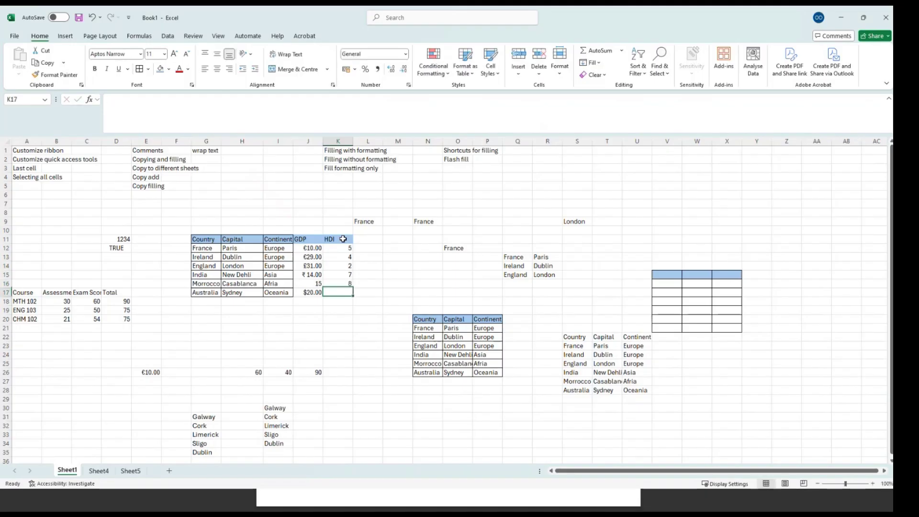
text(2)
key(Tab)
Enter 3, 3, 6, 2, 1 and 8 in cells L12 to L17, beside the HDI values
key(Up)
key(Up)
key(Up)
key(Up)
key(Up)
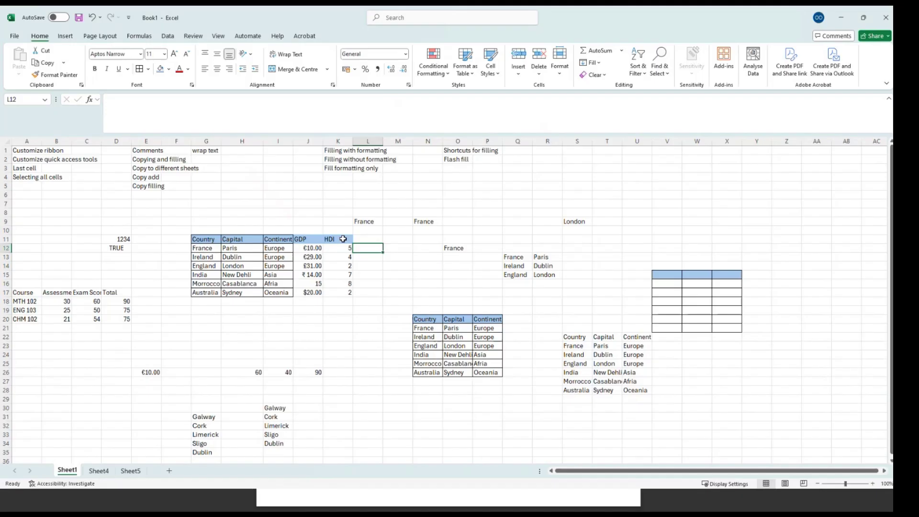
text(3)
key(Return)
text(3)
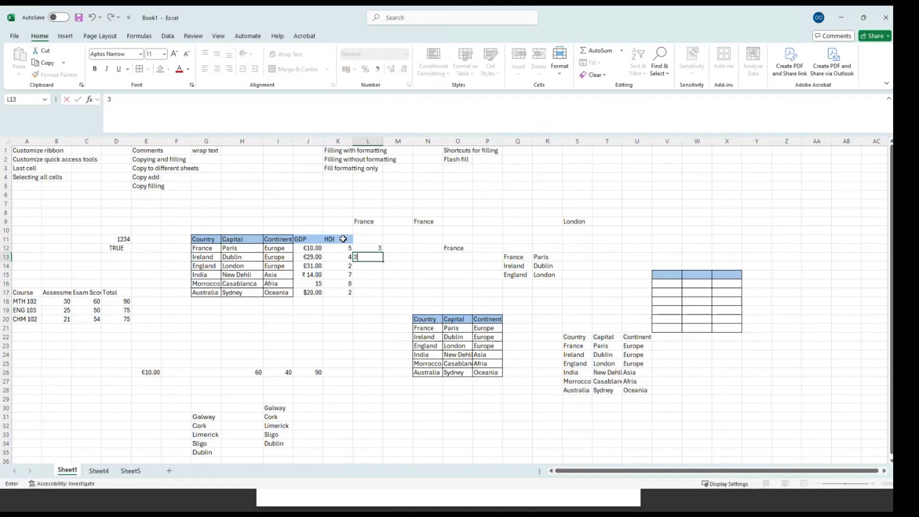
key(Return)
text(6)
key(Return)
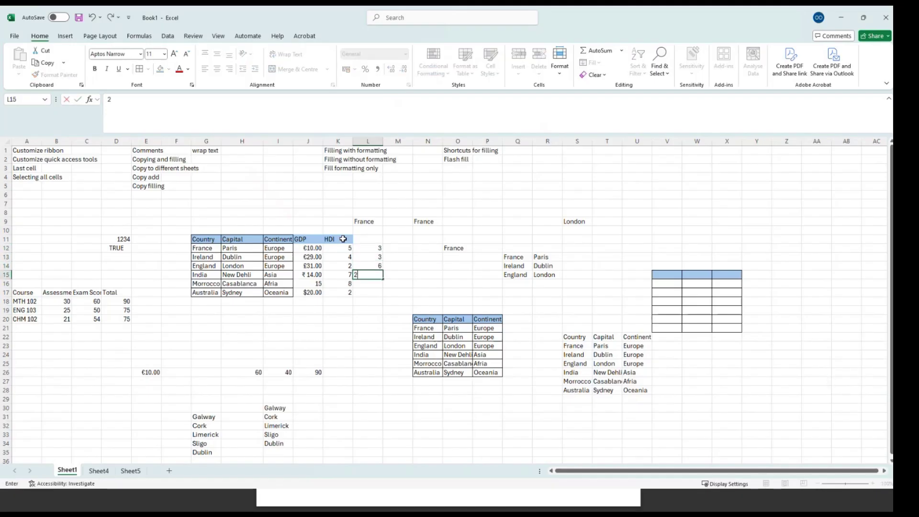
text(2)
key(Return)
text(1)
key(Return)
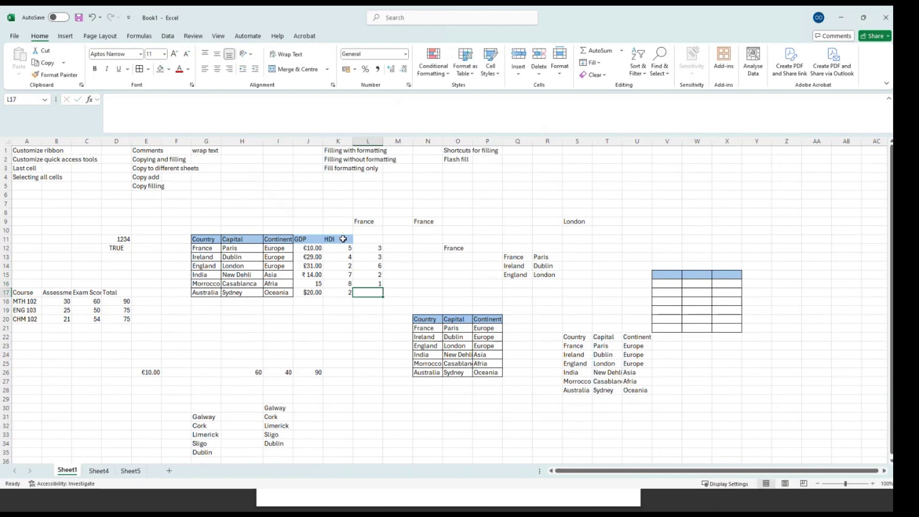
text(8)
key(ctrl+Return)
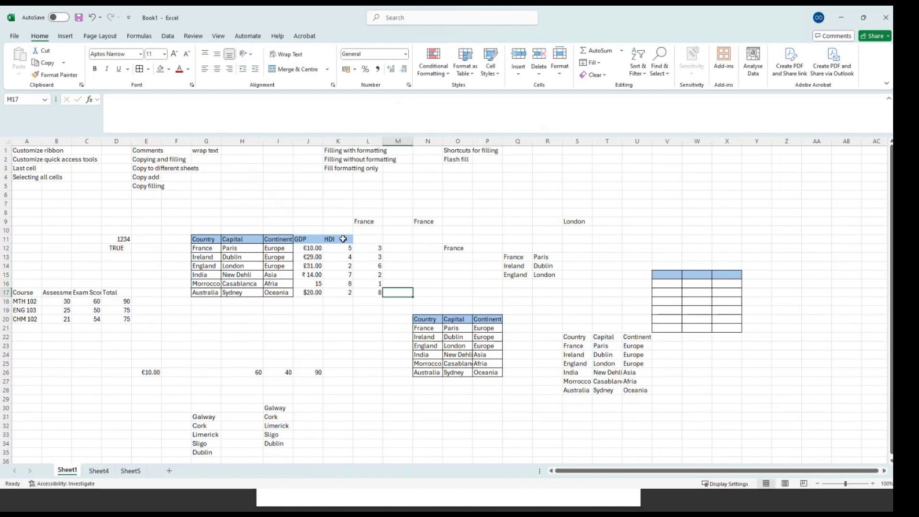
Copy the six HDI values in K12:K17
click(341, 249)
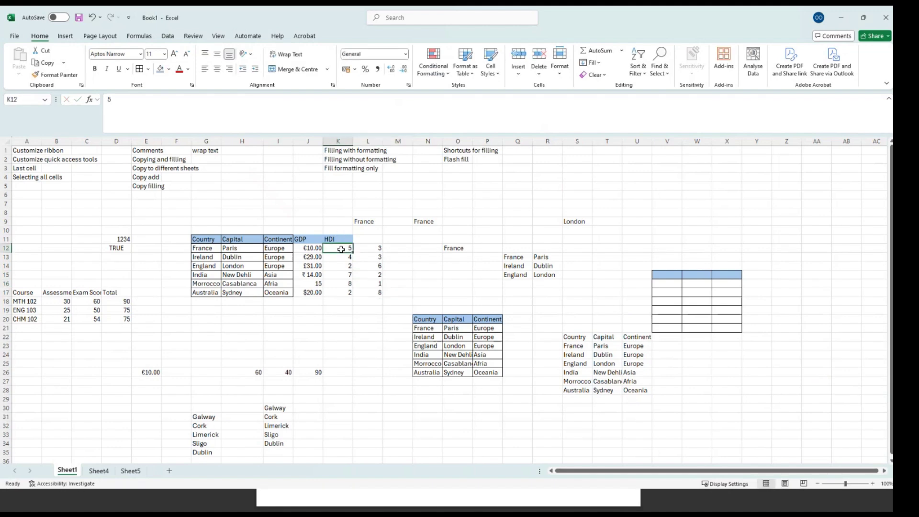
key(shift+Down)
key(shift+Down)
key(shift+Down)
key(shift+Down)
key(shift+Down)
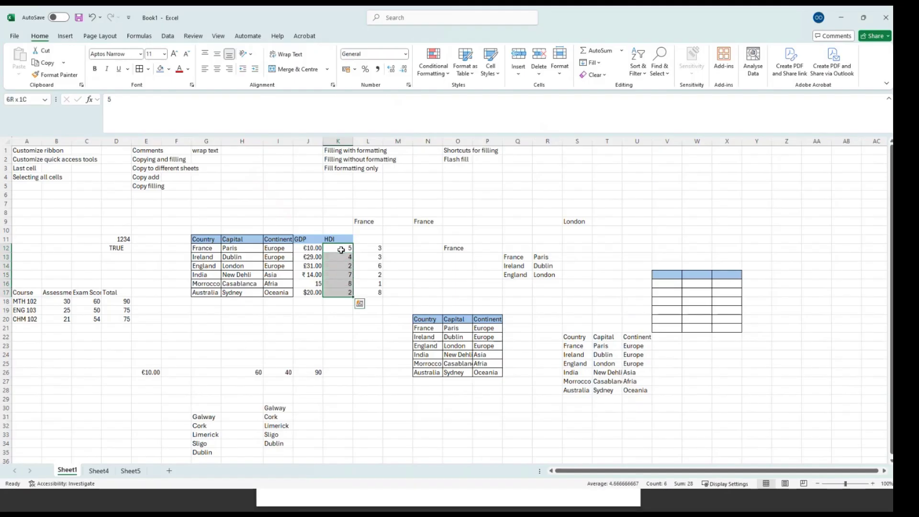
key(ctrl+c)
Add the copied HDI values to the numbers in L12:L17 using Paste Special with the Add operation
click(377, 248)
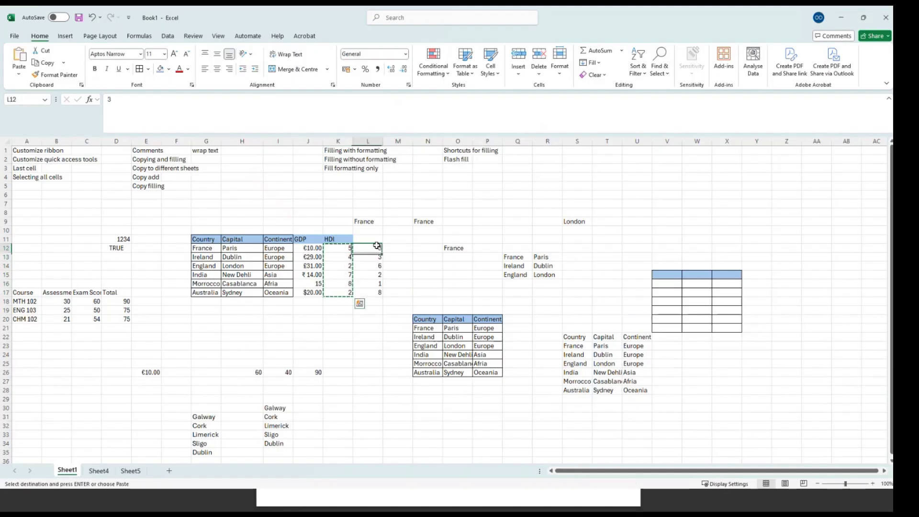
key(shift+Down)
key(shift+Down)
key(shift+Down)
key(shift+Down)
key(shift+Down)
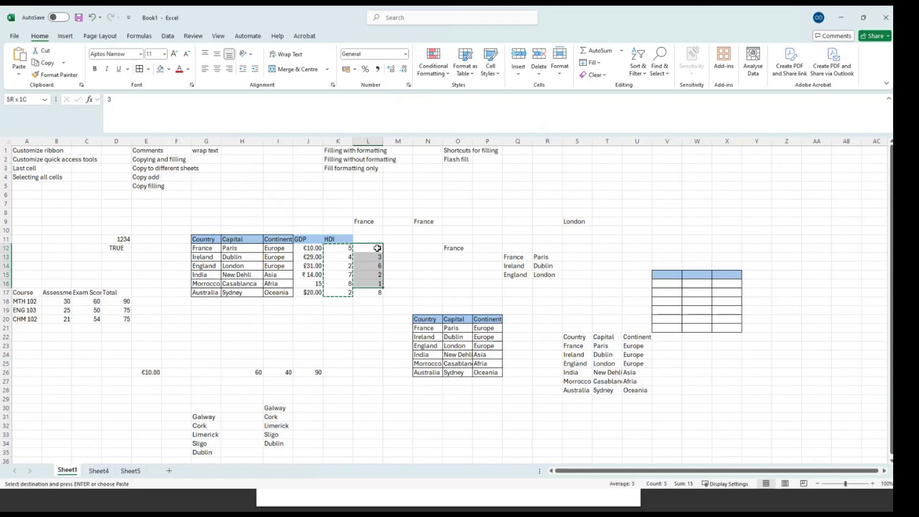
click(19, 74)
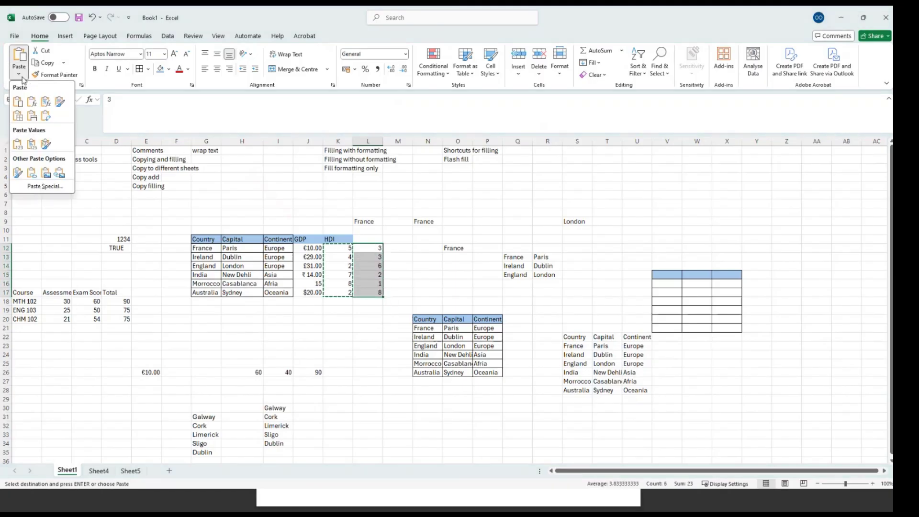
click(45, 187)
drag(473, 197, 593, 198)
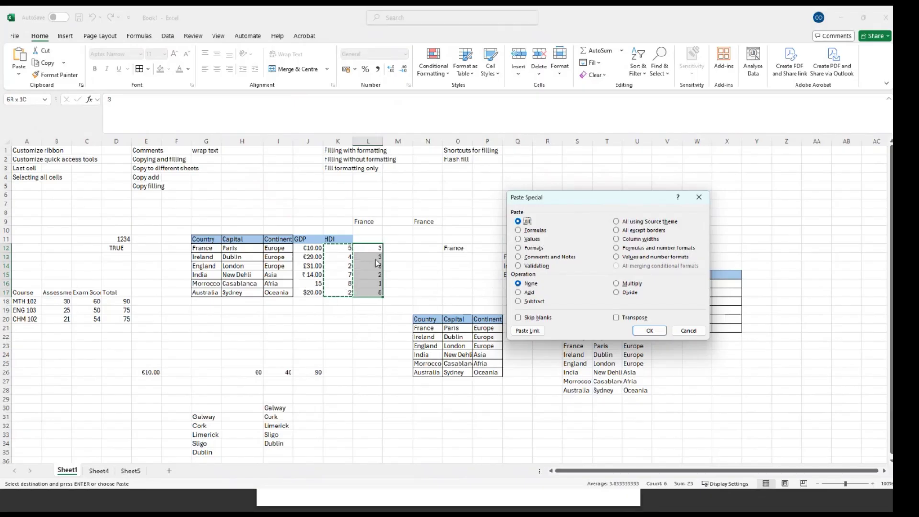
click(519, 293)
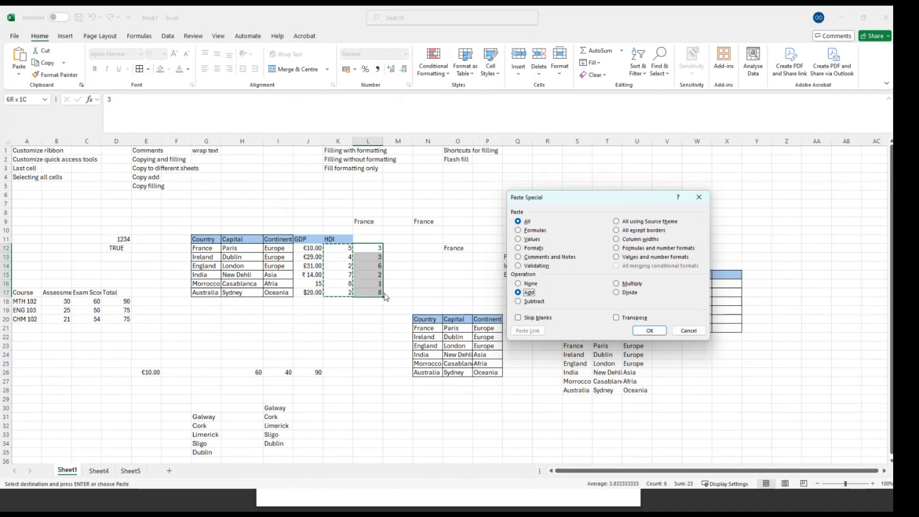
click(647, 331)
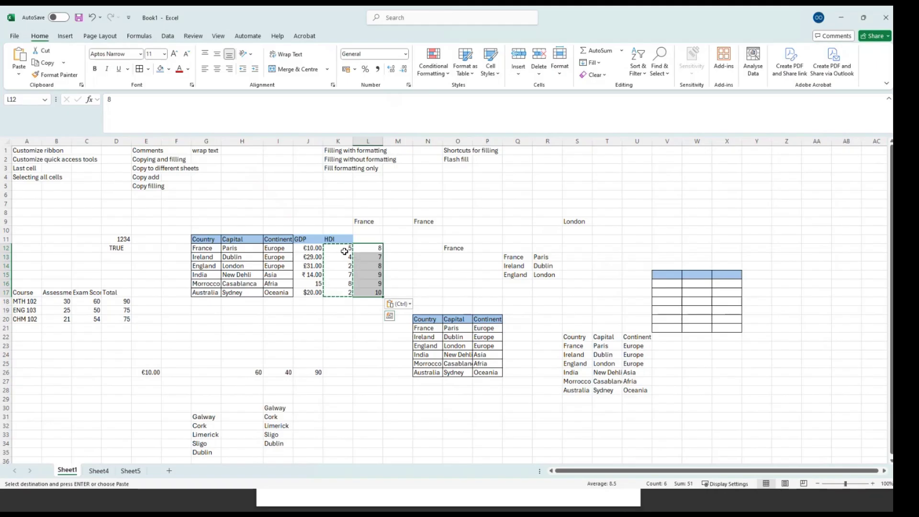
Check the Paste Special Commands table in the PDF handout, then return to Excel and look over the available paste options
click(843, 18)
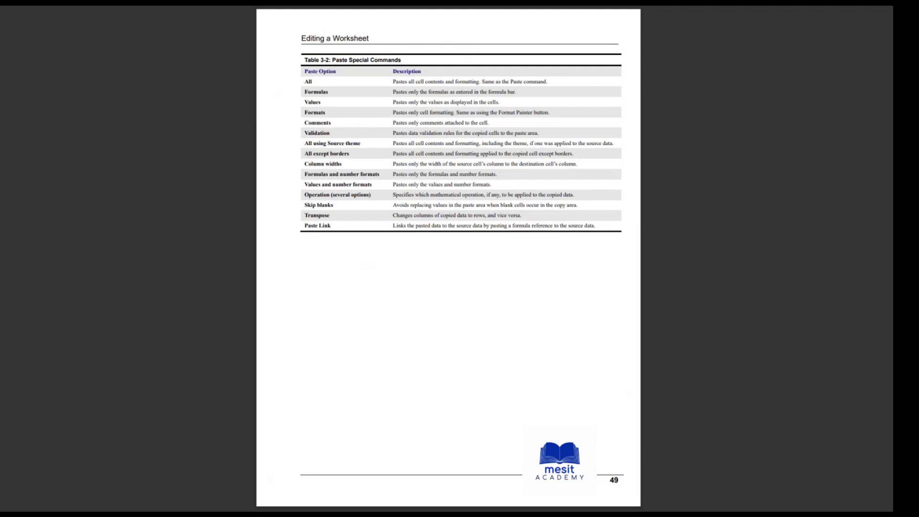
key(alt+Tab)
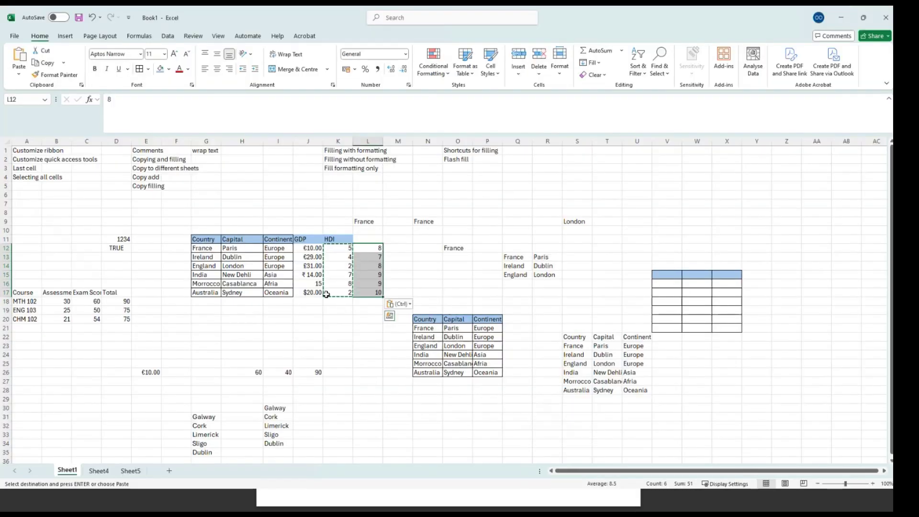
click(19, 73)
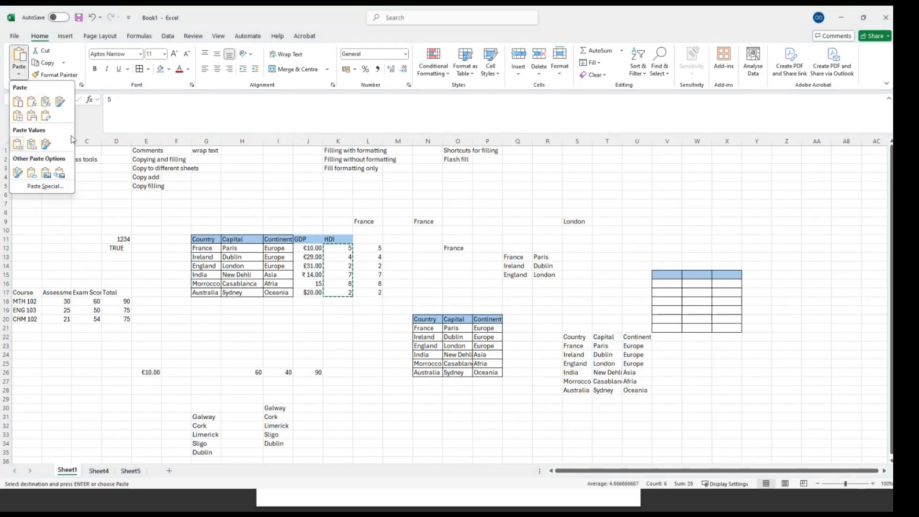
click(718, 205)
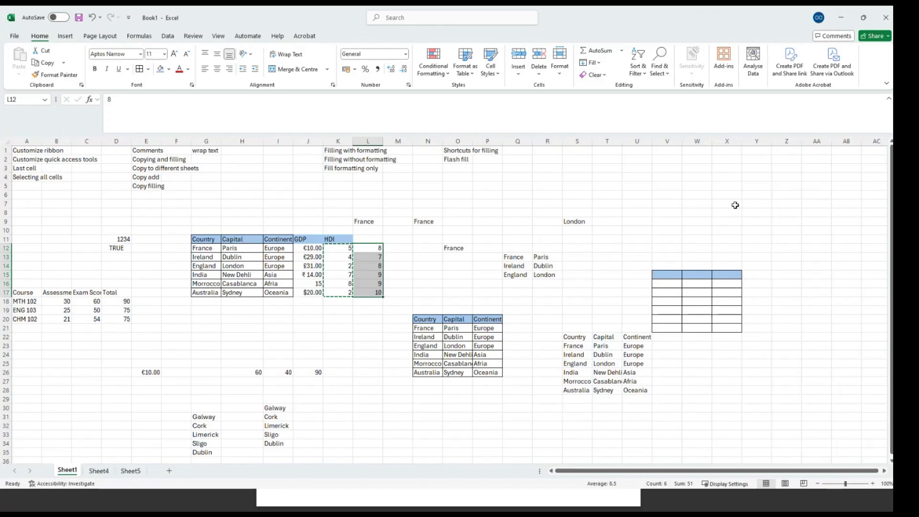
click(718, 197)
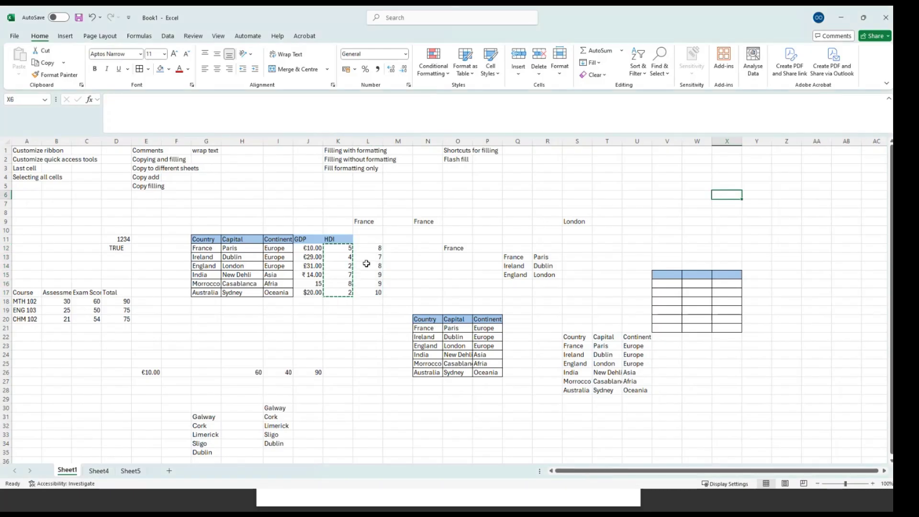
Copy the values in L12:L17, paste them starting at W7, and open the paste options for the pasted range
mouse_move(375, 248)
mouse_down()
mouse_move(373, 263)
mouse_move(384, 248)
mouse_move(373, 283)
mouse_up()
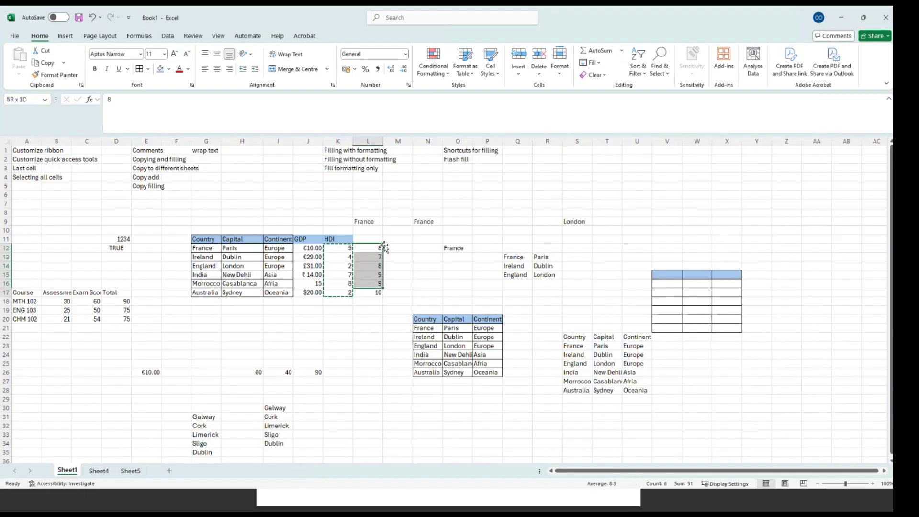
key(ctrl+c)
click(627, 213)
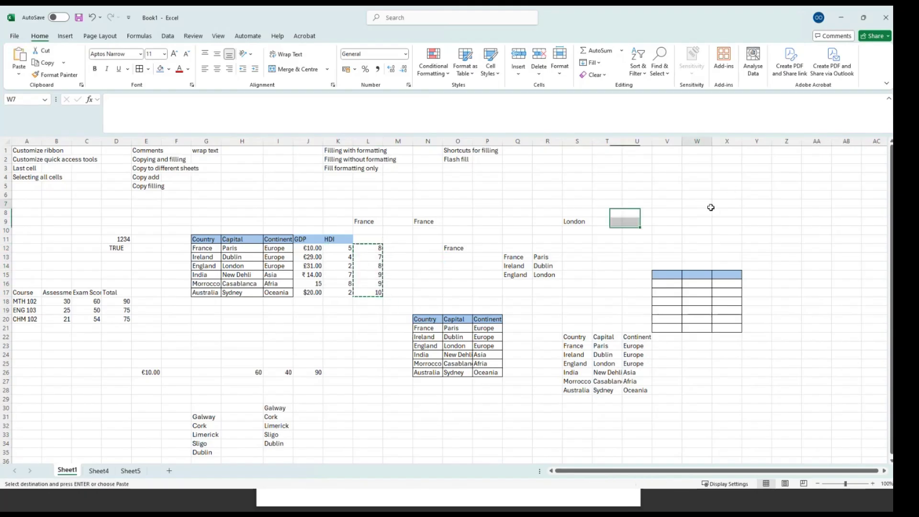
click(712, 204)
key(ctrl+v)
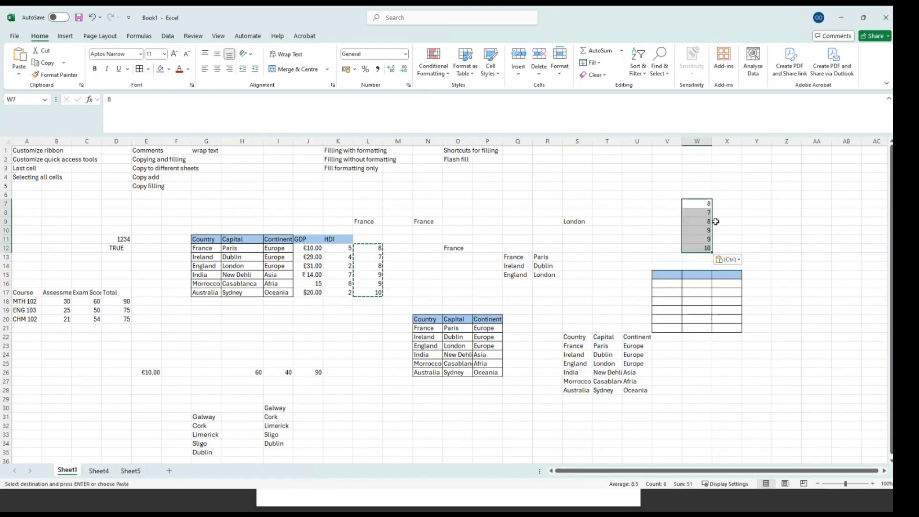
click(736, 262)
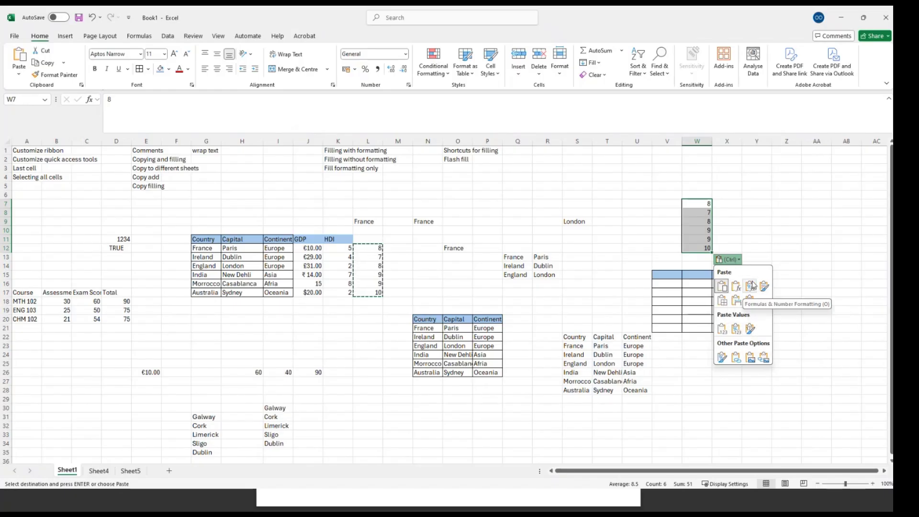
Return from the PDF handout to Excel, look through the items collected in the Clipboard pane, and view the options for the €10.00 item
key(Escape)
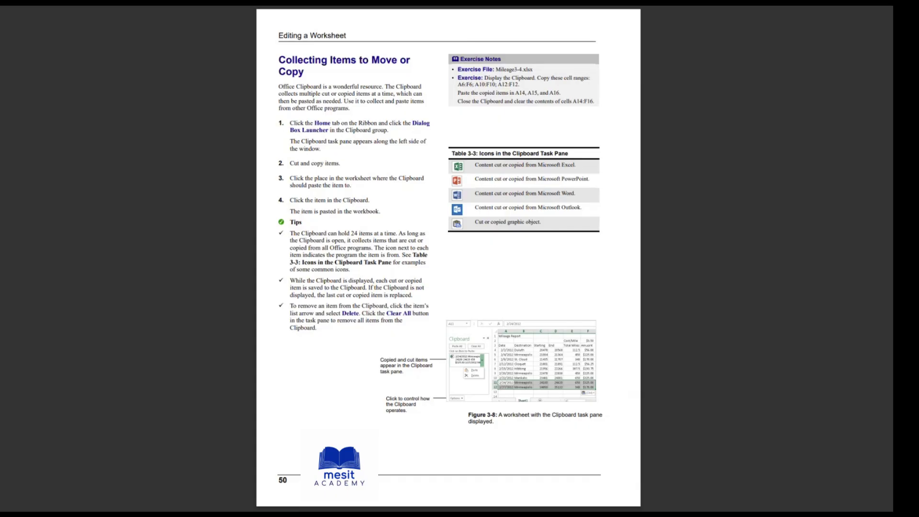
key(alt+Tab)
click(57, 211)
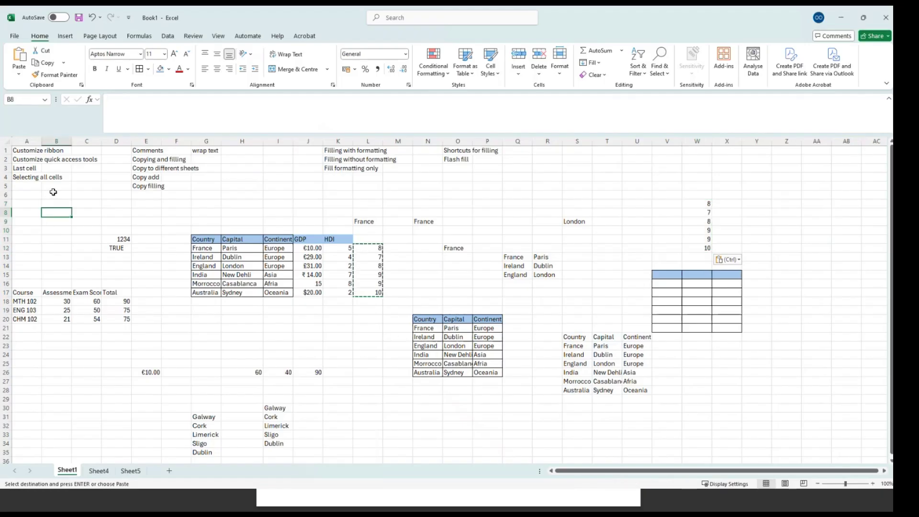
click(82, 86)
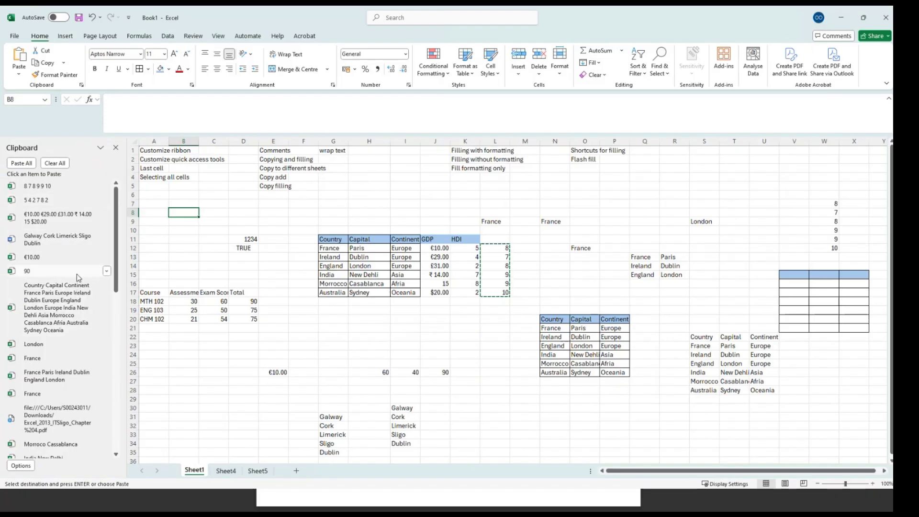
scroll(76, 277, down, 10)
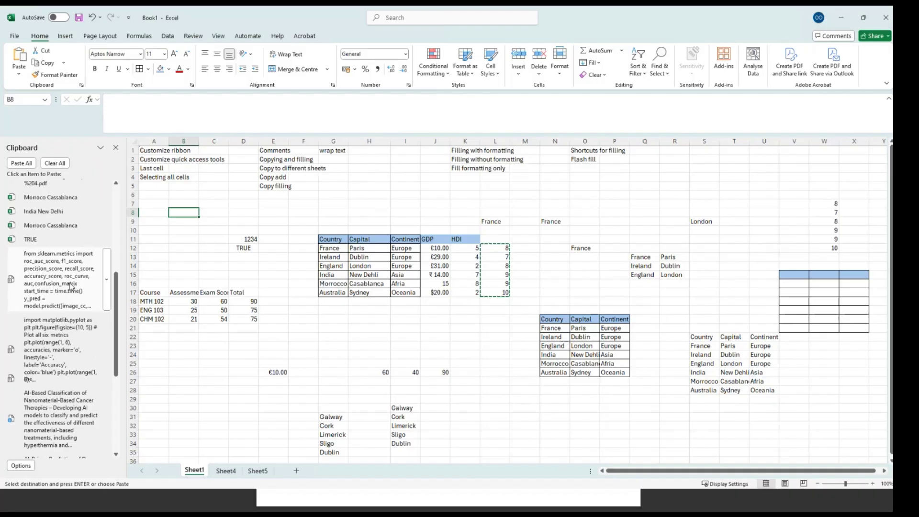
scroll(71, 286, down, 5)
scroll(72, 298, up, 8)
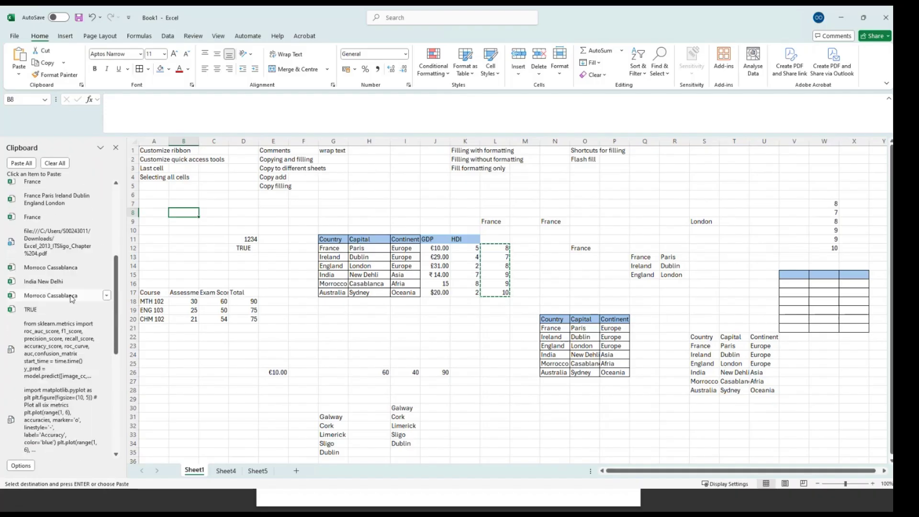
scroll(72, 298, up, 6)
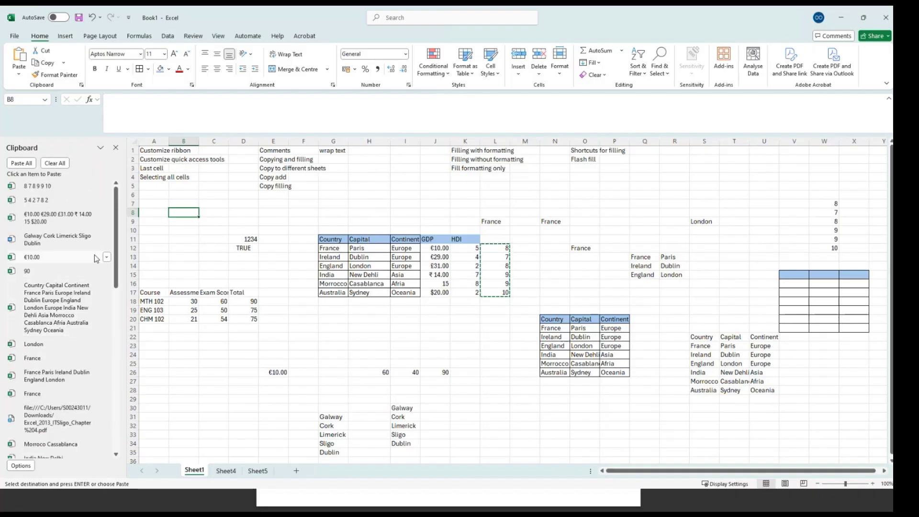
click(106, 258)
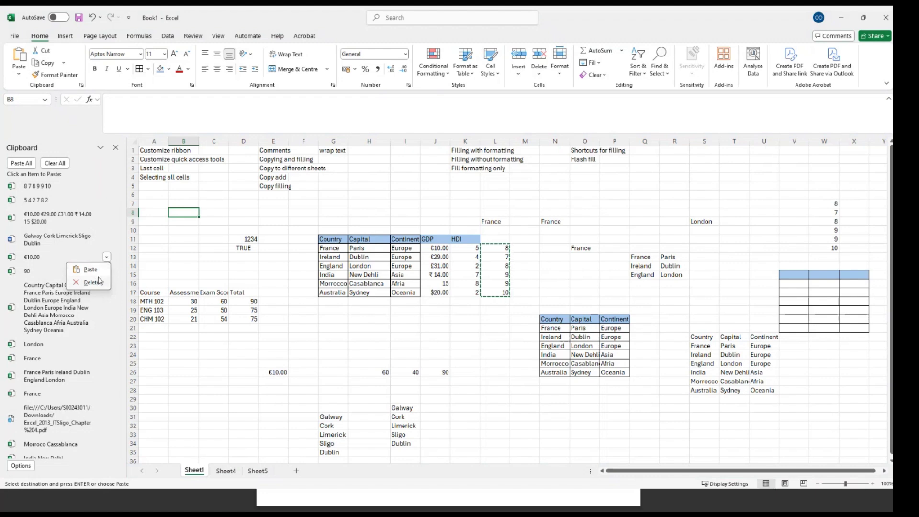
click(166, 245)
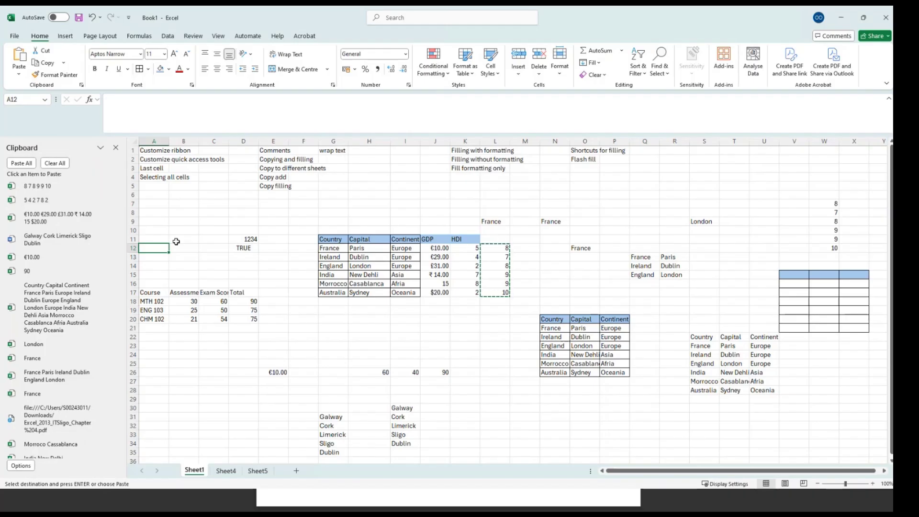
click(844, 21)
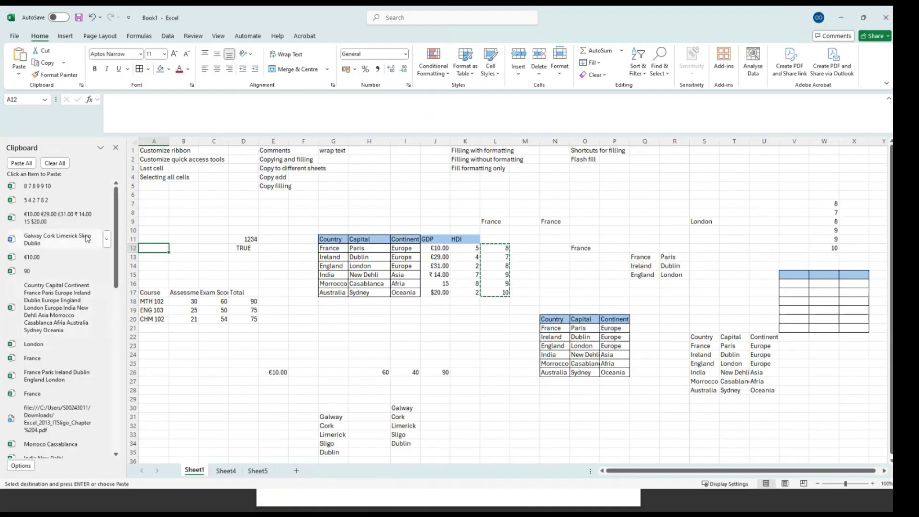
Copy the course codes in A18:A20 and check the collected items in the Clipboard pane
click(157, 300)
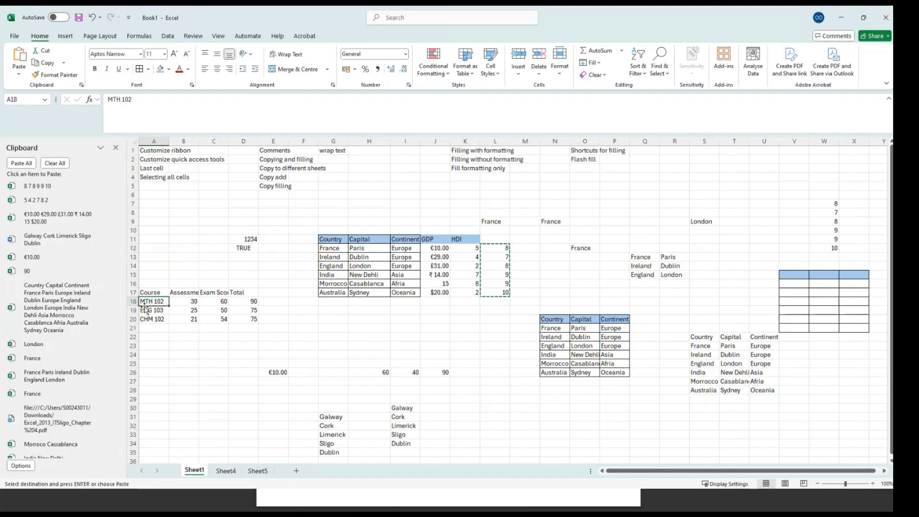
key(shift+Down)
key(shift+Down)
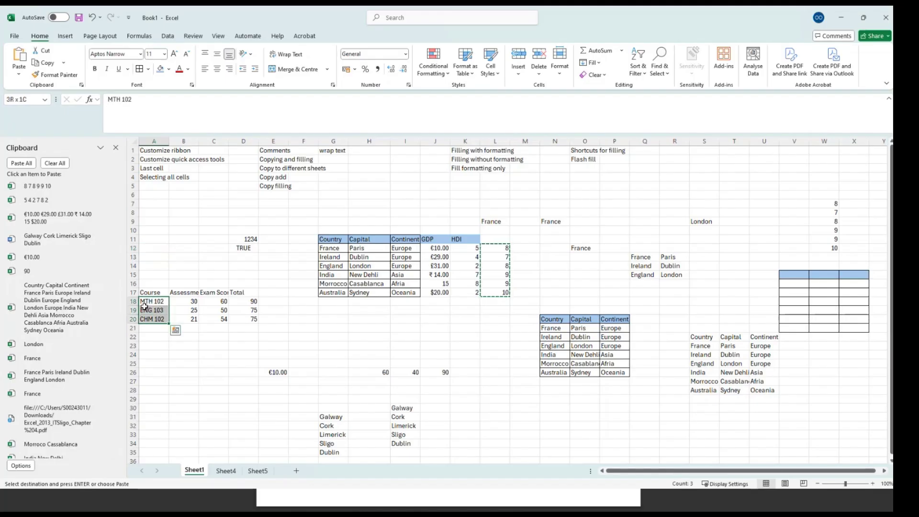
key(ctrl+c)
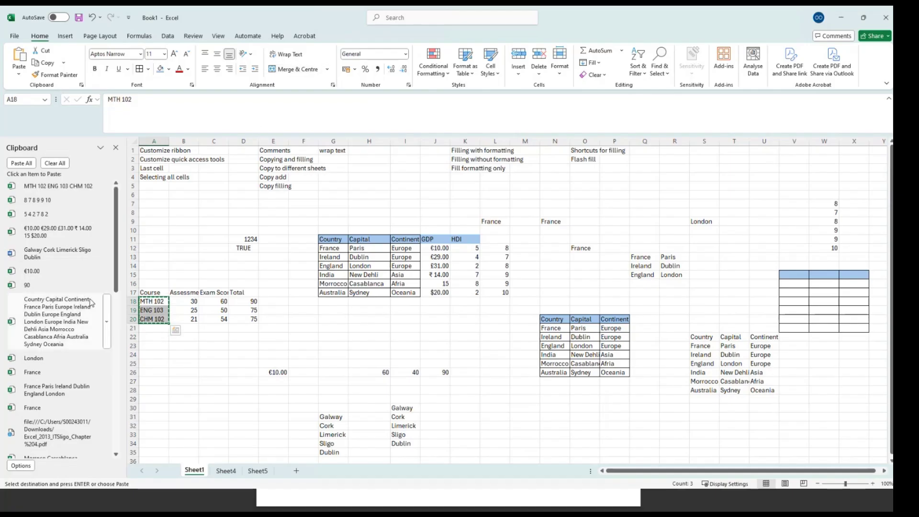
scroll(76, 241, down, 1)
scroll(74, 241, down, 7)
scroll(87, 237, up, 7)
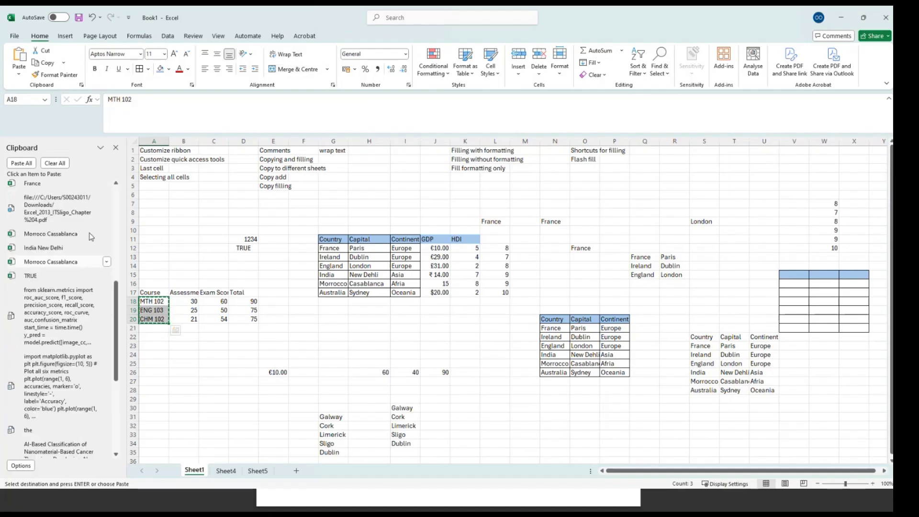
scroll(91, 231, down, 10)
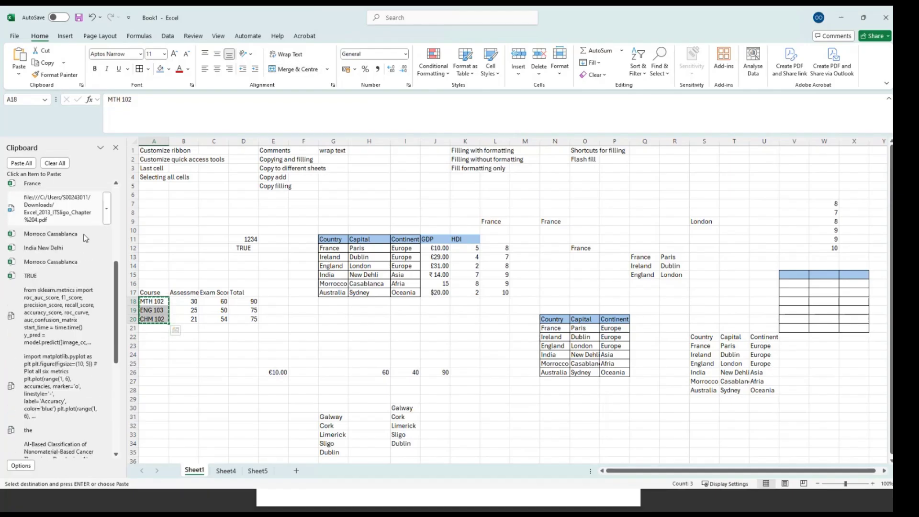
scroll(85, 234, down, 3)
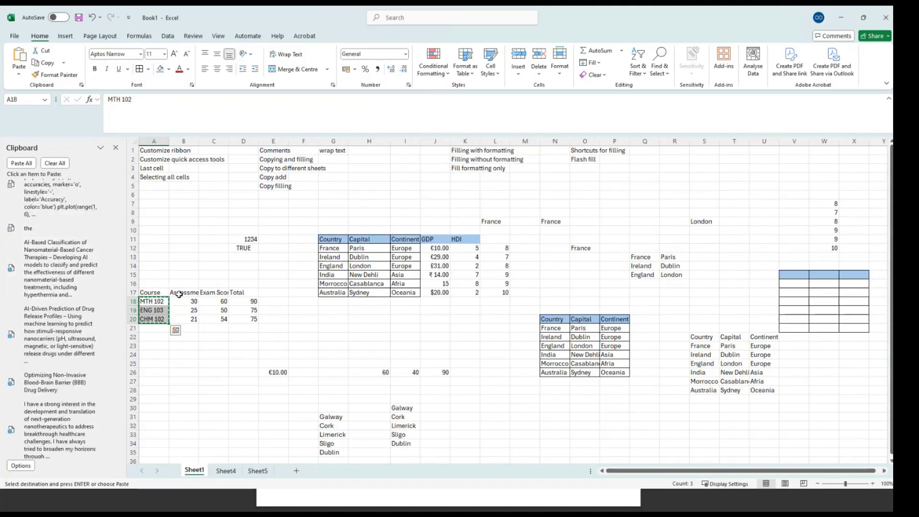
Copy the assessment scores in B18:B20, review the collected clipboard items, and close the Clipboard pane
click(193, 301)
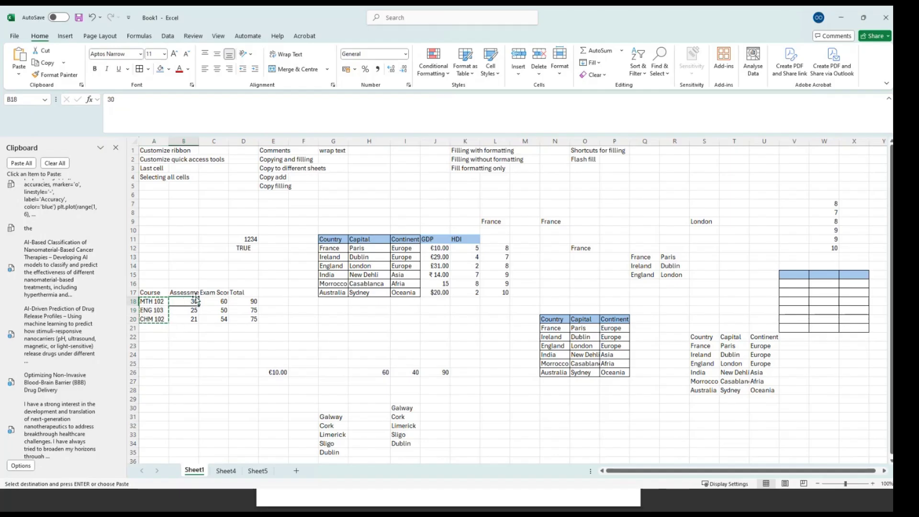
key(shift+Down)
key(shift+Down)
key(shift+Down)
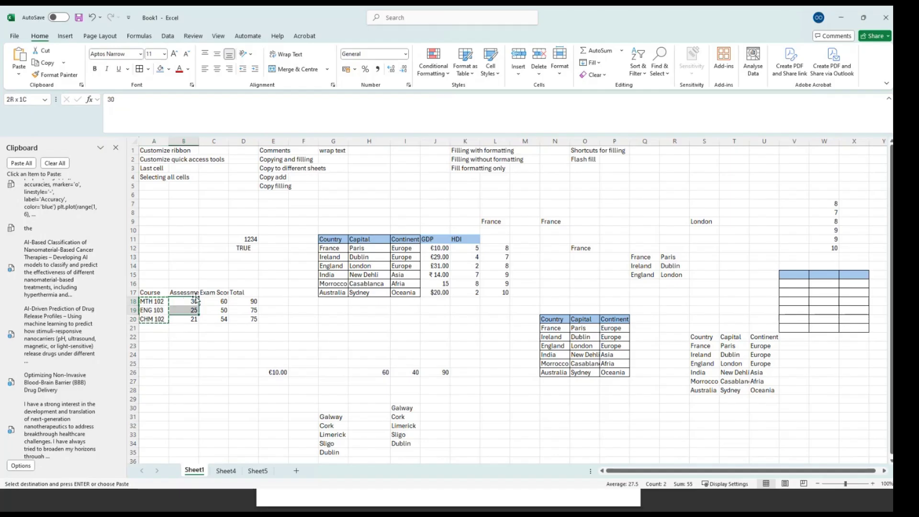
key(shift+Up)
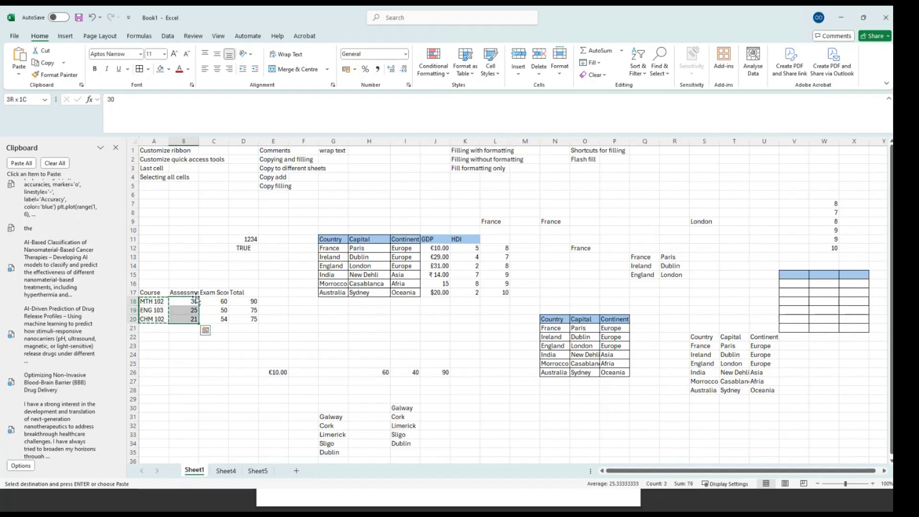
key(ctrl+c)
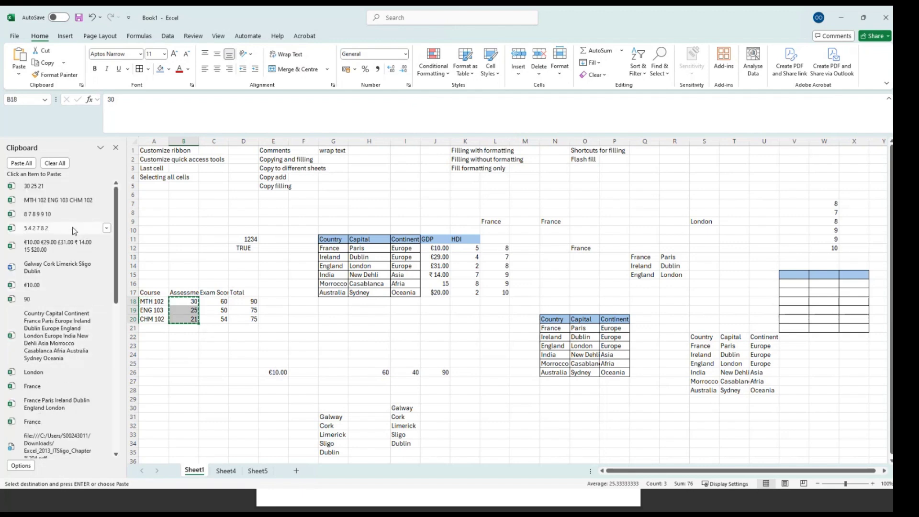
scroll(53, 287, down, 5)
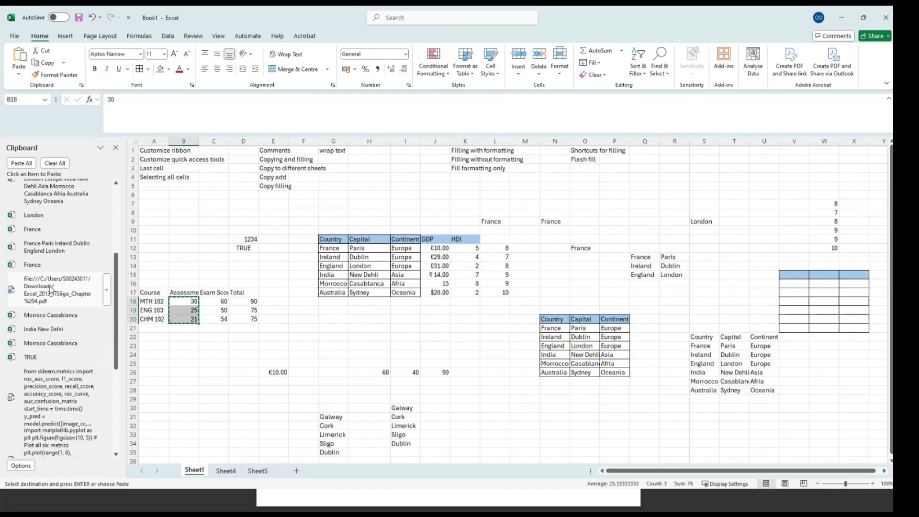
scroll(57, 249, up, 5)
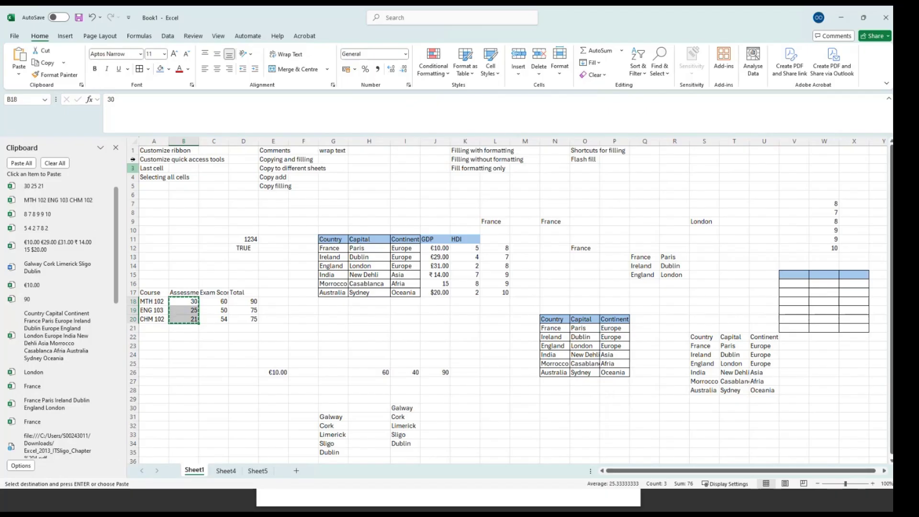
click(116, 147)
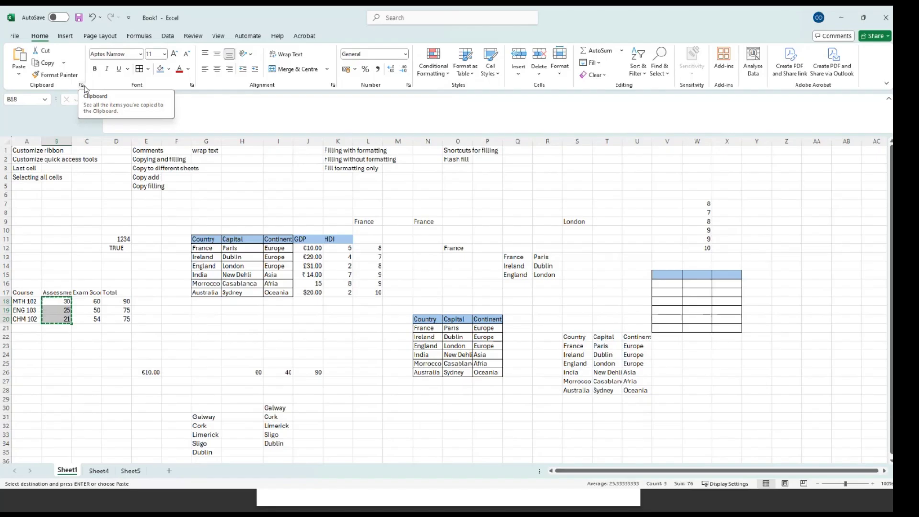
Delete the 8 7 8 9 9 10 item and the GDP values item from the Office Clipboard, then close its pane
click(82, 86)
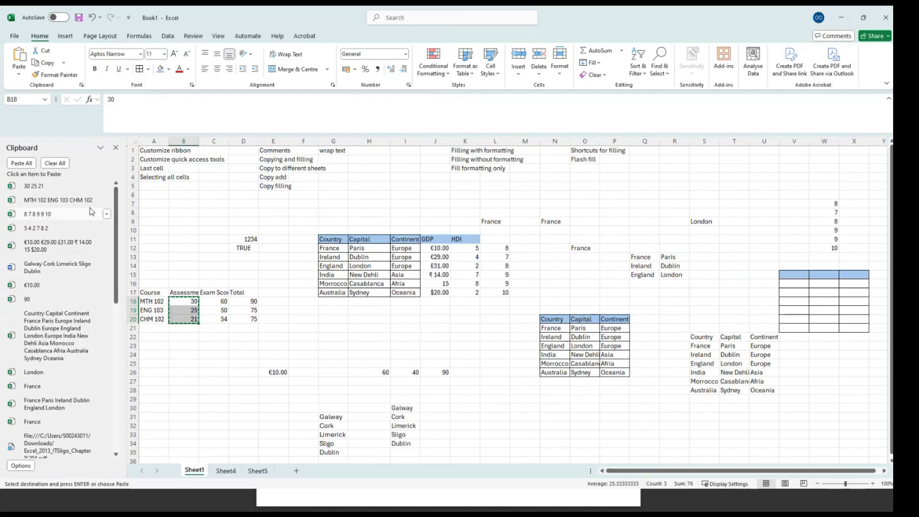
click(107, 215)
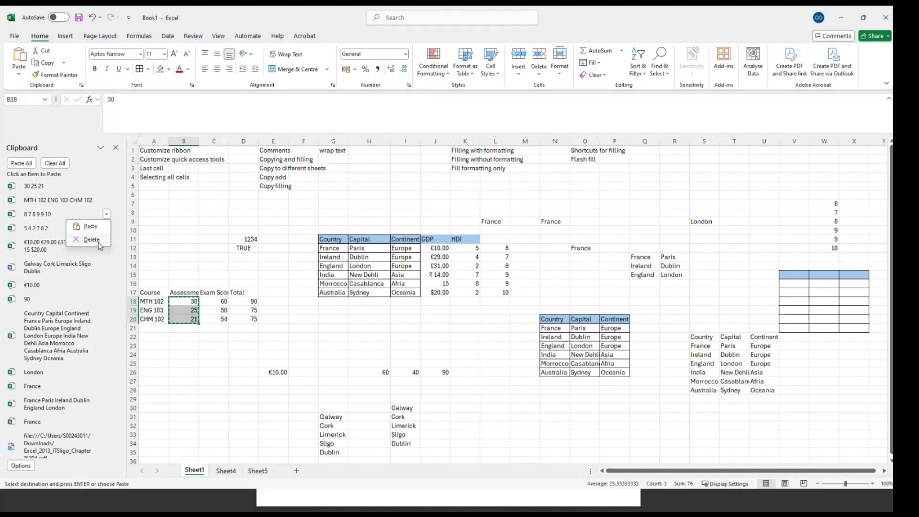
click(91, 239)
click(106, 231)
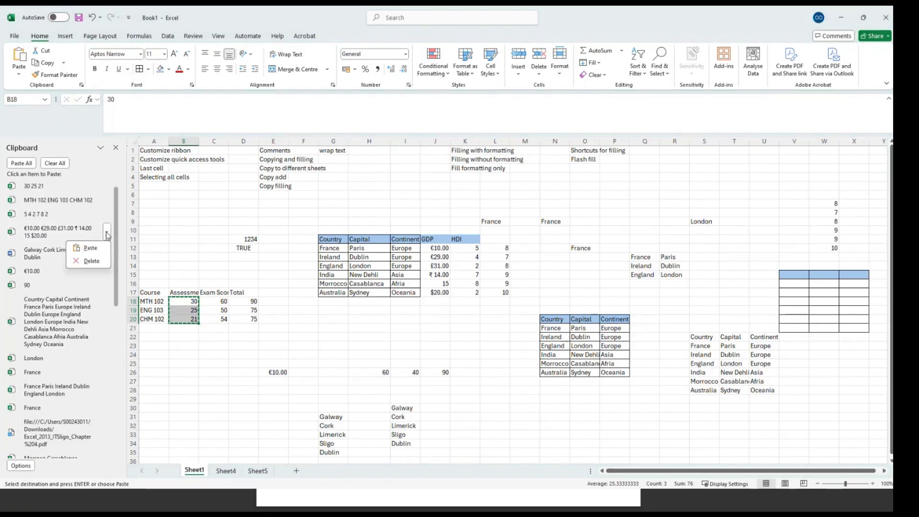
click(96, 261)
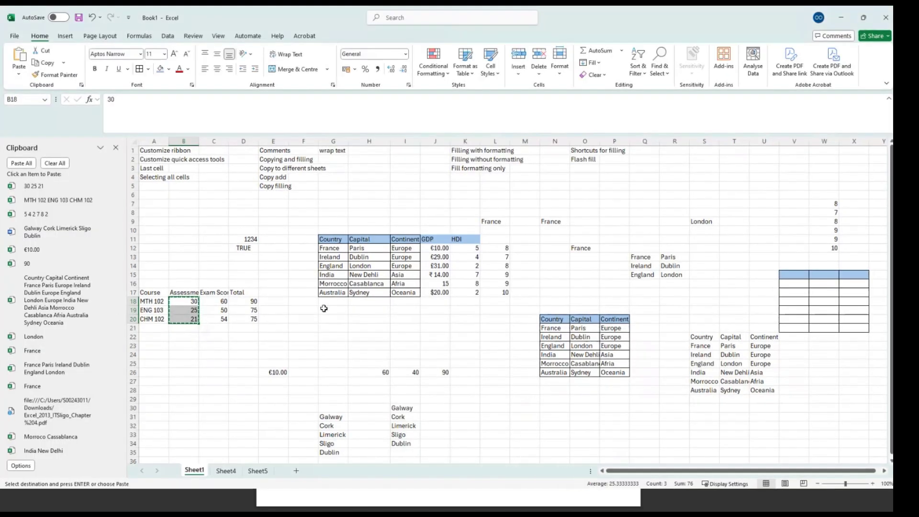
click(116, 149)
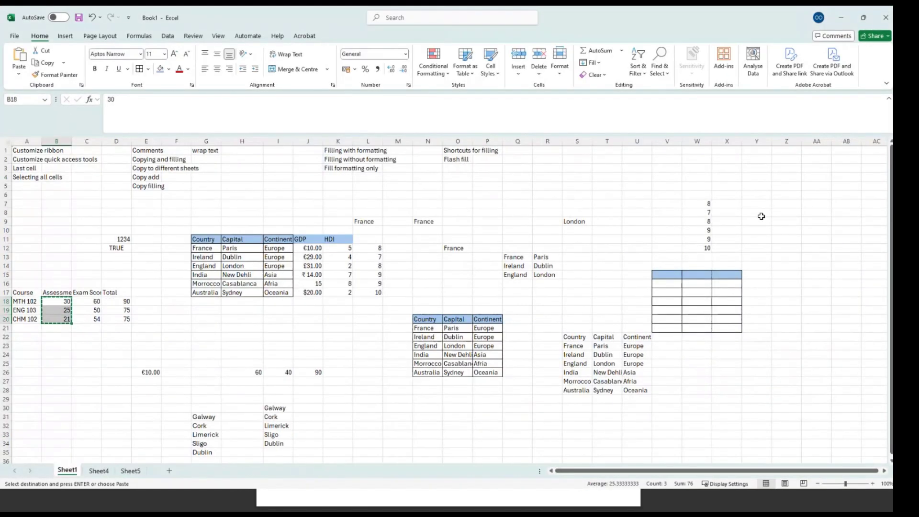
Remove the borders and header fill of the empty table within U13:Y21
drag(649, 257, 744, 330)
click(148, 69)
click(165, 149)
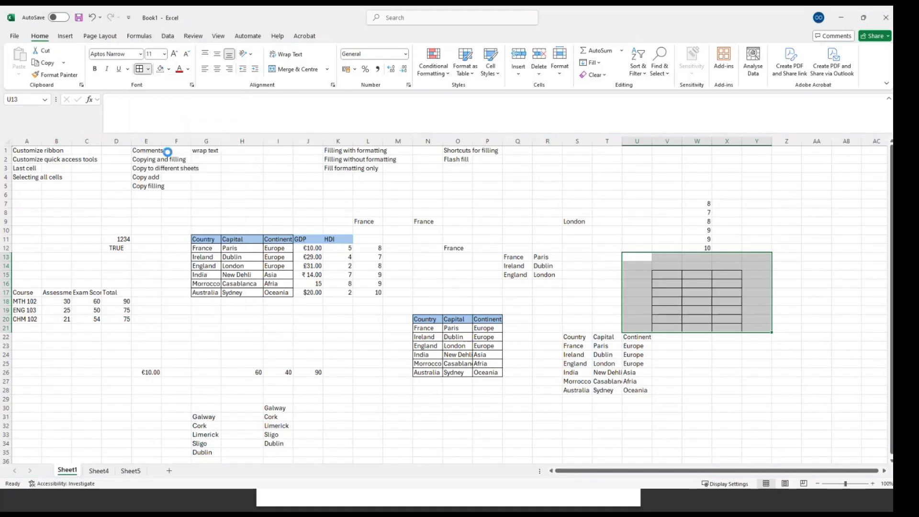
click(671, 222)
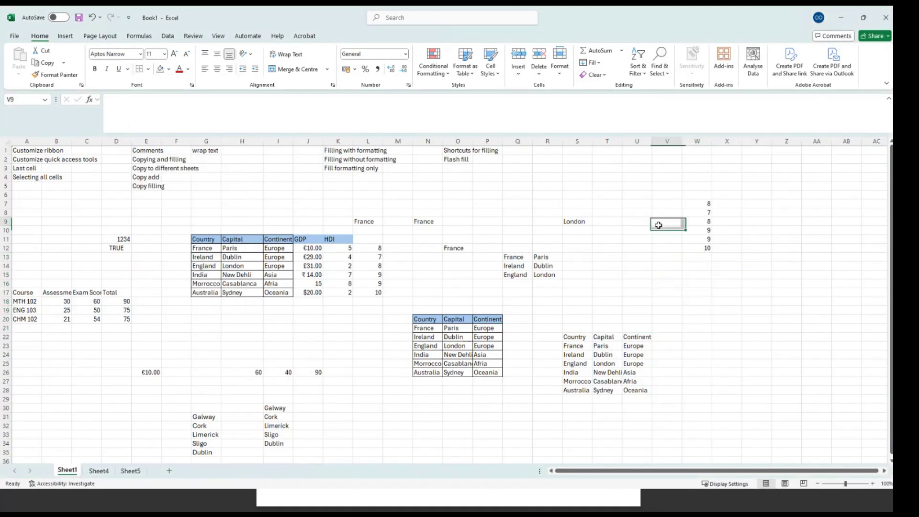
Delete the unformatted copy of the country table in R22:U28
click(554, 334)
drag(555, 333, 639, 390)
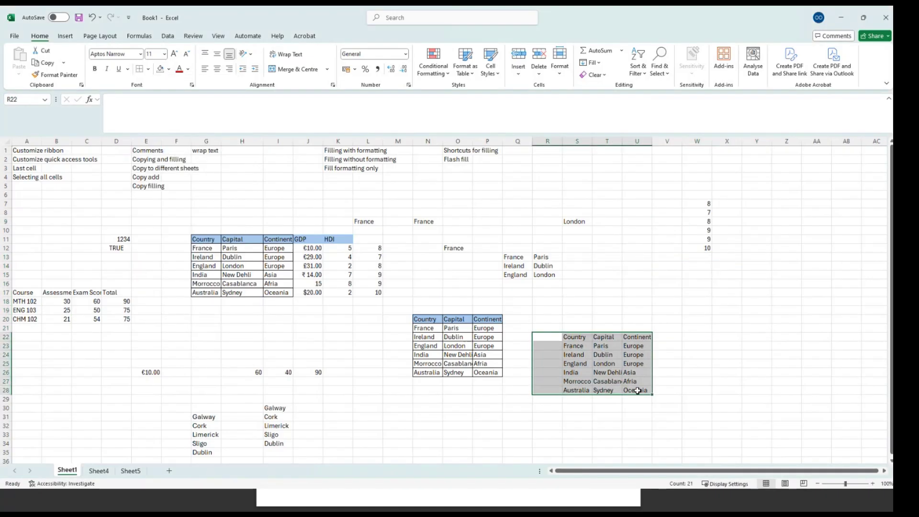
key(Delete)
Clear the contents, borders and header fill of the copied country table within M19:P28
drag(396, 311, 497, 388)
click(356, 322)
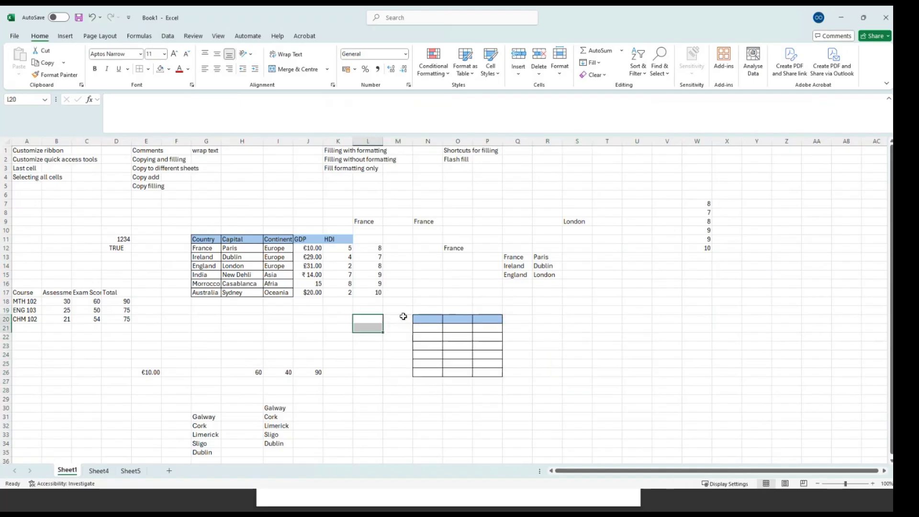
drag(403, 311, 501, 393)
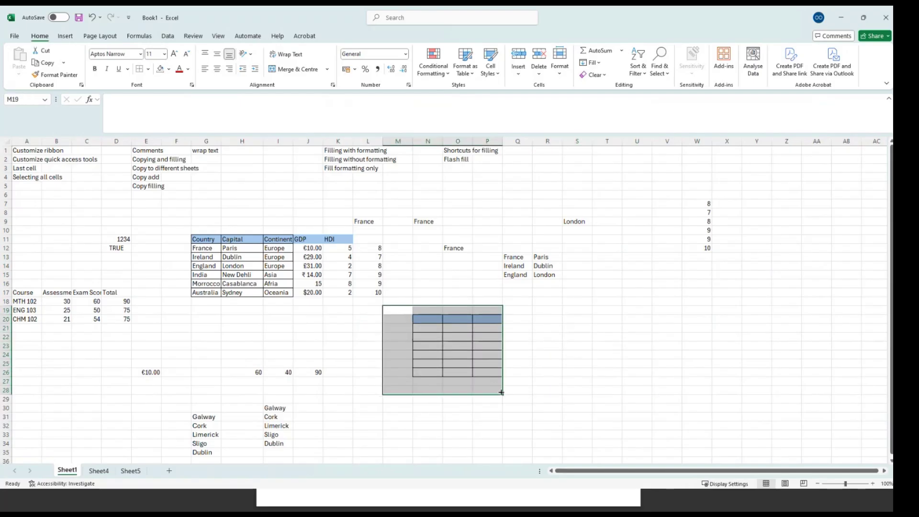
click(140, 69)
click(667, 327)
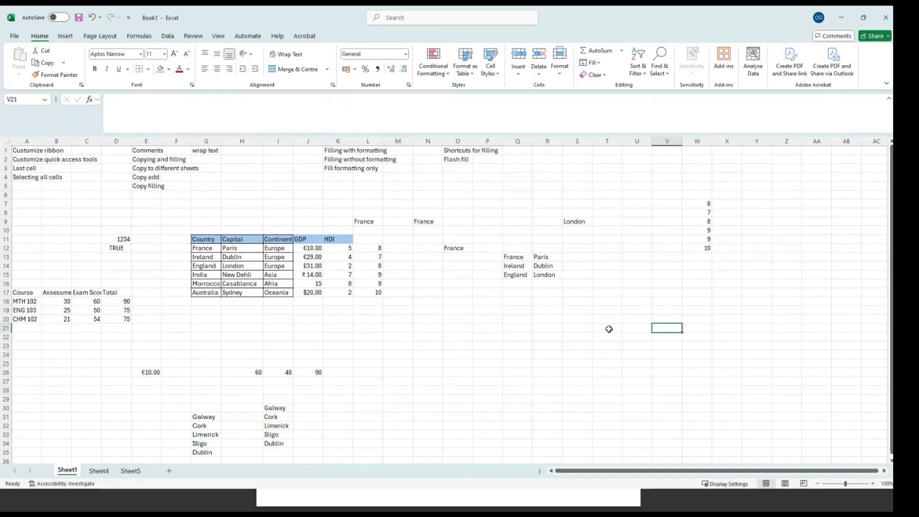
Enter the column headers Names in N21 and Department in O21
click(425, 327)
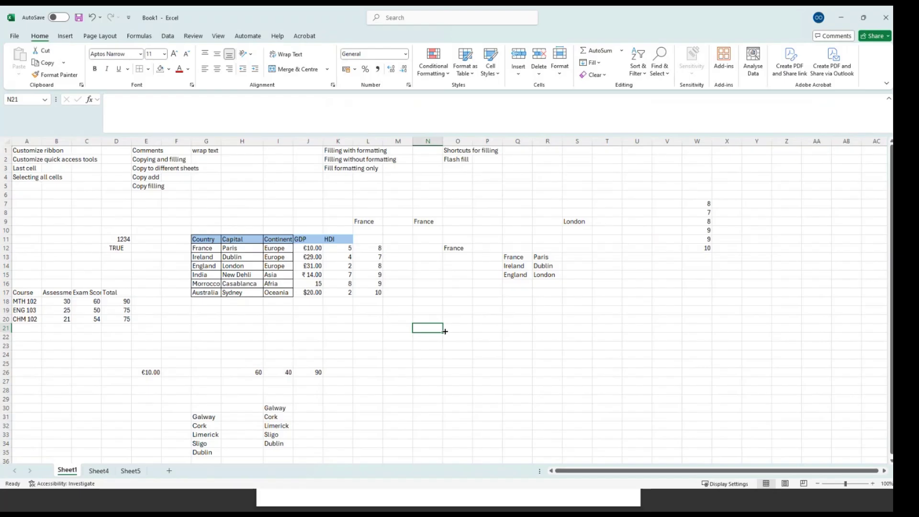
text(nAME)
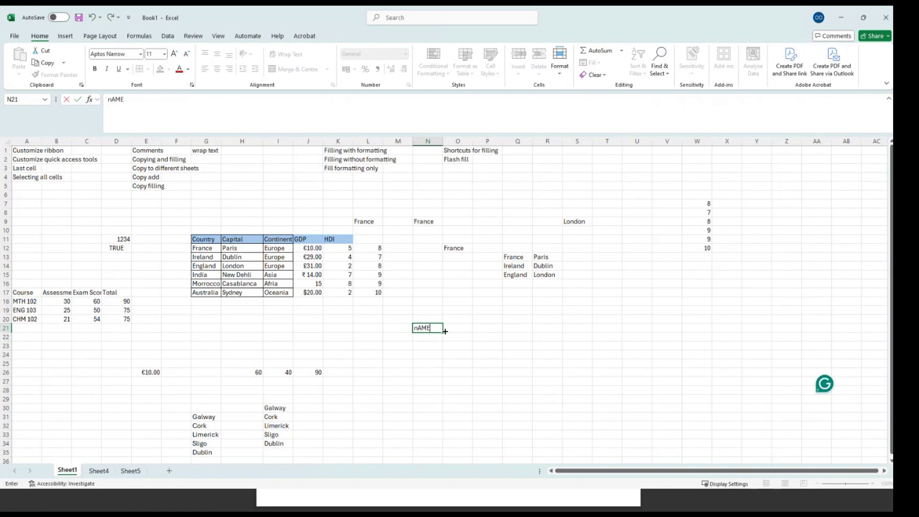
key(BackSpace)
key(BackSpace)
key(BackSpace)
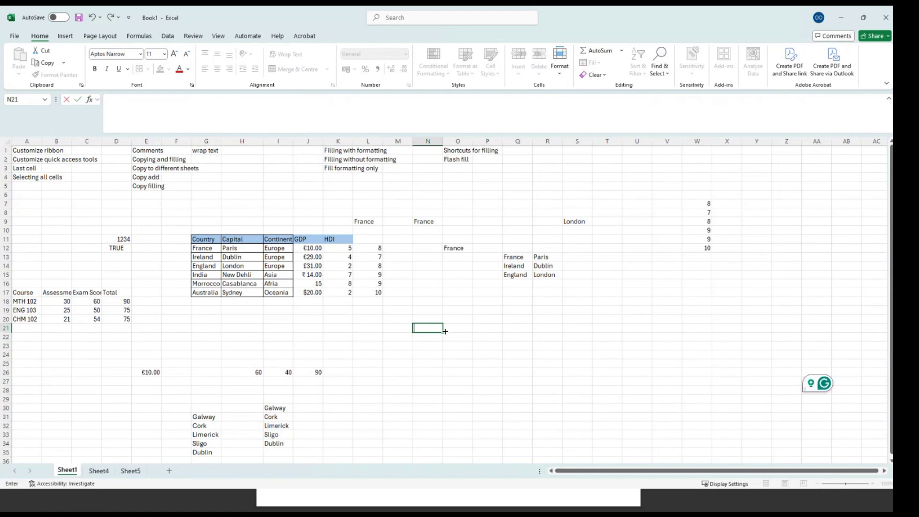
text(Names)
key(Return)
key(Up)
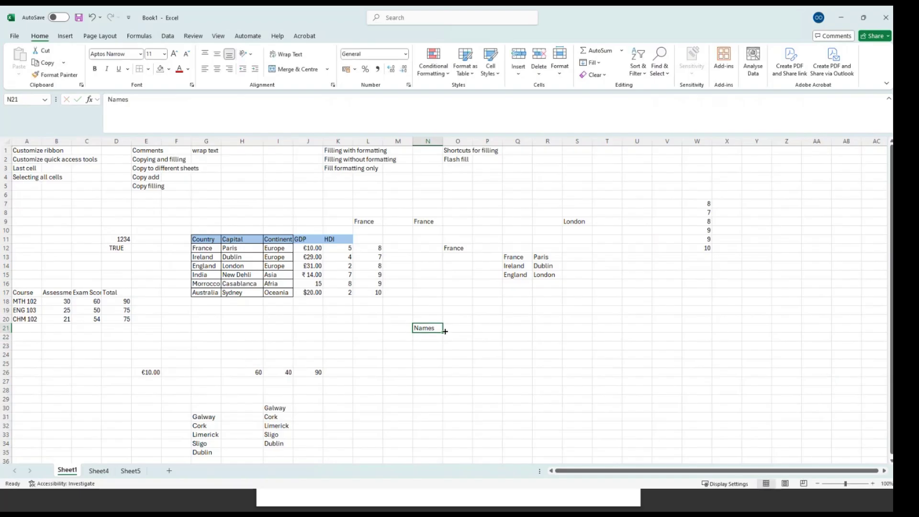
key(Right)
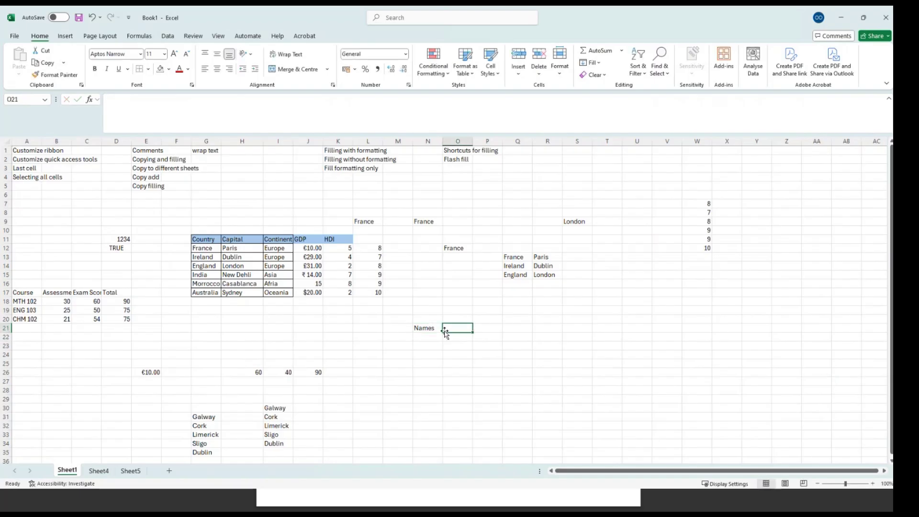
text(Depart)
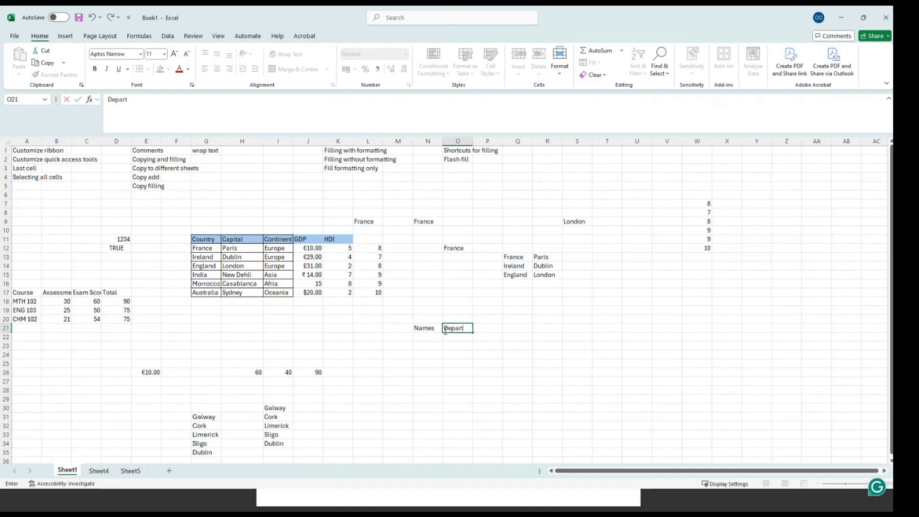
text(ment)
key(Return)
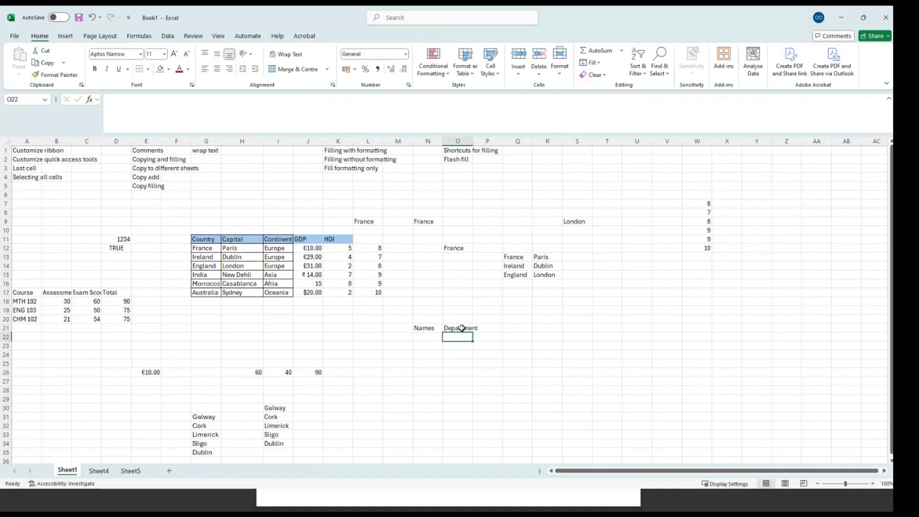
click(460, 327)
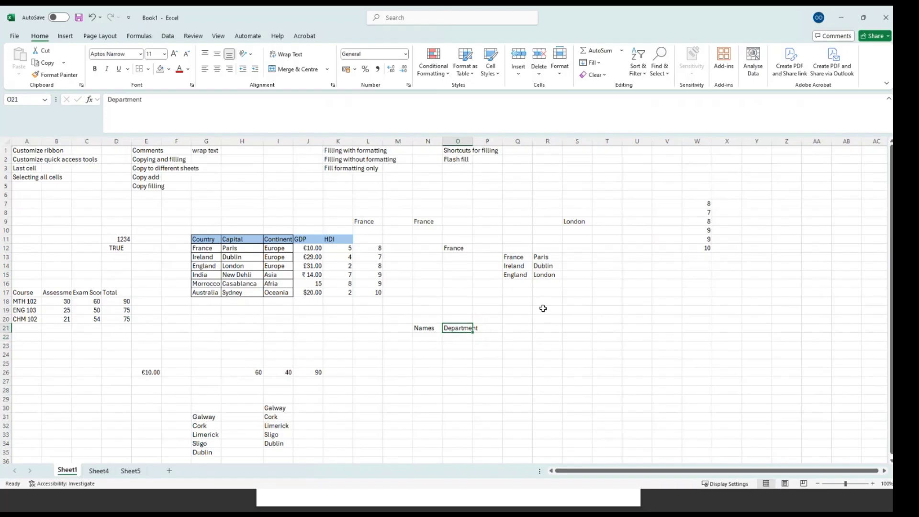
Enter the text Student Number in cell L23, outside the new table
click(380, 344)
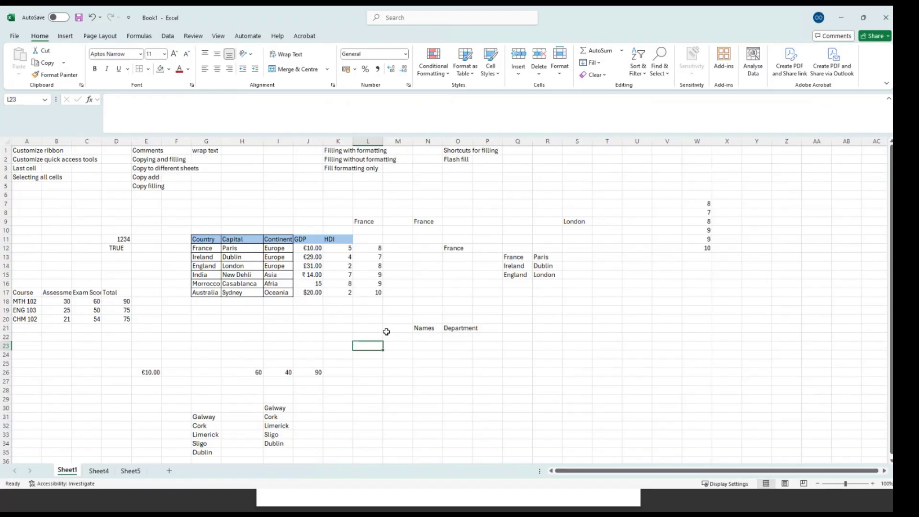
text(S)
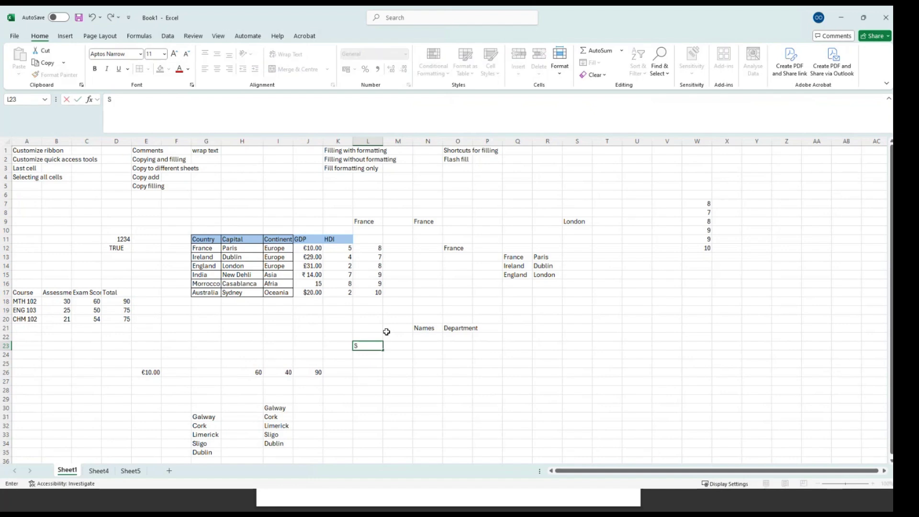
text(tude)
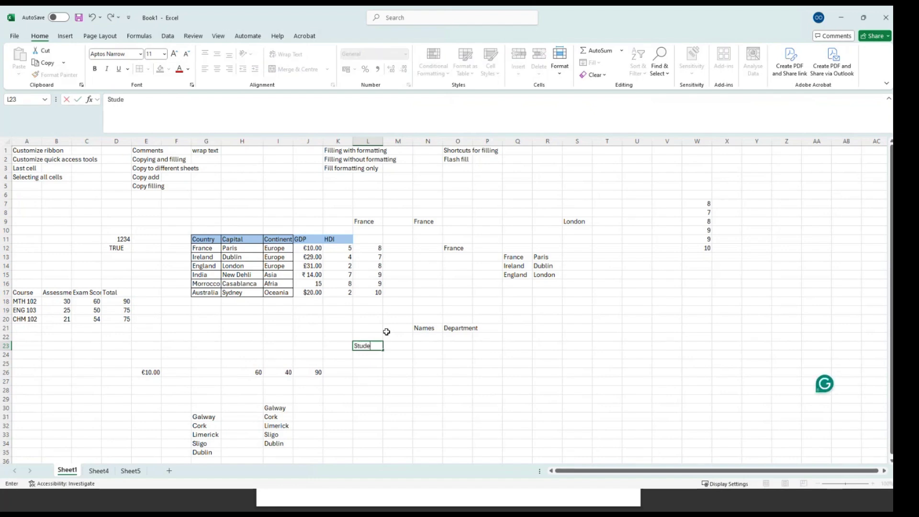
text(nt)
text(Number)
click(370, 381)
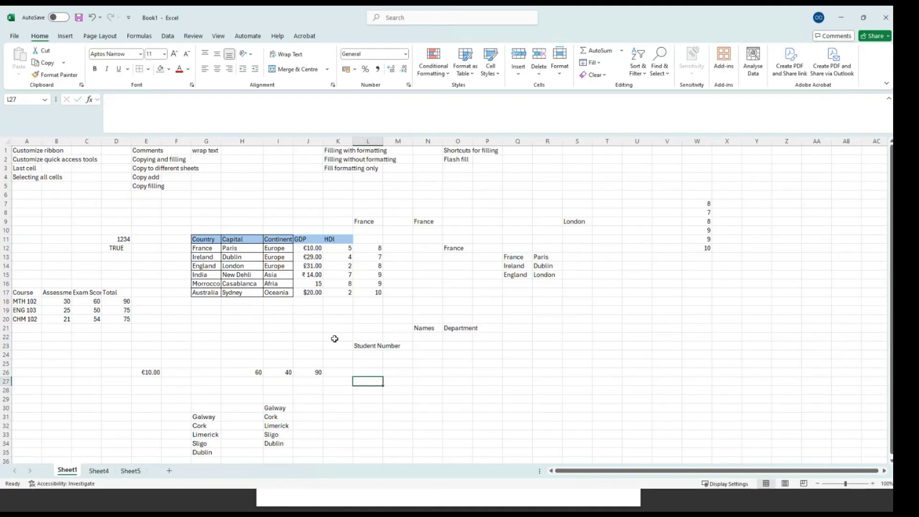
Copy the Student Number cell L23 and insert it at O21, shifting the existing cells right
click(368, 348)
key(ctrl+c)
click(454, 327)
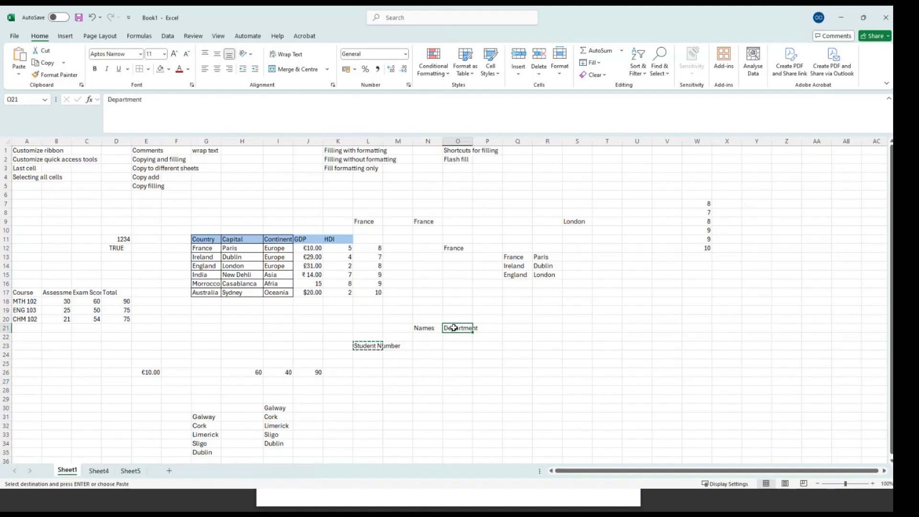
click(518, 72)
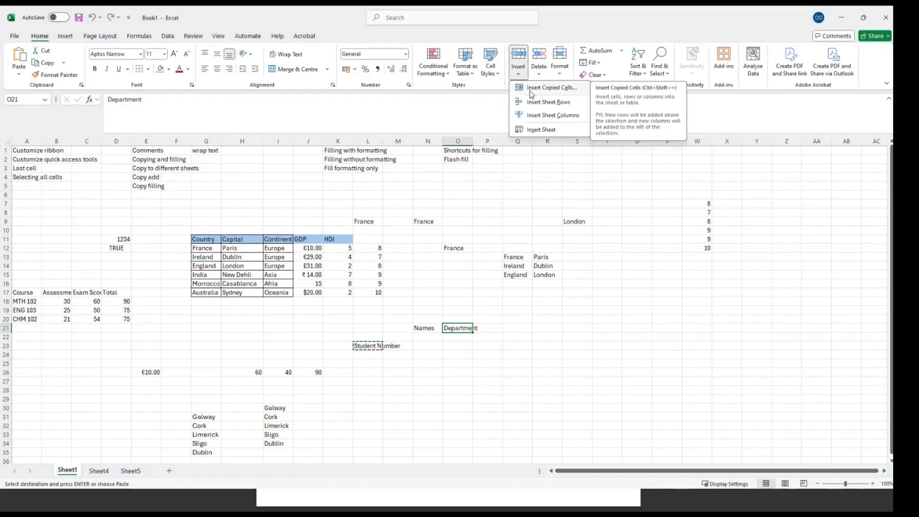
click(532, 93)
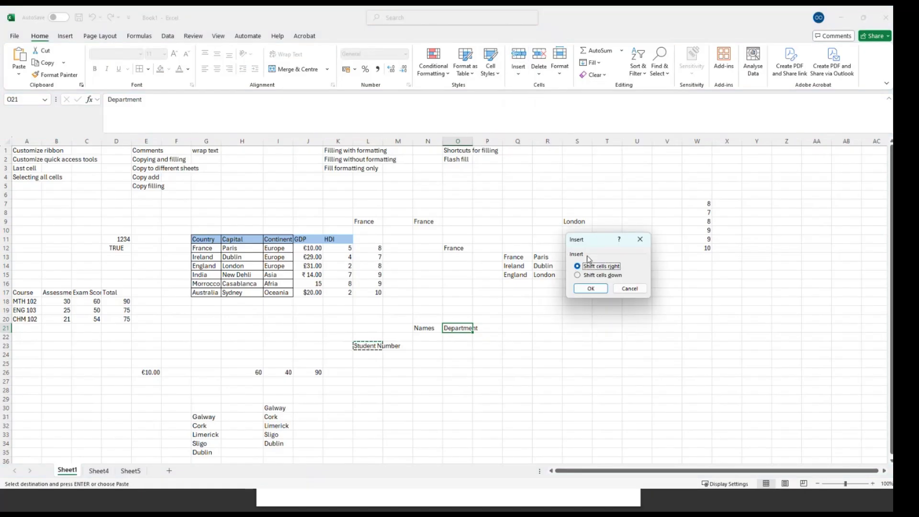
click(591, 288)
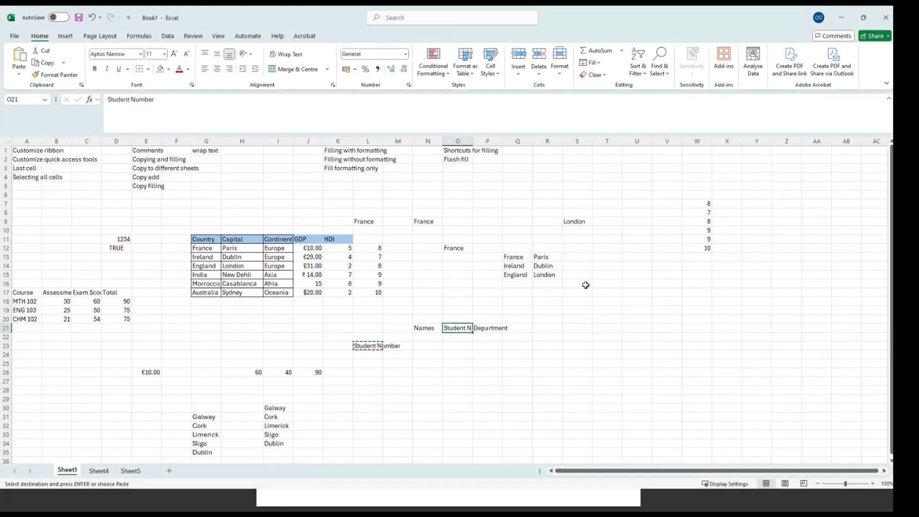
Widen column O to fit the Student Number header and widen column N for full names
click(463, 347)
click(467, 328)
drag(472, 140, 492, 140)
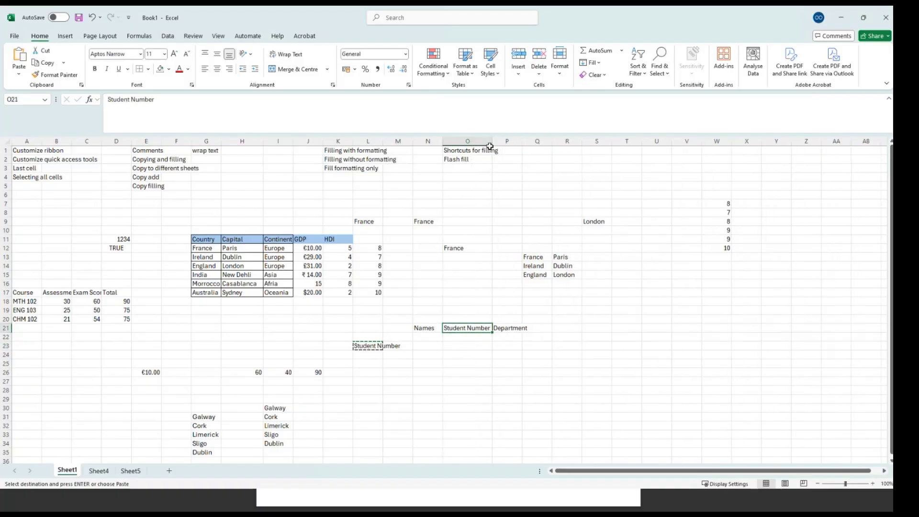
click(428, 335)
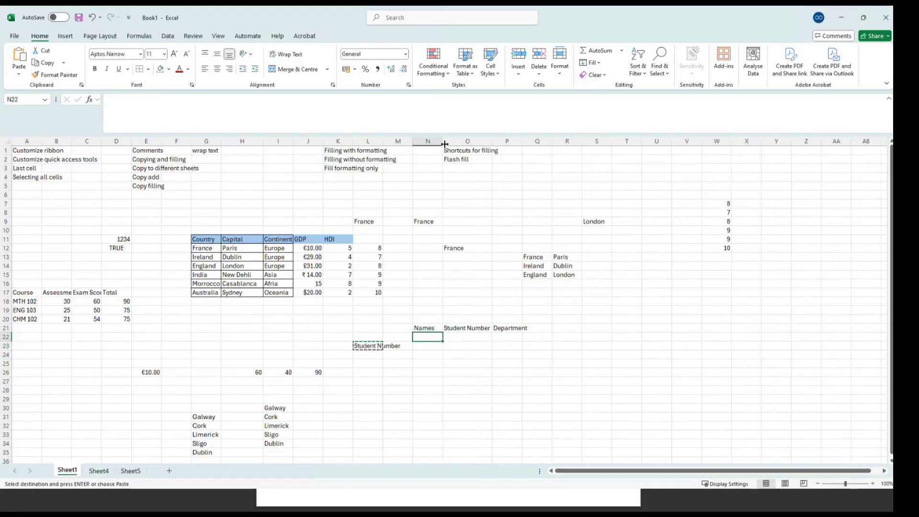
drag(442, 140, 481, 139)
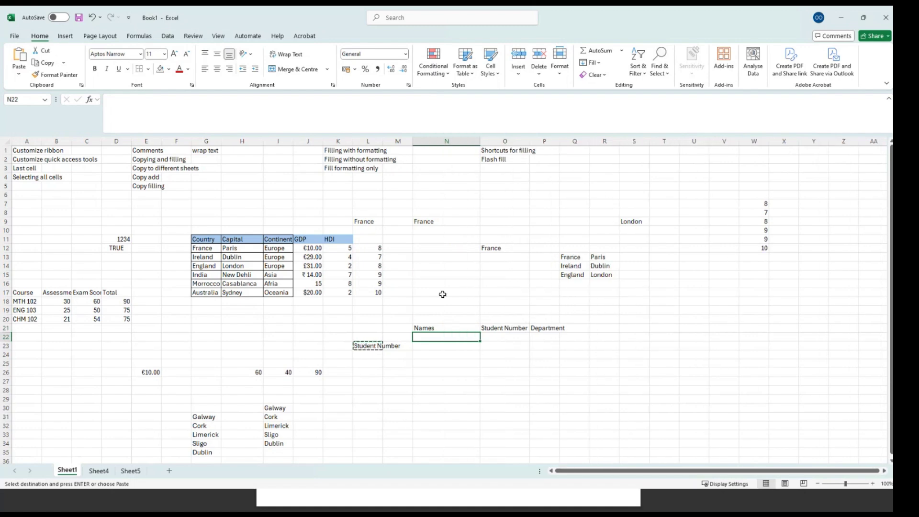
Enter the first student's full name in N22 and the student number in O22
double_click(438, 337)
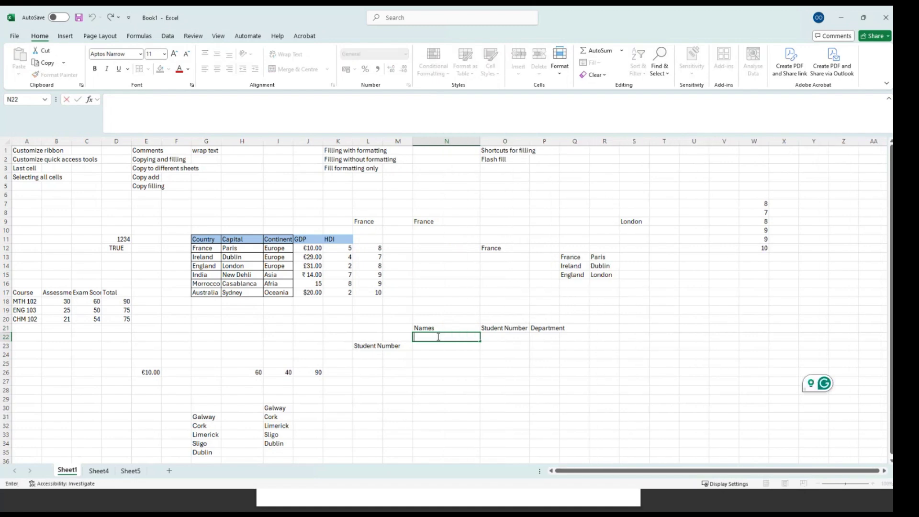
text(Michael)
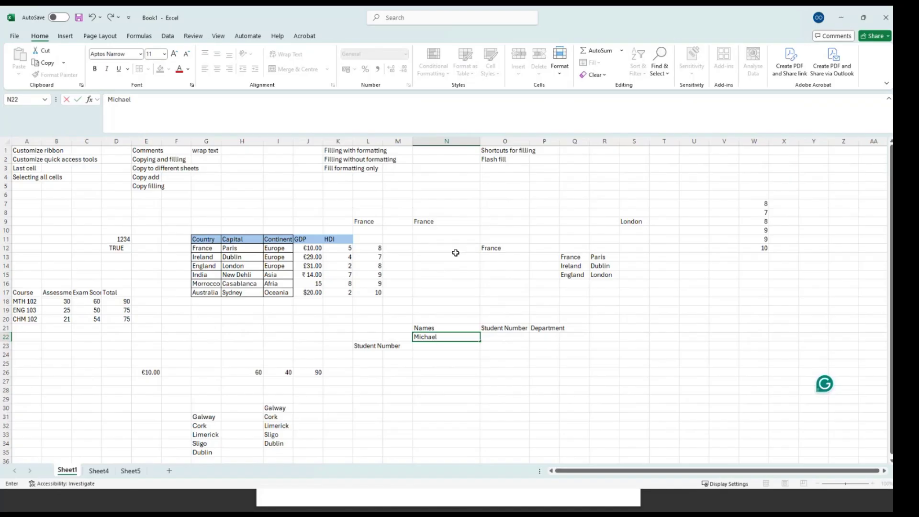
text(Frank)
key(Tab)
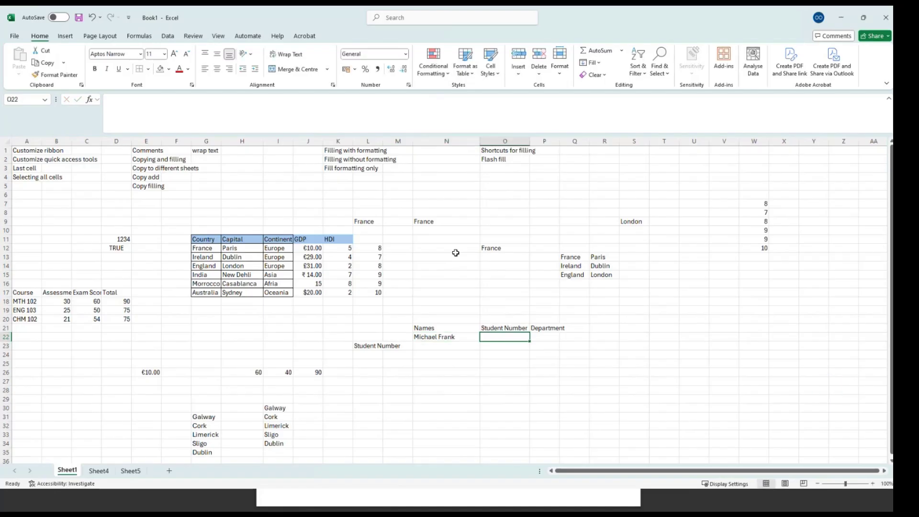
text(S00)
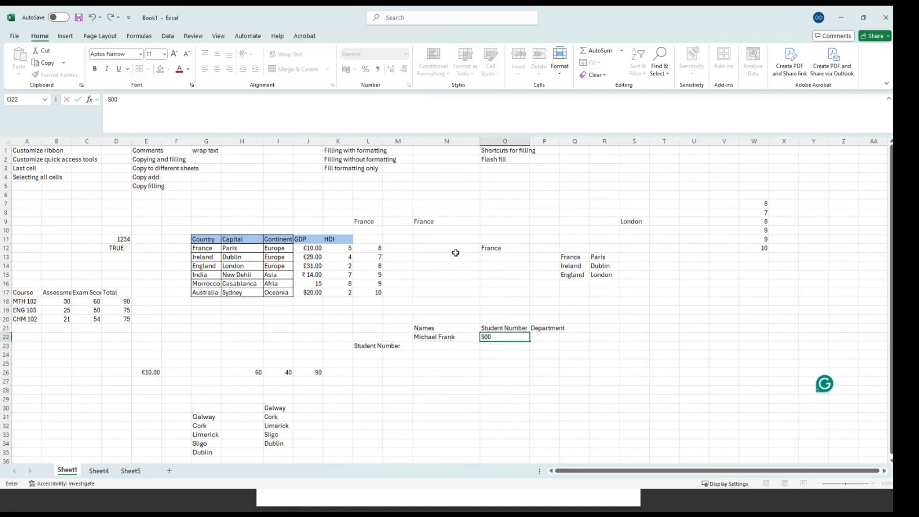
text(0123435)
key(Return)
key(Up)
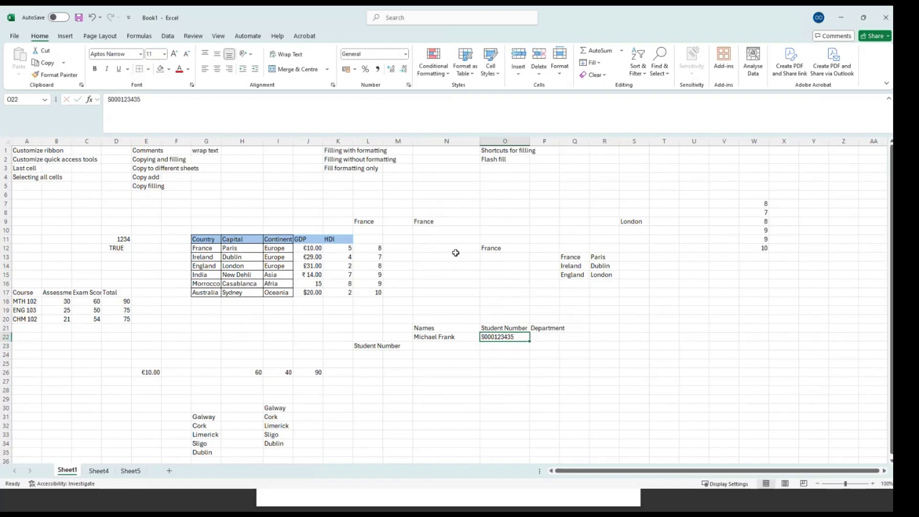
Enter Civil Engineering as the first student's department in P22, then move to N23 for the next record
key(Right)
text(C)
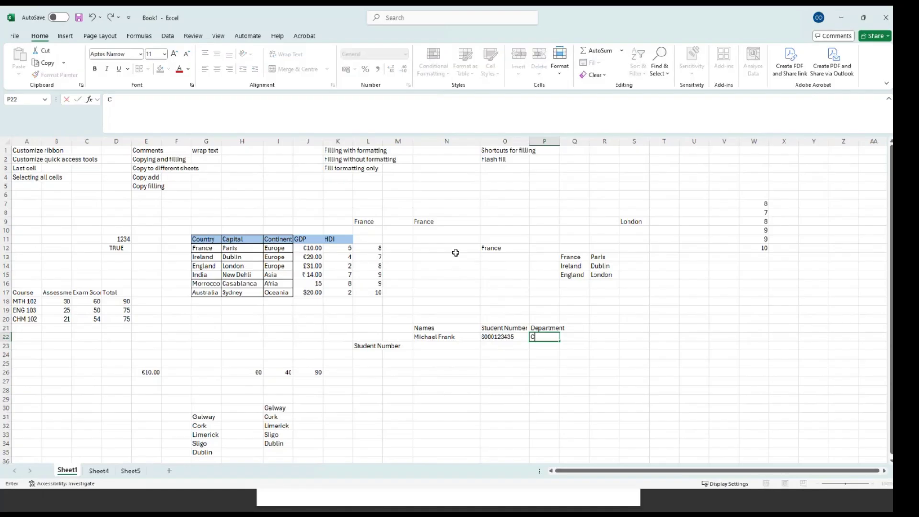
text(ivil Engi)
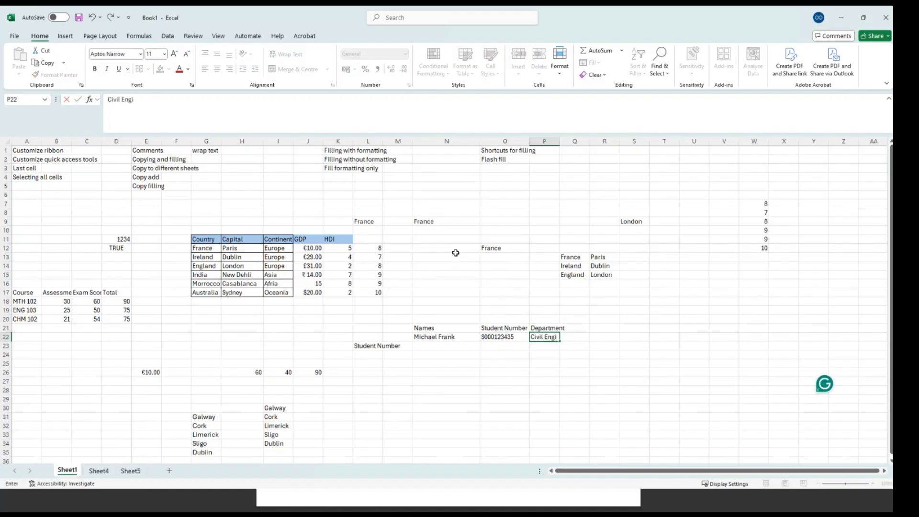
text(neering)
key(Return)
key(Left)
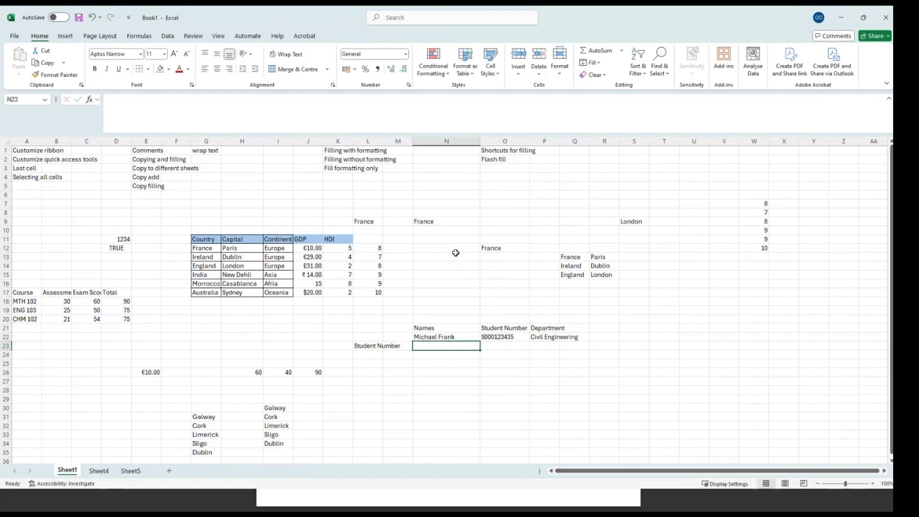
Enter two more student names in N23 and N24, and fill the student number series from O22 down to O24
text(Phill)
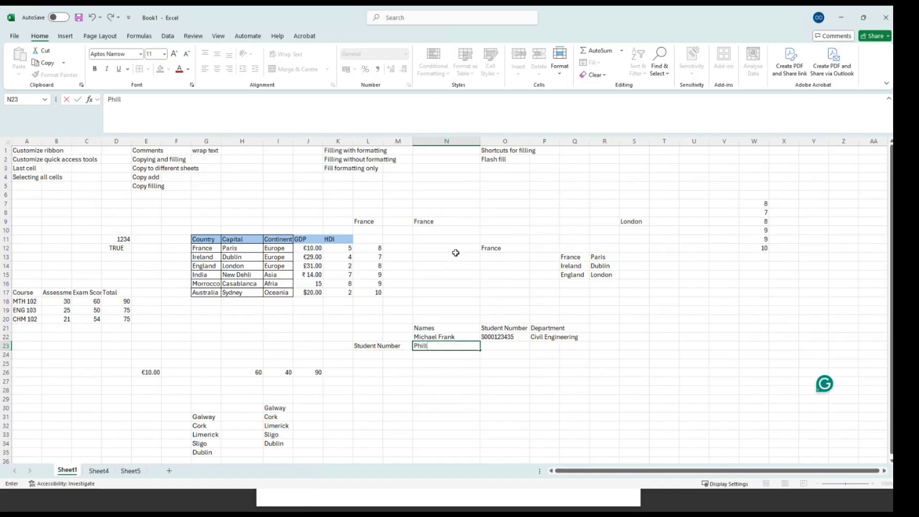
text(p)
key(Return)
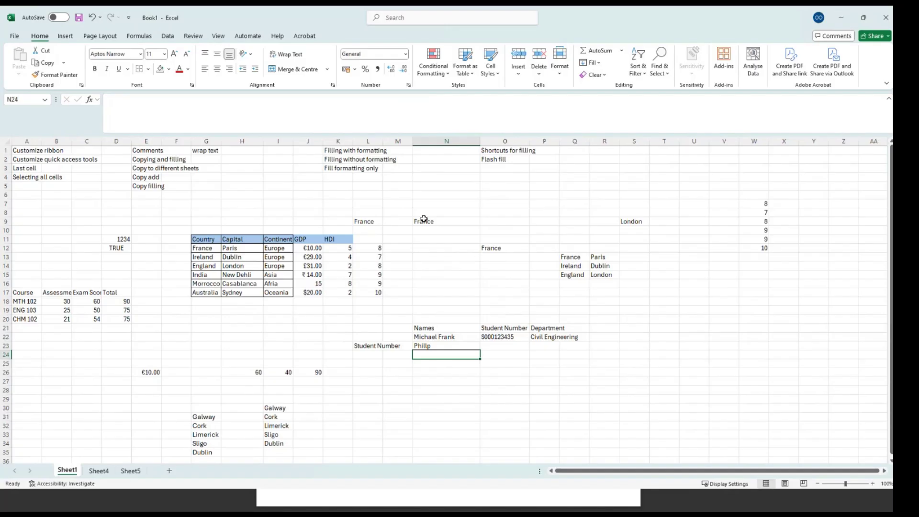
text(J)
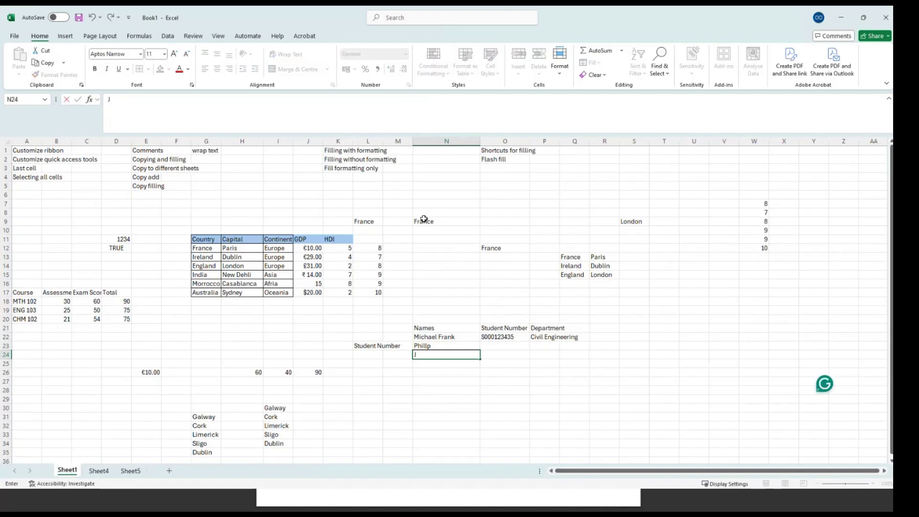
text(essice)
key(Tab)
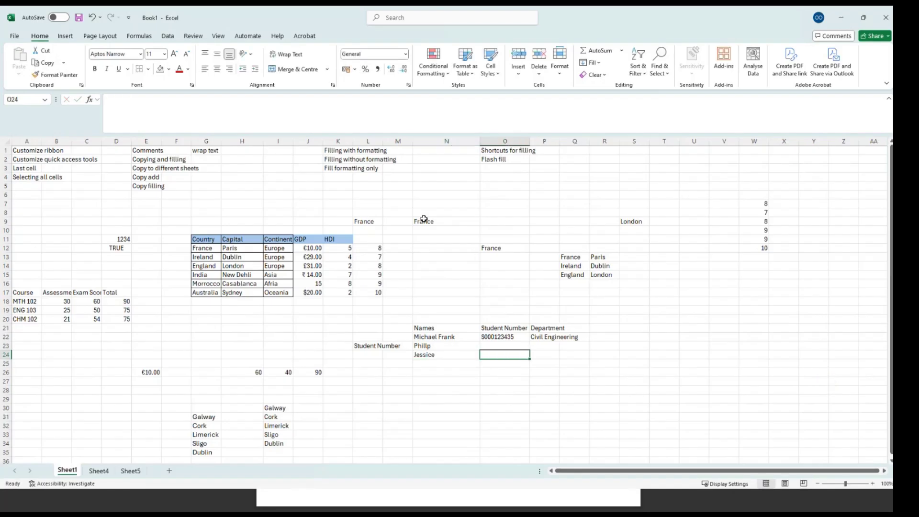
click(516, 337)
drag(530, 342, 530, 358)
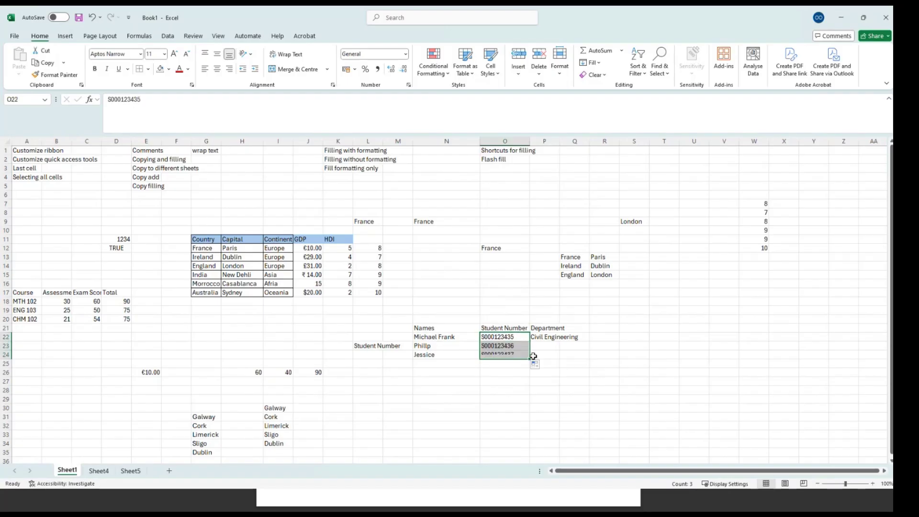
Enter Mechniincal Engieering as the second student's department in P23
click(548, 346)
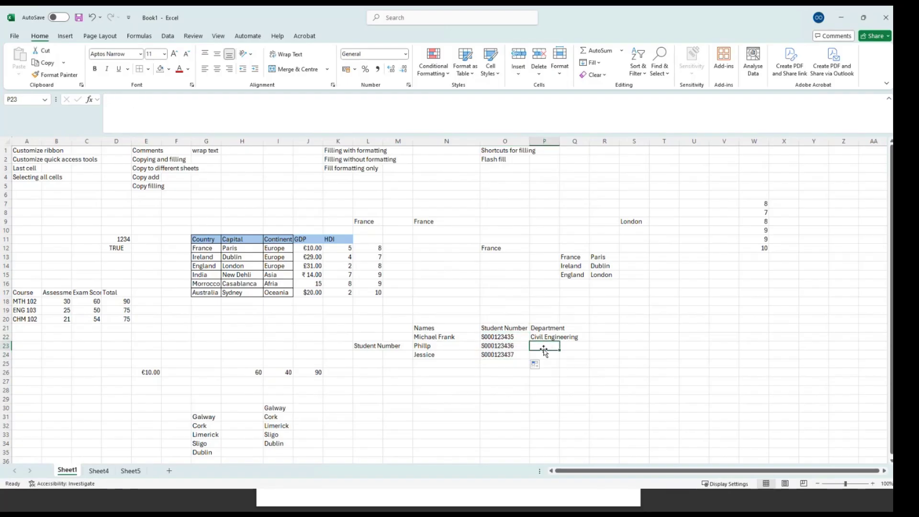
text(M)
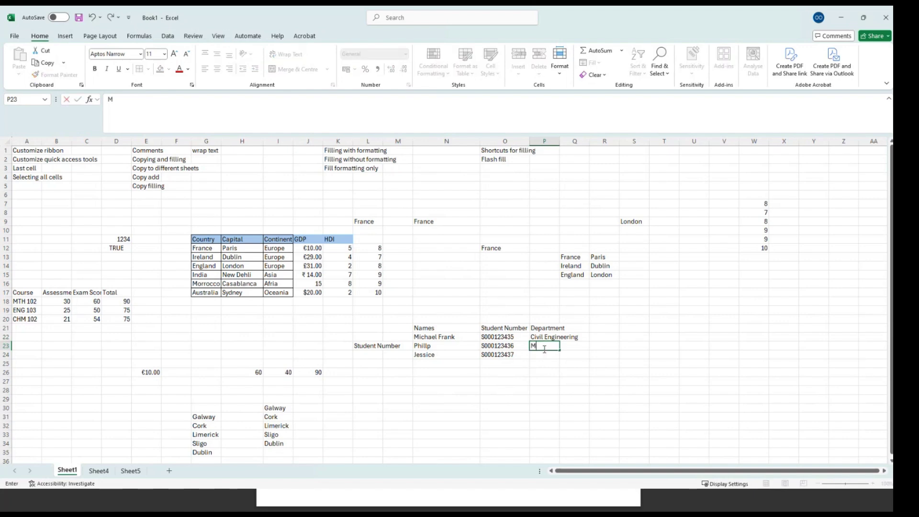
text(echniincal)
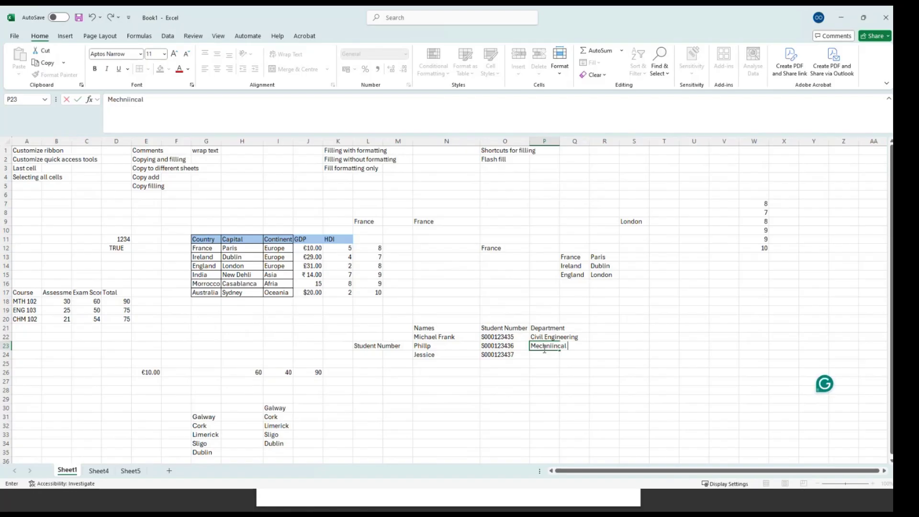
text( Engiee)
key(BackSpace)
key(BackSpace)
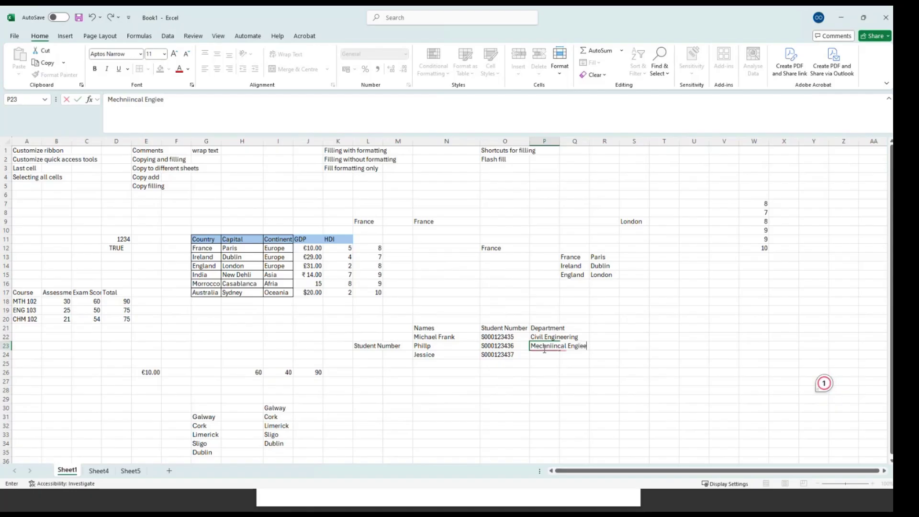
text(ring)
click(542, 357)
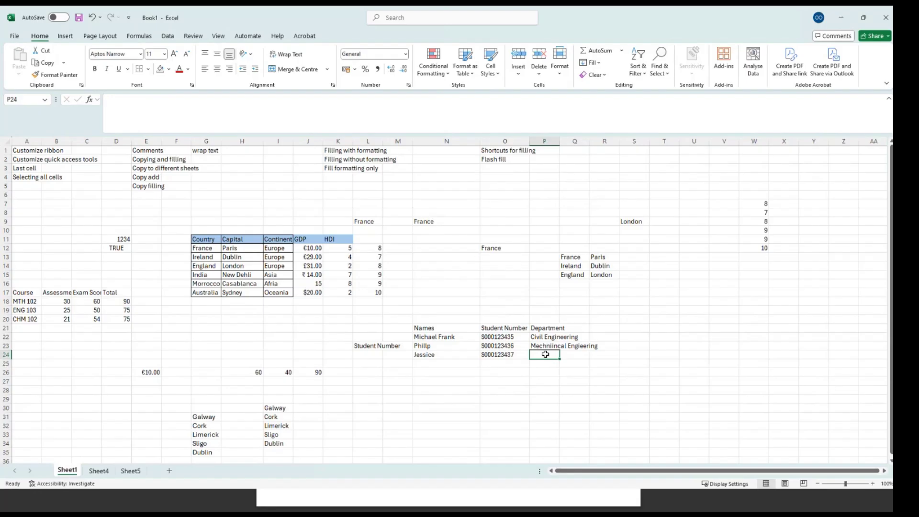
Enter Mechatronics as the third student's department in P24
text(M)
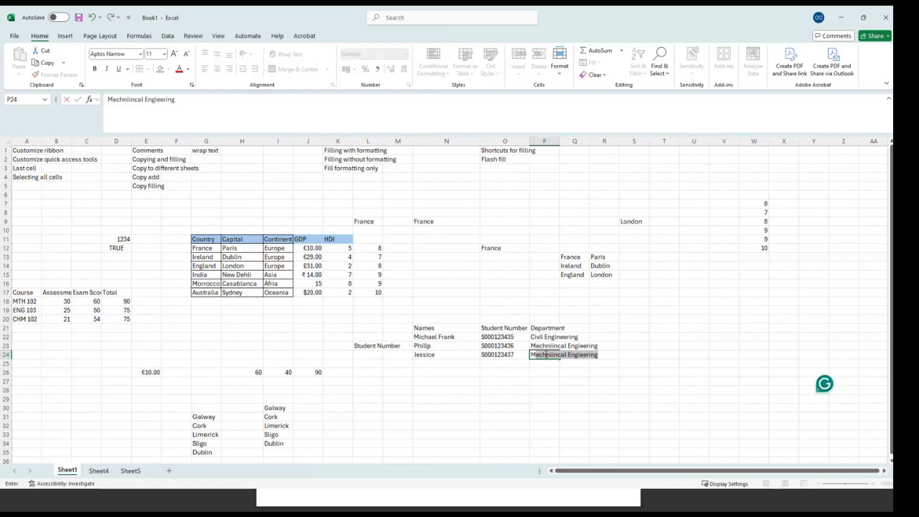
text(echat)
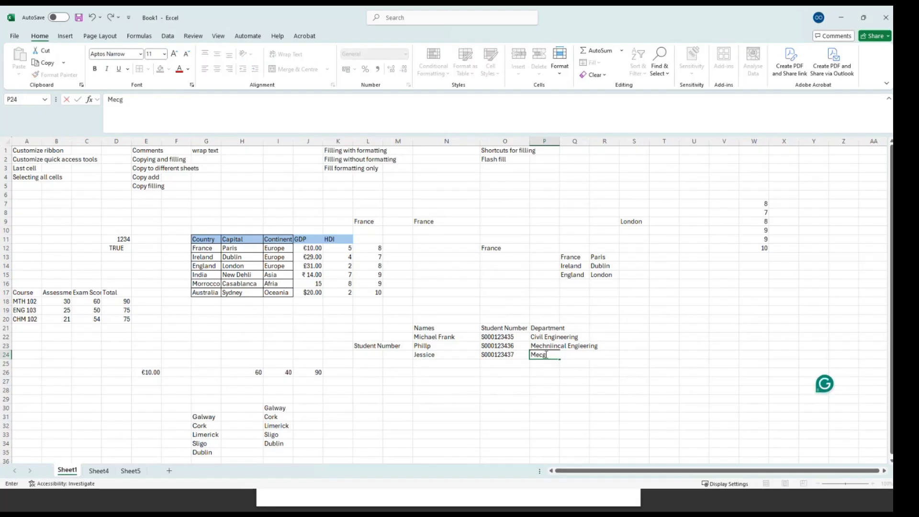
text(ronics)
click(532, 395)
click(554, 354)
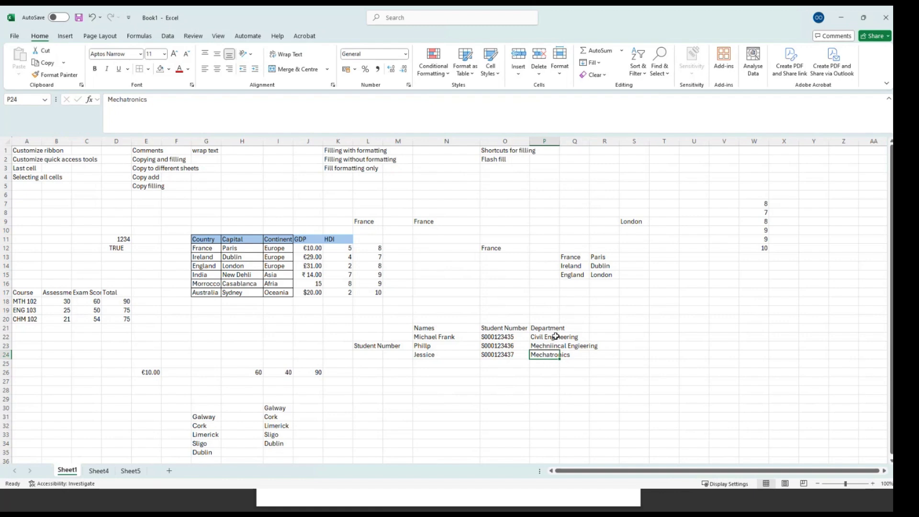
Start a spelling check on the student table N21:P24 and move the Spelling dialog clear of the table
key(shift+Up)
key(shift+Up)
key(shift+Up)
key(shift+Left)
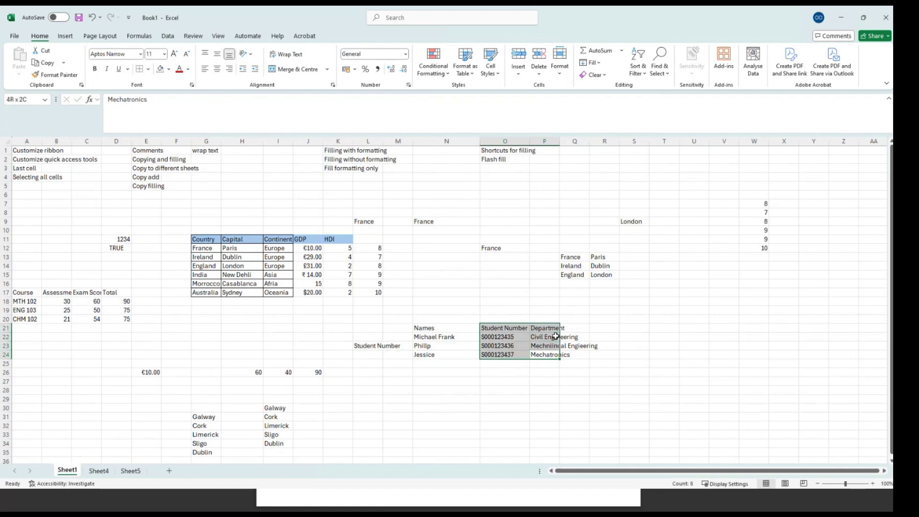
key(shift+Left)
key(shift+Left)
key(shift+Right)
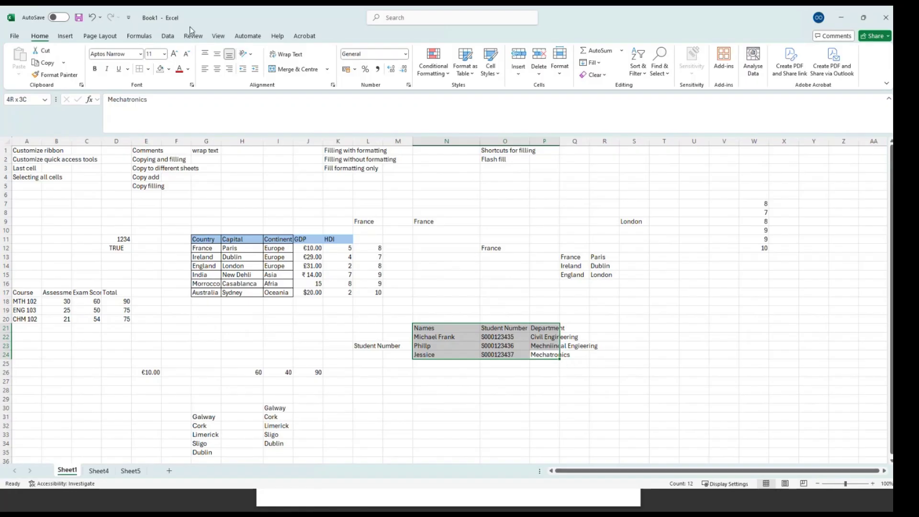
click(203, 38)
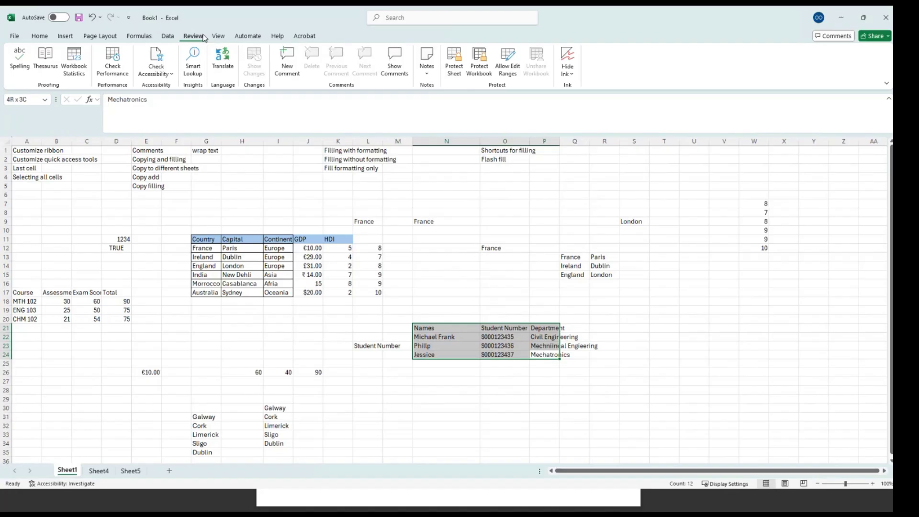
click(20, 59)
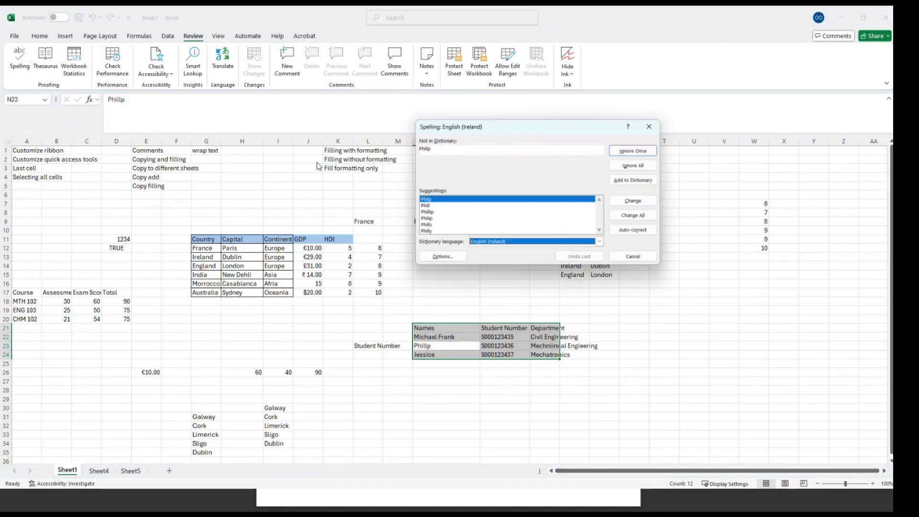
drag(508, 128, 718, 146)
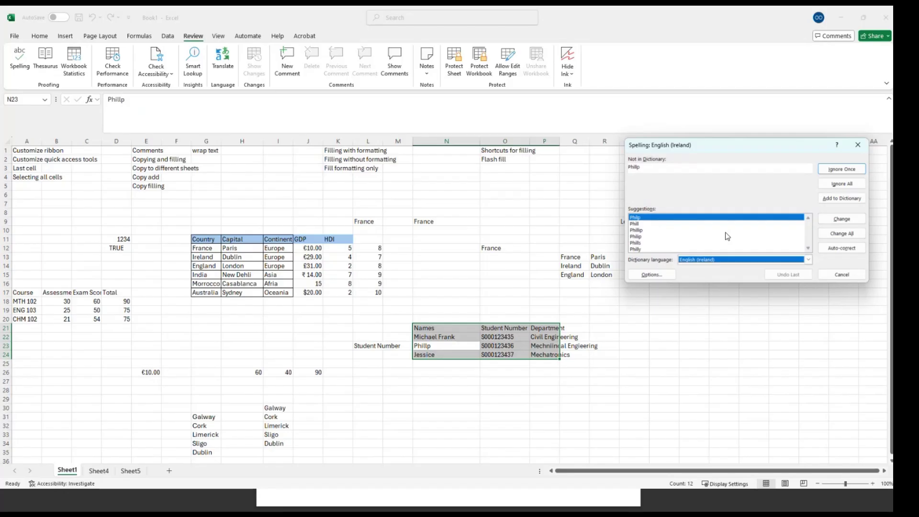
Accept the suggested spellings for the second and third students' names and for Mechanical Engineering in P23, and recheck the selected table
click(836, 222)
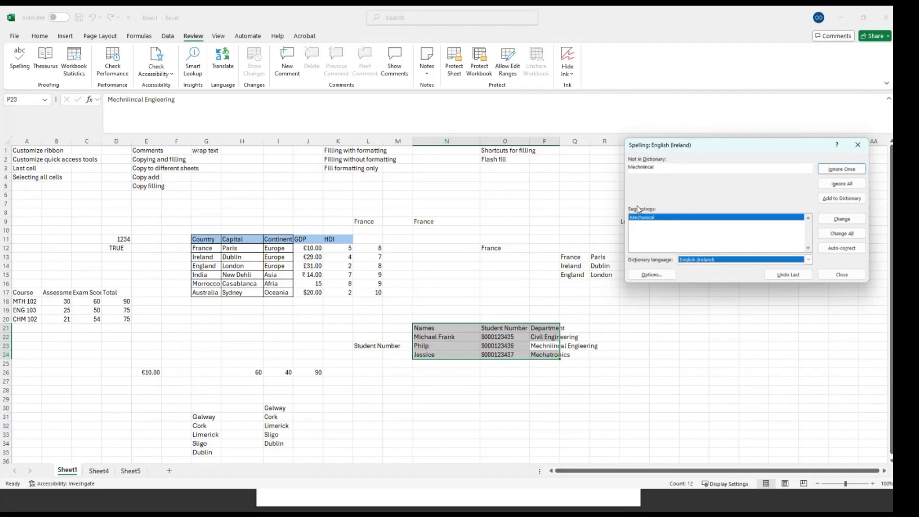
click(837, 221)
click(769, 217)
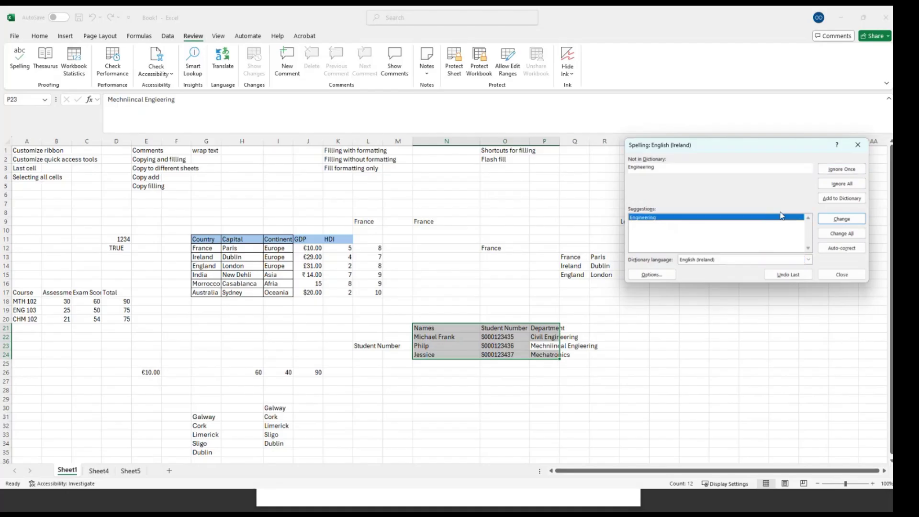
click(836, 220)
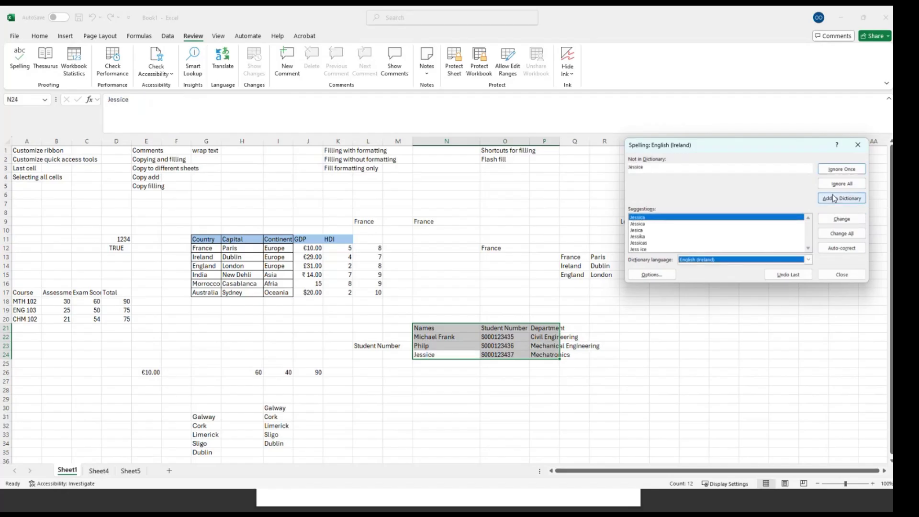
click(831, 238)
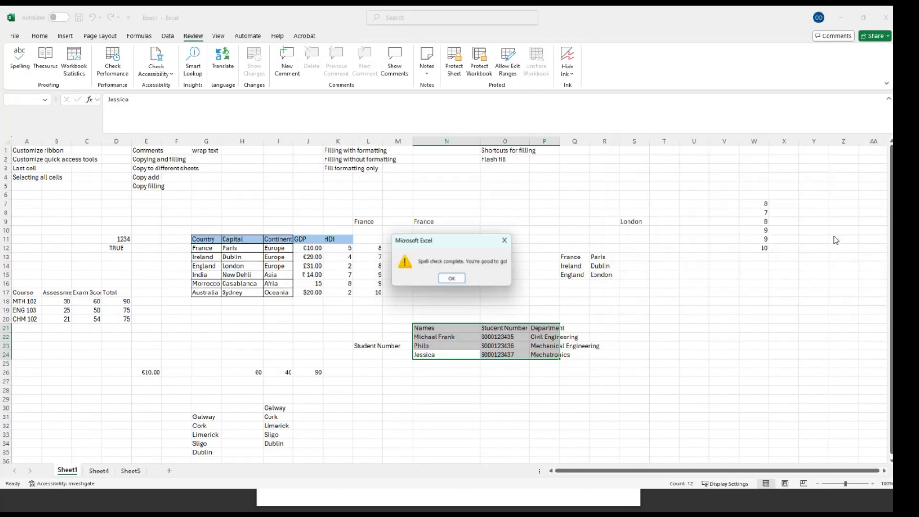
click(462, 282)
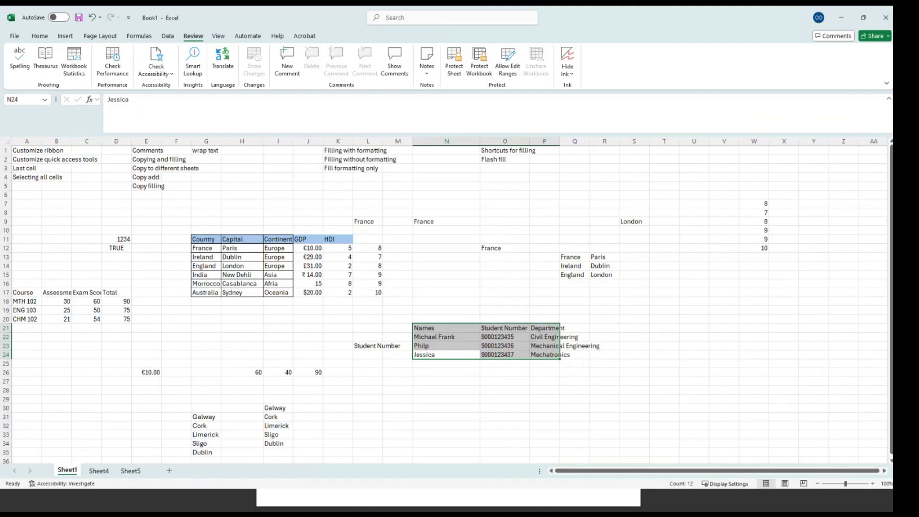
click(13, 63)
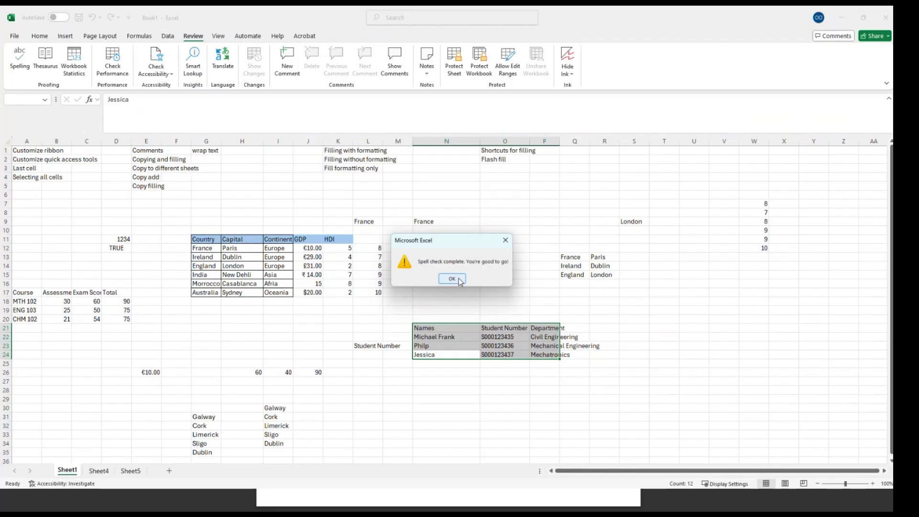
click(459, 280)
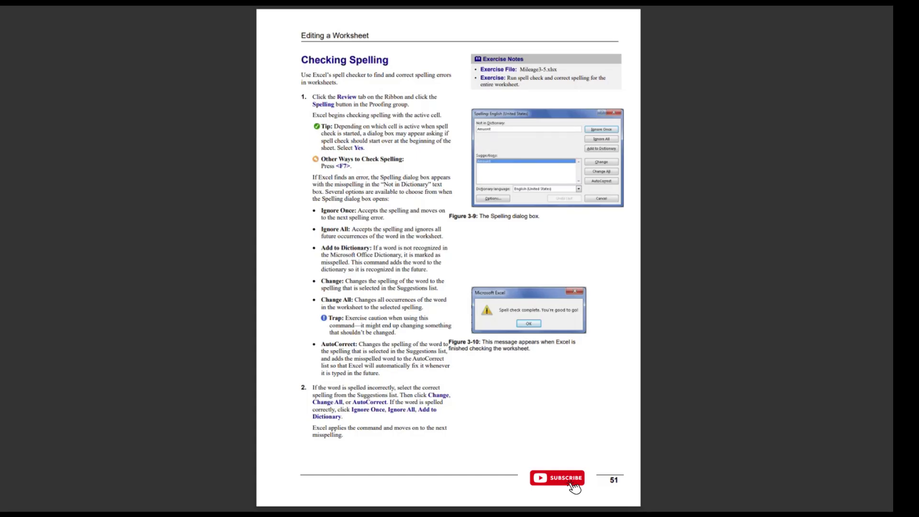
Switch back to Excel and spell-check the sheet from H23, continuing from its beginning, correcting Dehli to Delhi and Afria to Africa
key(alt+Tab)
click(241, 346)
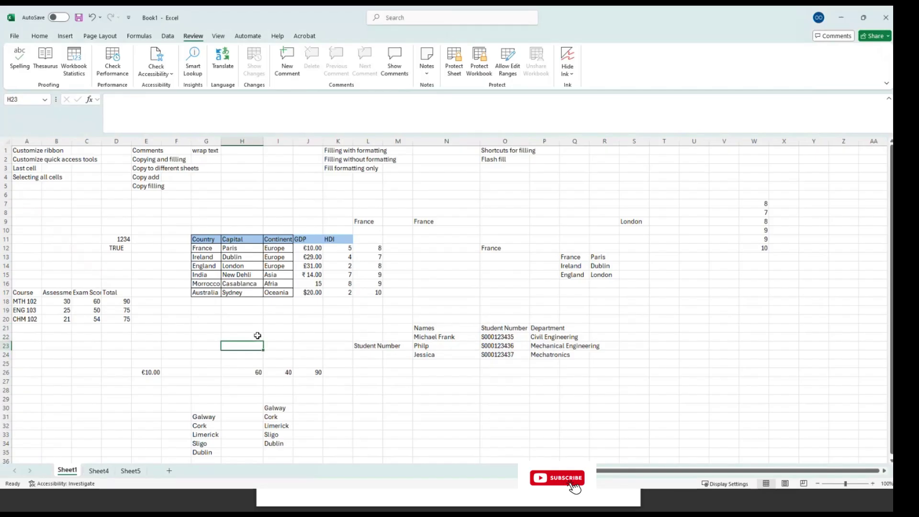
key(F7)
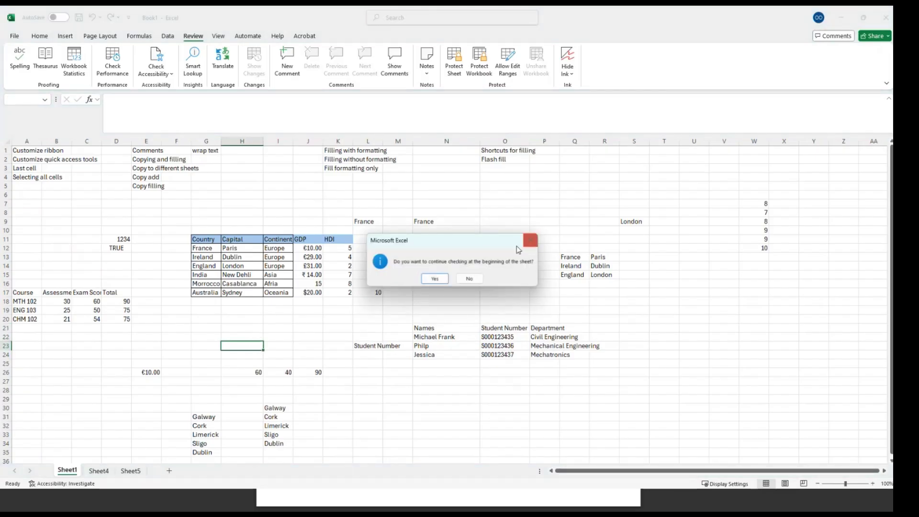
click(434, 280)
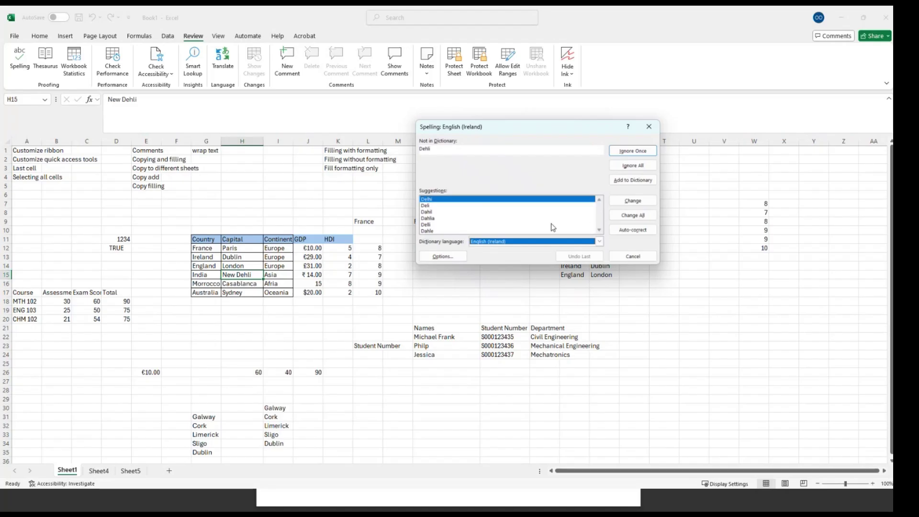
click(635, 206)
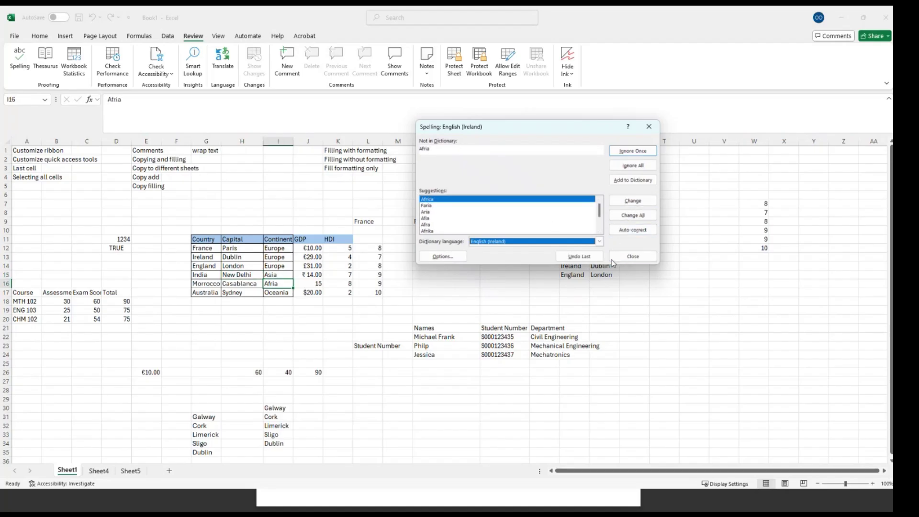
click(627, 216)
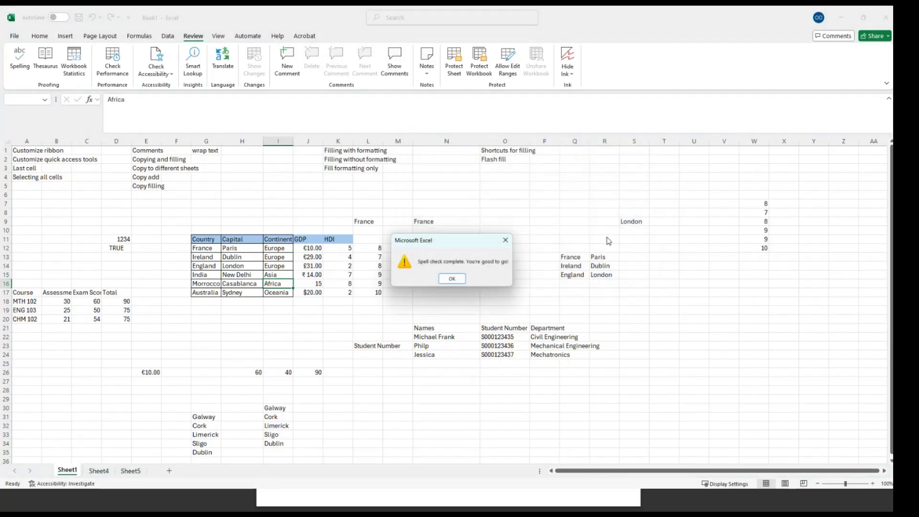
click(436, 279)
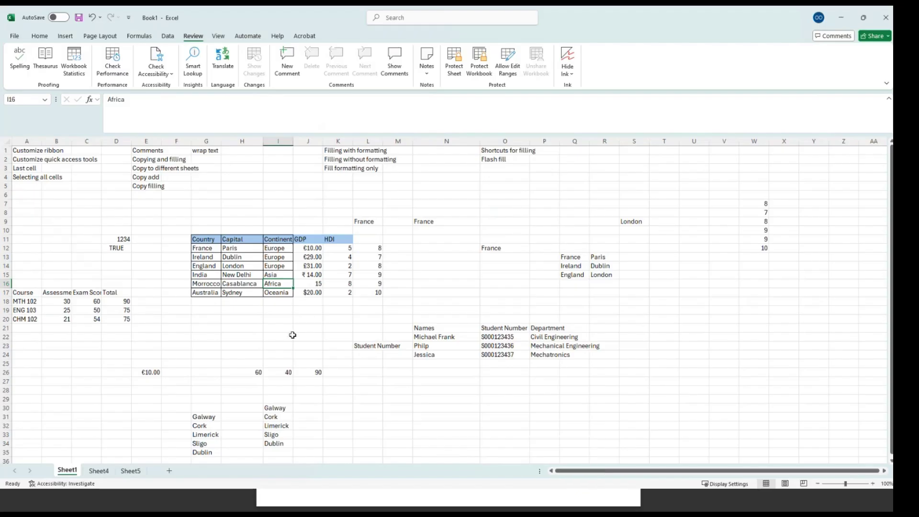
Apply outside borders to the student table's header row N21:P21 and autofit column P to its contents
click(289, 335)
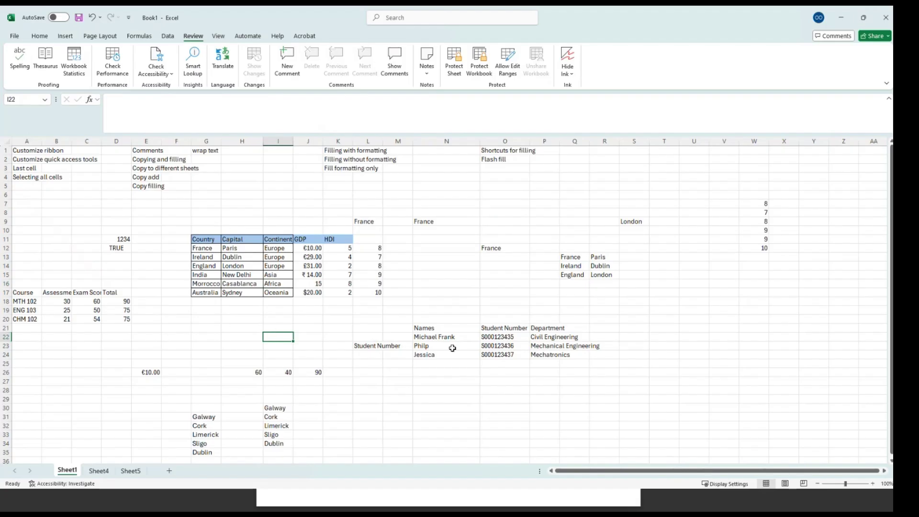
click(424, 328)
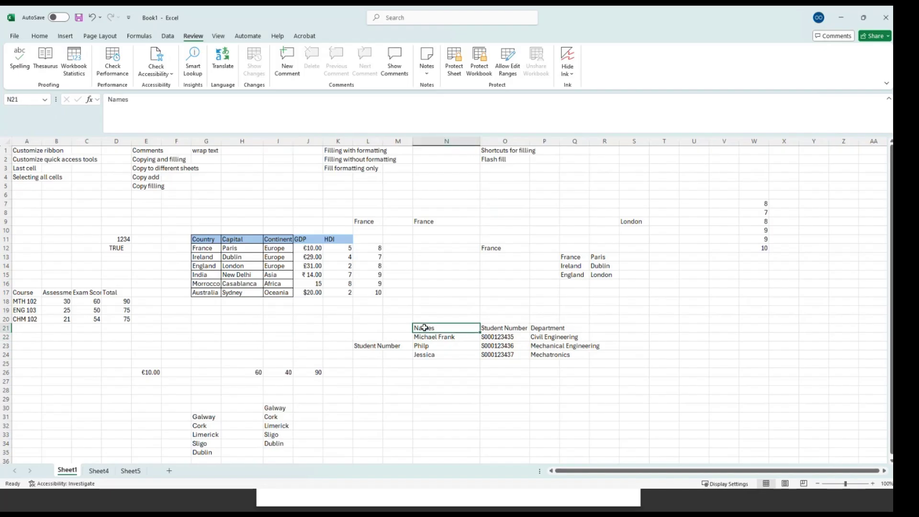
drag(424, 328, 546, 328)
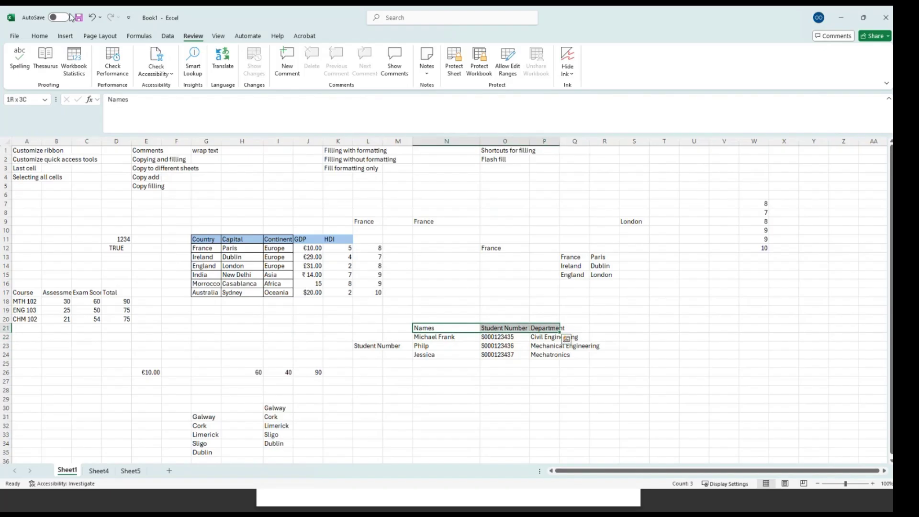
click(39, 36)
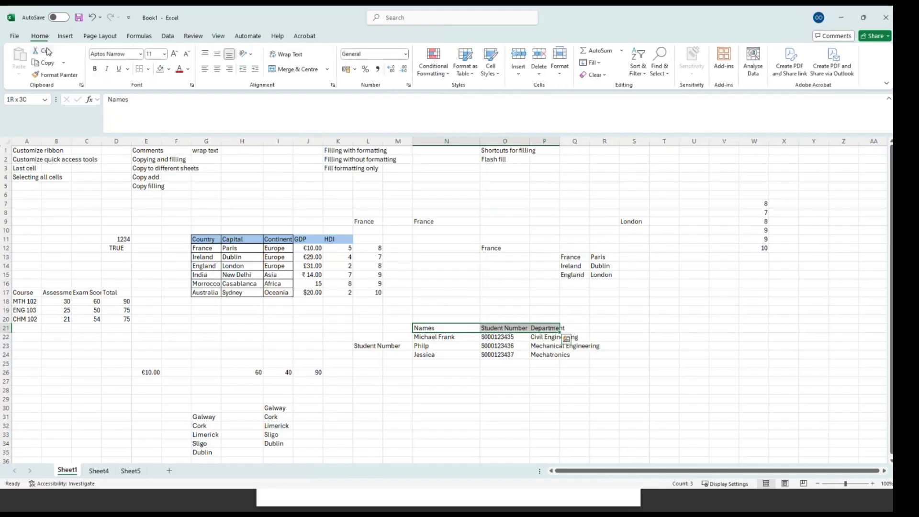
click(147, 69)
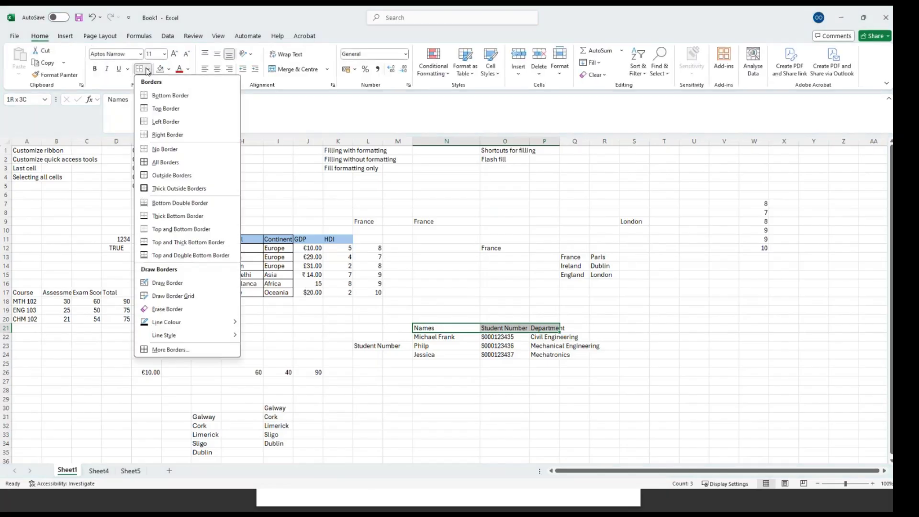
click(165, 176)
click(428, 389)
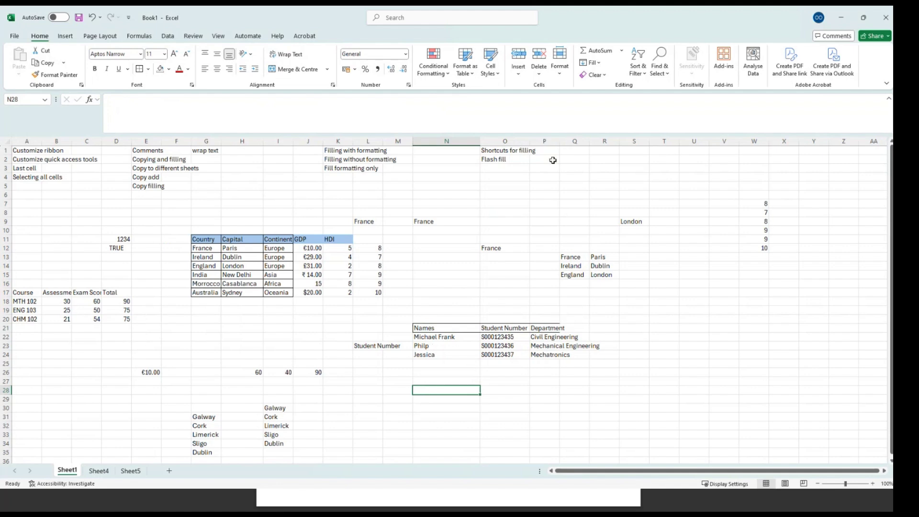
double_click(559, 142)
click(608, 348)
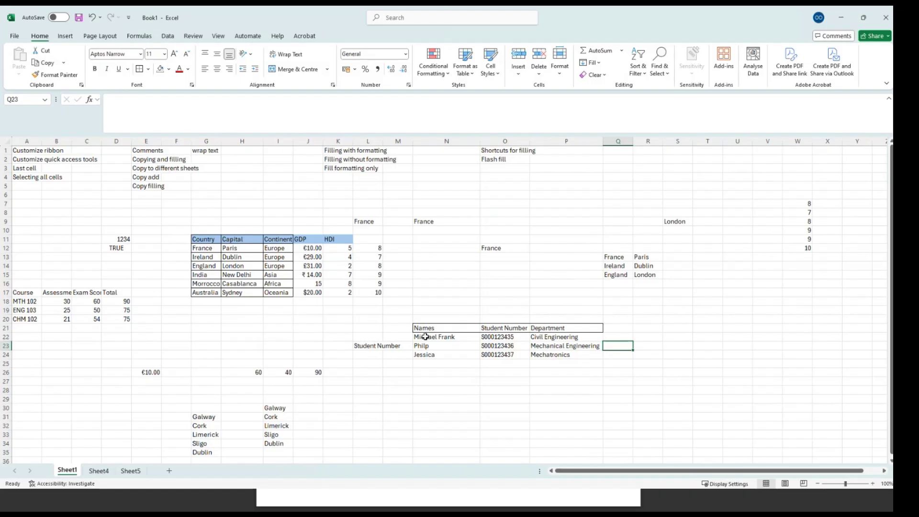
Add a fourth student record in N25:P25 with the student's name, the student number and the department Computing and Electronics
click(430, 363)
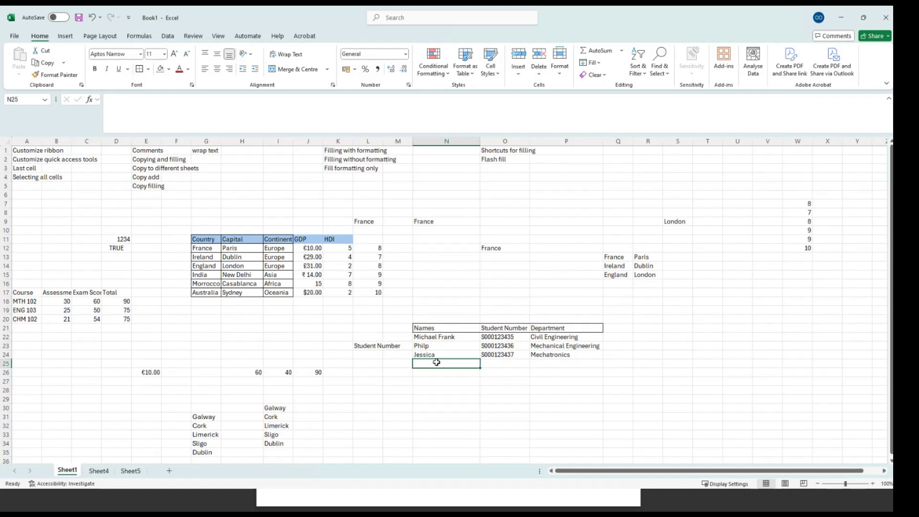
double_click(436, 363)
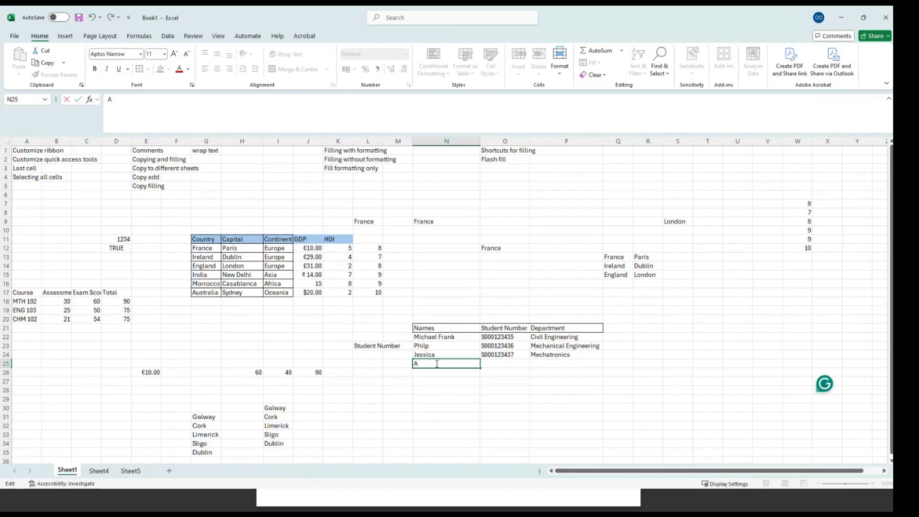
text(nabel)
click(490, 365)
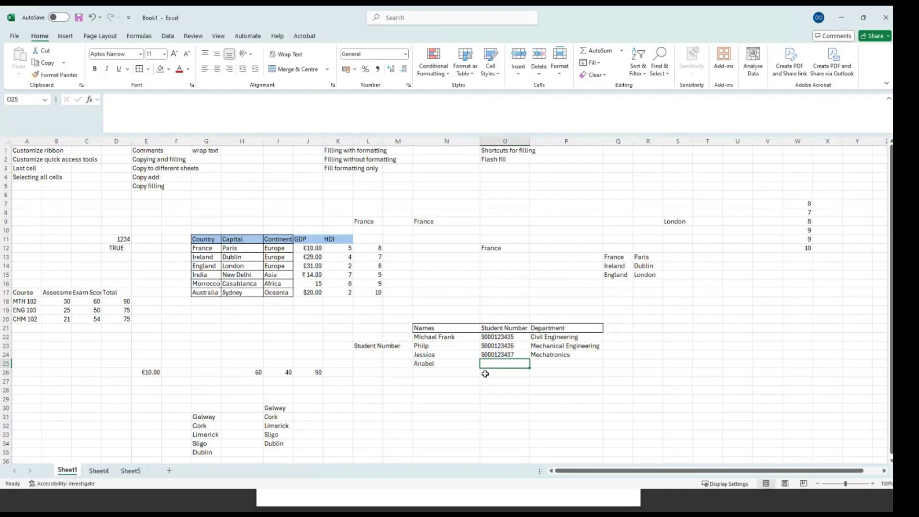
text(S0002)
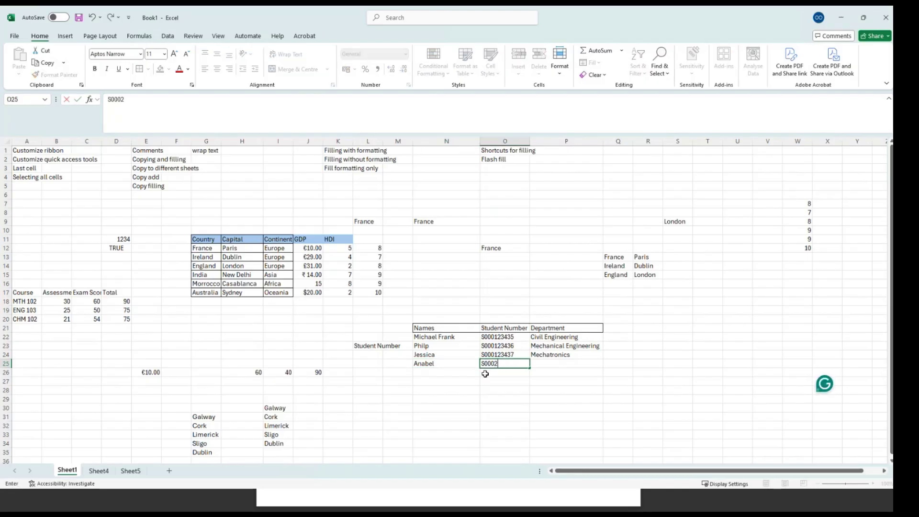
text(34578)
key(Tab)
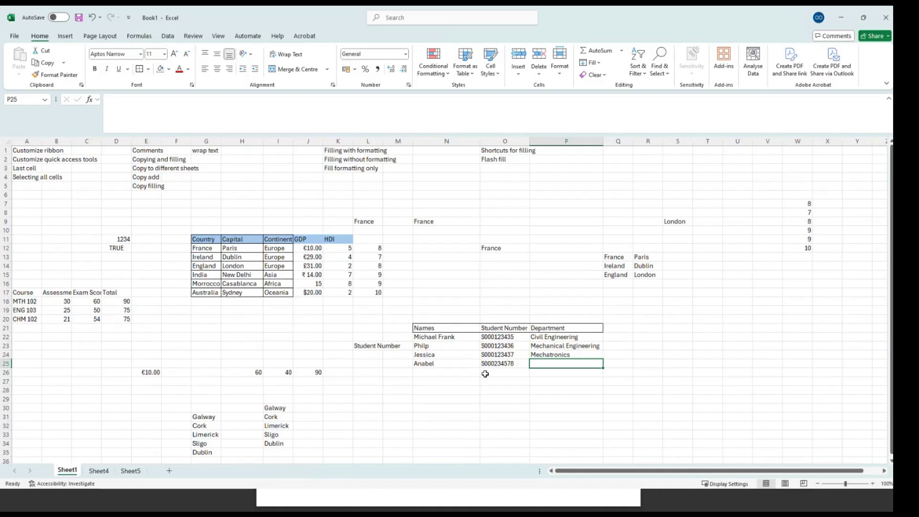
text(Com)
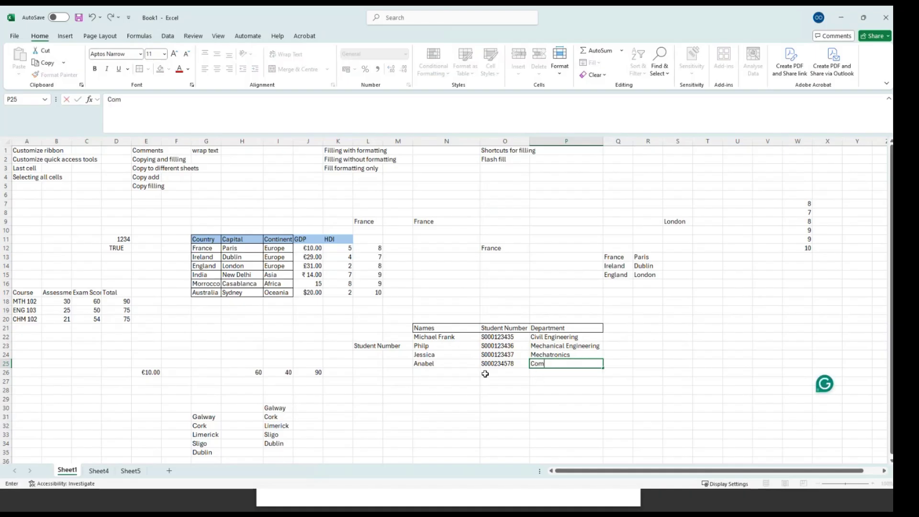
text(puting and Electronics)
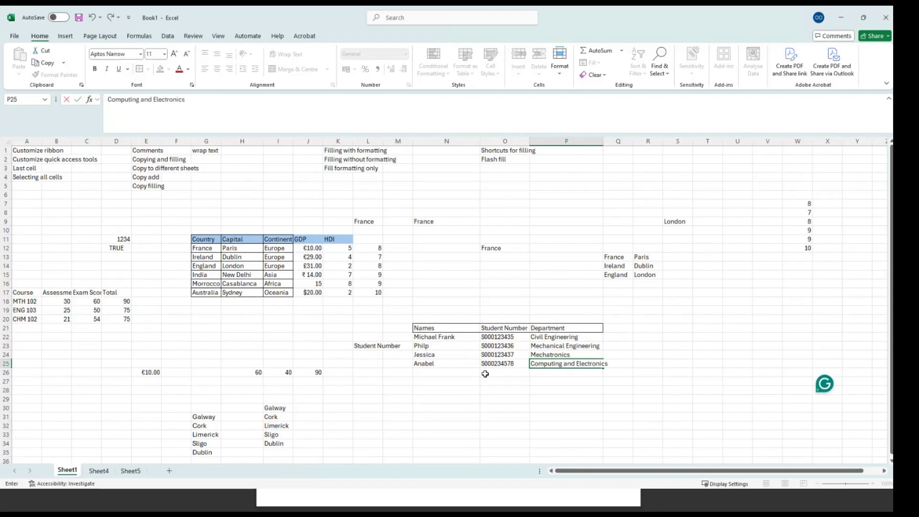
click(495, 373)
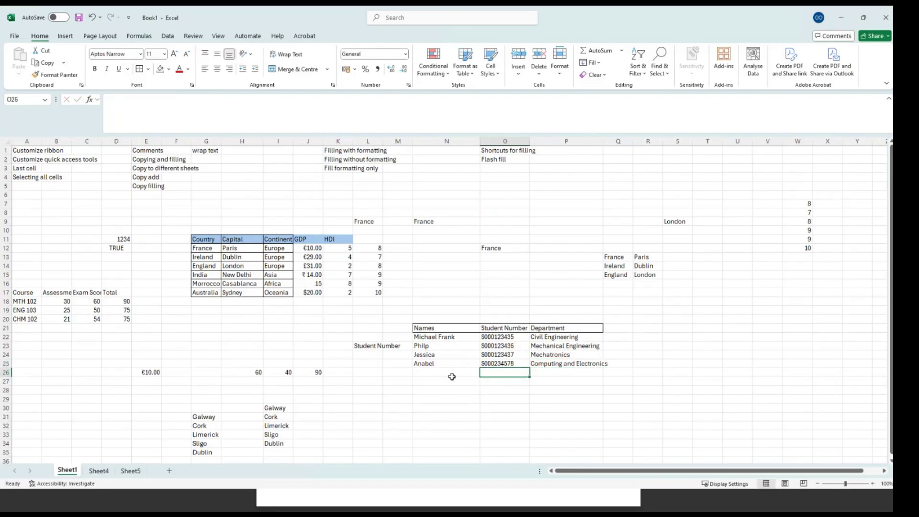
Clear the stray Student Number text from cell L23 beside the student table
click(418, 363)
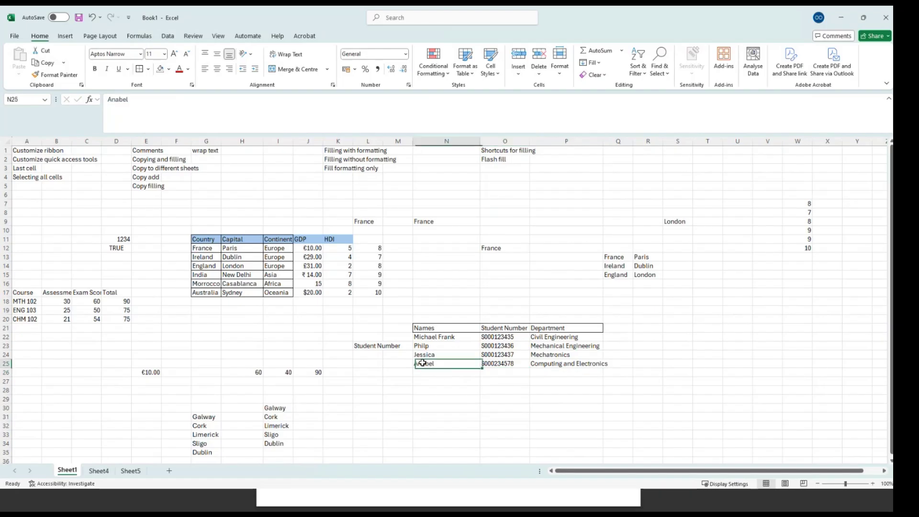
click(376, 347)
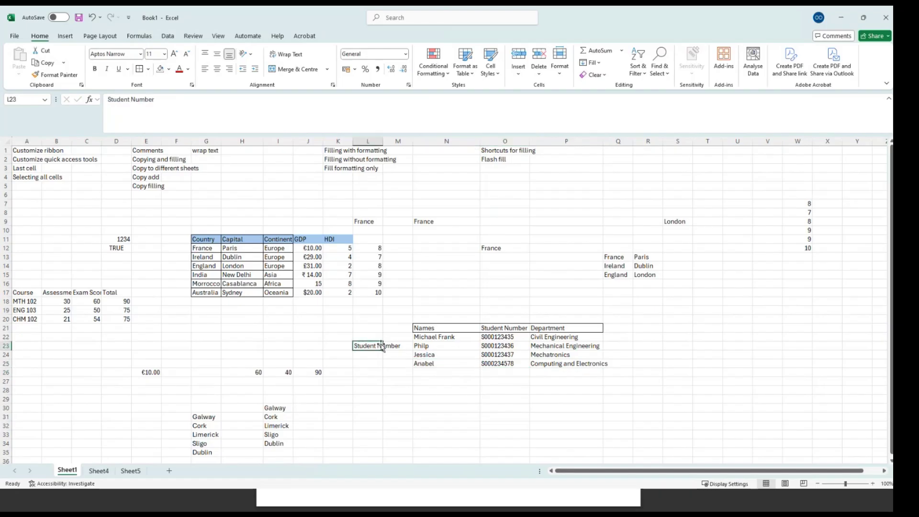
key(Delete)
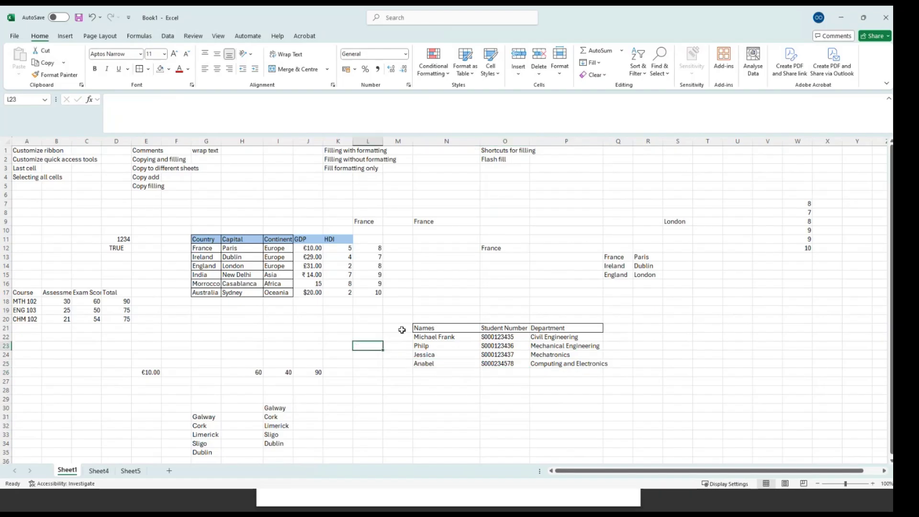
Cut the student record in N25:P25 and insert the cut cells at N22:P22, directly below the table's header row
click(424, 365)
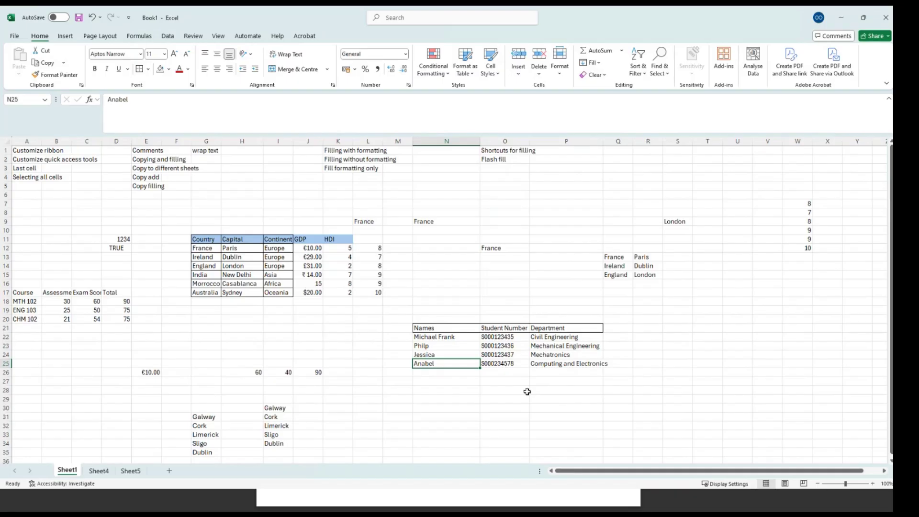
key(shift+Right)
key(shift+Right)
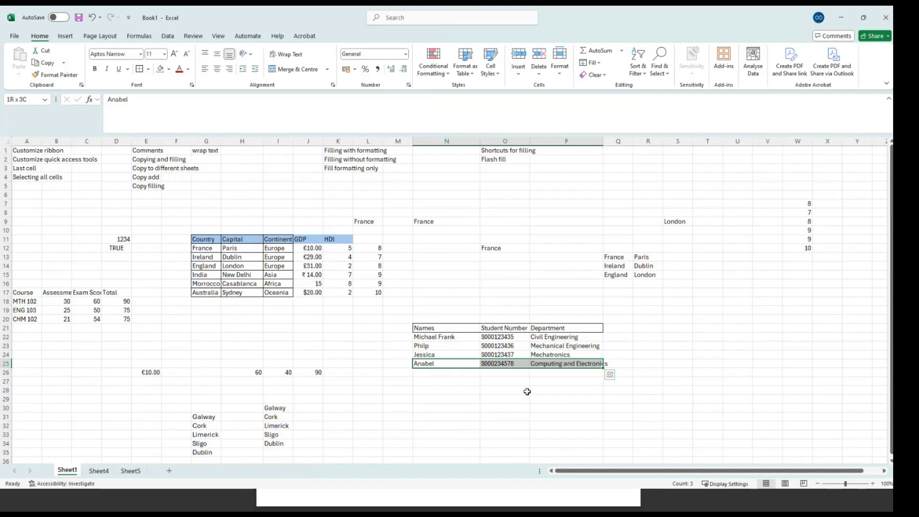
key(ctrl+c)
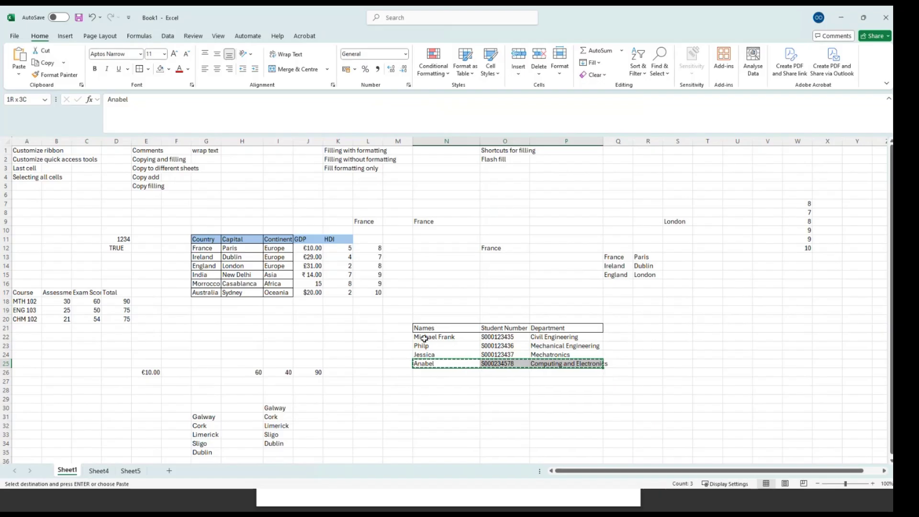
click(424, 338)
key(shift+Right)
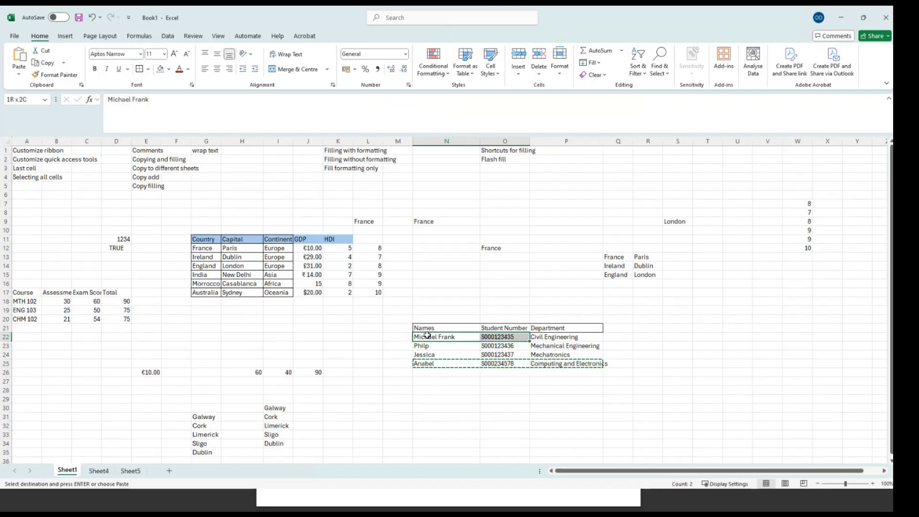
key(shift+Right)
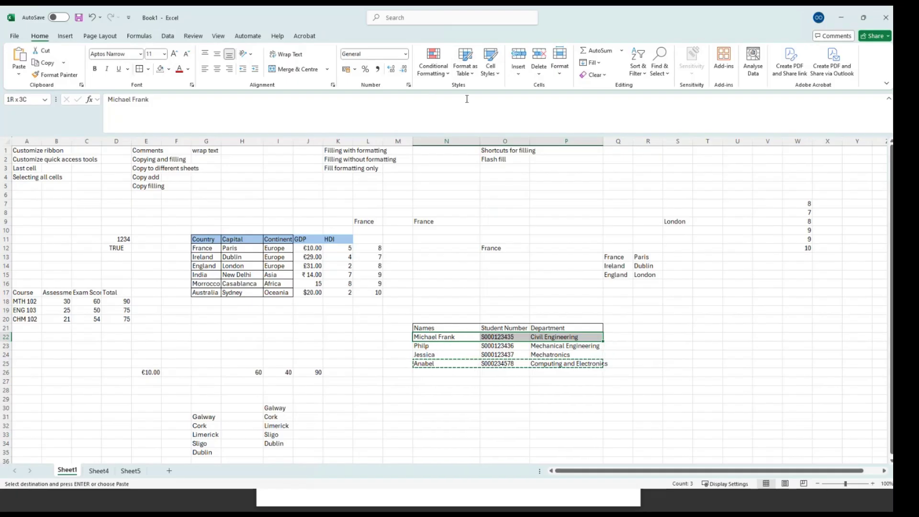
click(520, 75)
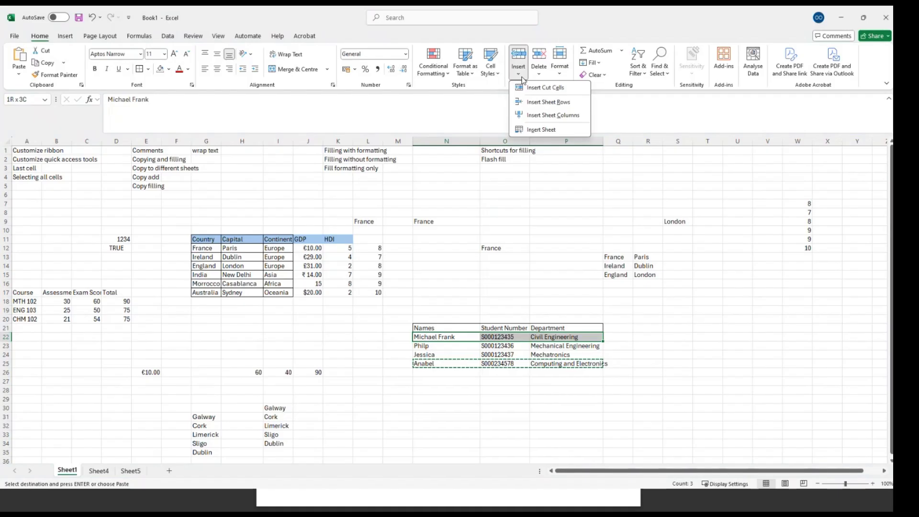
click(533, 89)
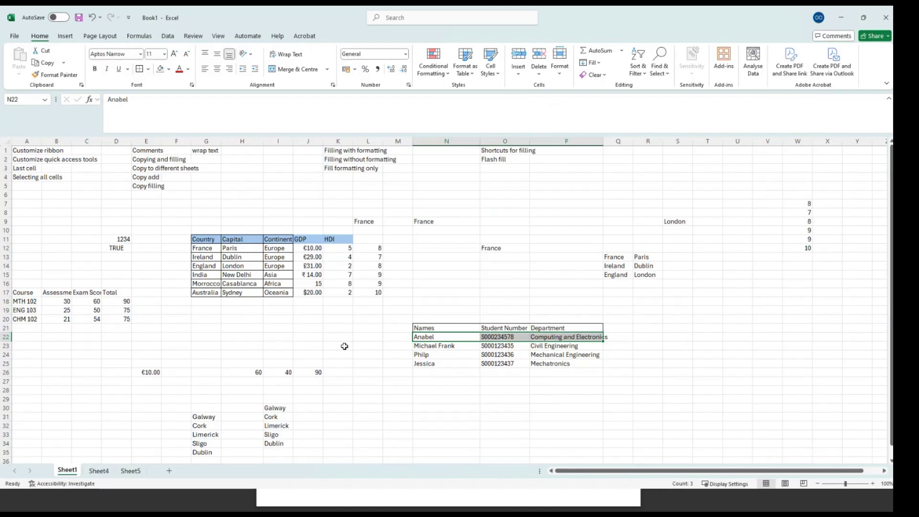
Insert a blank sheet row at row 28 and a blank sheet column at column U
click(6, 390)
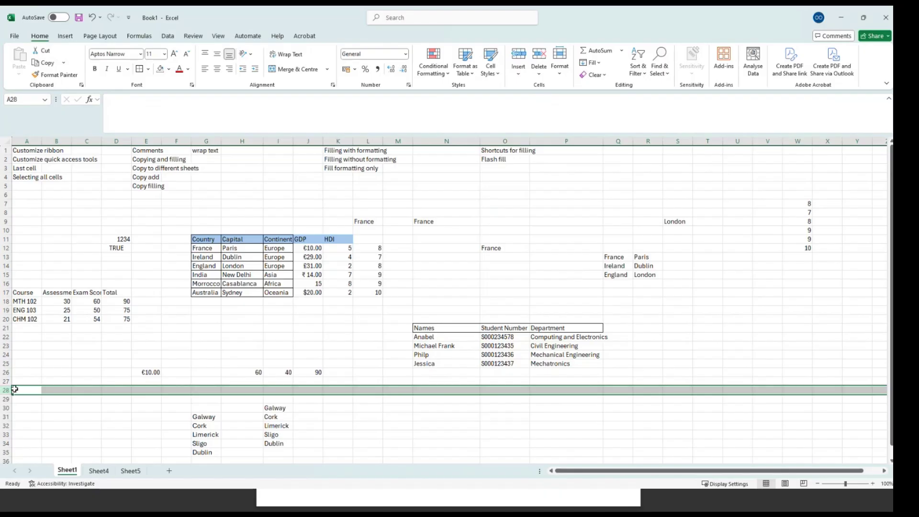
right_click(8, 390)
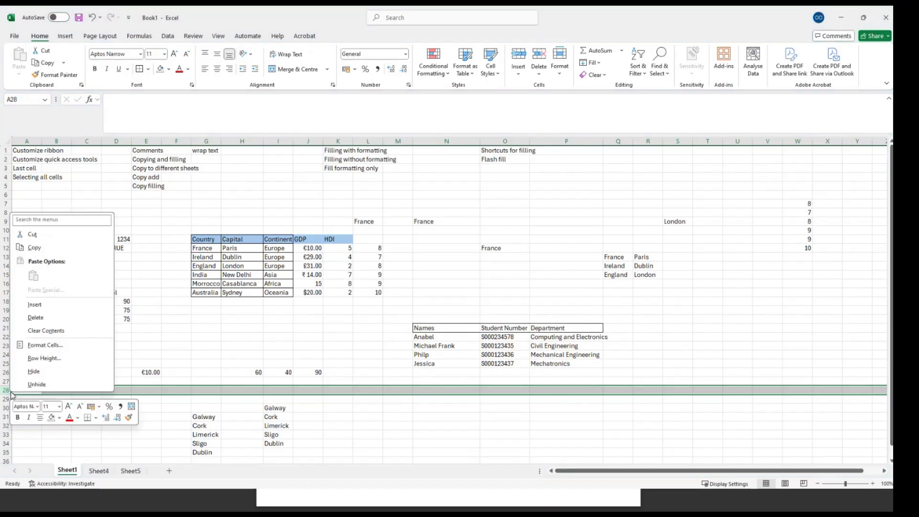
click(33, 307)
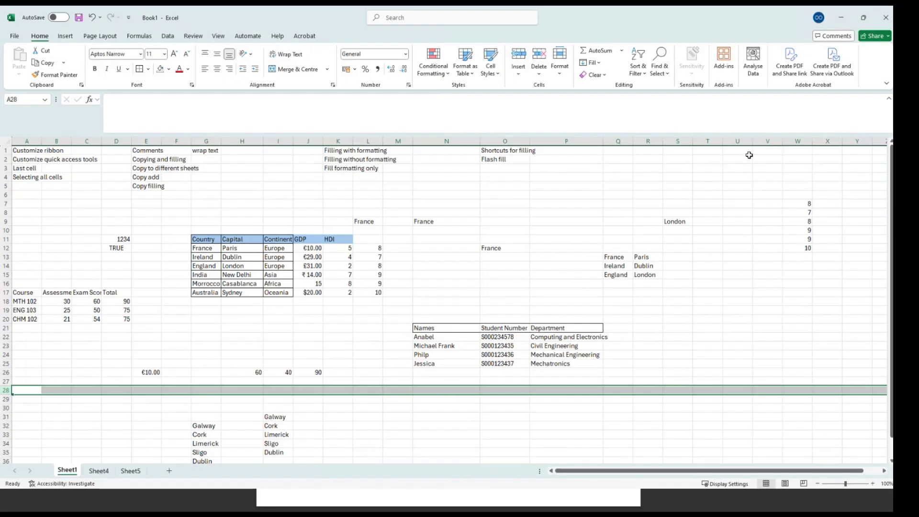
click(738, 141)
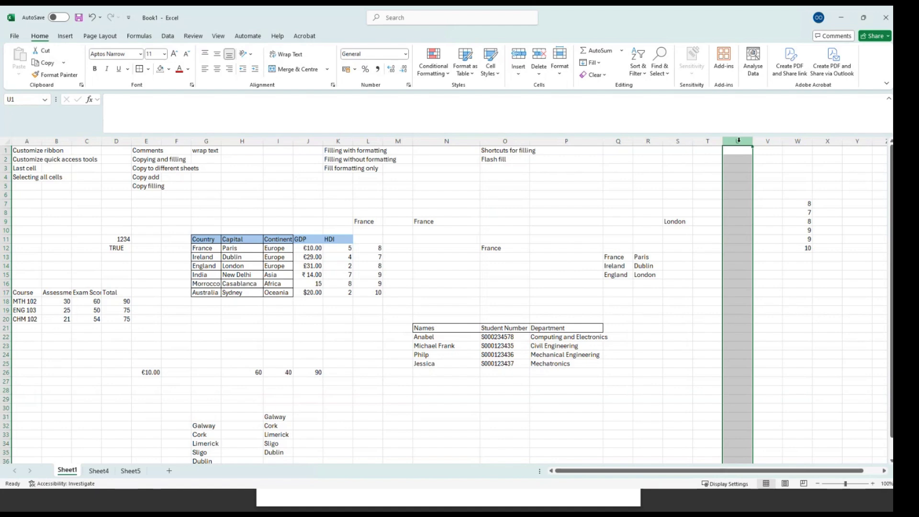
right_click(739, 141)
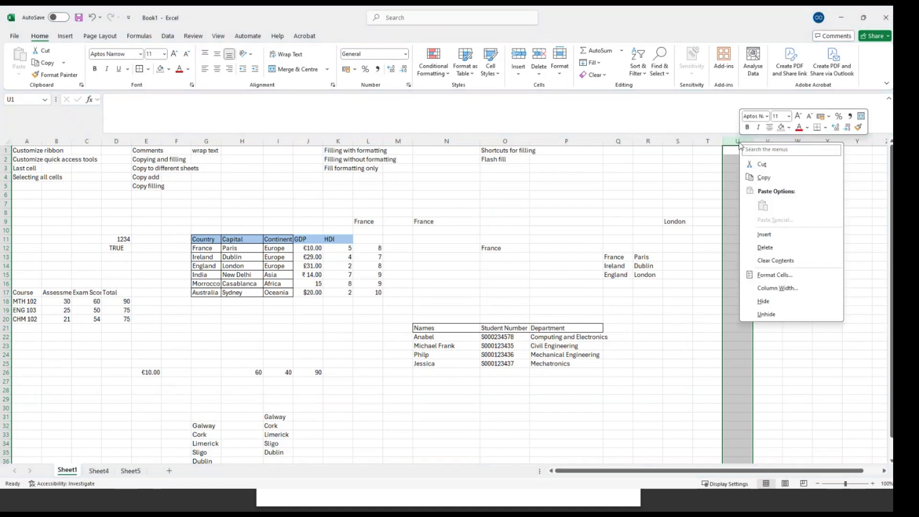
click(765, 235)
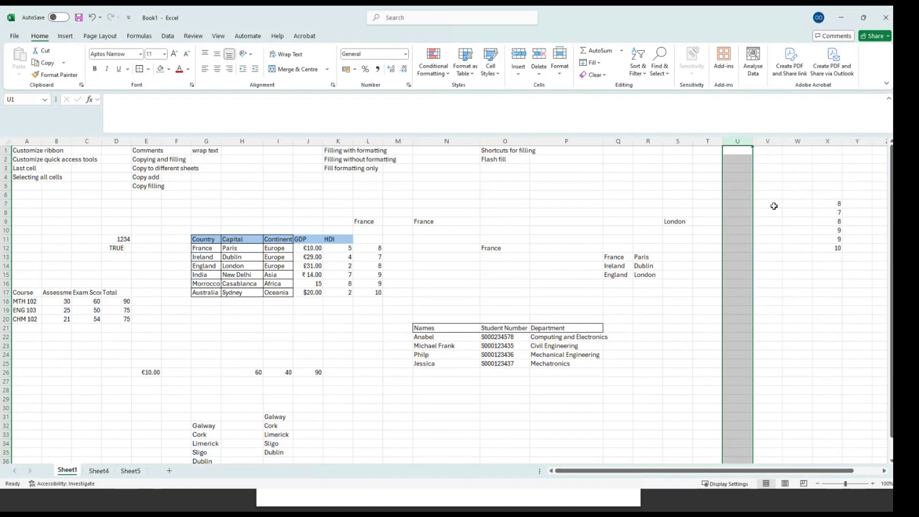
Cut the Mechatronics student's record in N25:P25 and insert the cut cells at N23:P23, above the Civil Engineering record
click(419, 340)
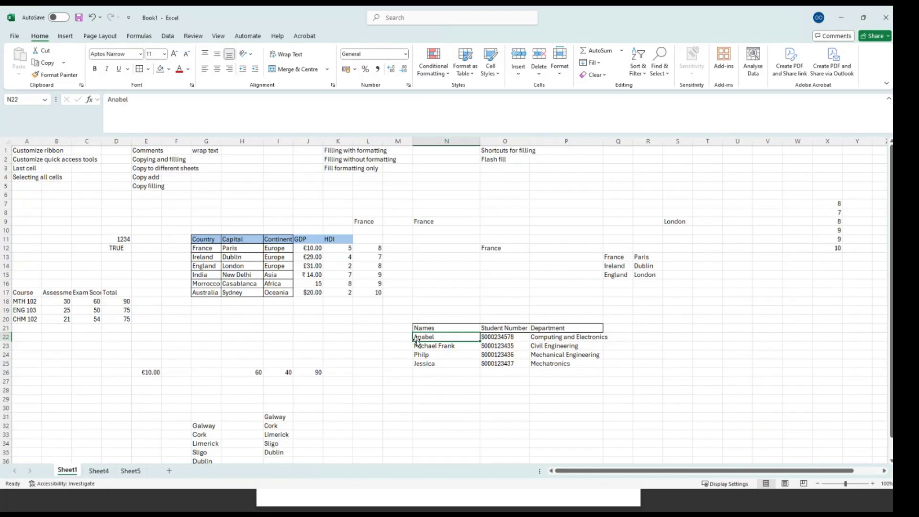
key(Down)
key(Down)
key(Down)
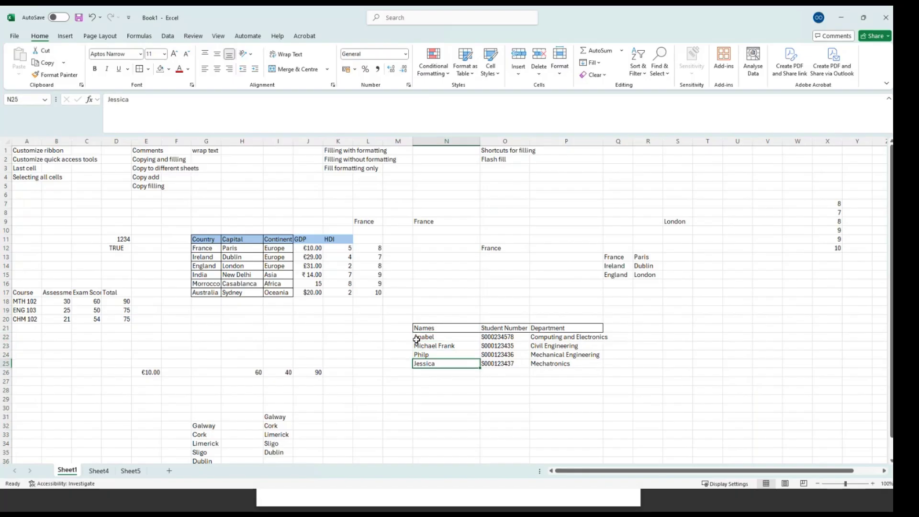
key(shift+Right)
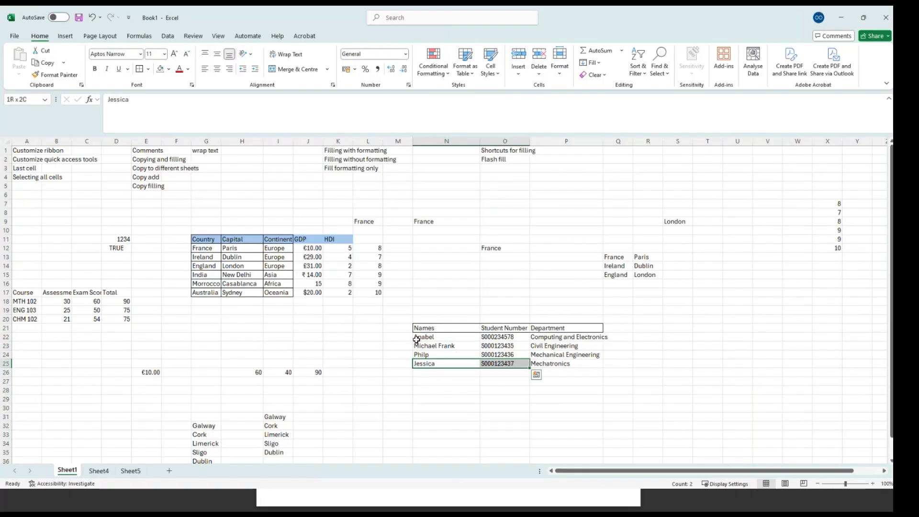
key(shift+Right)
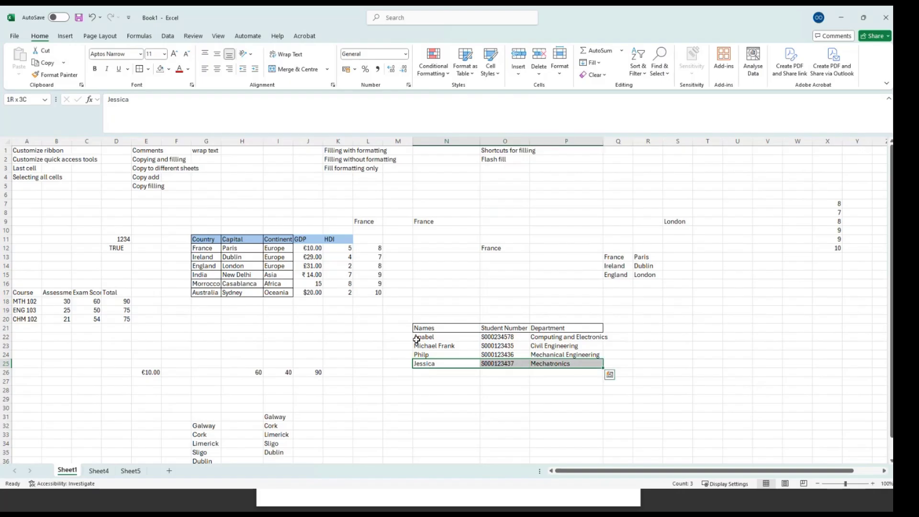
key(ctrl+c)
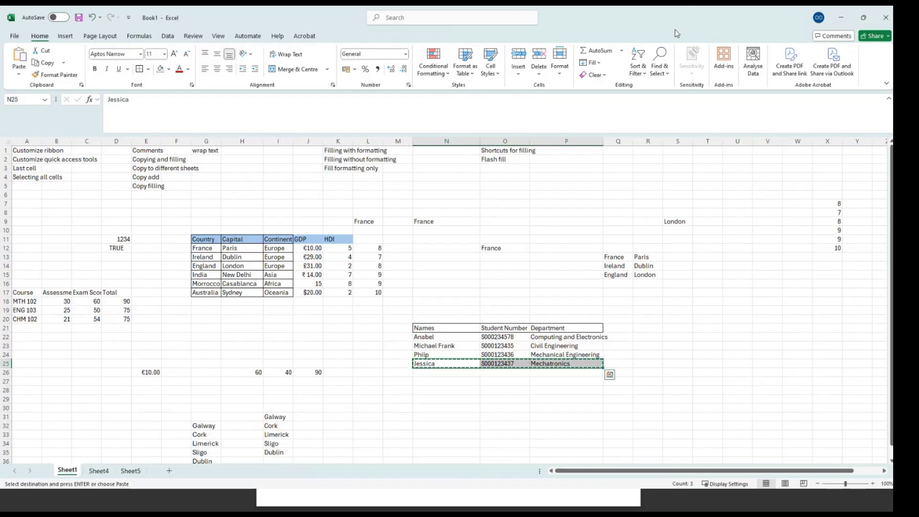
click(447, 345)
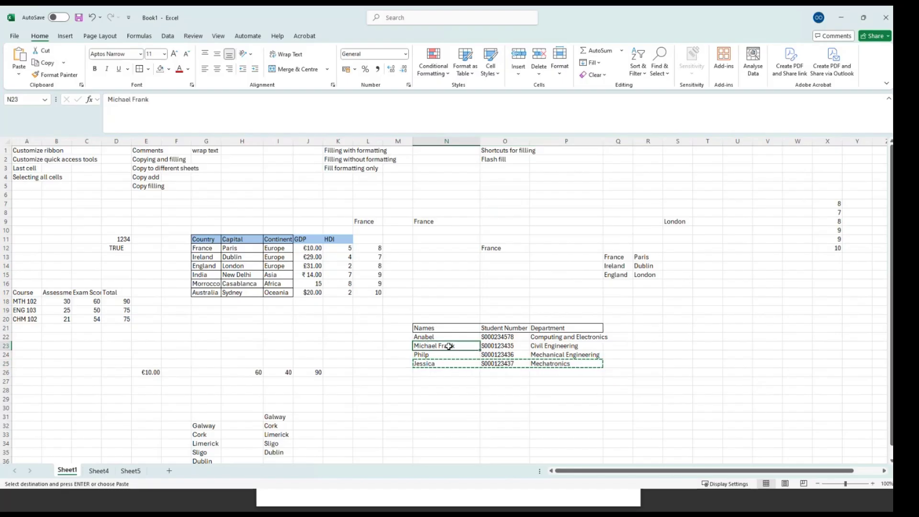
key(shift+Right)
key(shift+Right)
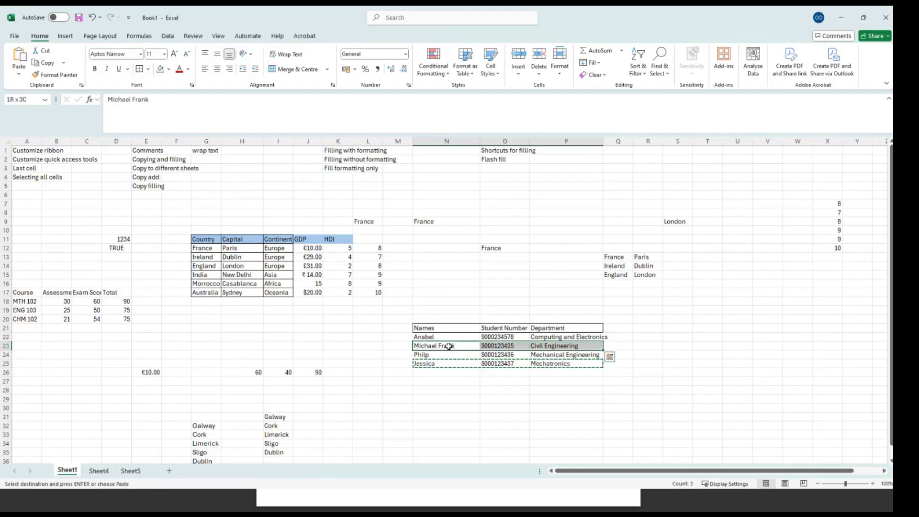
click(519, 72)
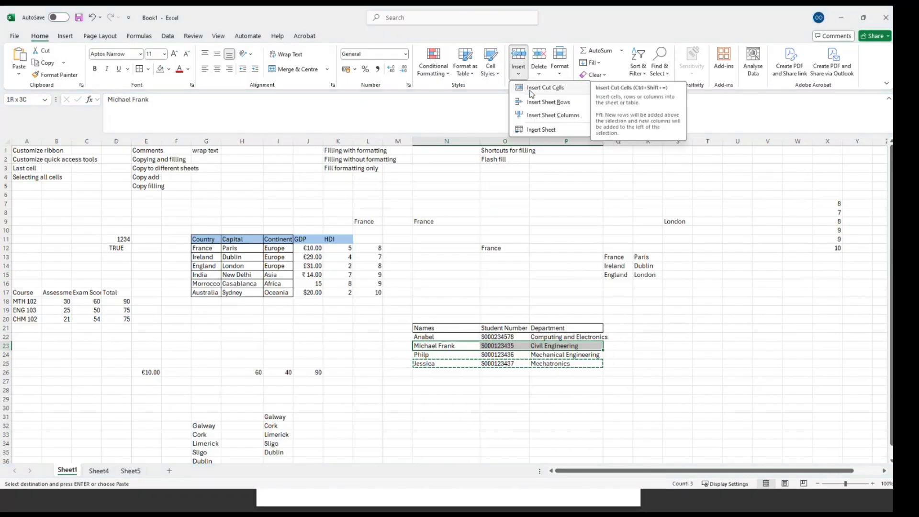
click(545, 87)
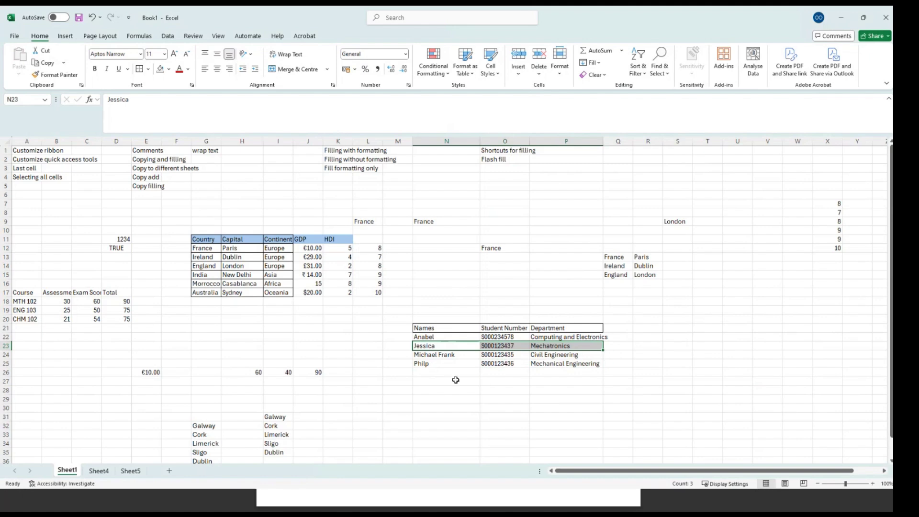
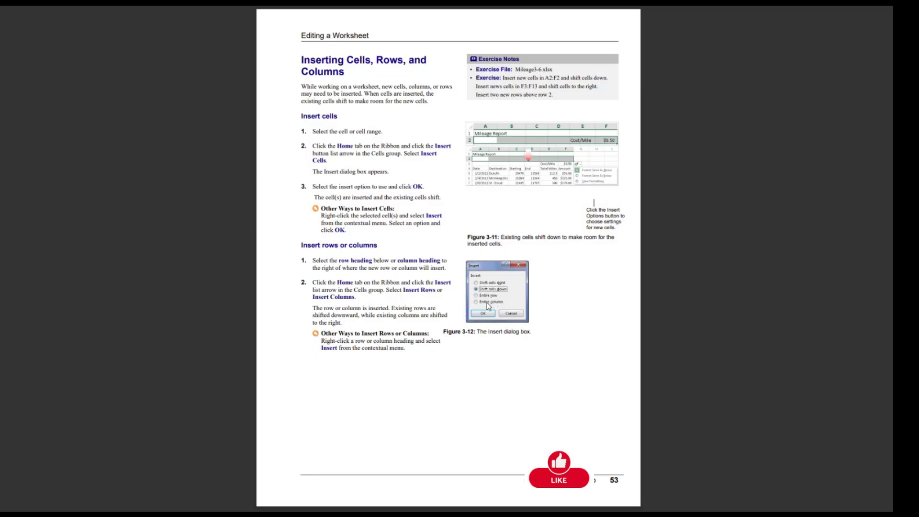
scroll(424, 290, down, 1)
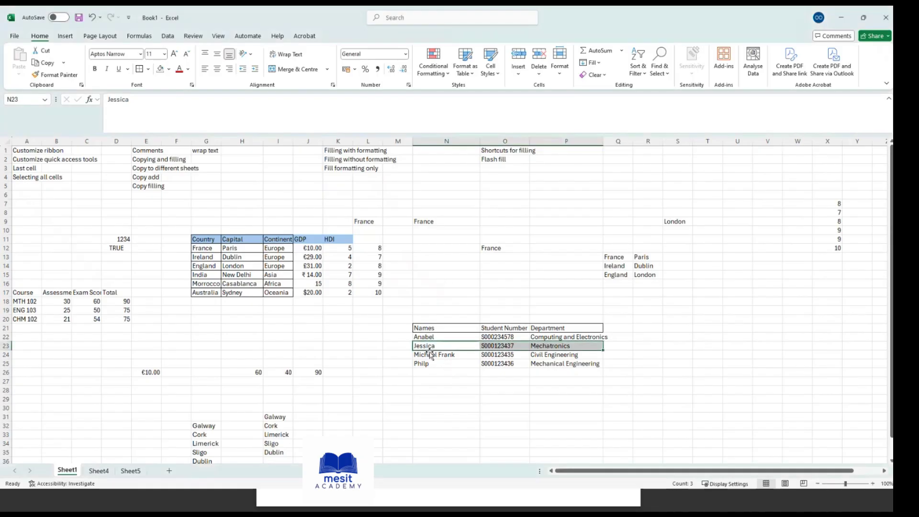
Copy the Mechatronics student's record in N23:P23 and paste it into N26:P26, directly below the student table
key(ctrl+c)
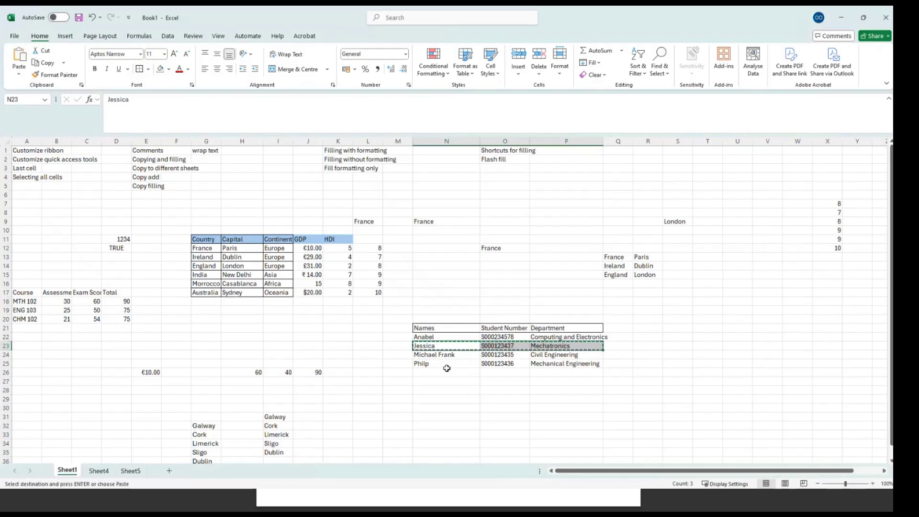
click(431, 372)
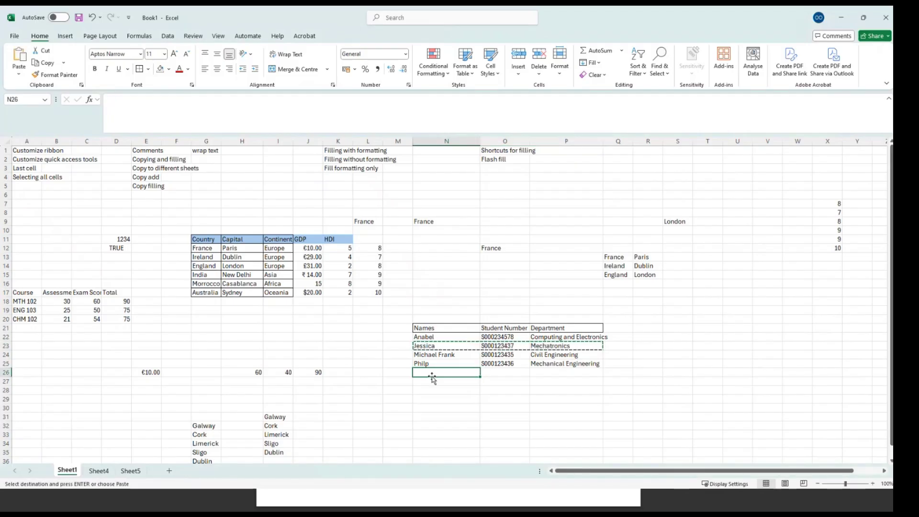
key(ctrl+v)
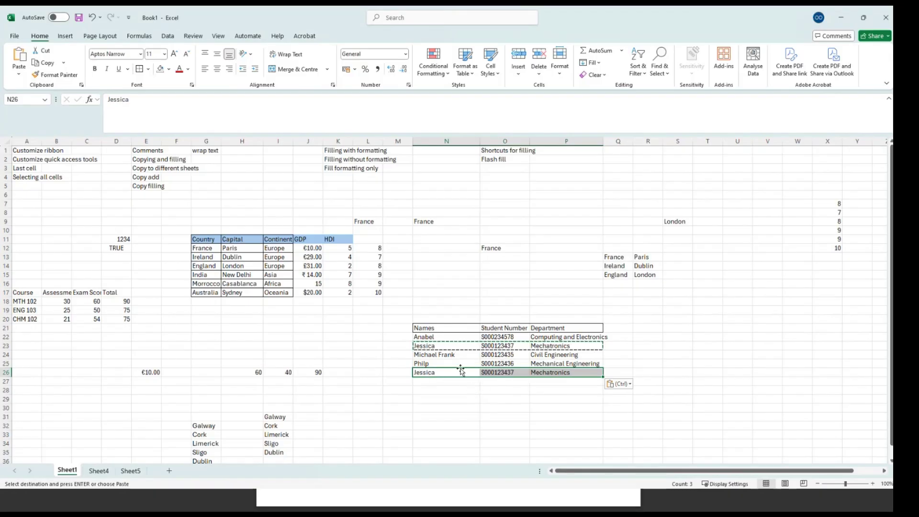
click(442, 399)
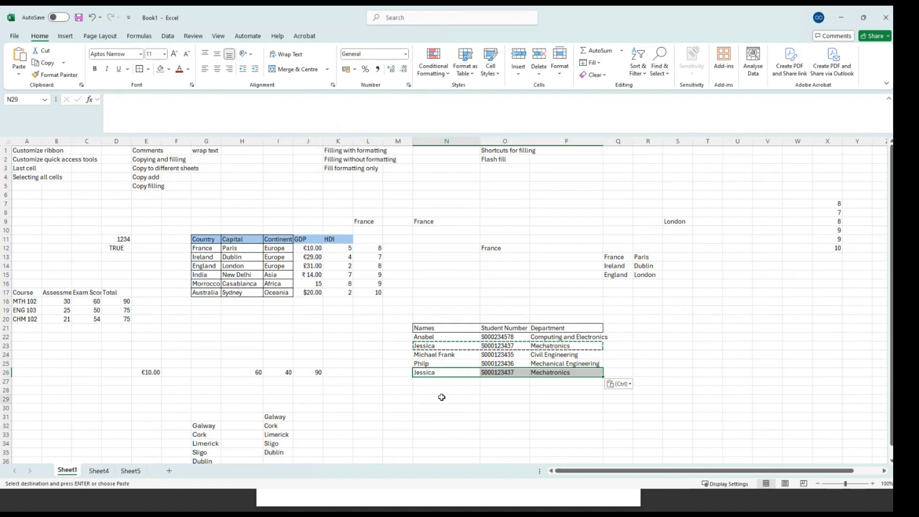
Delete the contents of the duplicate Mechatronics record in N26:P26, and undo the deletion
click(438, 372)
key(shift+Right)
key(shift+Right)
key(shift+Right)
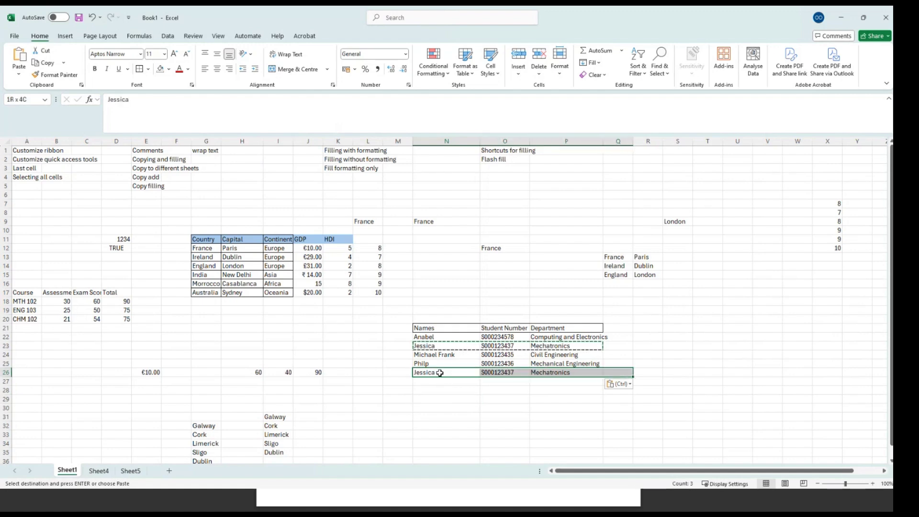
key(shift+Left)
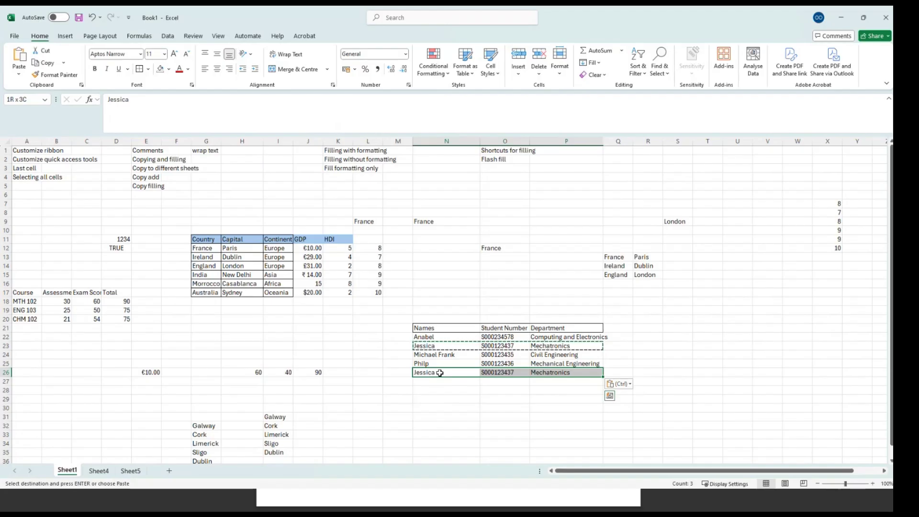
key(BackSpace)
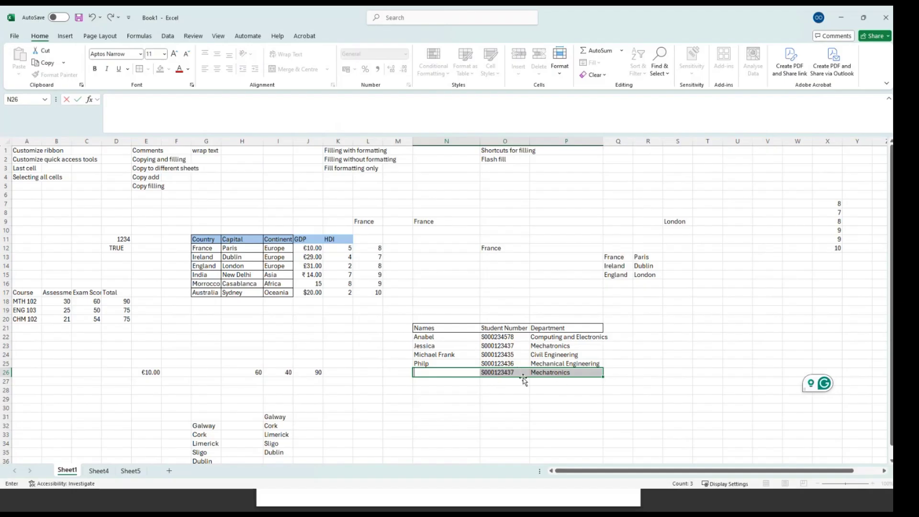
key(ctrl+e)
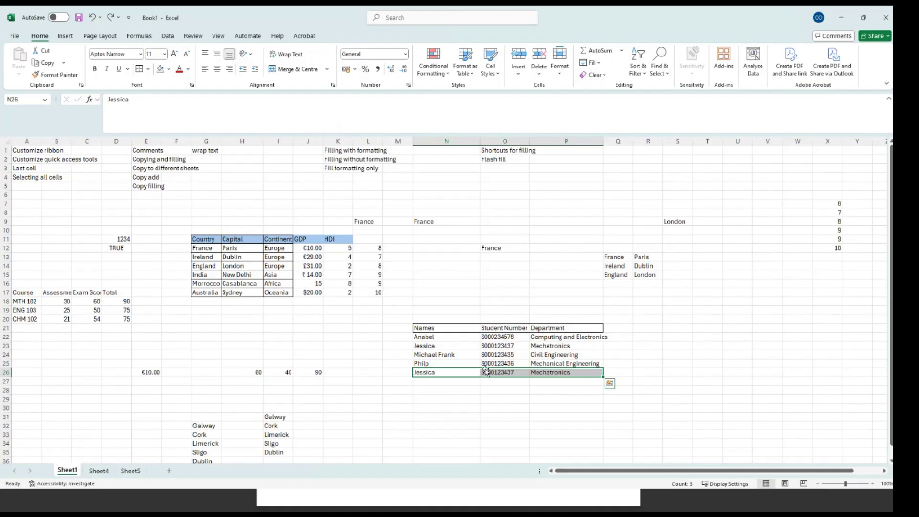
key(Delete)
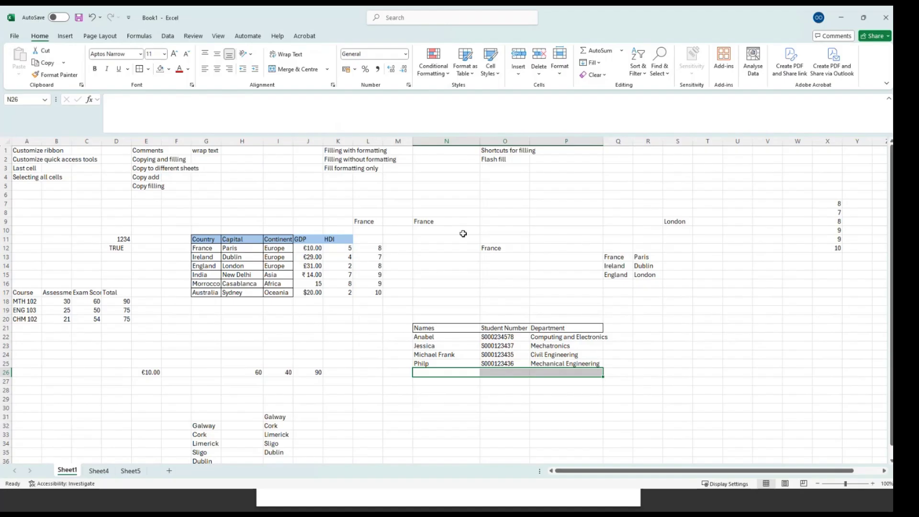
key(ctrl+z)
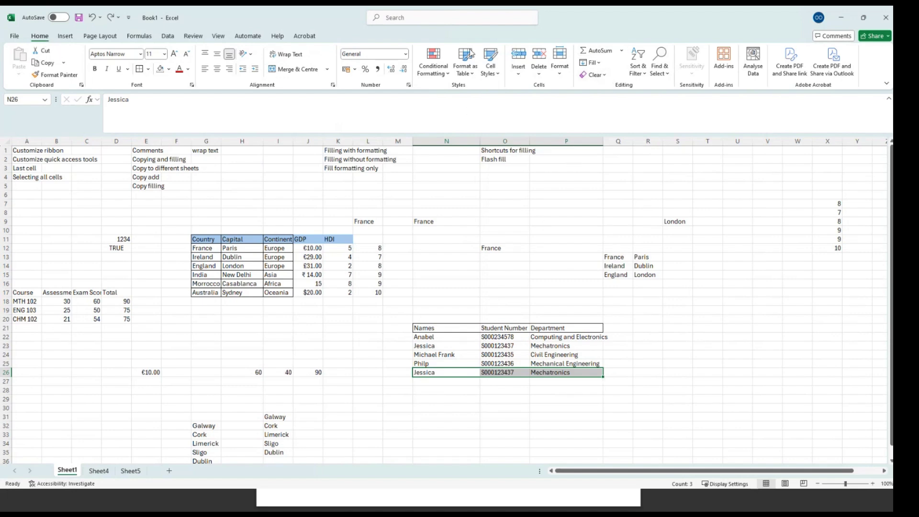
Clear the duplicate Mechatronics record from N26:P26 with the Clear Contents command
click(606, 76)
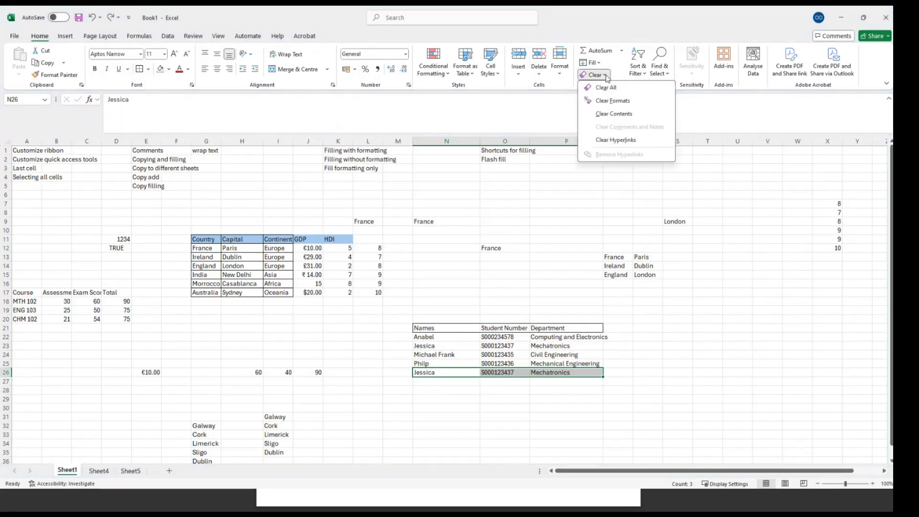
click(601, 115)
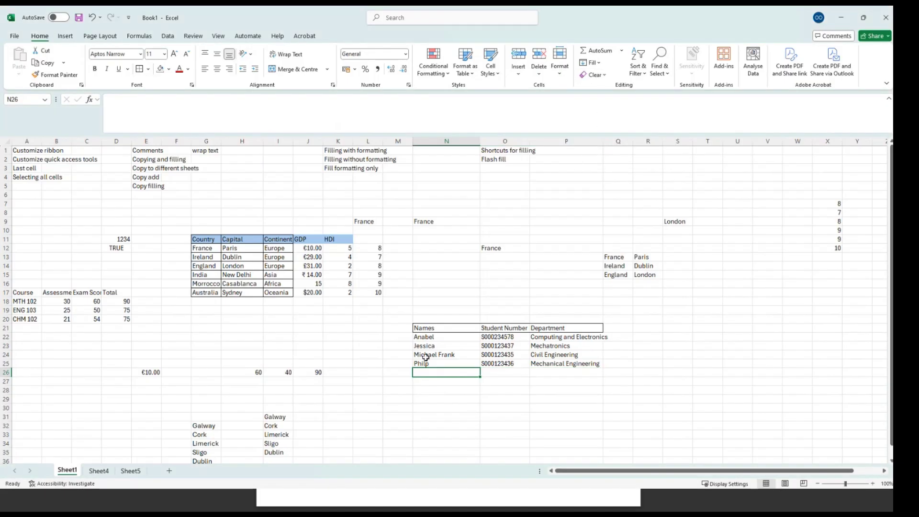
Apply All Borders to the student table in N21:P25, including its header row
click(421, 337)
click(424, 328)
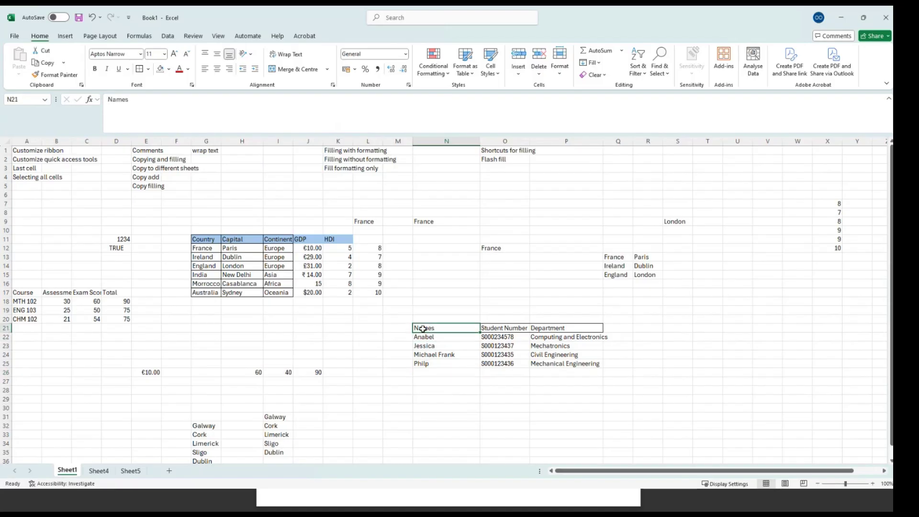
key(shift+Down)
key(shift+Down)
key(shift+Down)
key(shift+Right)
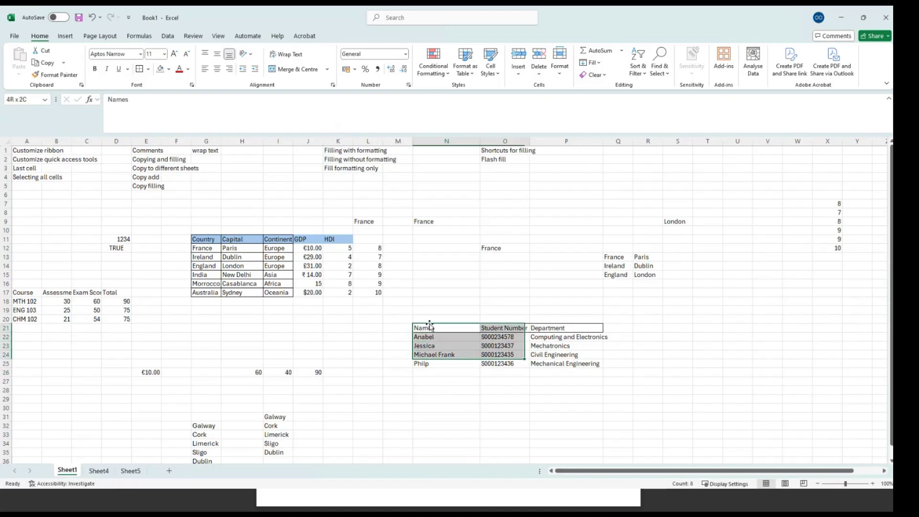
key(shift+Down)
key(shift+Right)
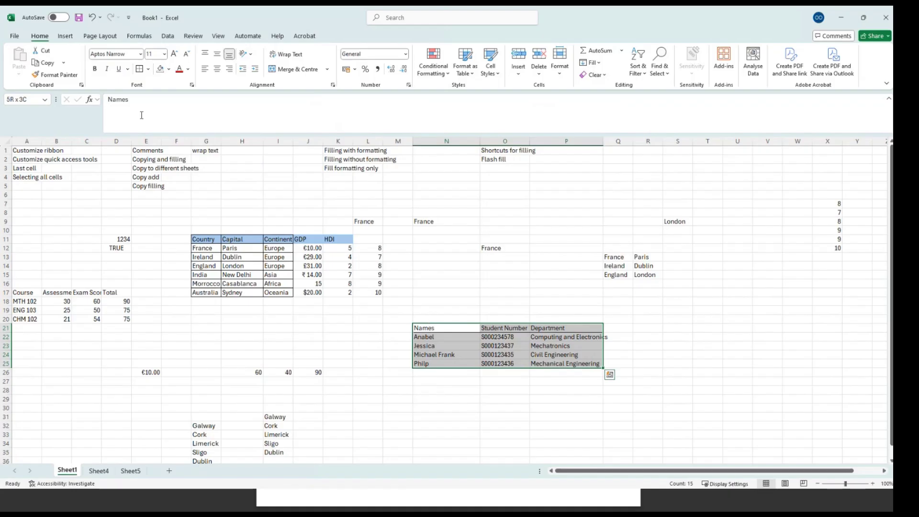
click(149, 69)
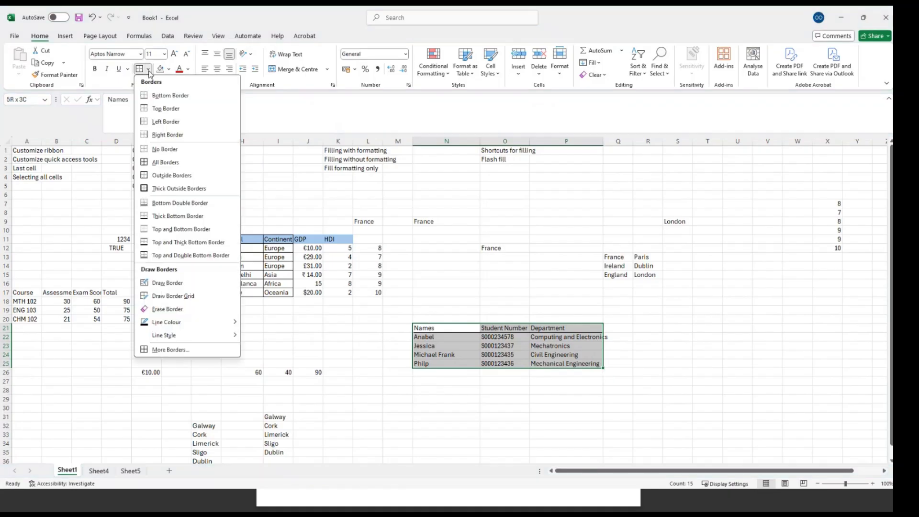
click(165, 163)
click(632, 331)
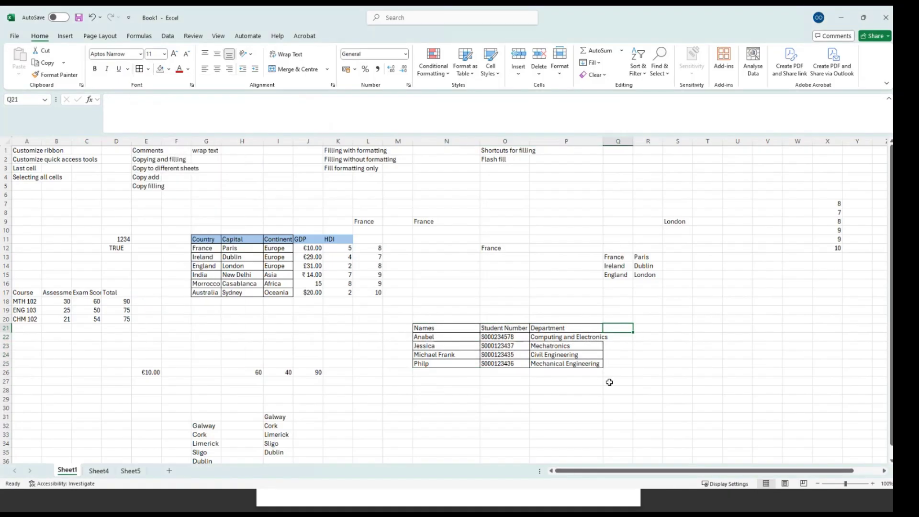
Copy the Civil Engineering student's bordered record in N24:P24 and paste it into N26:P26 below the table
drag(445, 372, 569, 371)
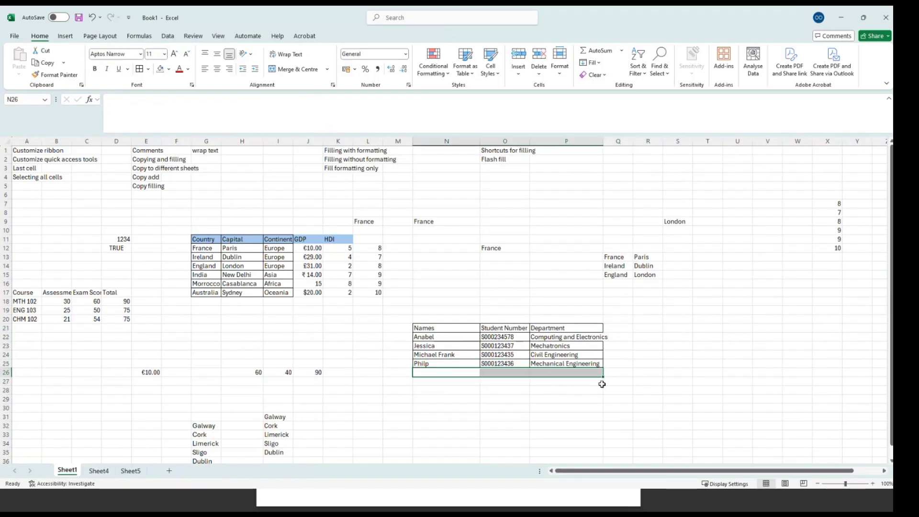
click(441, 353)
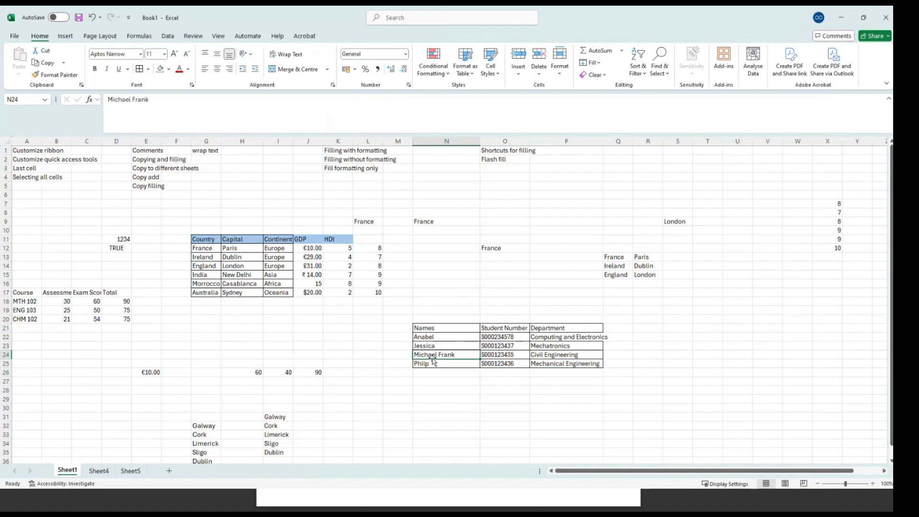
key(shift+Right)
key(shift+Right)
key(shift+Right)
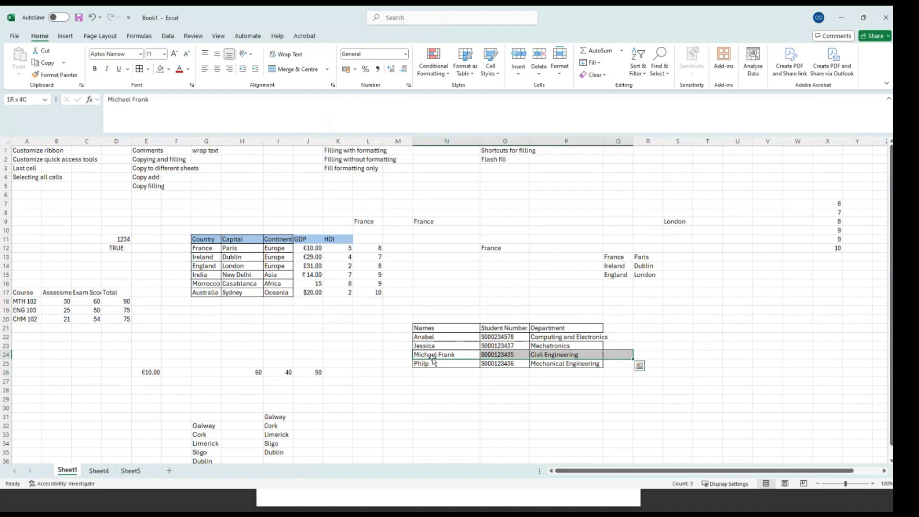
key(shift+Left)
key(ctrl+c)
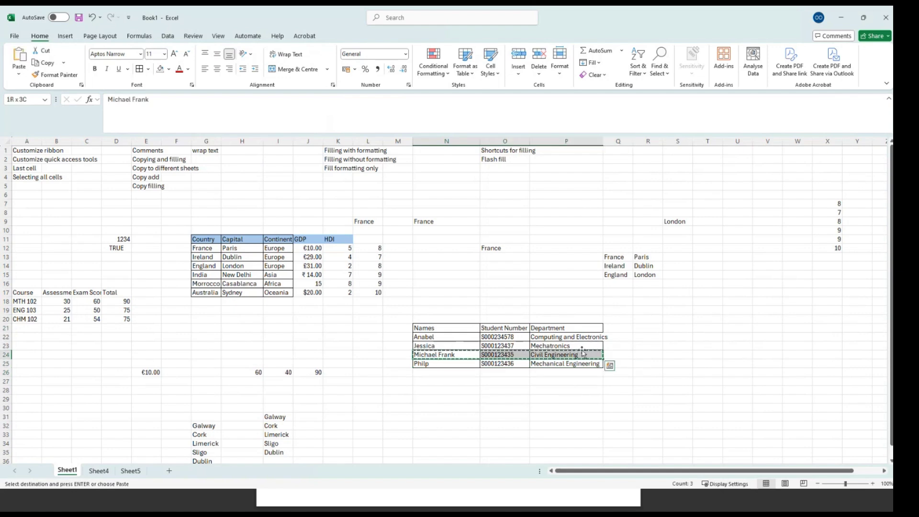
click(461, 374)
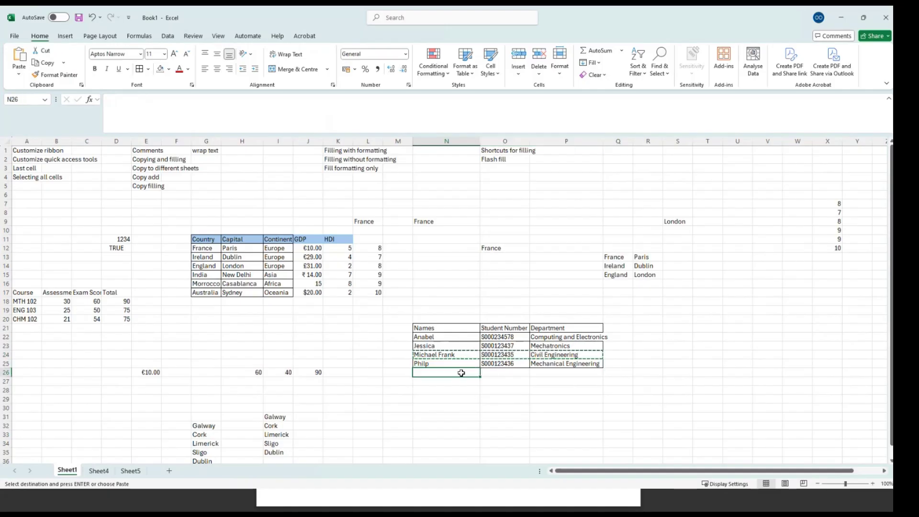
key(shift+Right)
key(shift+Right)
key(ctrl+v)
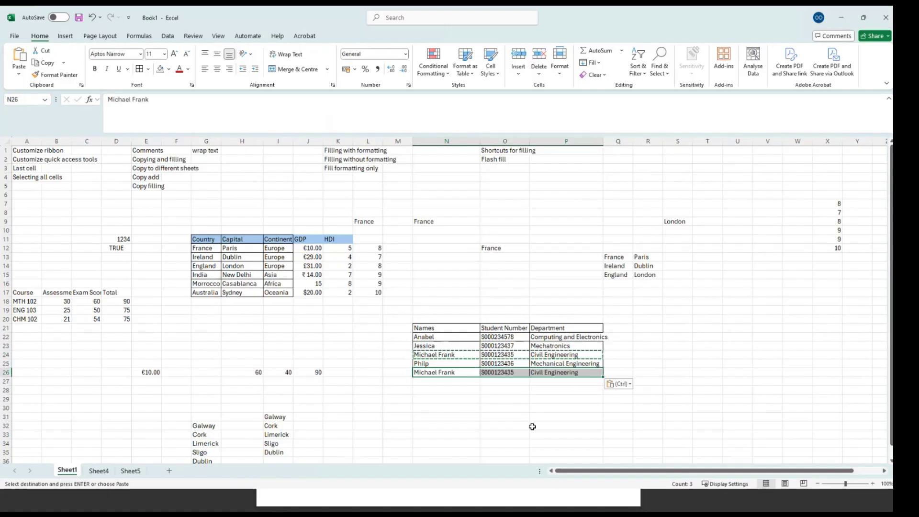
click(530, 408)
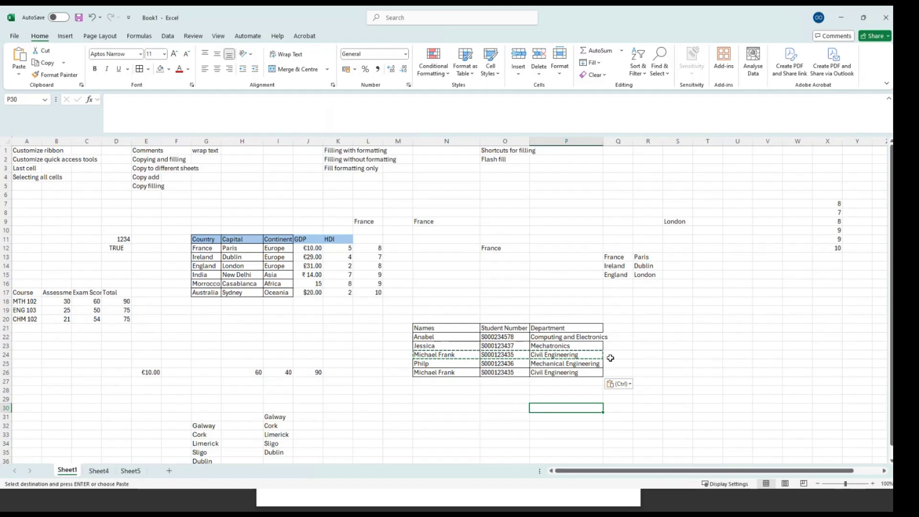
AutoFit the width of column P so the Computing and Electronics entry fits inside its cell
click(563, 338)
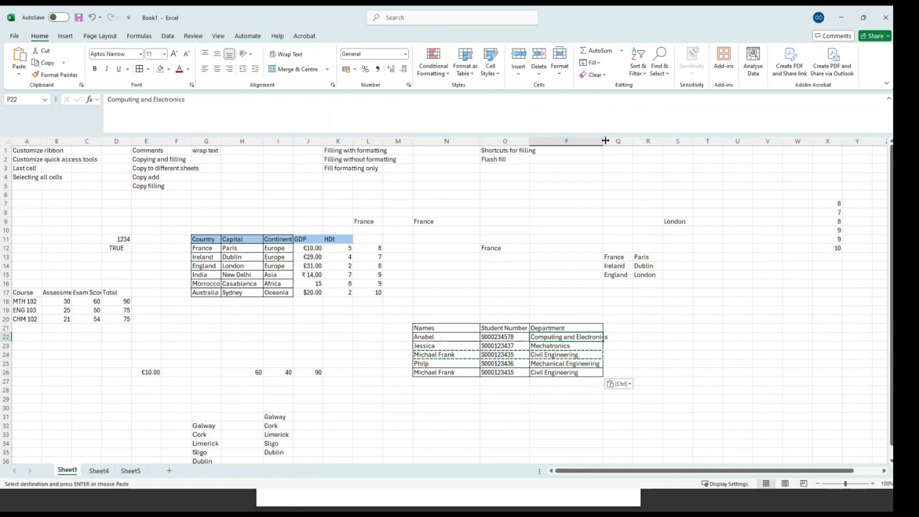
double_click(606, 141)
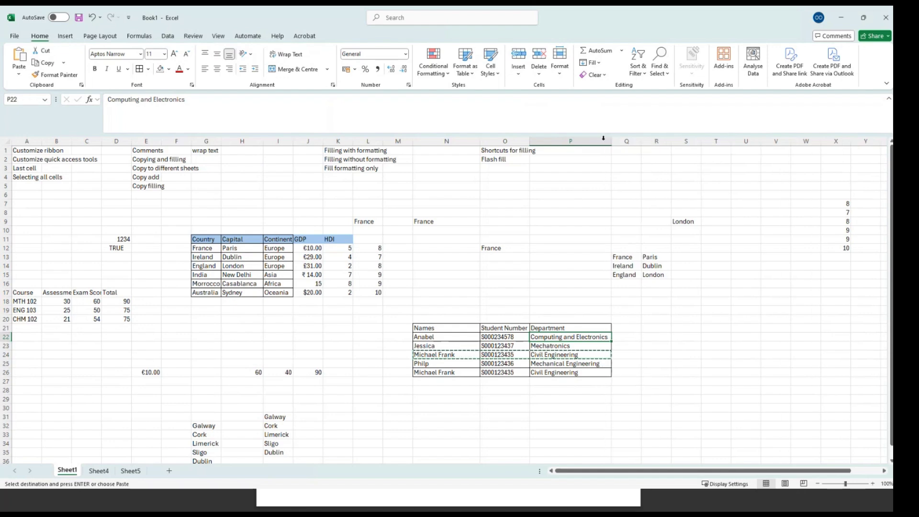
click(655, 386)
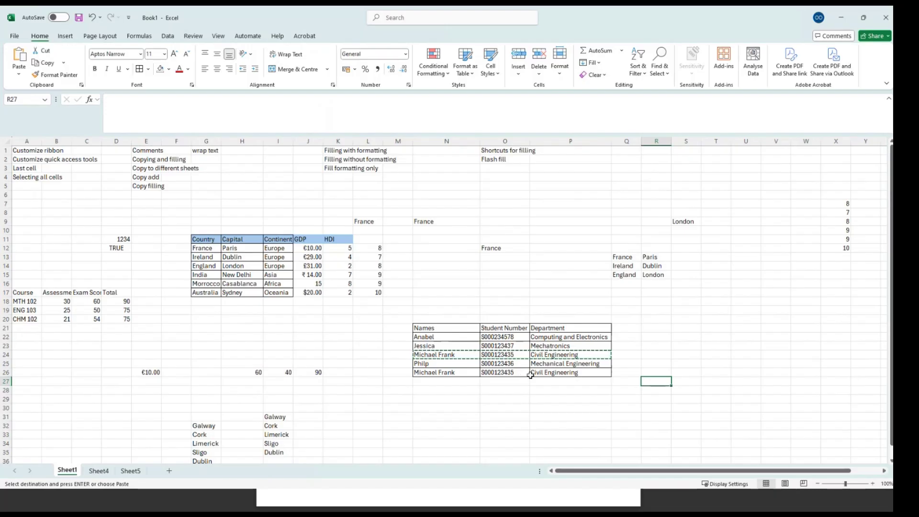
Clear only the contents of the duplicate Civil Engineering record in N26:P26, and undo the clearing
click(440, 373)
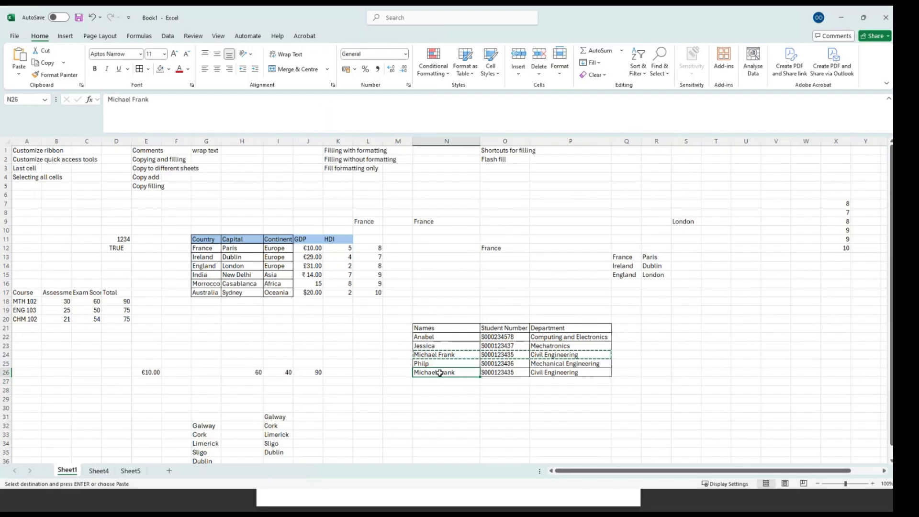
key(shift+Right)
key(shift+Right)
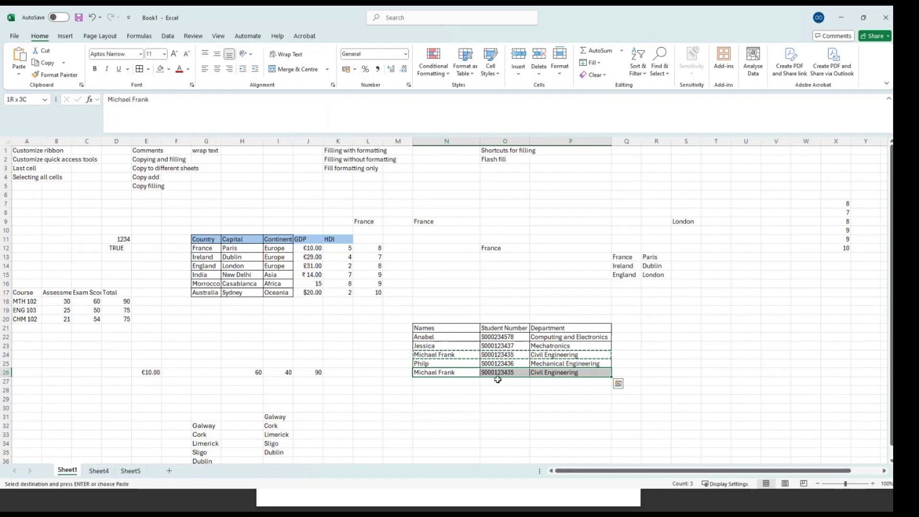
click(602, 76)
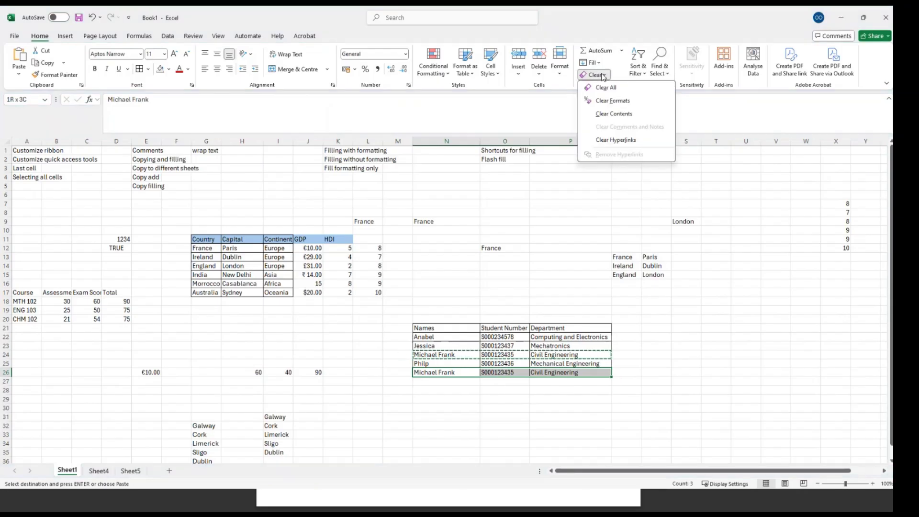
click(623, 117)
click(685, 381)
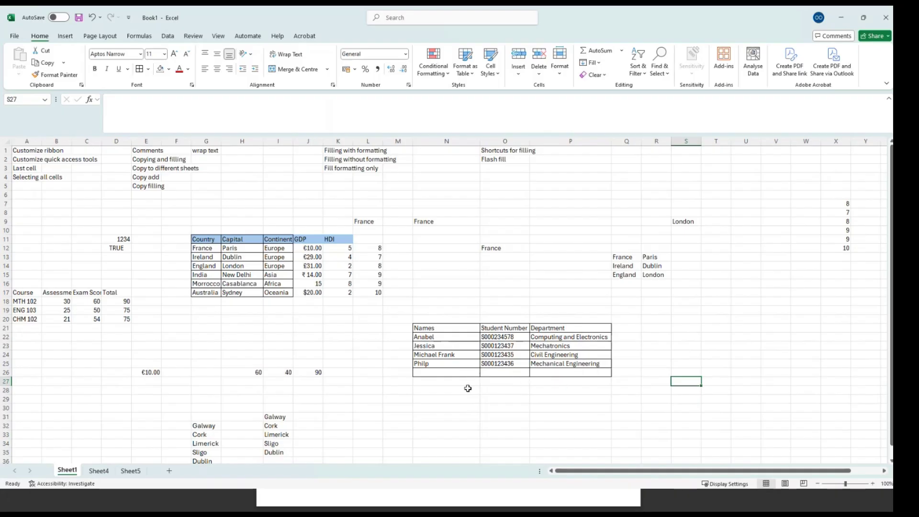
click(445, 383)
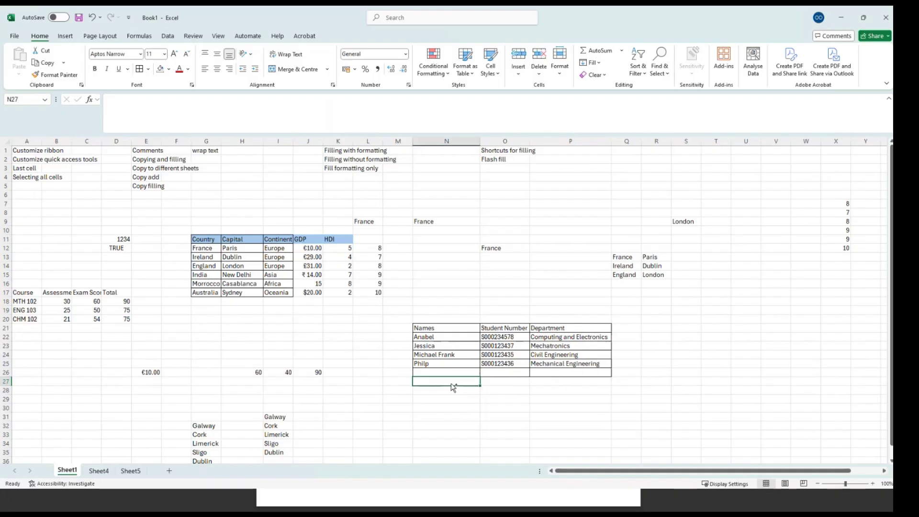
key(ctrl+z)
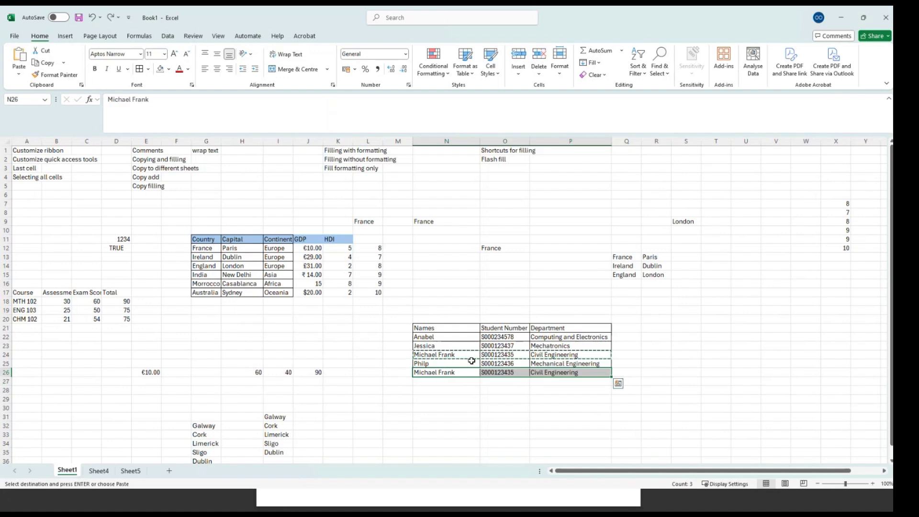
Fill the student records in N22:P26 with a light green theme colour
key(shift+Up)
key(shift+Up)
key(shift+Up)
key(shift+Up)
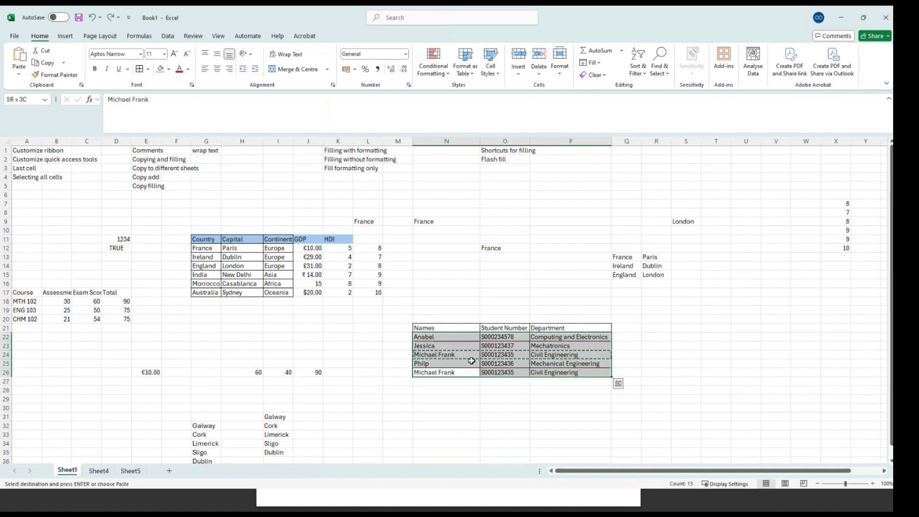
click(168, 70)
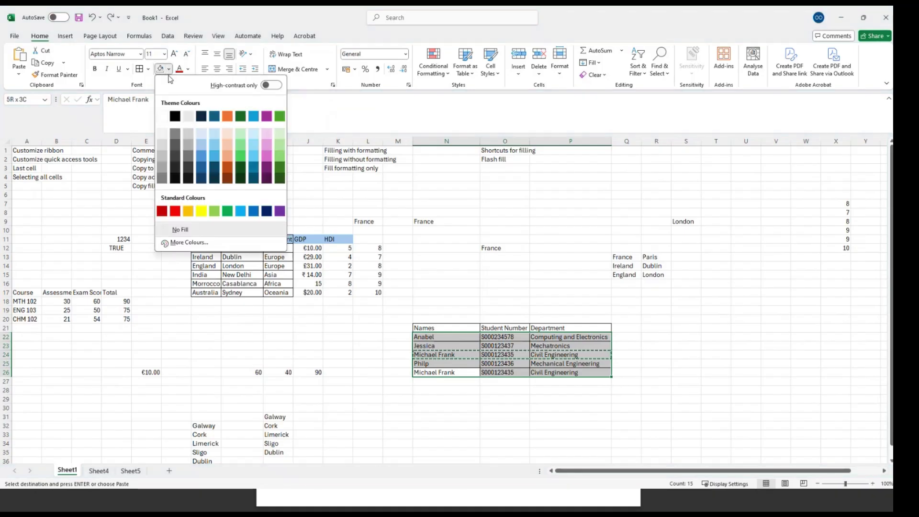
click(280, 145)
click(433, 408)
Clear only the contents of the green duplicate Civil Engineering record in N26:P26, and undo the clearing
click(439, 374)
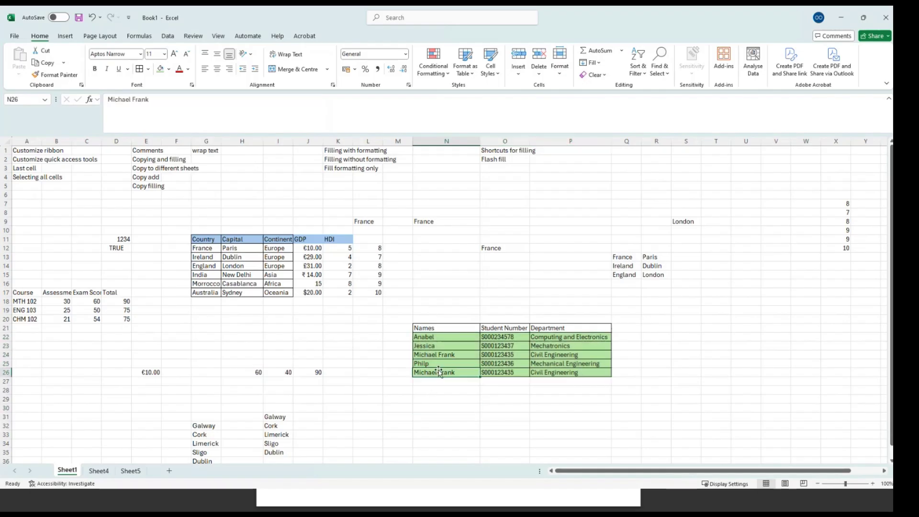
key(shift+Right)
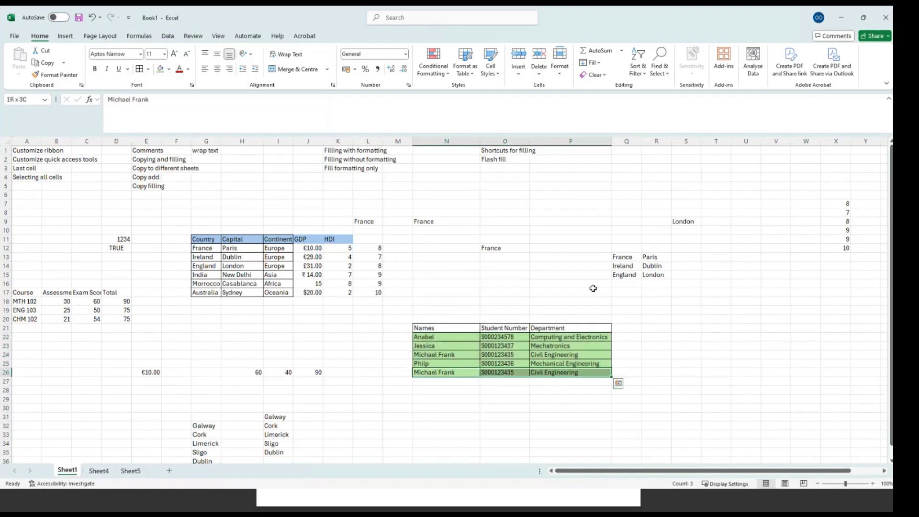
click(596, 74)
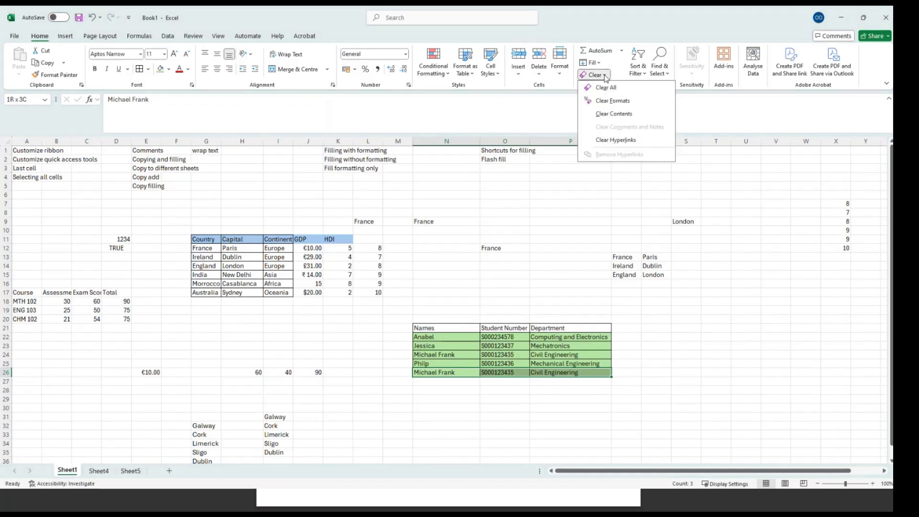
click(607, 118)
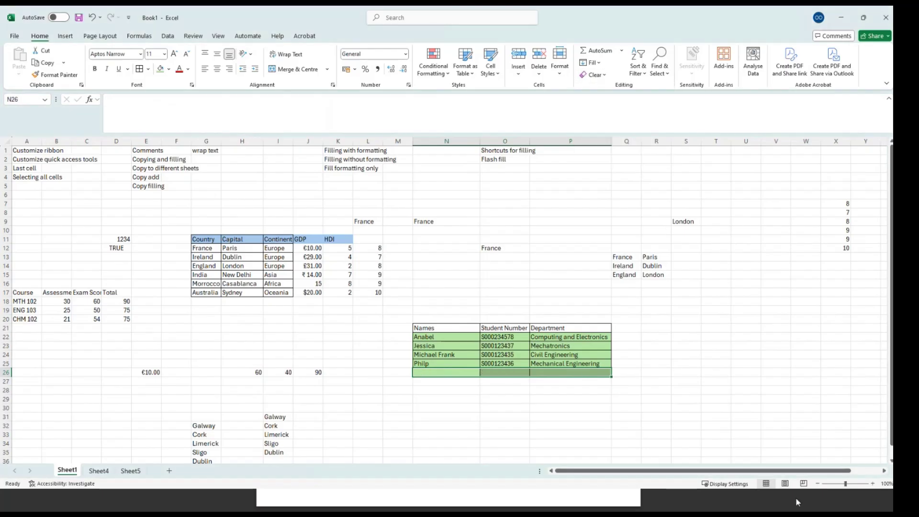
click(773, 451)
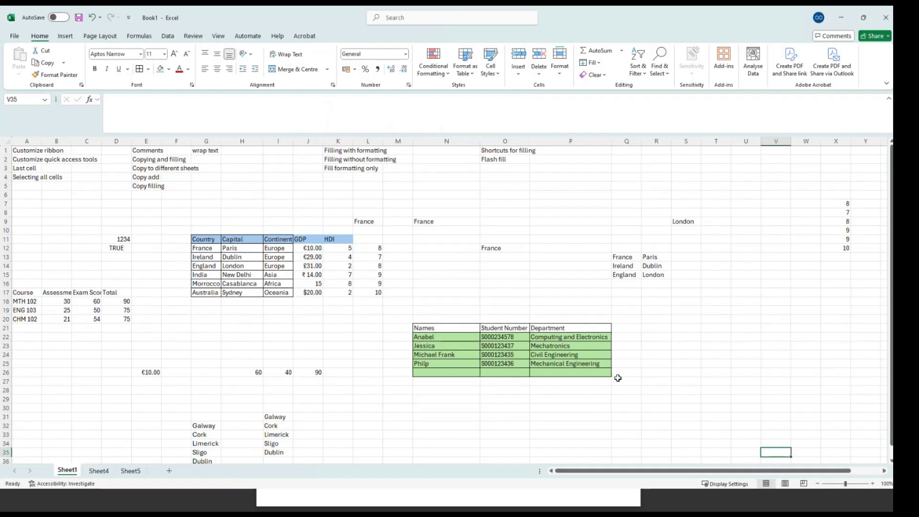
click(435, 370)
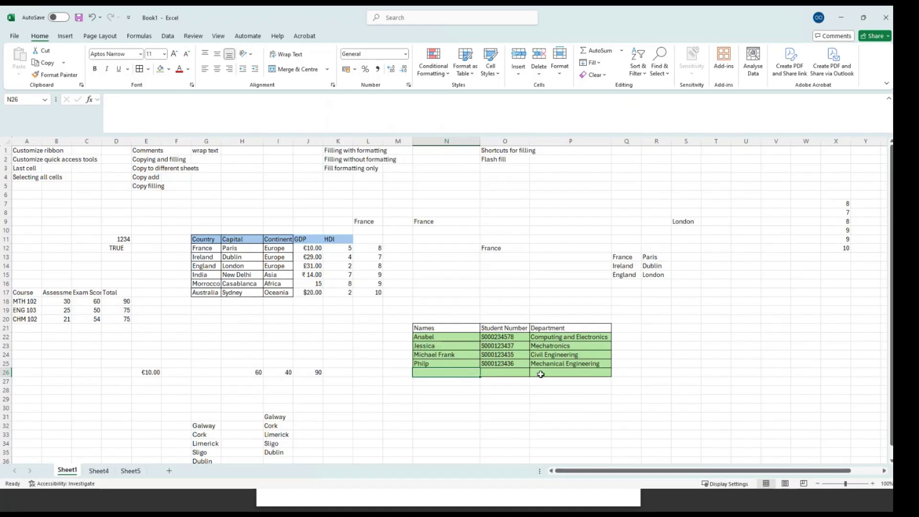
key(ctrl+z)
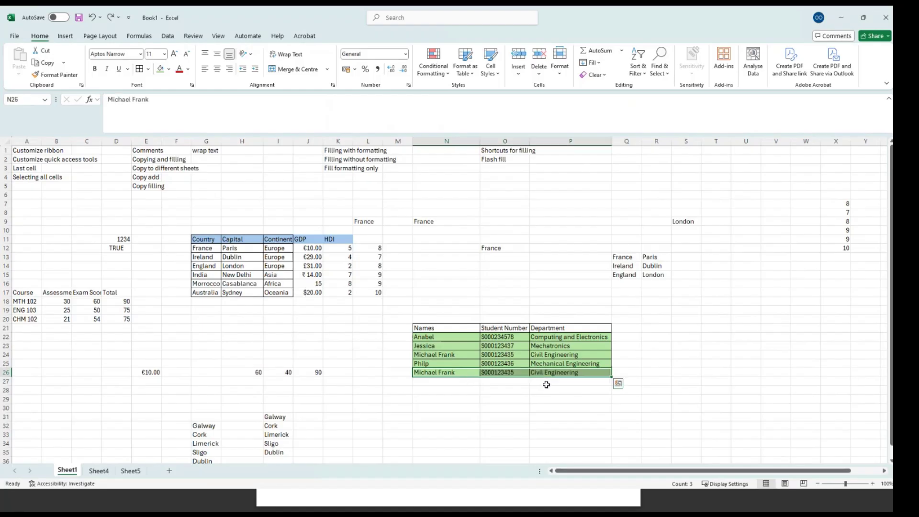
Clear only the formats of the duplicate Civil Engineering record in N26:P26, and undo the format clearing
click(600, 77)
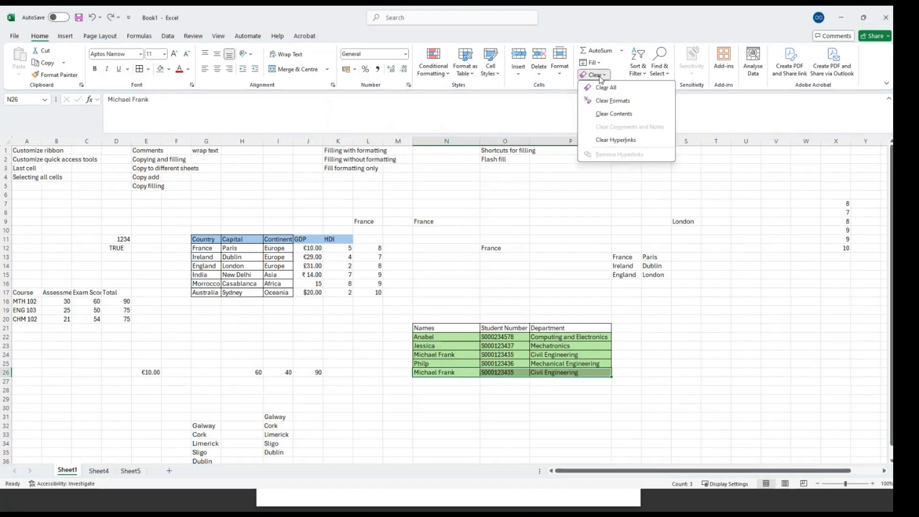
click(608, 100)
click(708, 291)
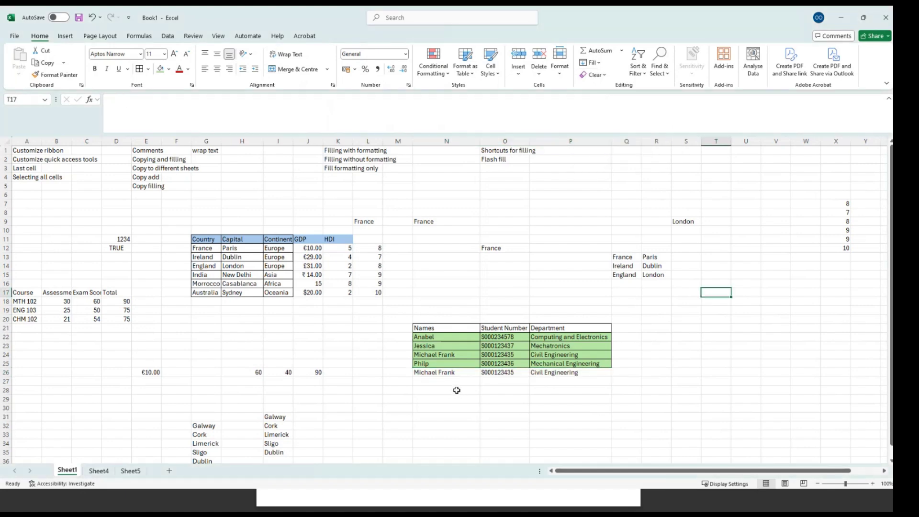
click(449, 372)
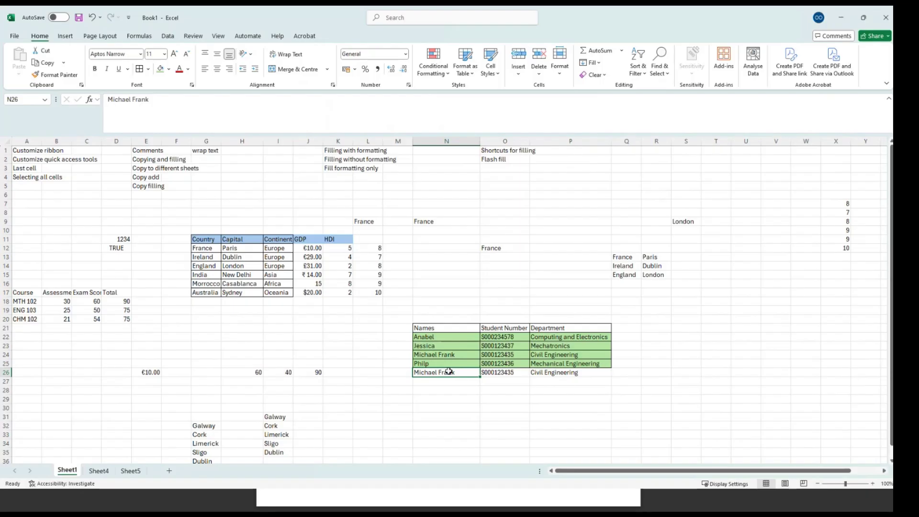
key(shift+Right)
key(shift+Right)
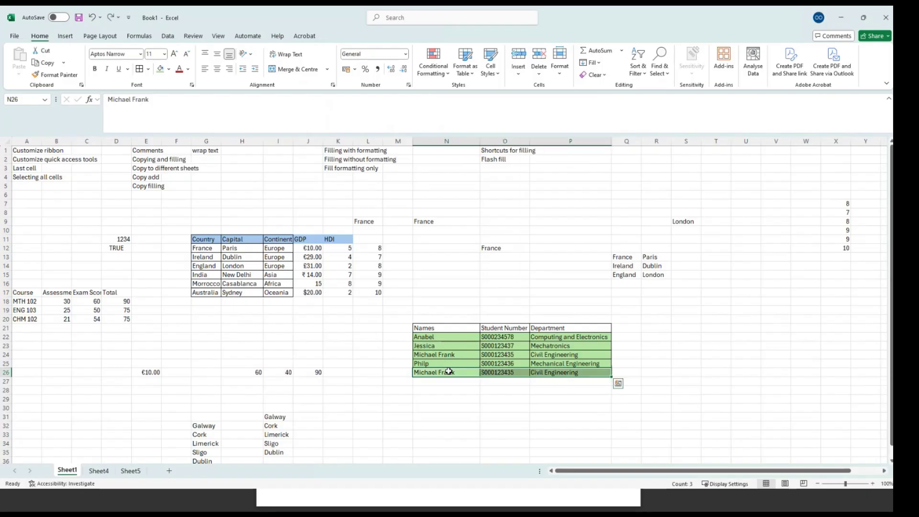
Clear both contents and formats of the duplicate record in N26:P26 with Clear All, and undo it
click(605, 76)
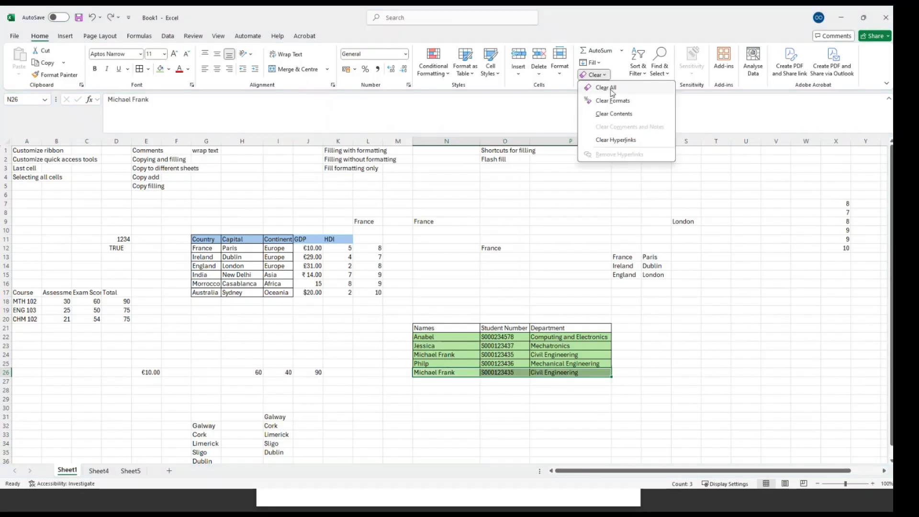
click(606, 87)
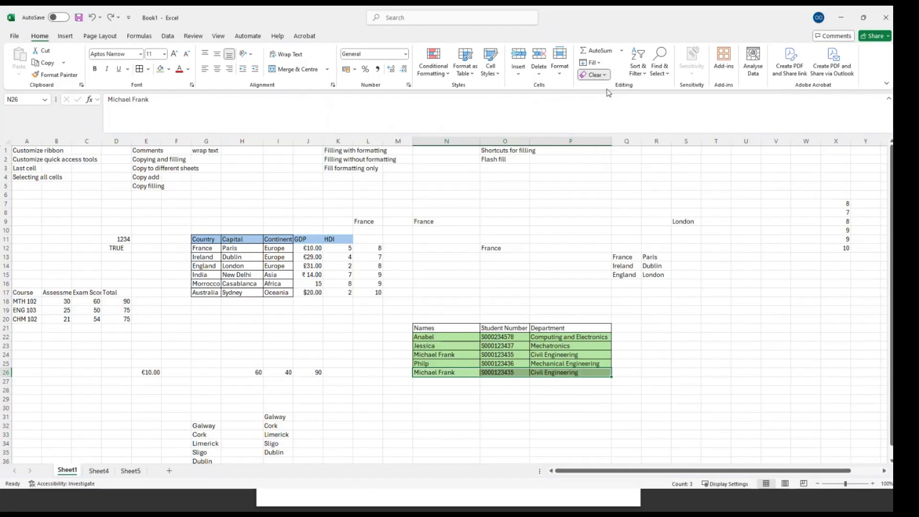
click(688, 353)
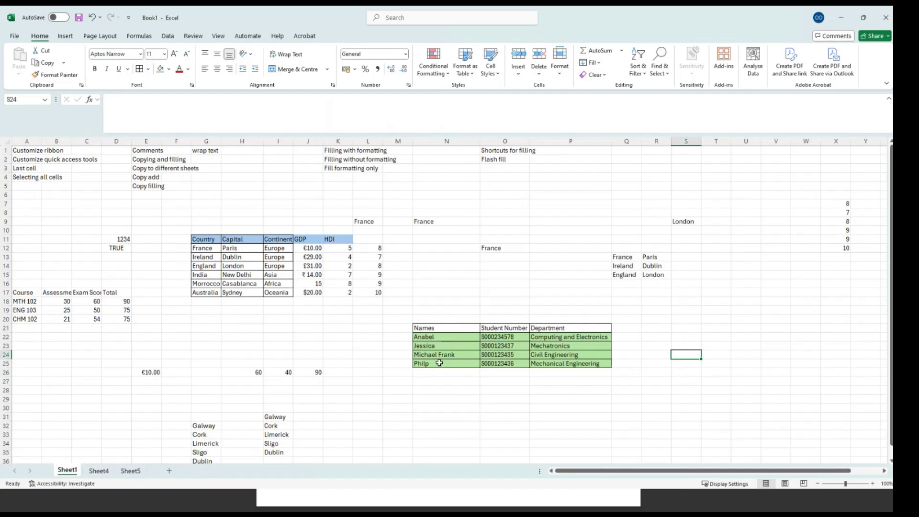
key(ctrl+z)
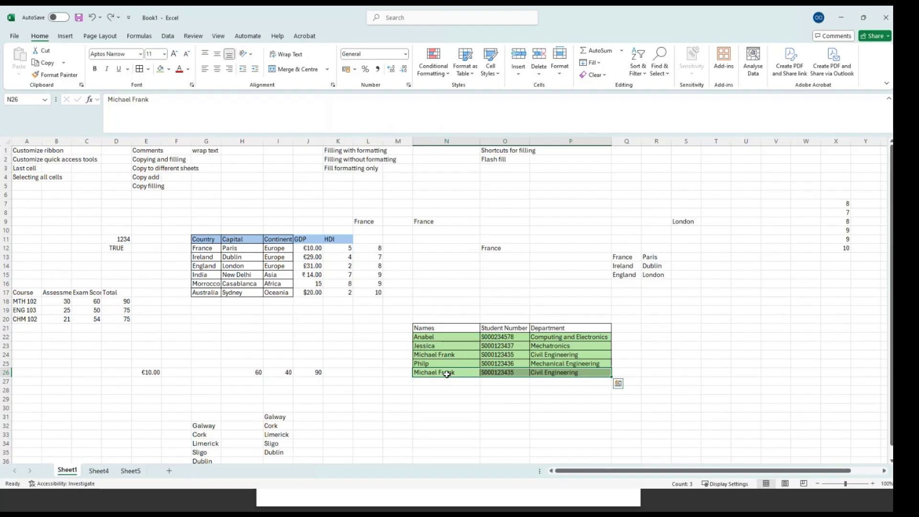
Delete only the contents of the duplicate Civil Engineering record in N26:P26
key(Delete)
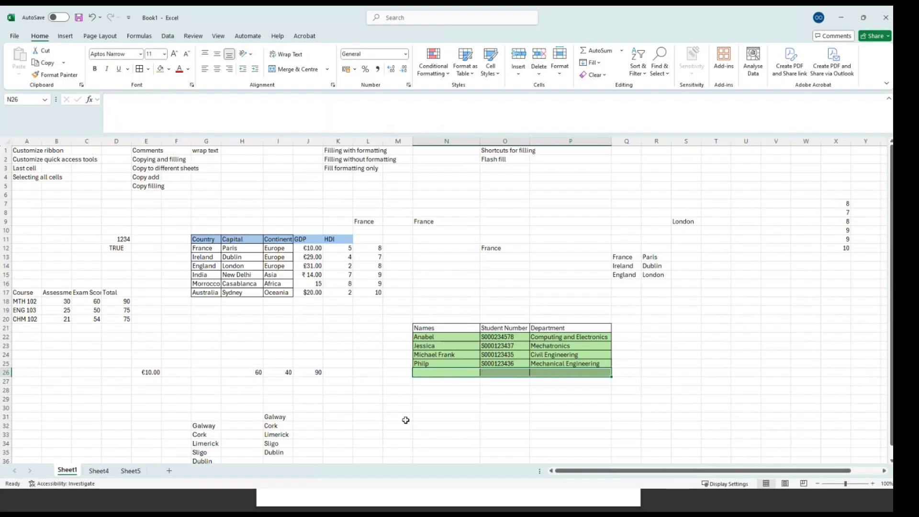
click(414, 399)
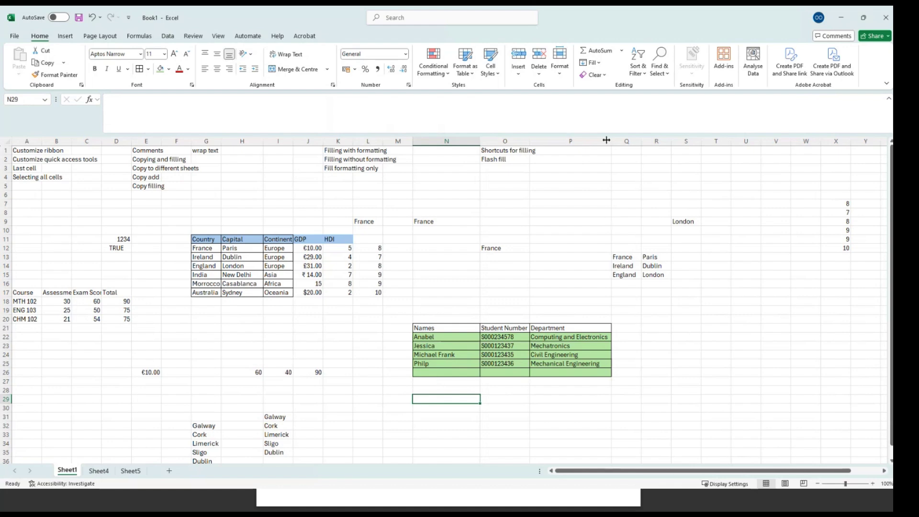
click(605, 77)
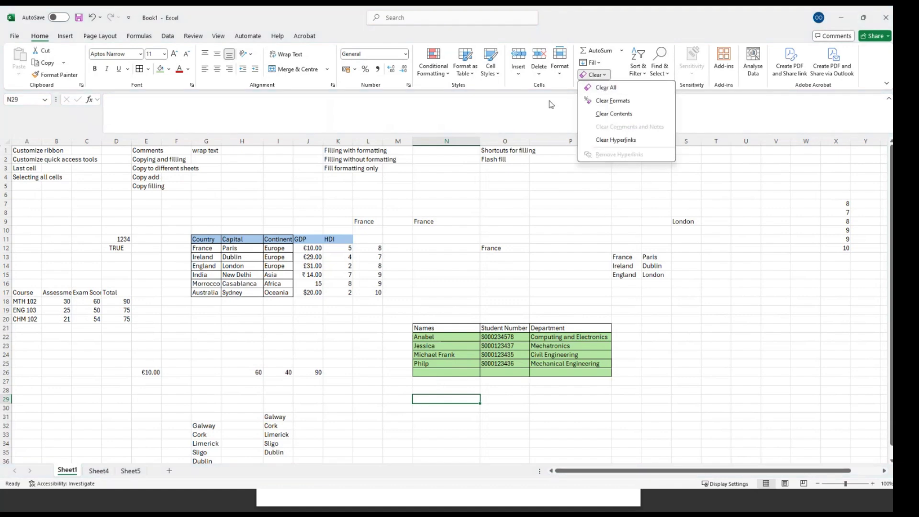
click(523, 124)
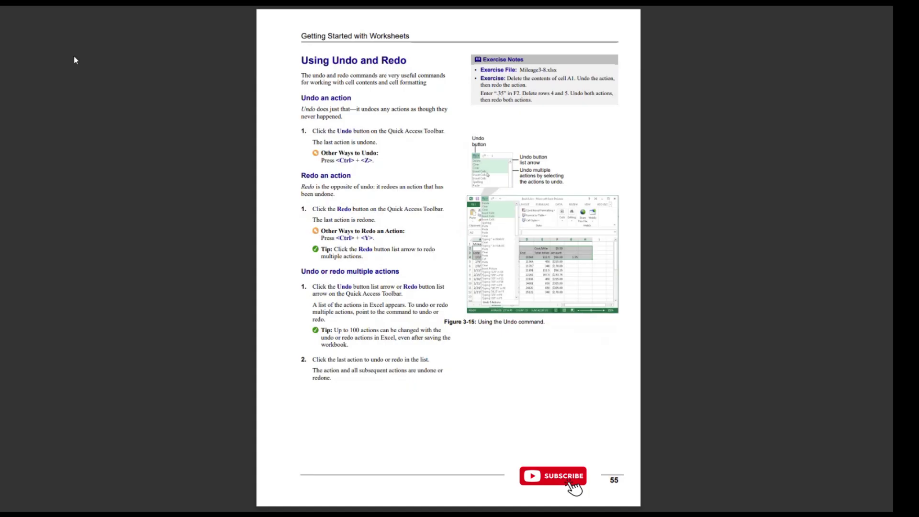
Switch back to the Excel workbook, and undo and redo the deletion of the N26:P26 contents twice
mouse_move(44, 6)
key(alt+Tab)
click(457, 381)
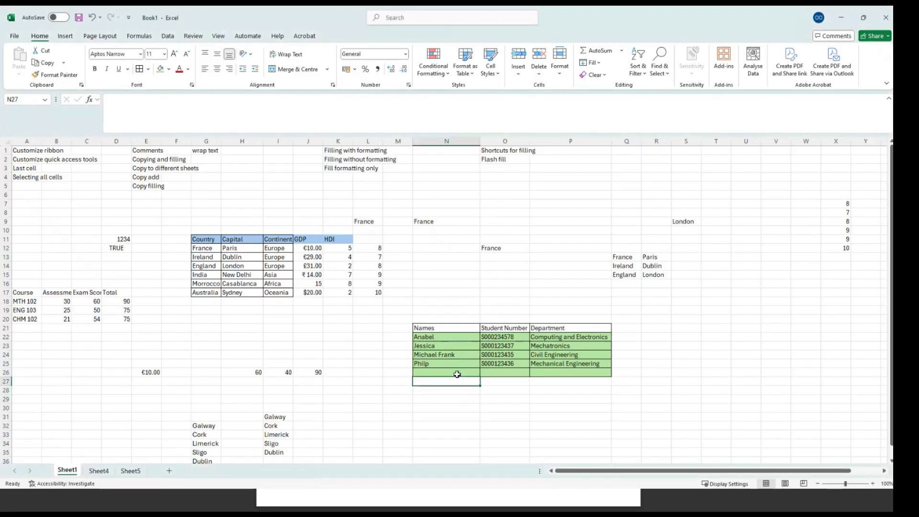
click(457, 373)
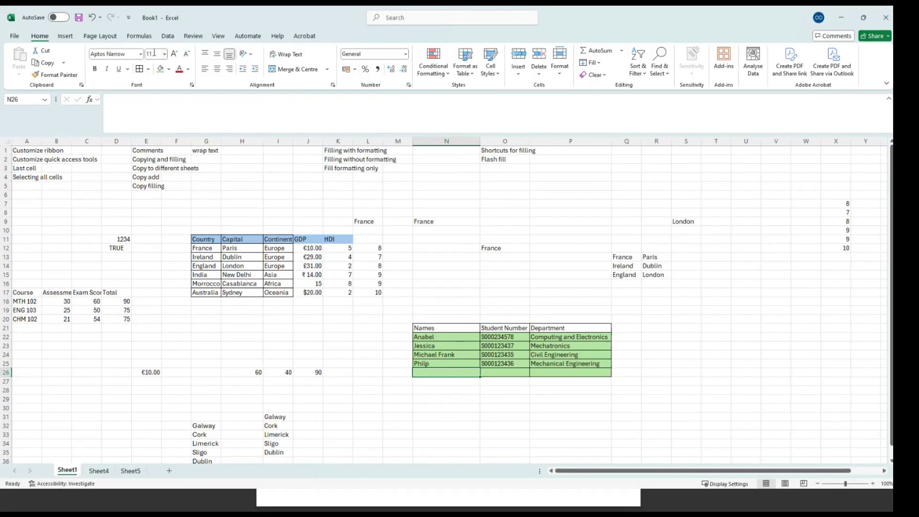
click(93, 17)
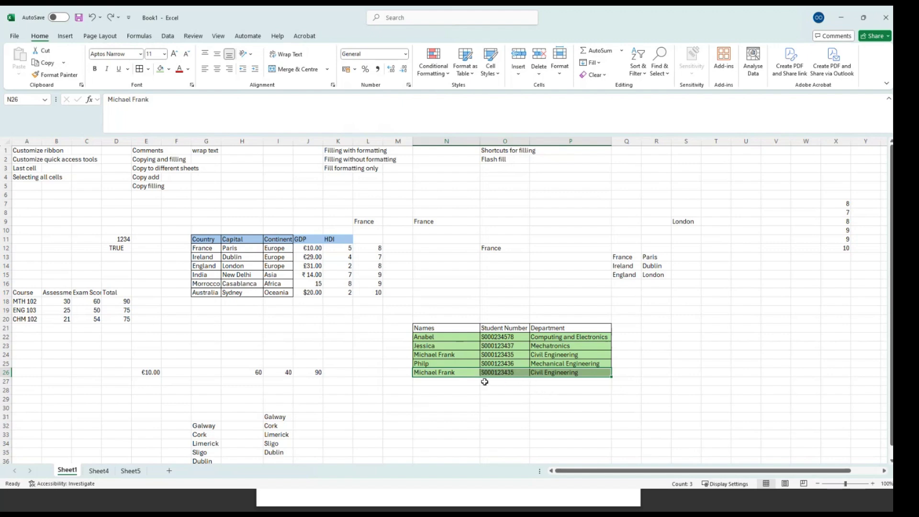
click(112, 17)
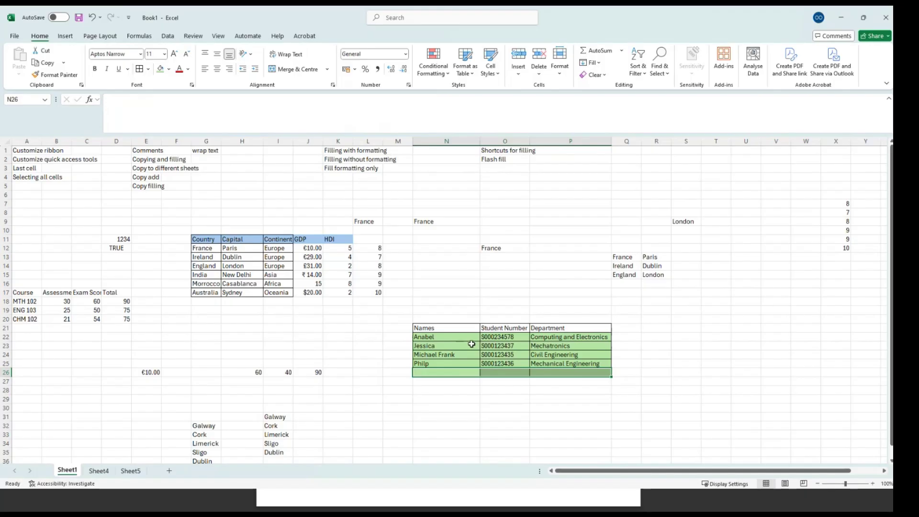
key(ctrl+z)
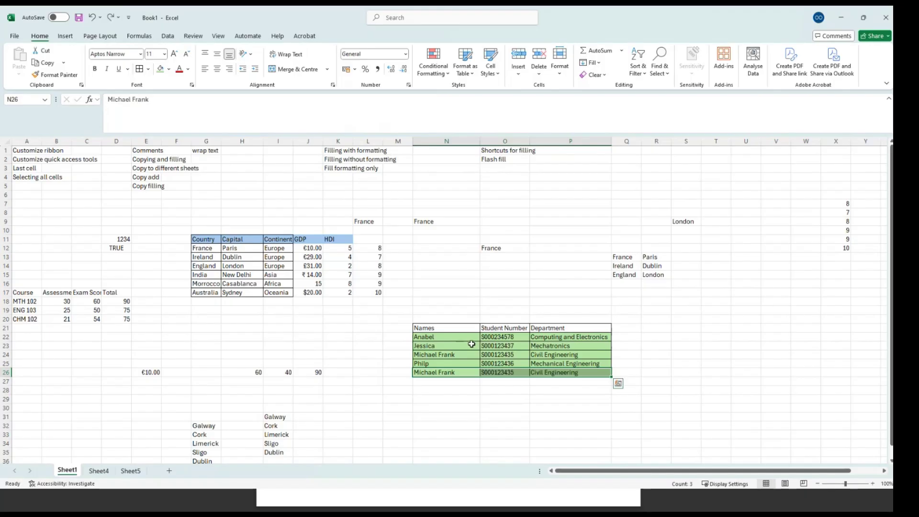
key(ctrl+y)
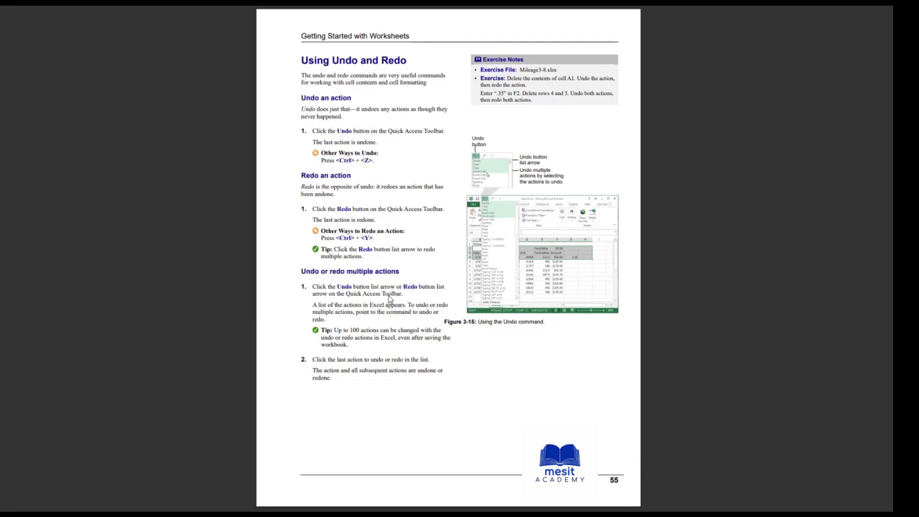
Search the worksheet for the next occurrence of London with Find, replacing the previous search term
scroll(388, 300, down, 1)
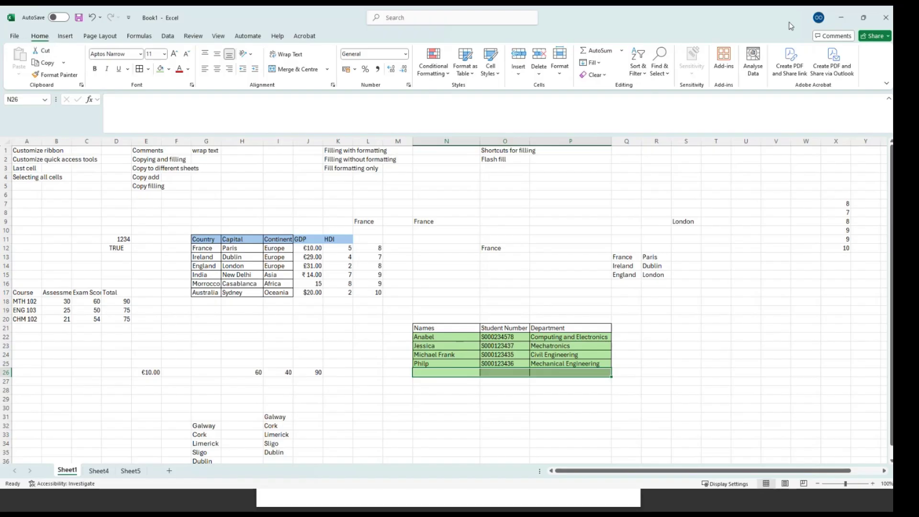
click(668, 74)
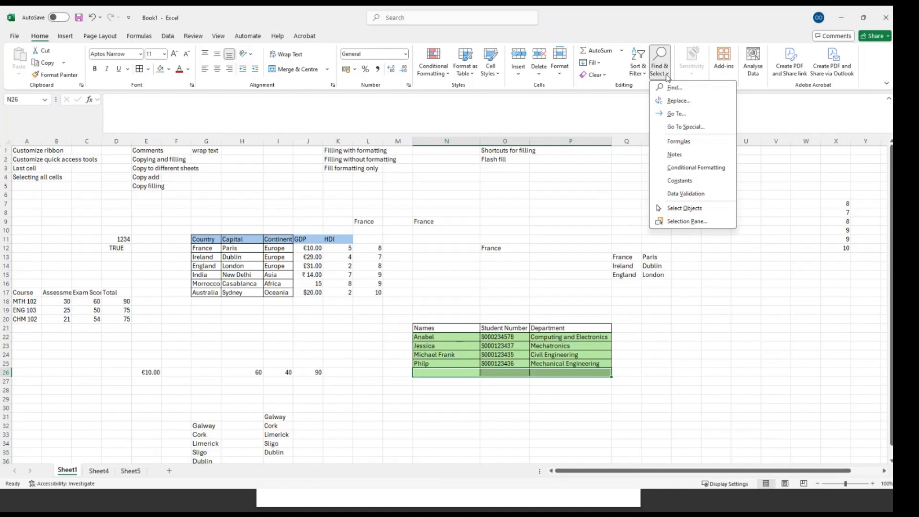
click(669, 75)
click(669, 76)
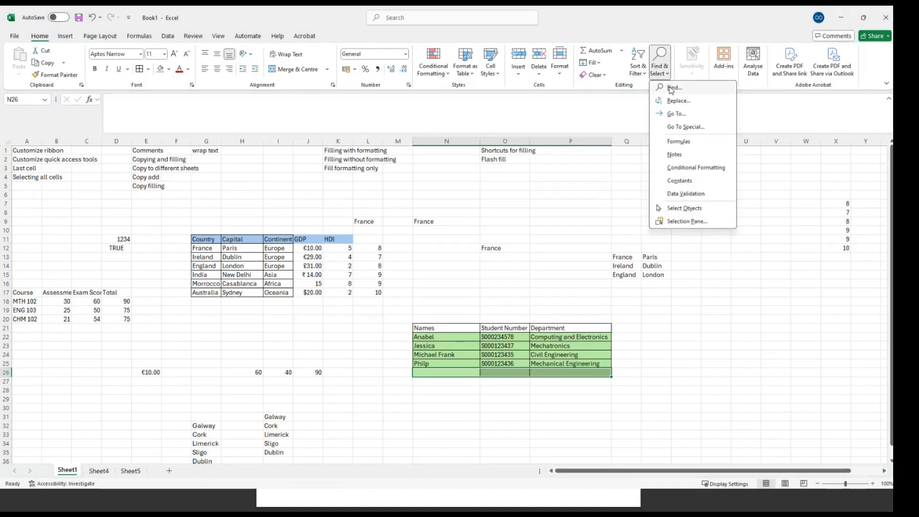
click(671, 89)
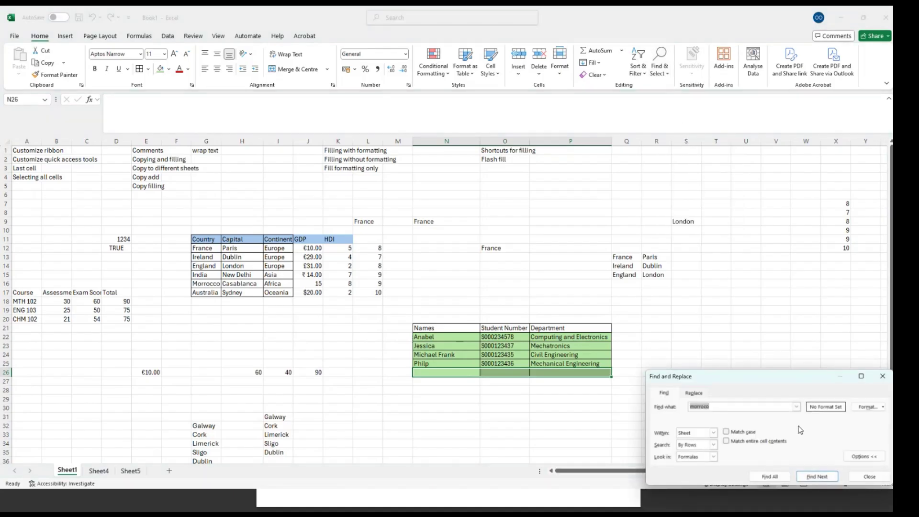
drag(654, 191, 646, 187)
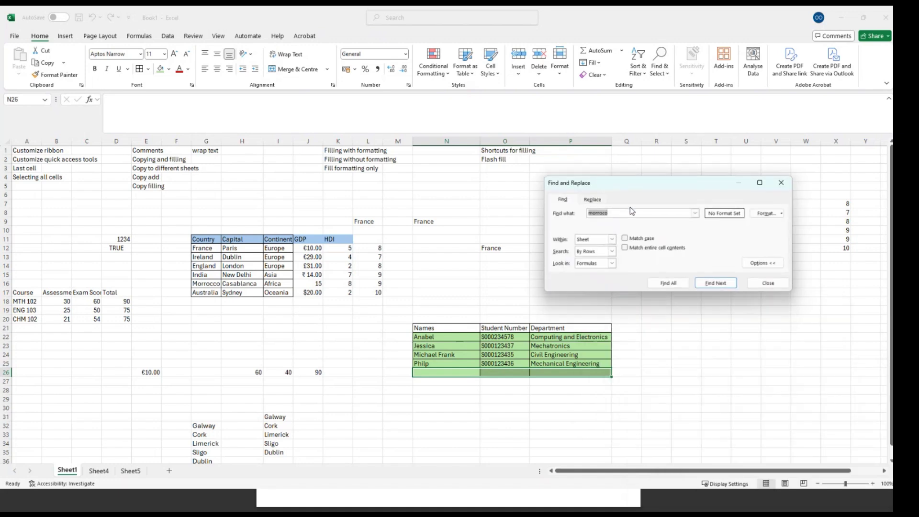
key(BackSpace)
key(Return)
click(625, 213)
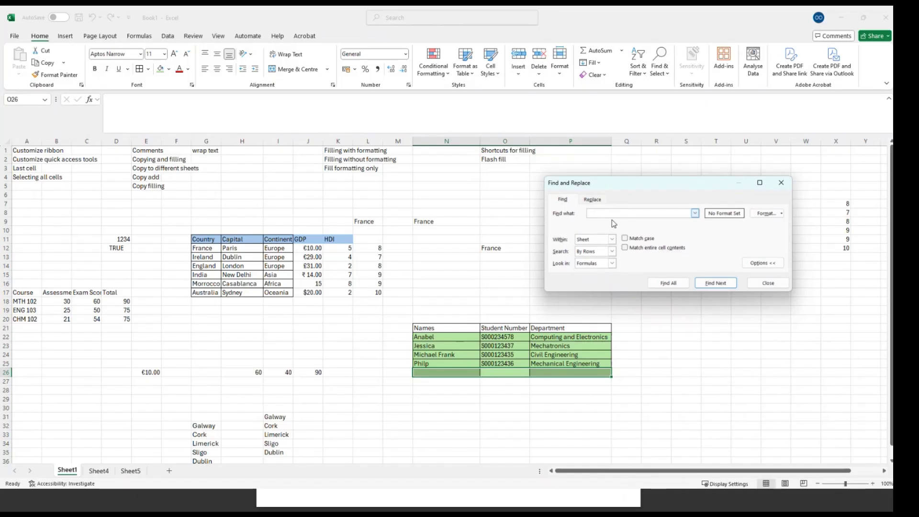
text(London)
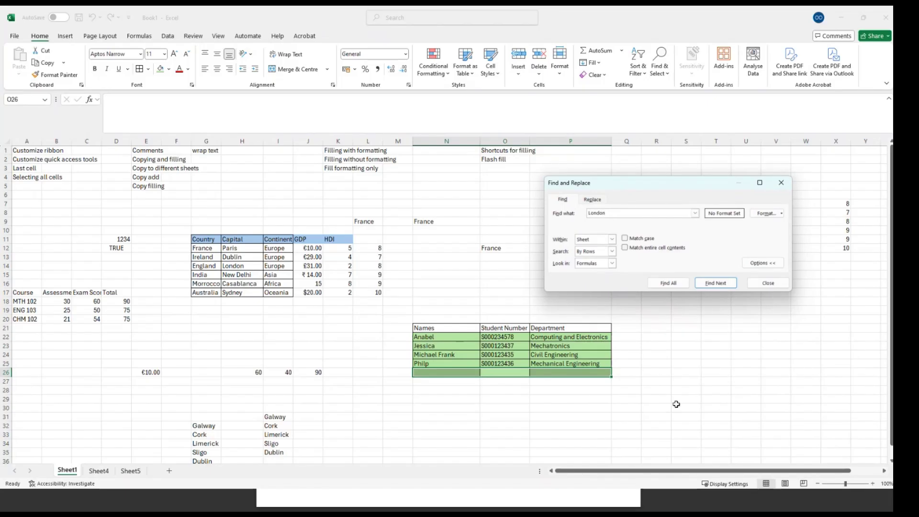
click(716, 283)
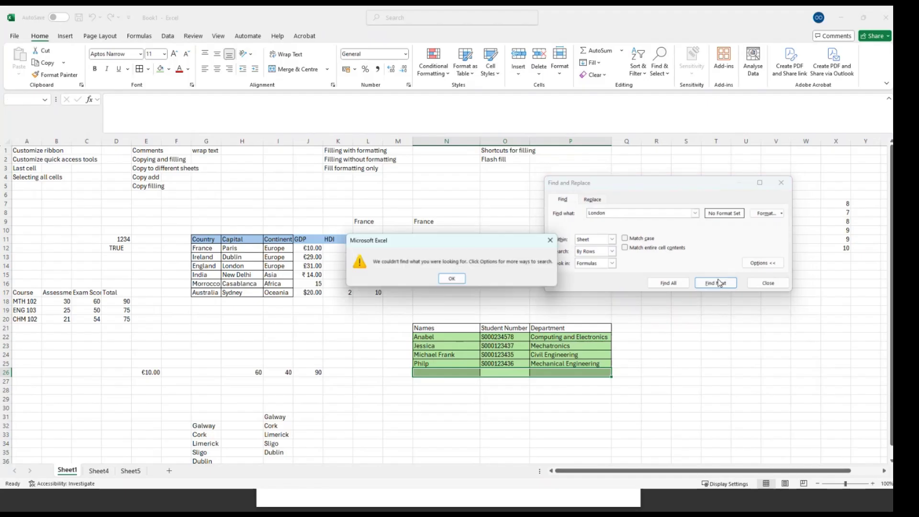
Try to find all occurrences of London within the blank selection N26:P26, and deselect the range
click(452, 279)
click(665, 282)
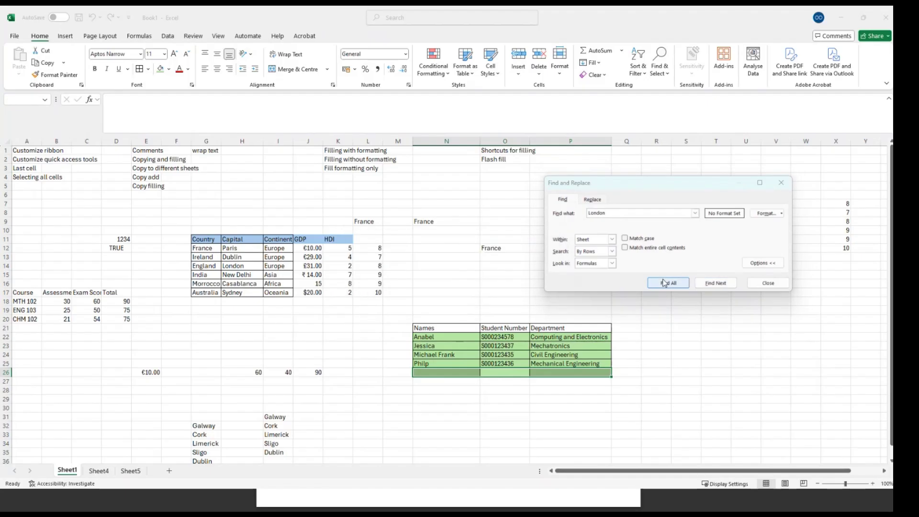
click(452, 280)
click(366, 329)
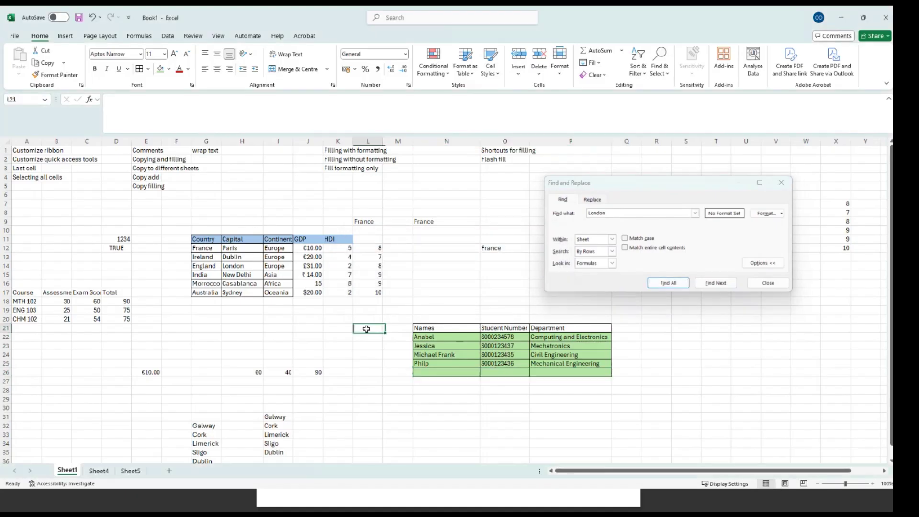
click(436, 373)
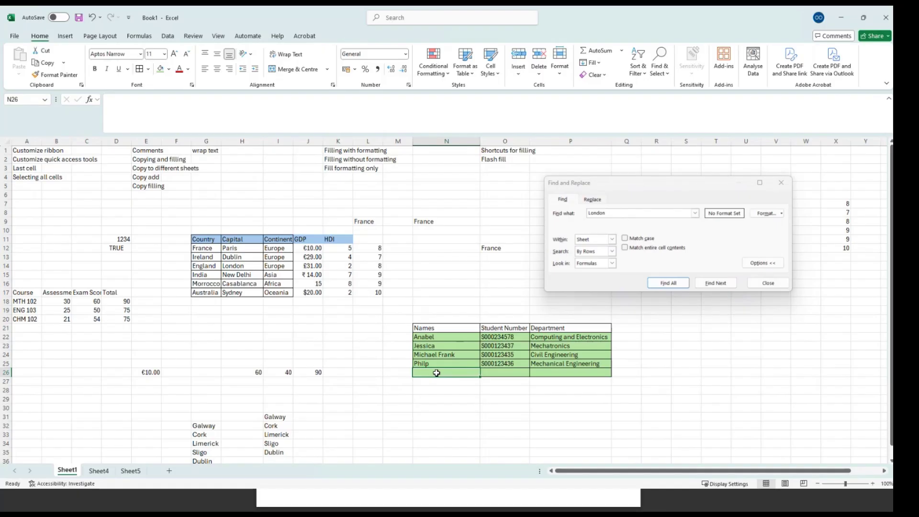
Search only the Capital column of the country table, H11:H17, for the next occurrence of London
click(234, 239)
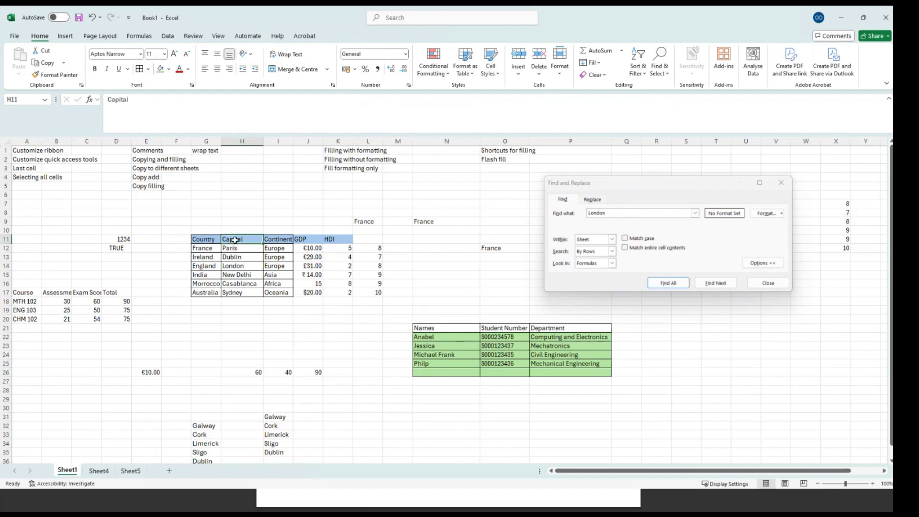
key(ctrl+shift+Down)
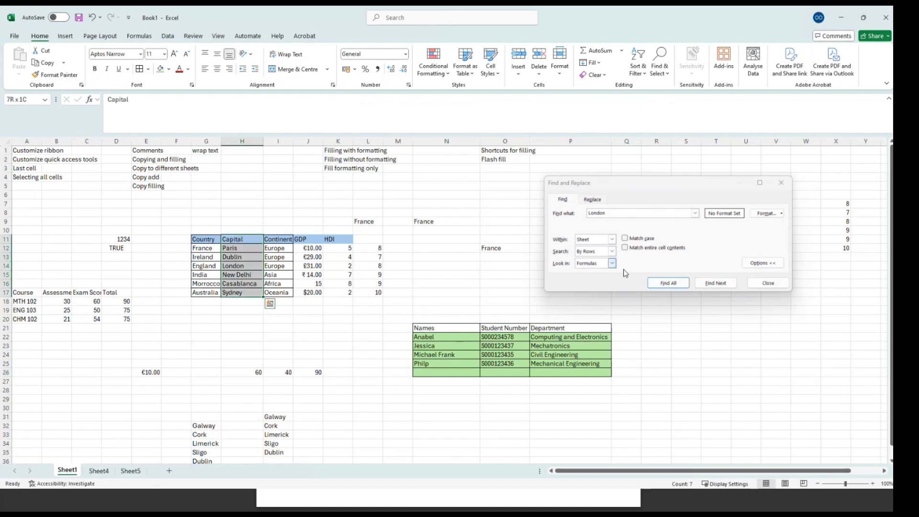
click(705, 284)
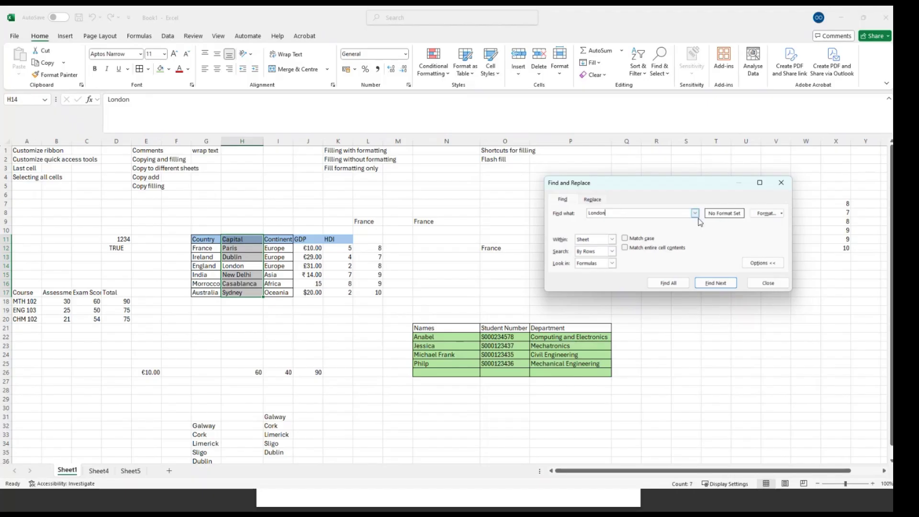
Review the Find format options and the Sheet and Workbook search scopes, keeping the scope set to Sheet
click(763, 216)
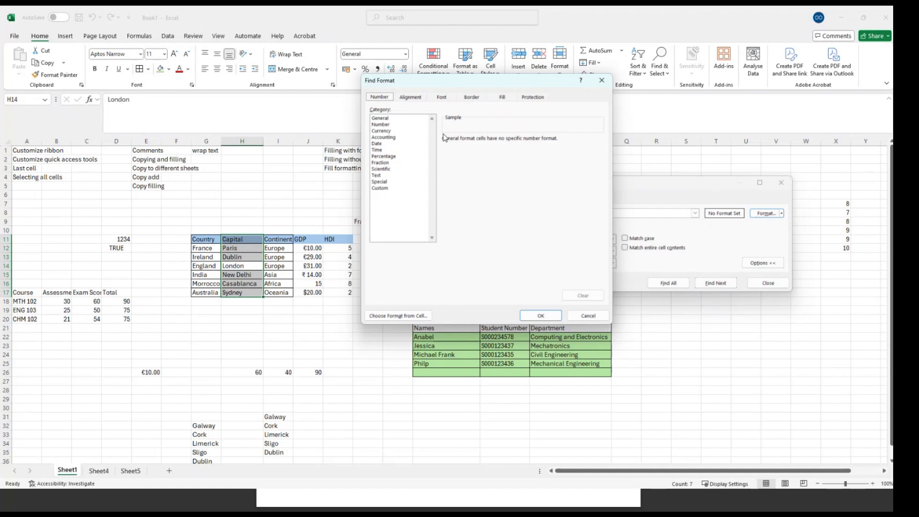
click(602, 80)
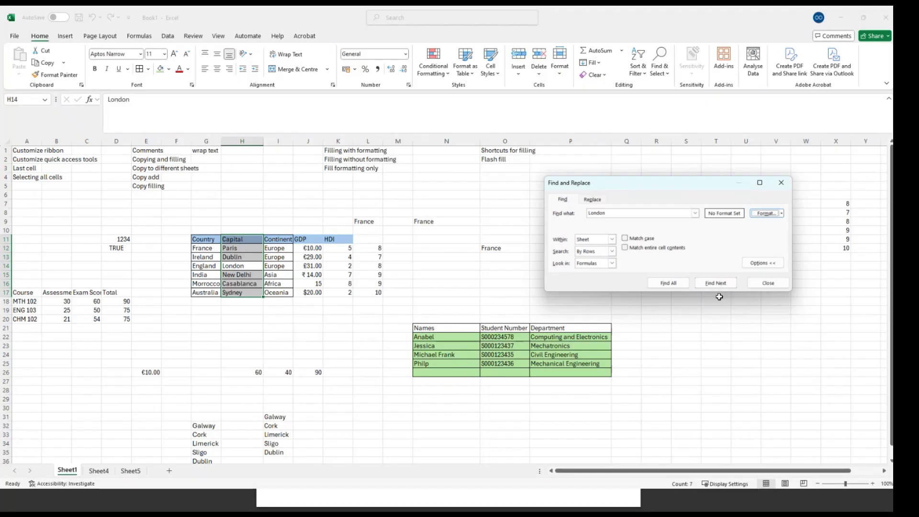
click(612, 240)
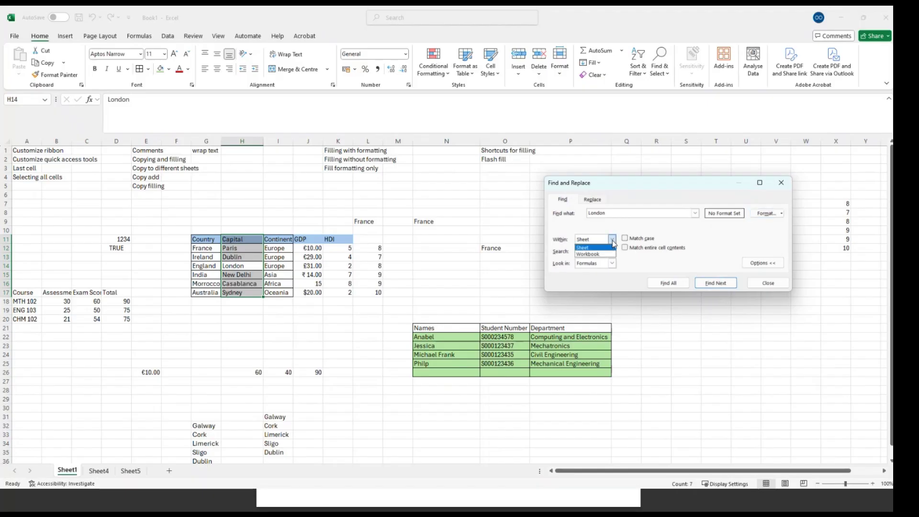
click(612, 241)
click(612, 241)
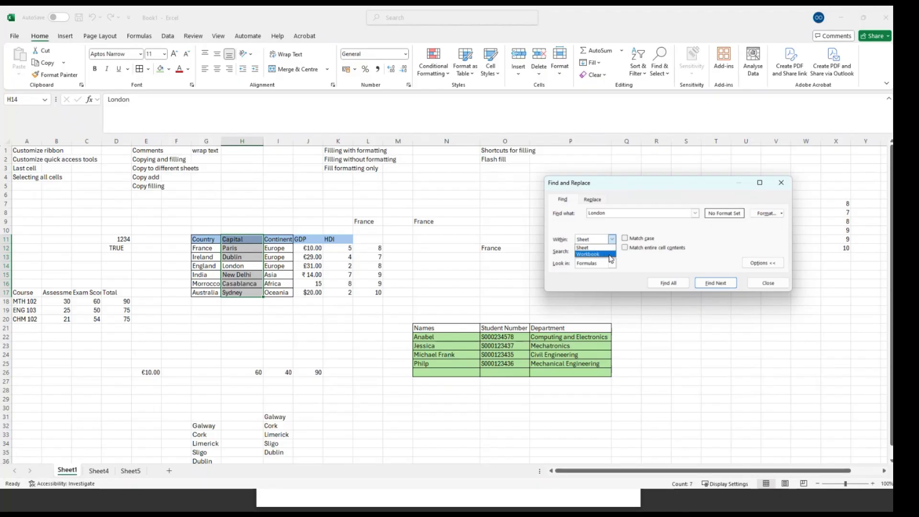
click(611, 240)
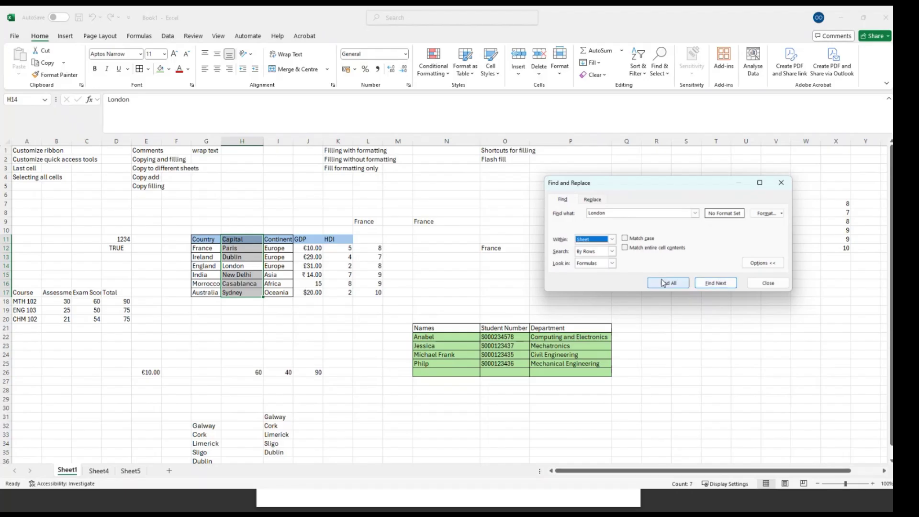
Find all occurrences of London in the whole sheet, visit the listed matches including H14 and S9, and close the search
click(338, 328)
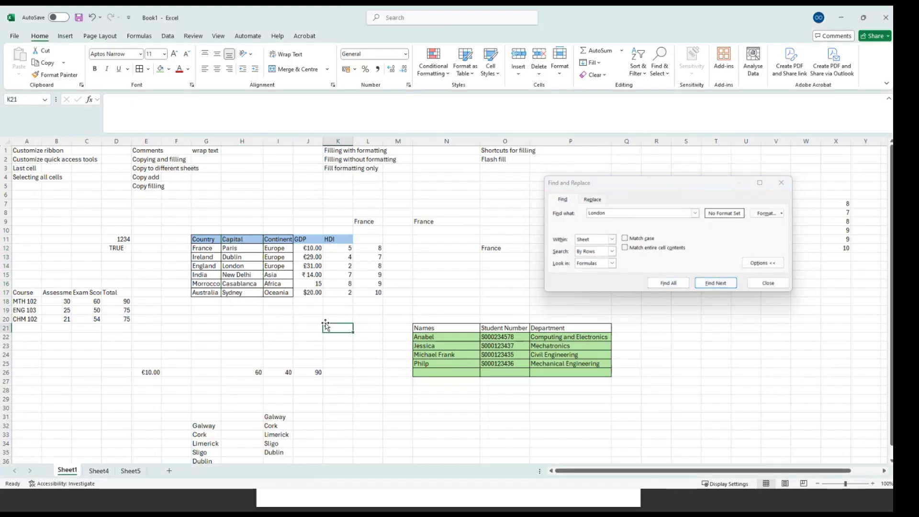
click(662, 284)
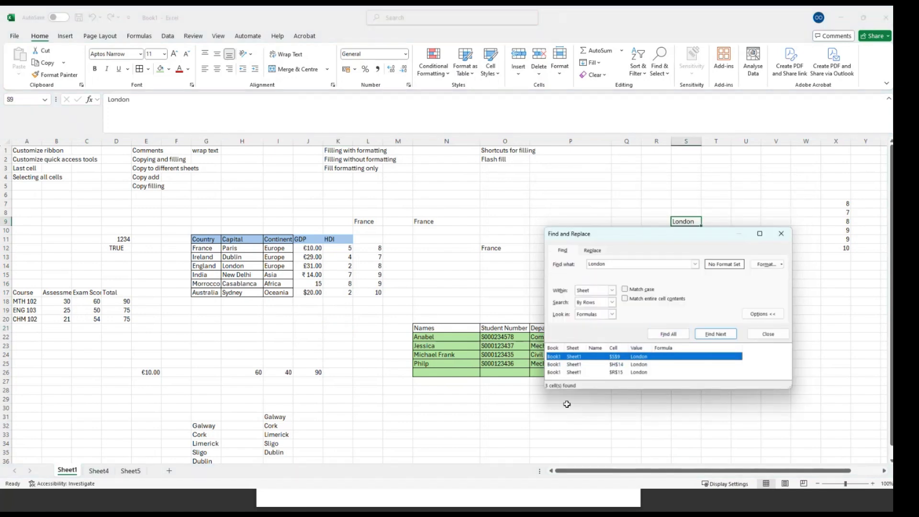
click(599, 362)
click(605, 376)
click(613, 418)
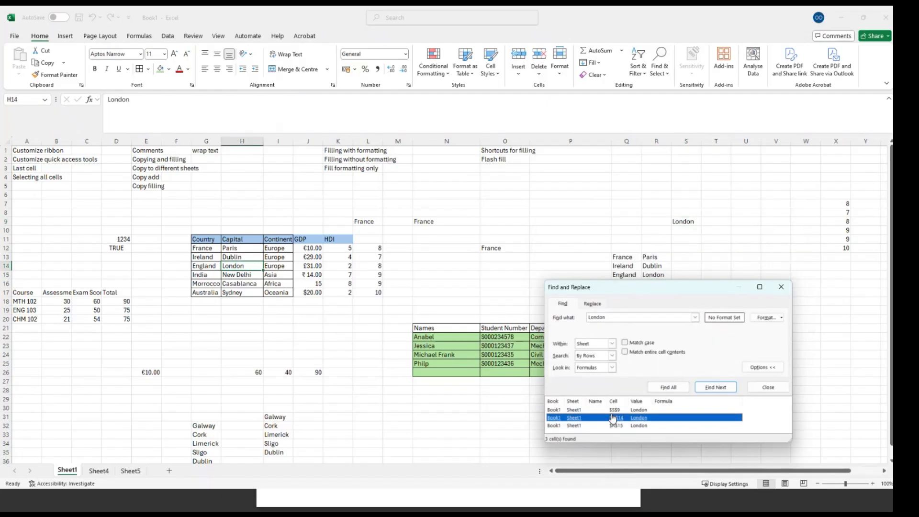
click(616, 410)
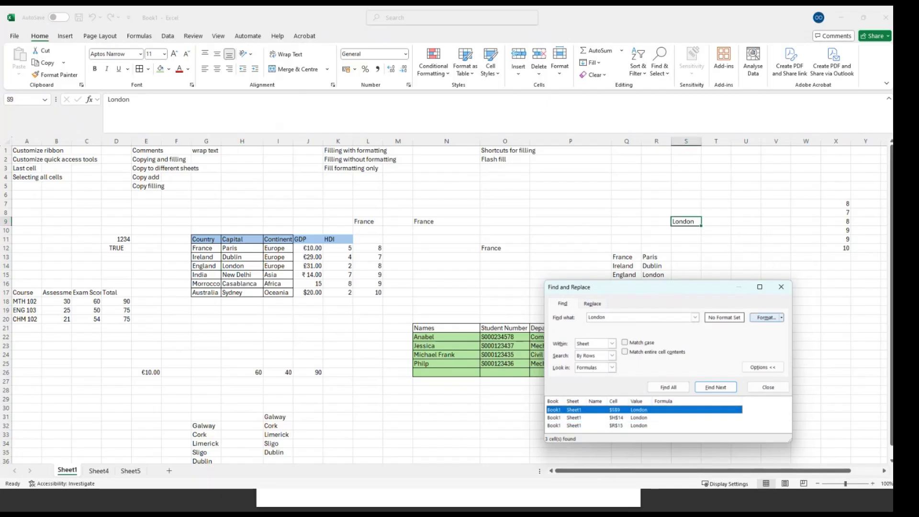
click(773, 293)
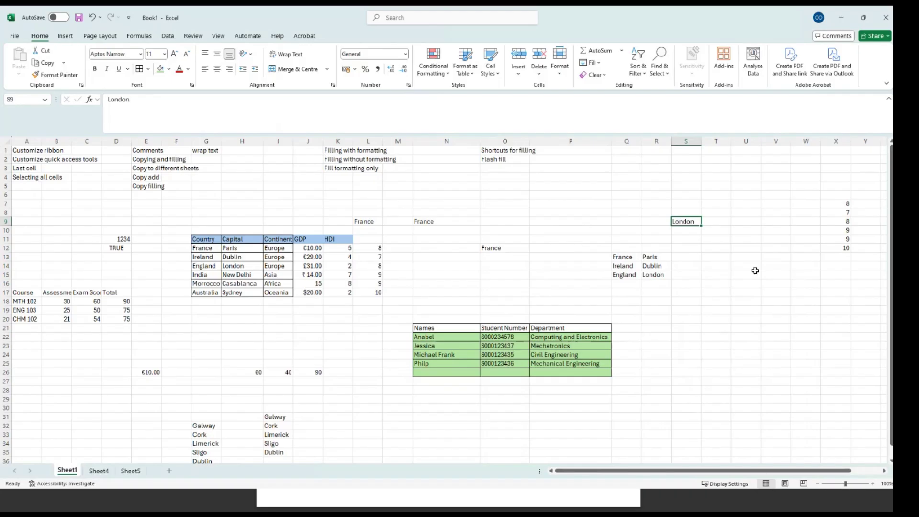
Replace London with Belfast in S9 and H14 one match at a time, leaving R15 unreplaced, and close Find and Replace
click(666, 73)
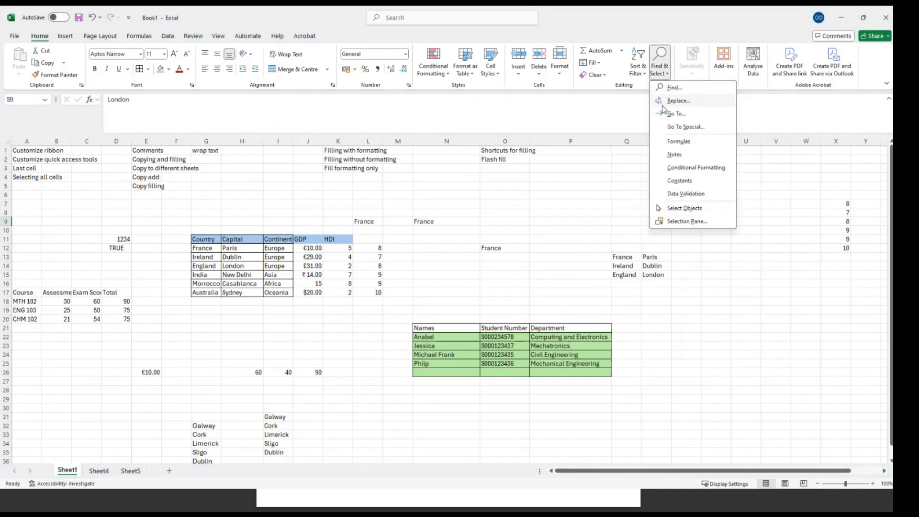
click(559, 278)
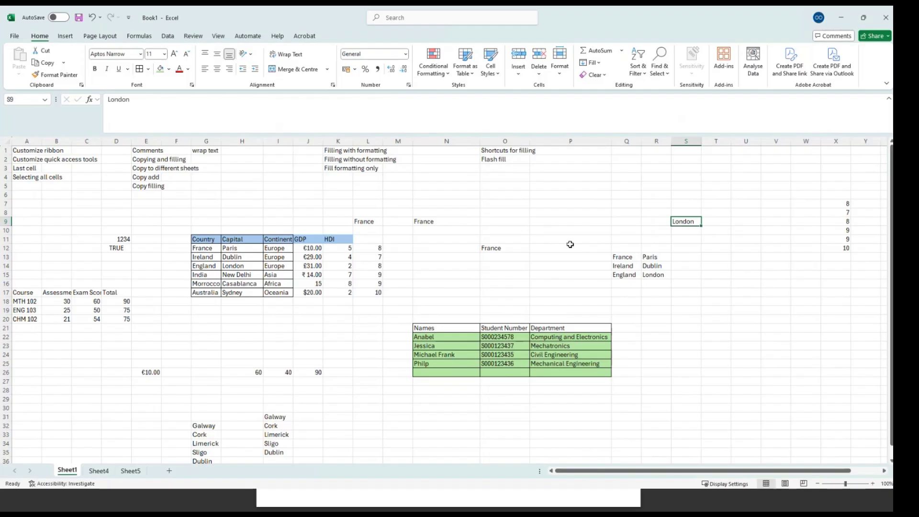
click(668, 74)
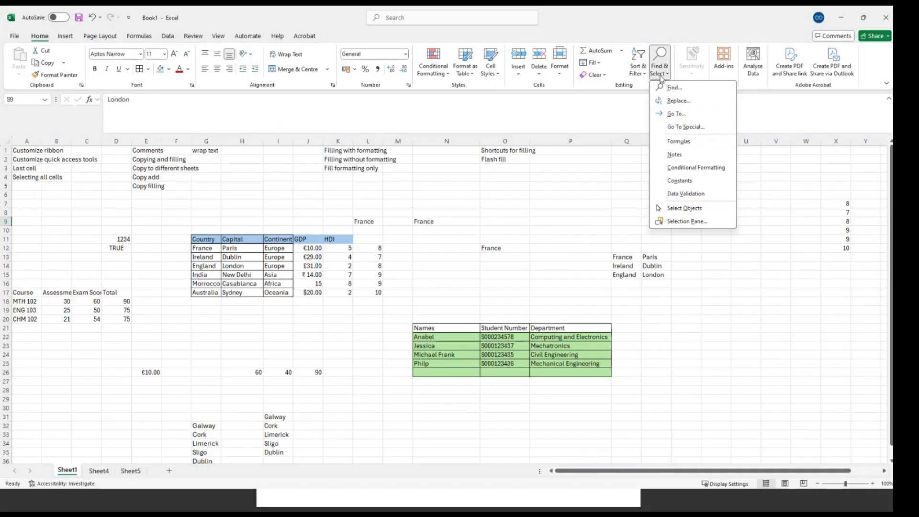
click(672, 102)
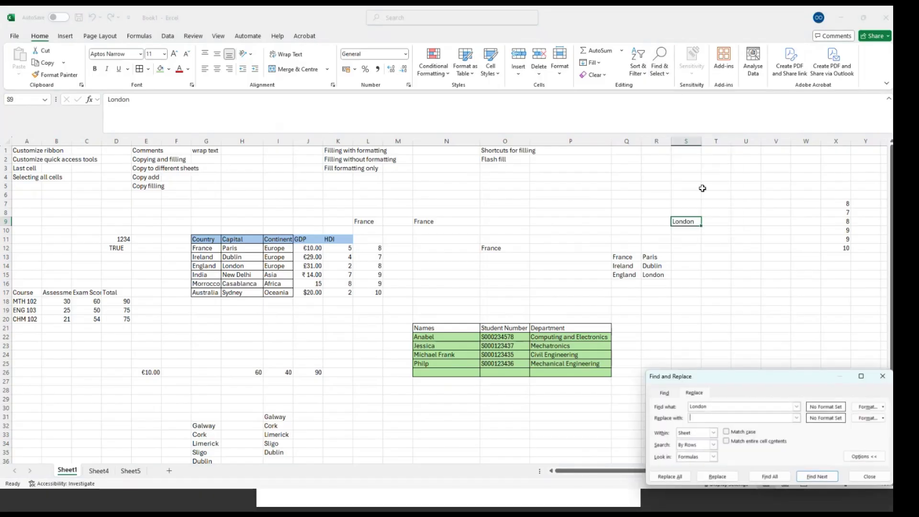
drag(767, 381, 676, 225)
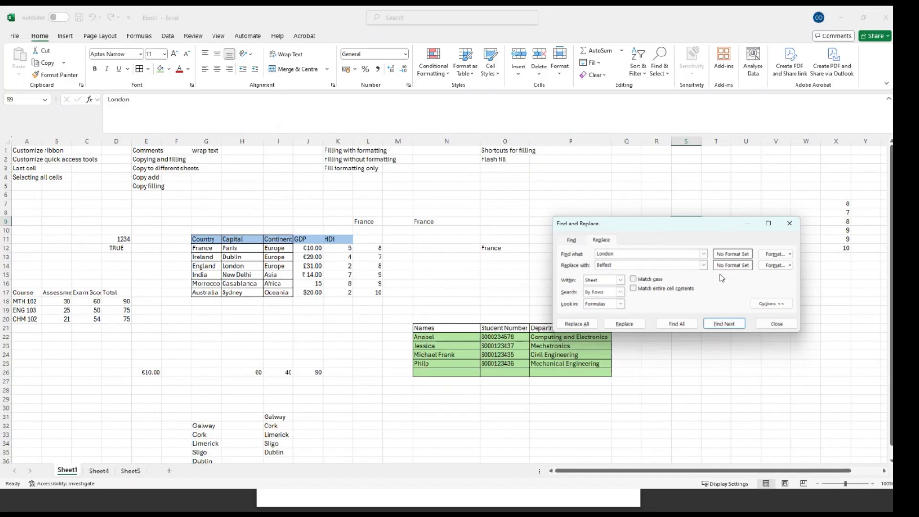
click(620, 328)
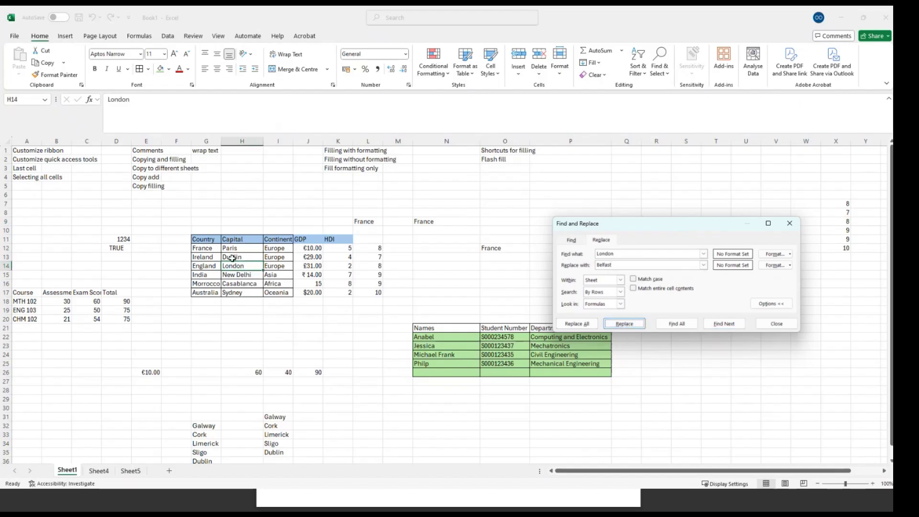
click(620, 325)
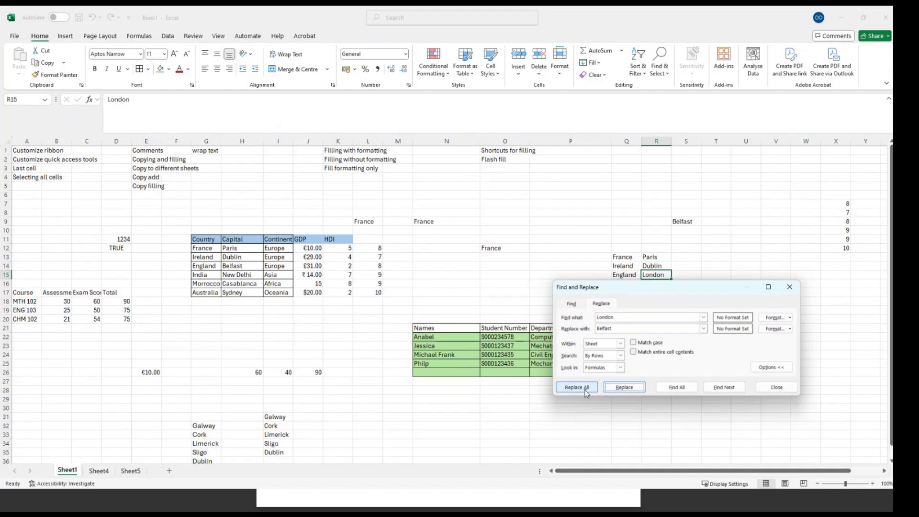
click(787, 290)
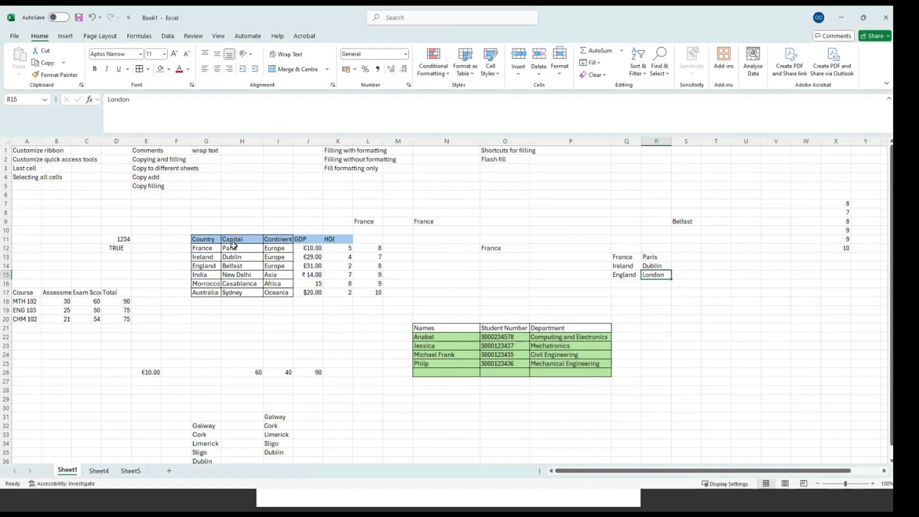
Demonstrate possible search ranges by selecting column H, row 11, rows 8 to 11, and the capitals in H12:H17
click(258, 142)
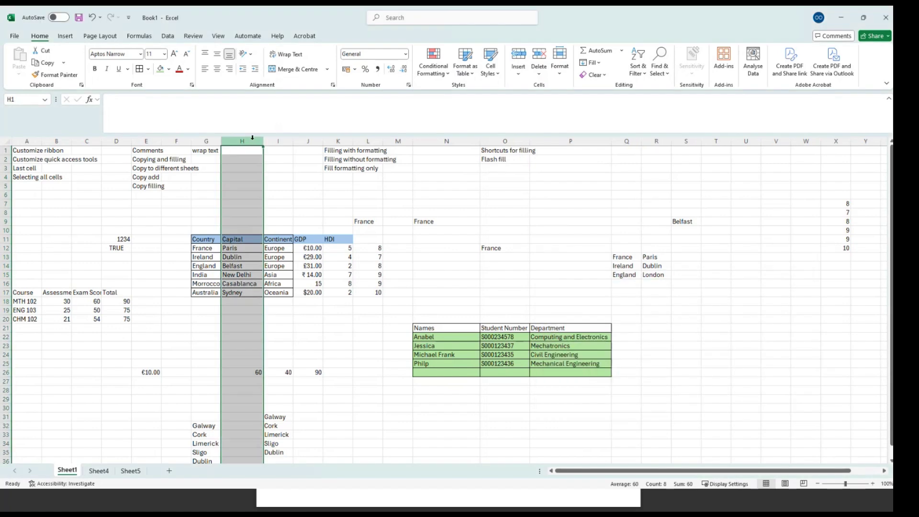
click(6, 239)
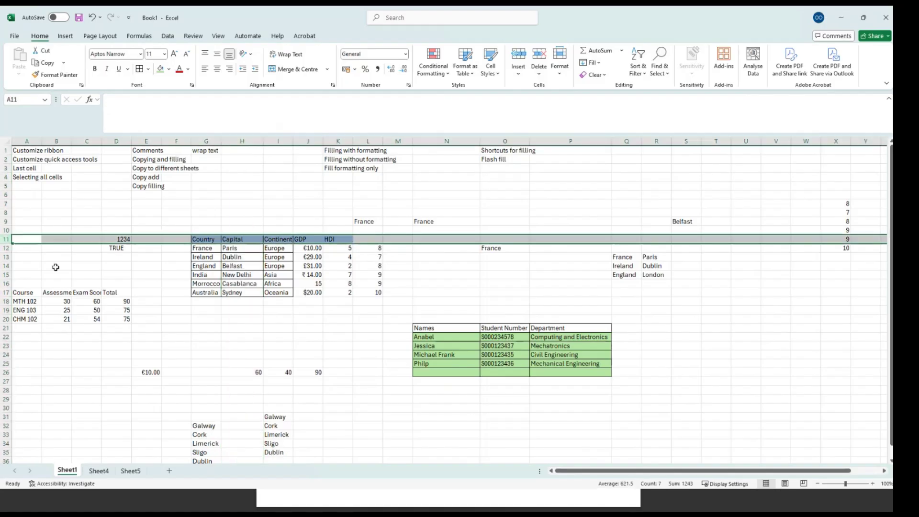
drag(6, 239, 6, 210)
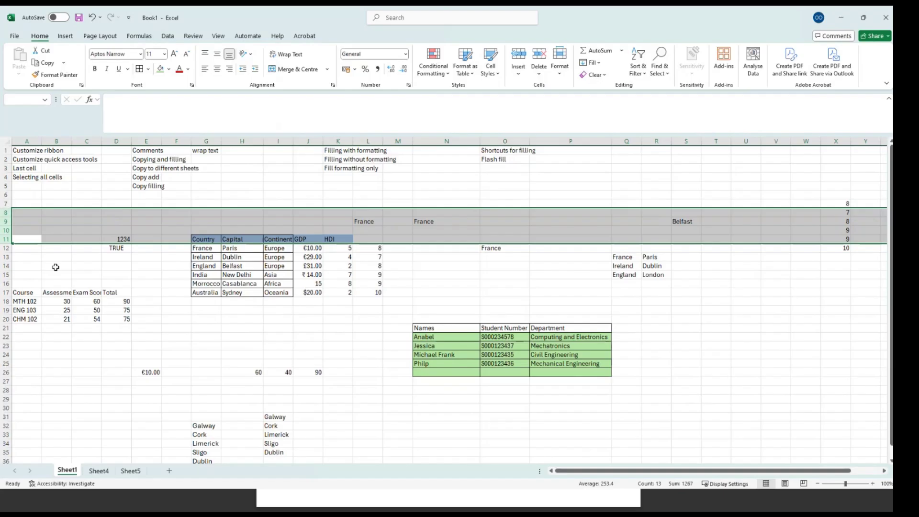
click(238, 240)
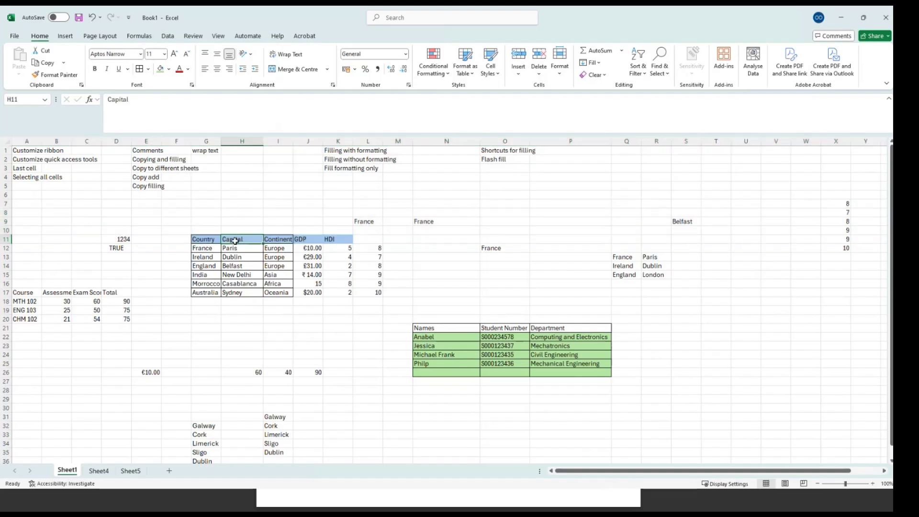
click(240, 247)
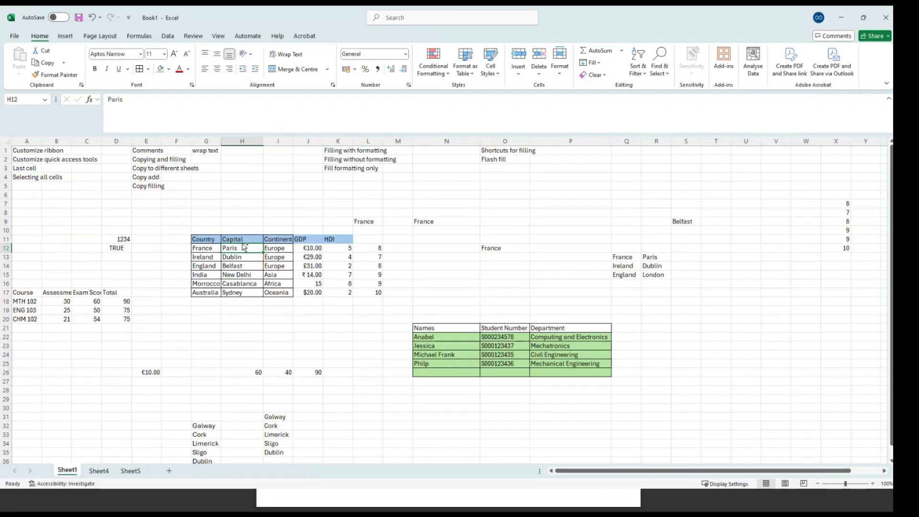
drag(243, 247, 242, 293)
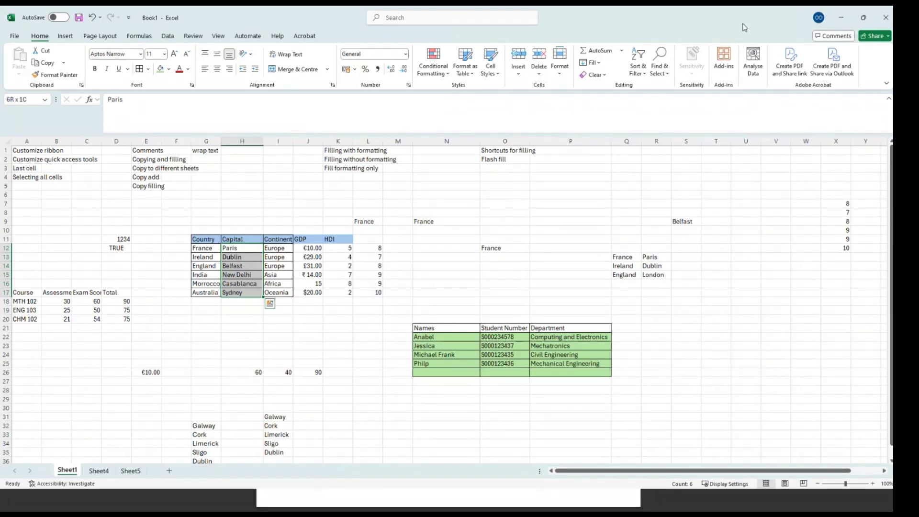
click(662, 67)
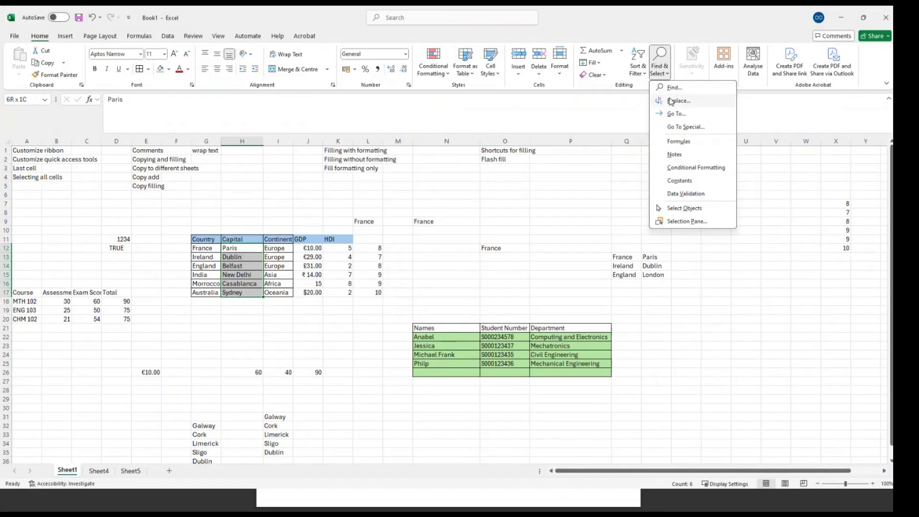
key(Escape)
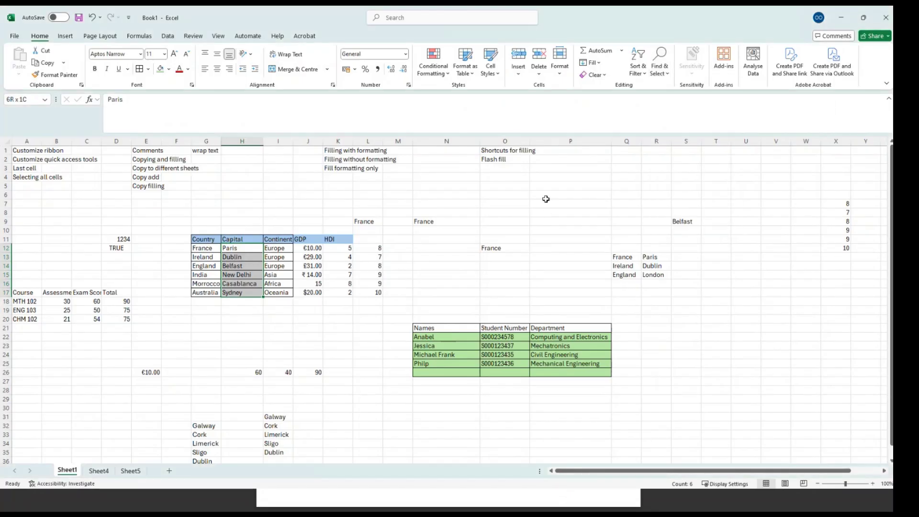
Review the Find and Replace options for replacing London with Belfast across the sheet, and close the dialog without replacing anything
click(279, 203)
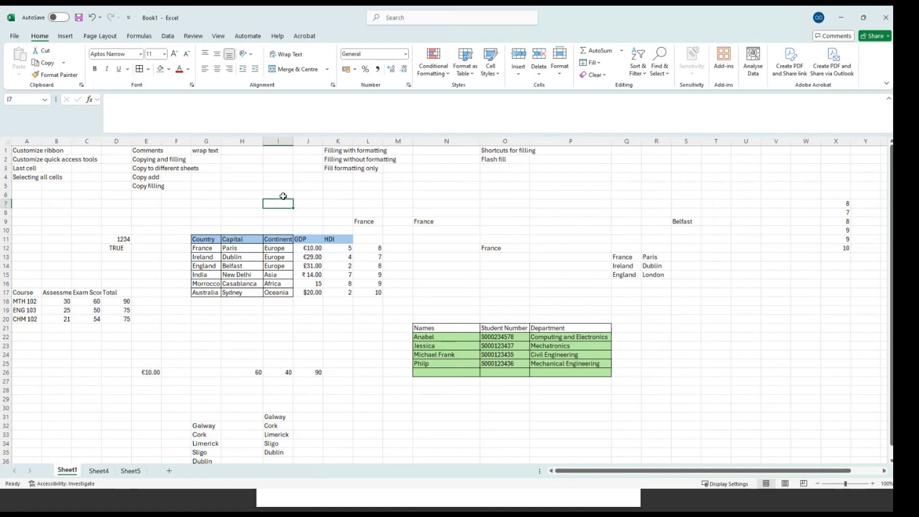
key(ctrl+f)
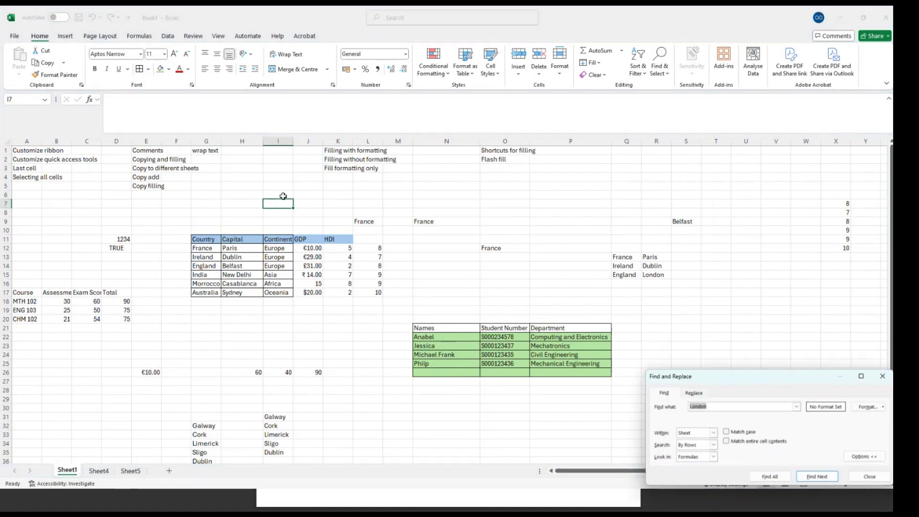
drag(766, 378, 590, 174)
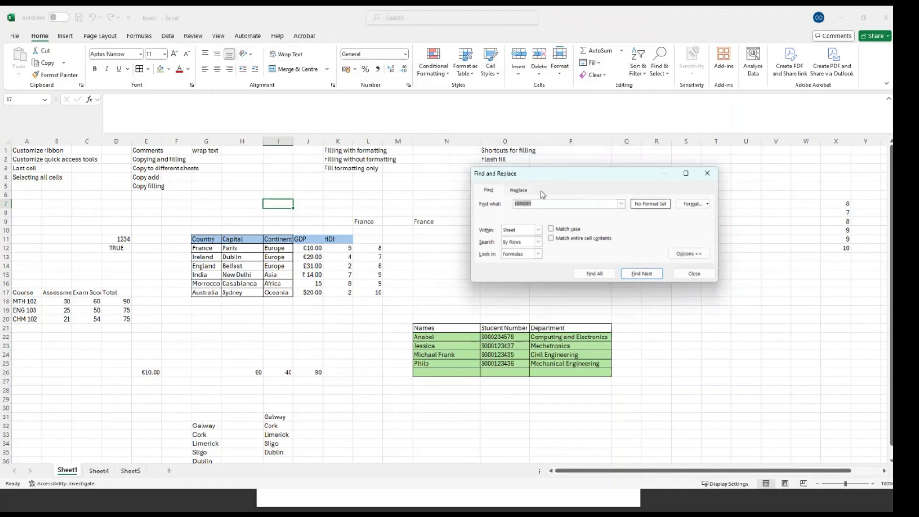
click(519, 190)
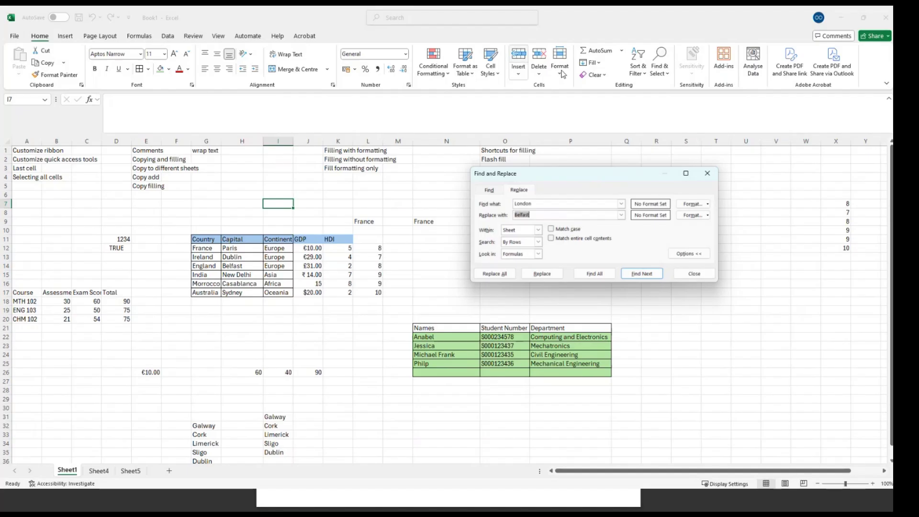
click(703, 174)
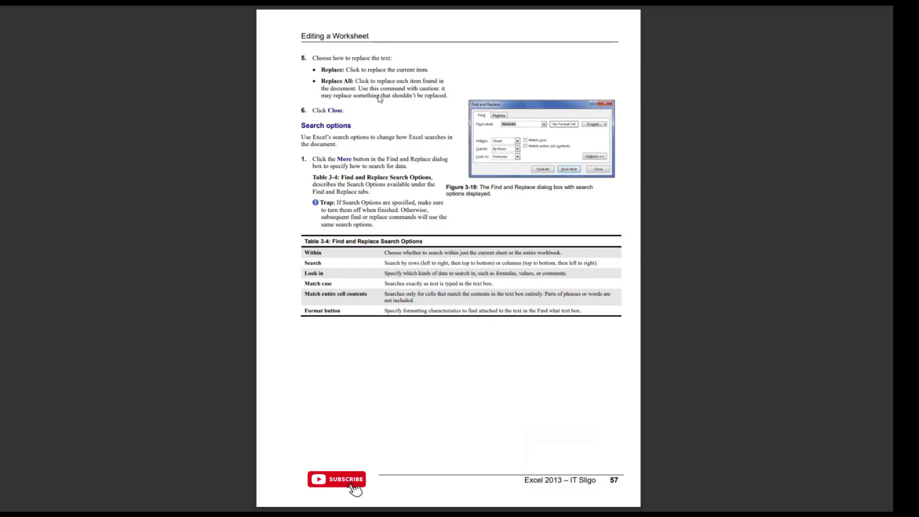
scroll(380, 99, down, 1)
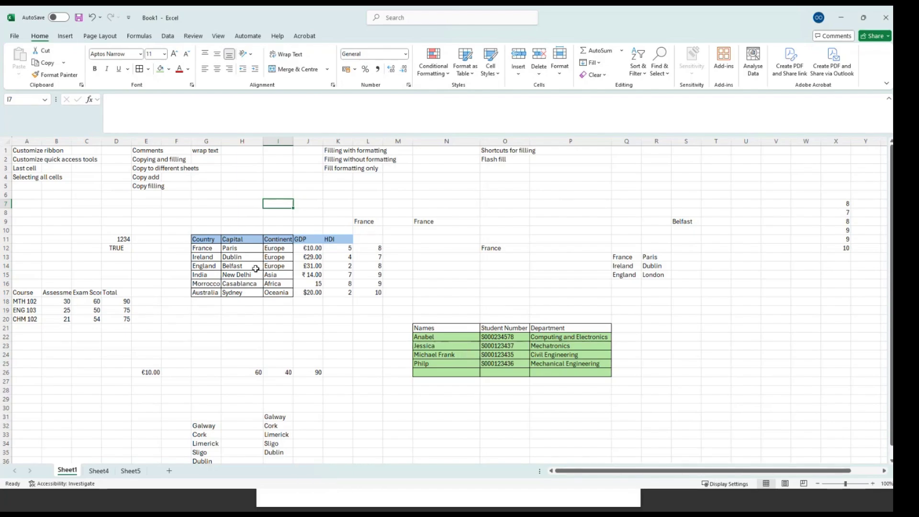
Add the comment "This is the capital of Australia" to the Sydney cell H17, correcting the misspelled word before posting it
click(245, 296)
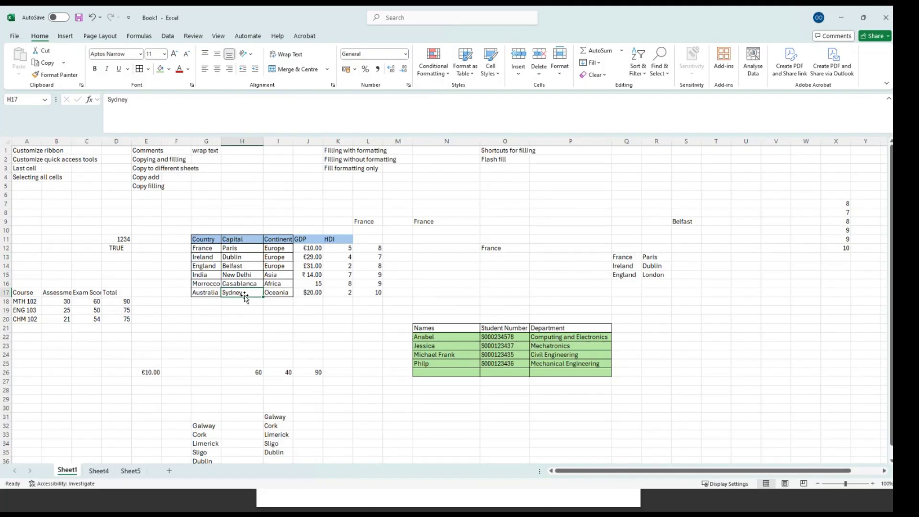
click(194, 36)
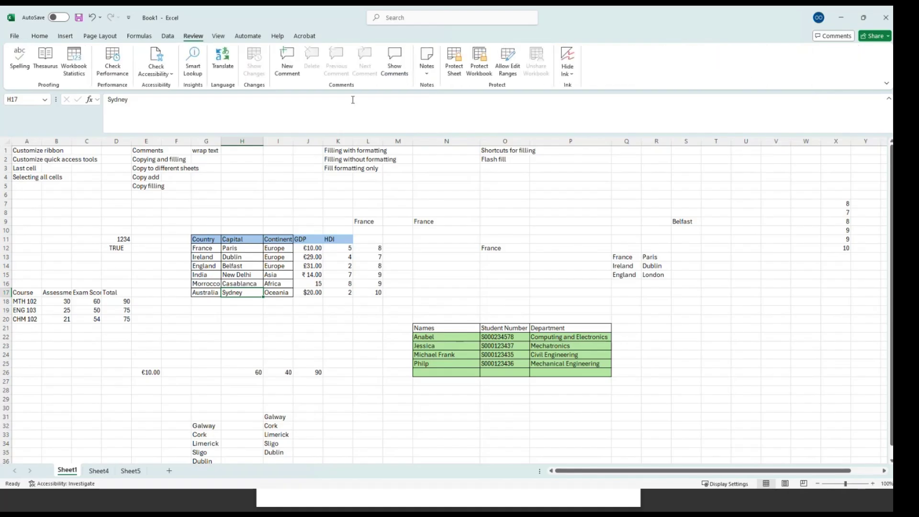
click(287, 62)
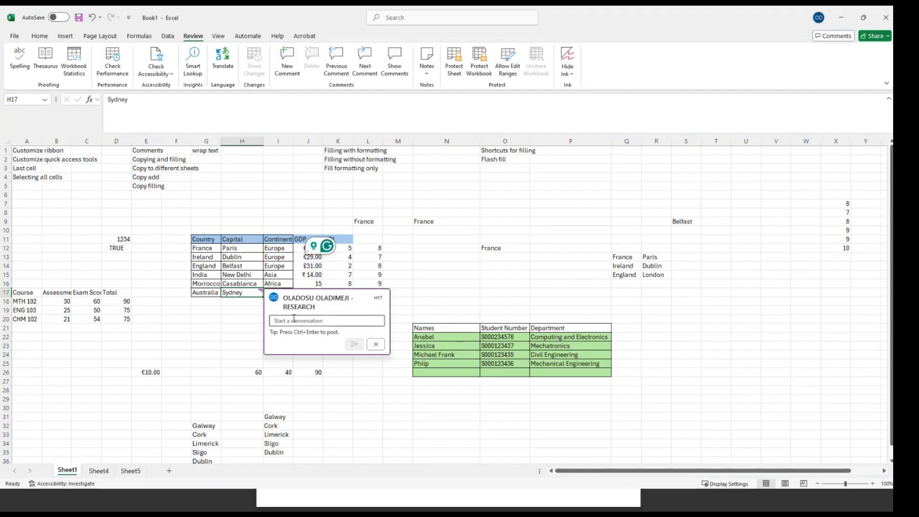
text(This )
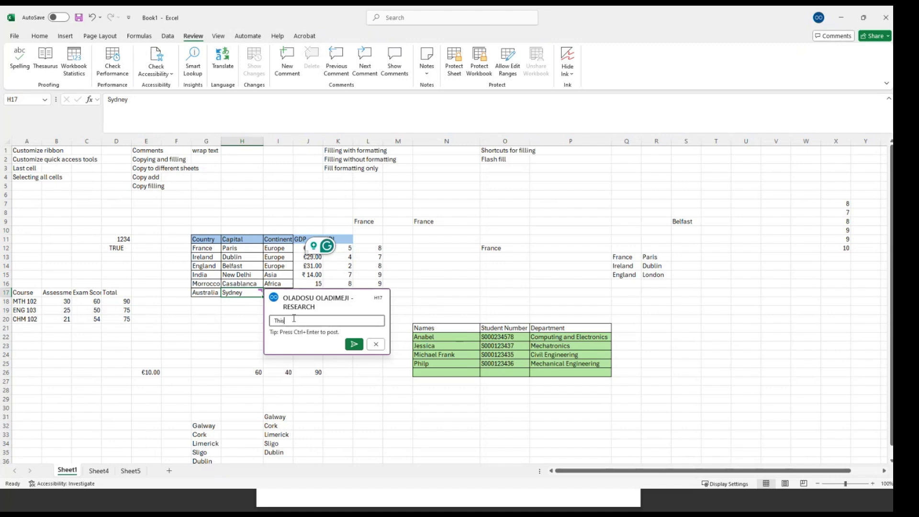
text(is )
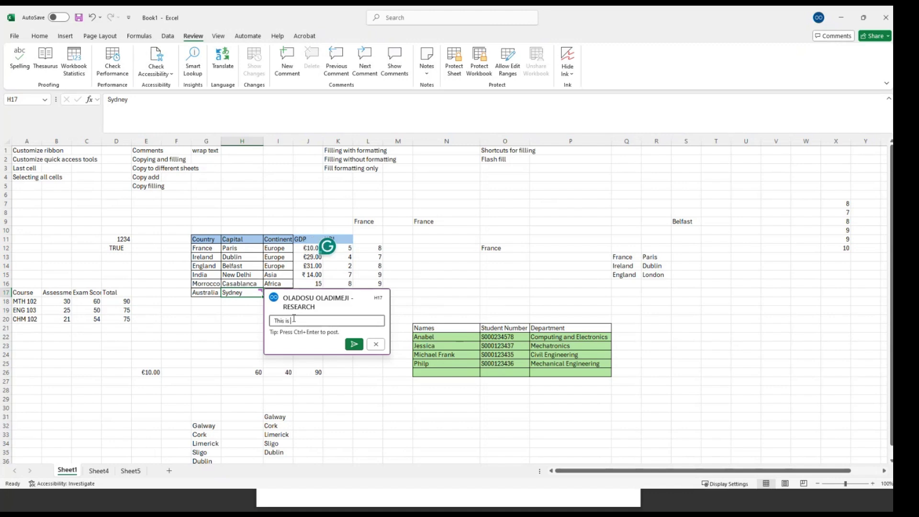
text(a cap)
text(ita)
key(BackSpace)
key(BackSpace)
key(BackSpace)
key(BackSpace)
key(BackSpace)
key(BackSpace)
key(BackSpace)
key(BackSpace)
text(the captial of )
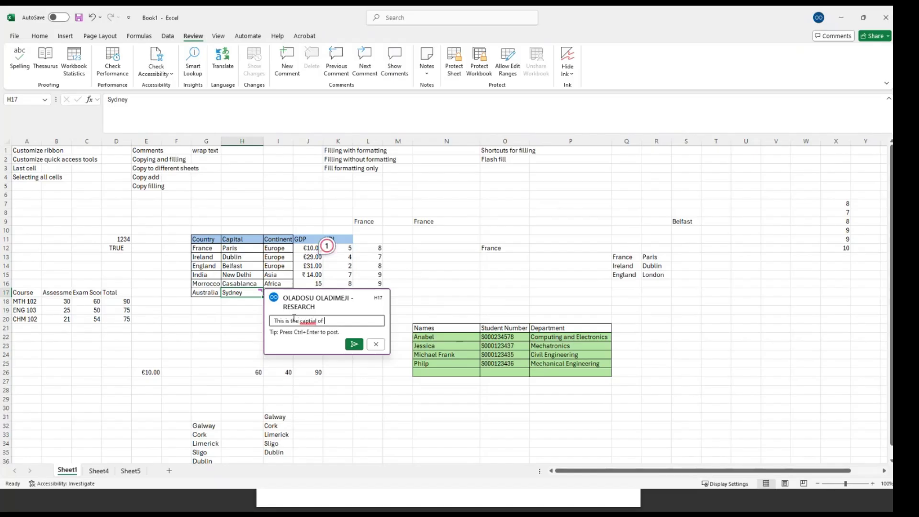
text(Australia)
right_click(310, 321)
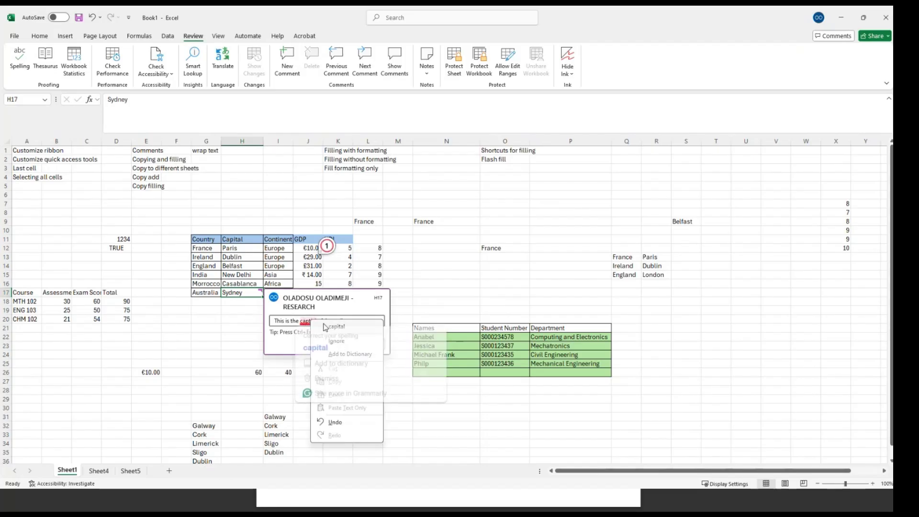
click(337, 327)
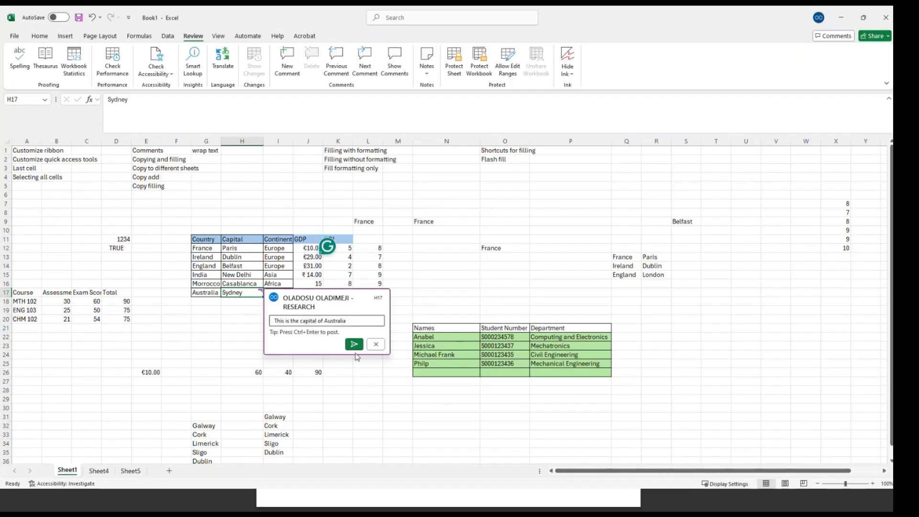
click(354, 344)
click(238, 355)
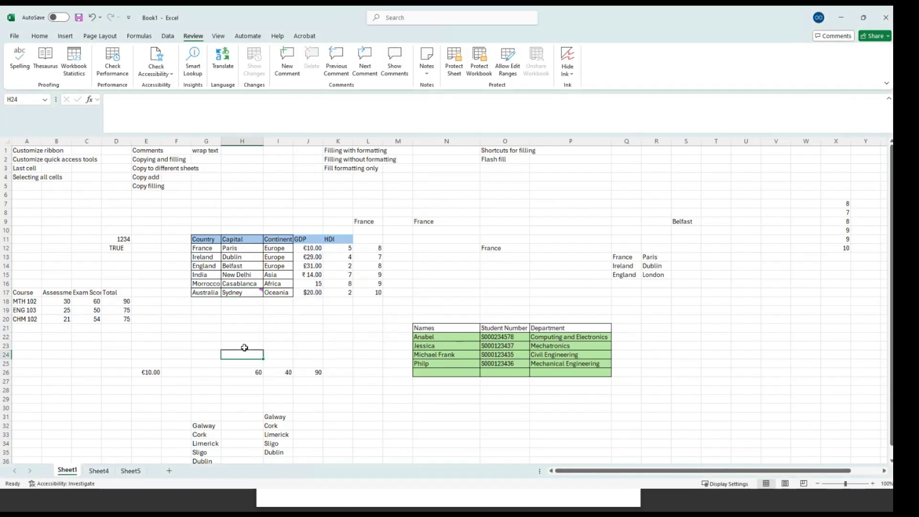
View the comment on the Sydney cell, open its text for editing, and save it without changes
mouse_move(269, 295)
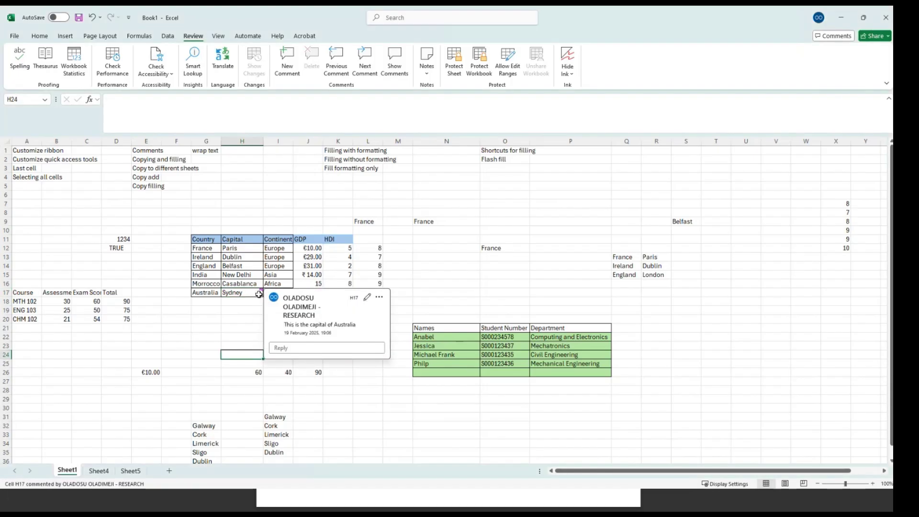
click(262, 292)
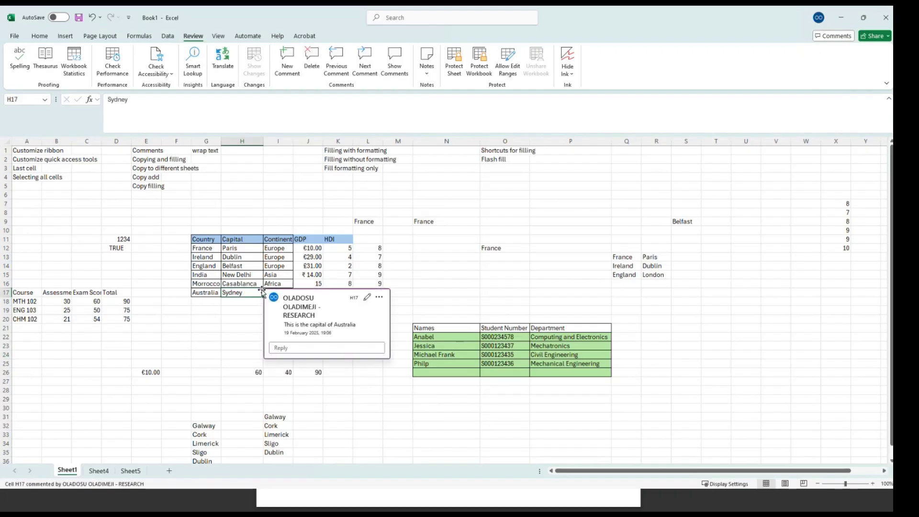
click(366, 300)
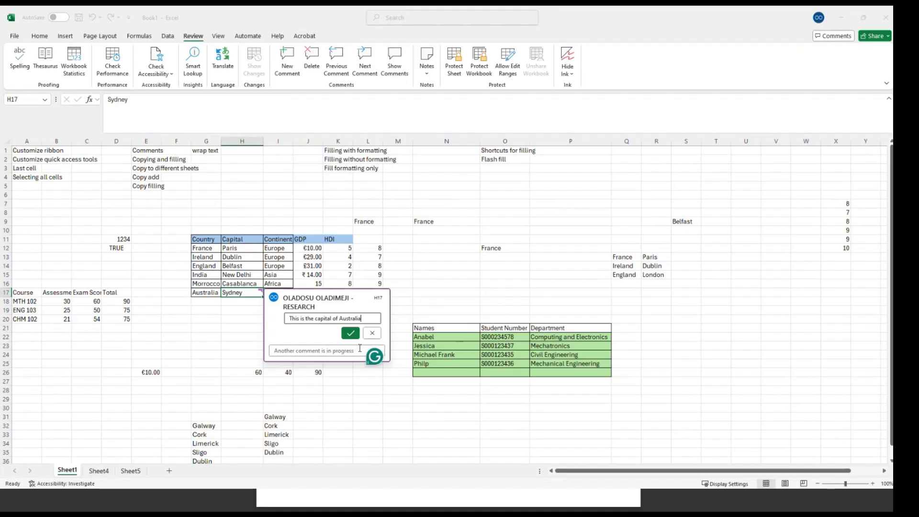
click(354, 334)
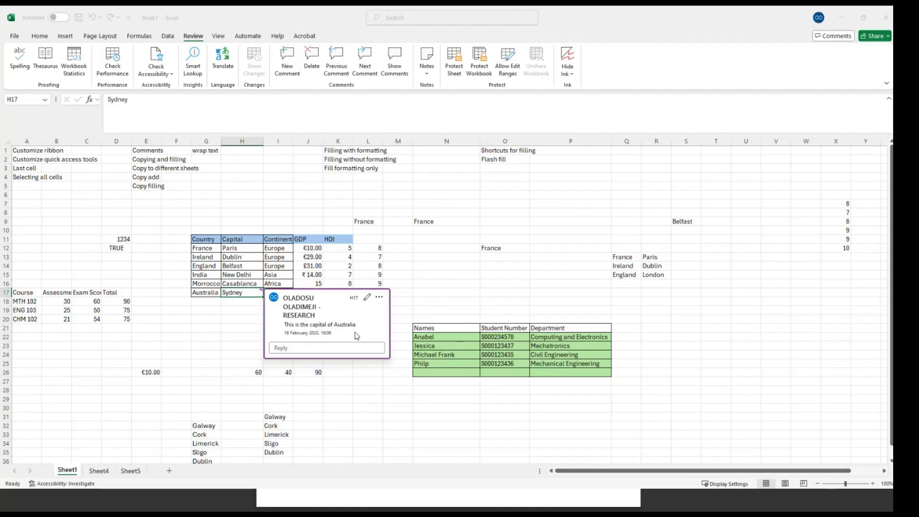
Review the delete and resolve options of the Sydney comment thread, leaving the comment in place
click(380, 298)
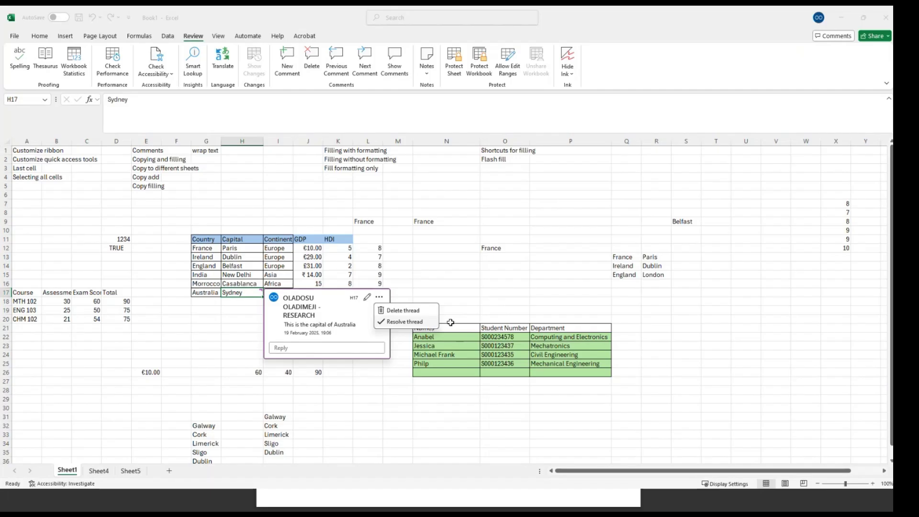
click(470, 276)
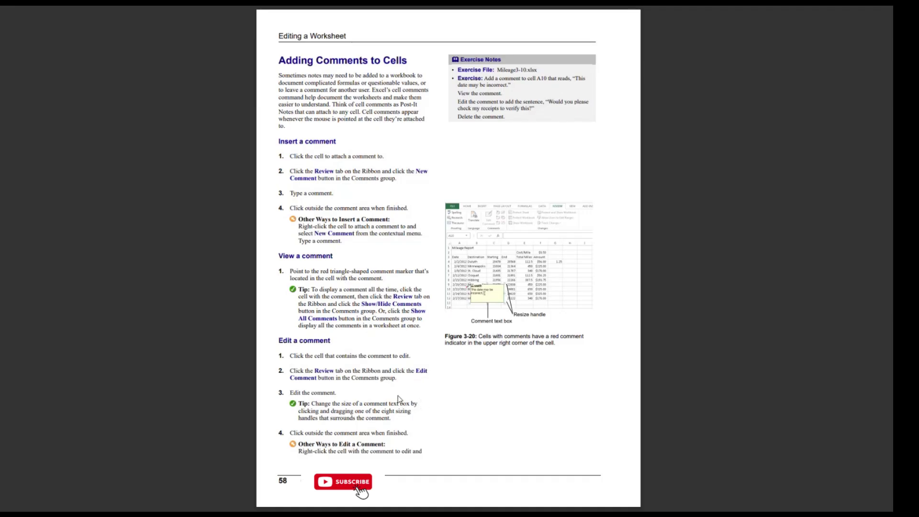
key(Right)
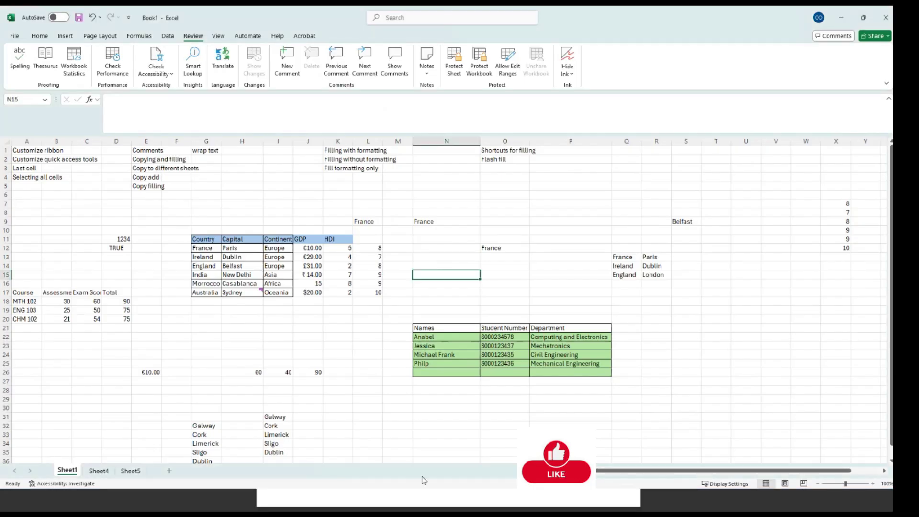
click(253, 294)
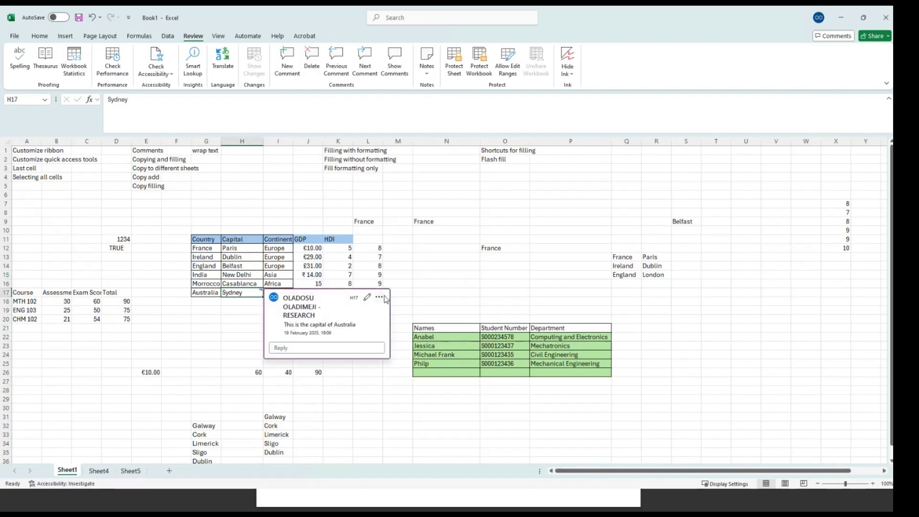
click(379, 298)
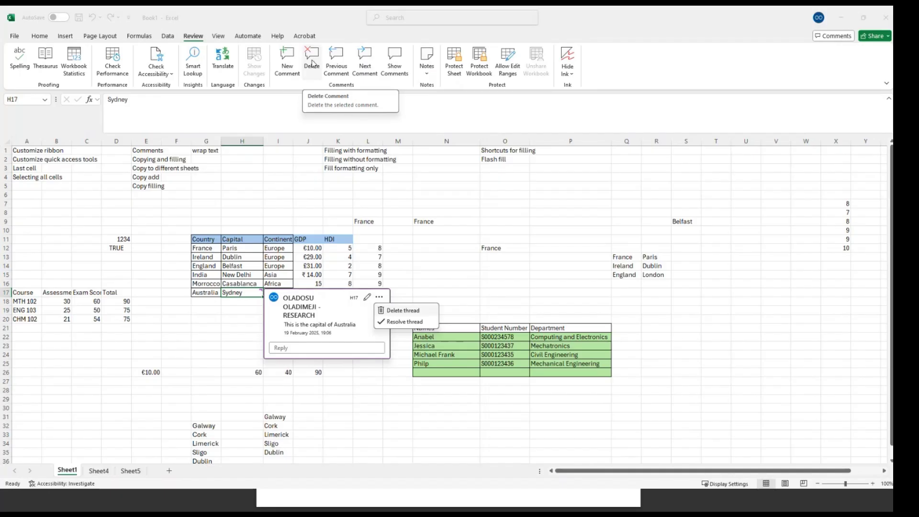
click(451, 257)
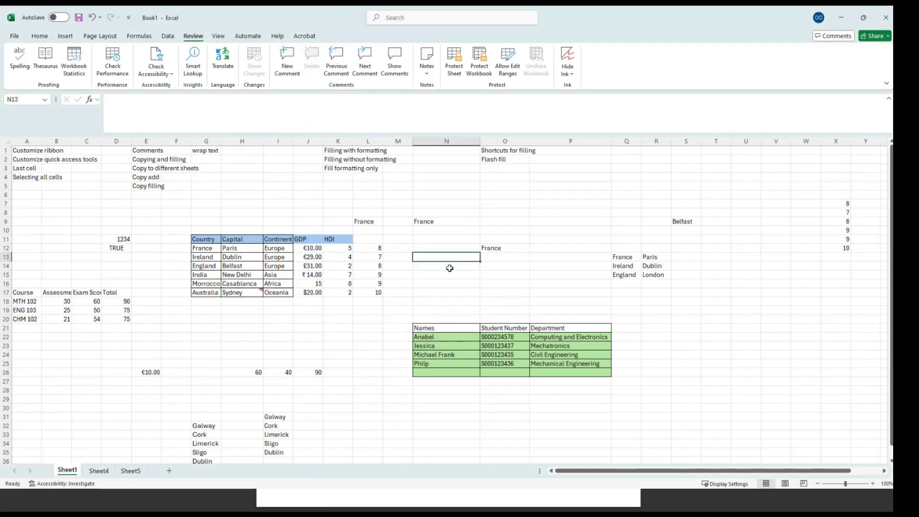
Add the comment "This is the capital of Ireland" to the Dublin cell H13 and post it
click(251, 255)
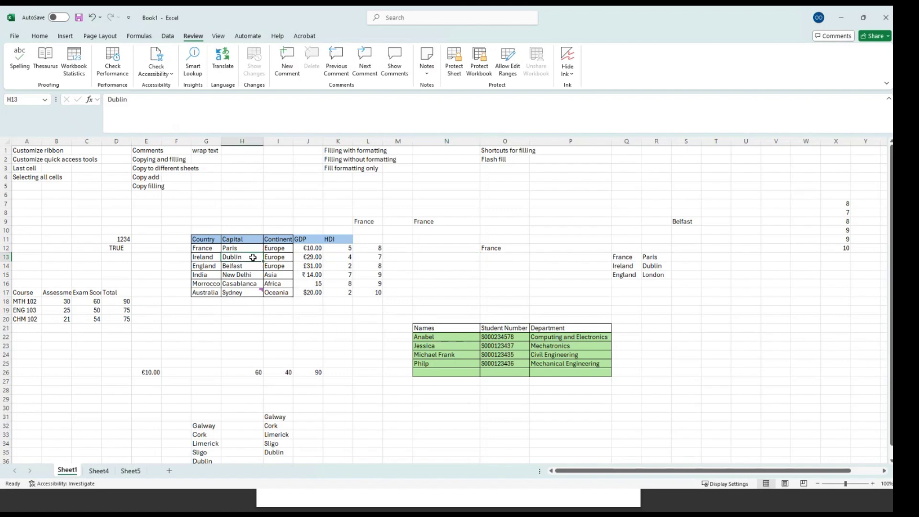
click(287, 59)
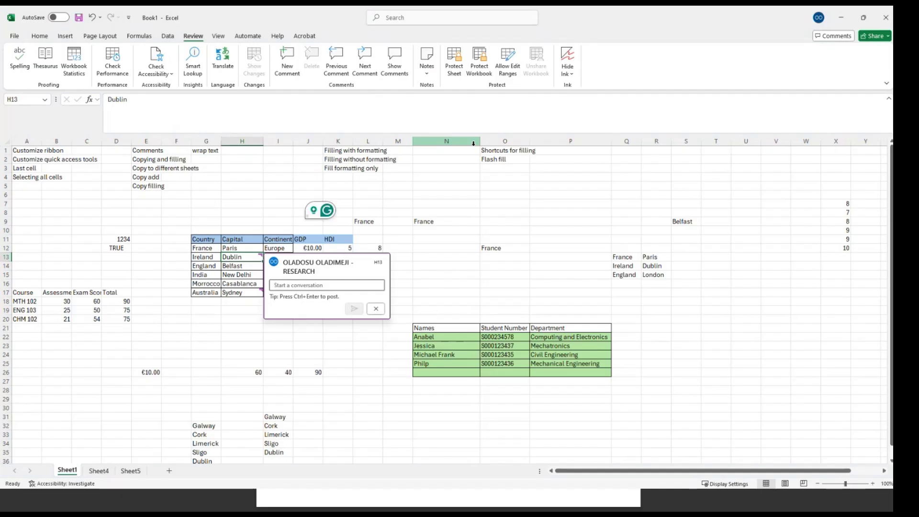
text(This is)
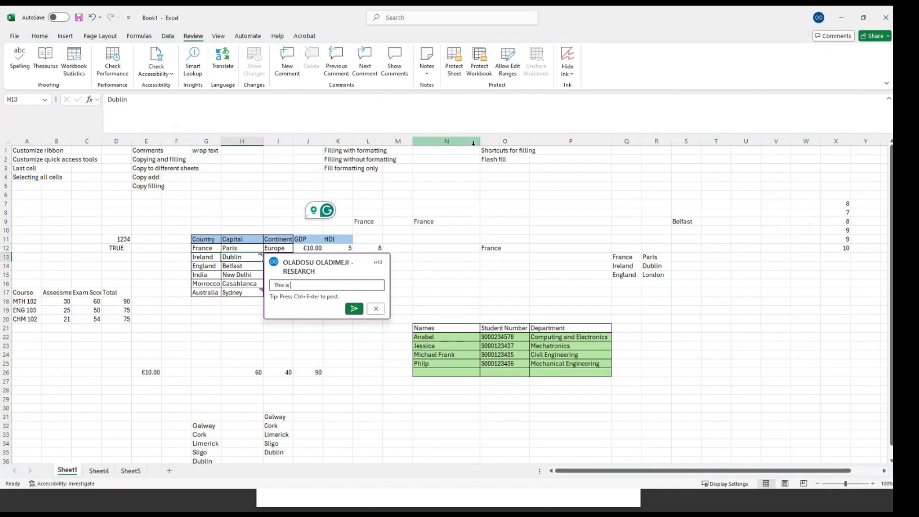
text( the capti)
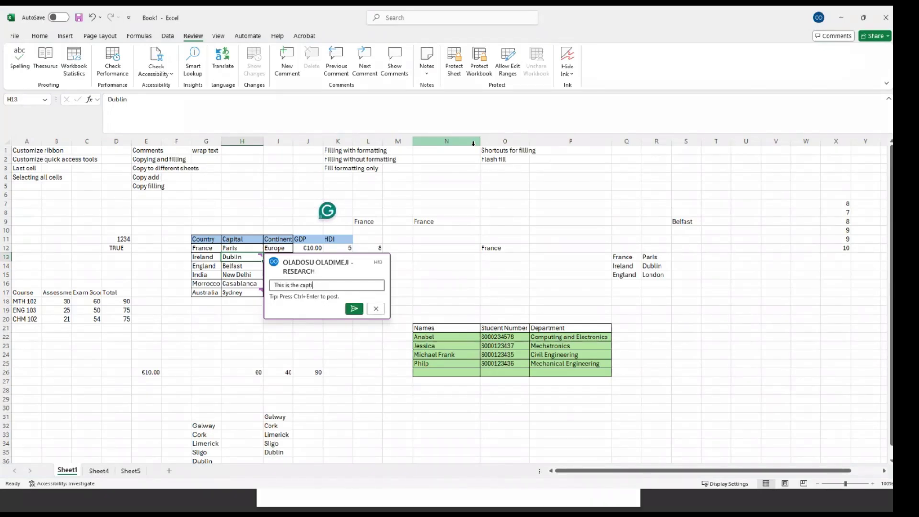
key(BackSpace)
key(BackSpace)
text(ital )
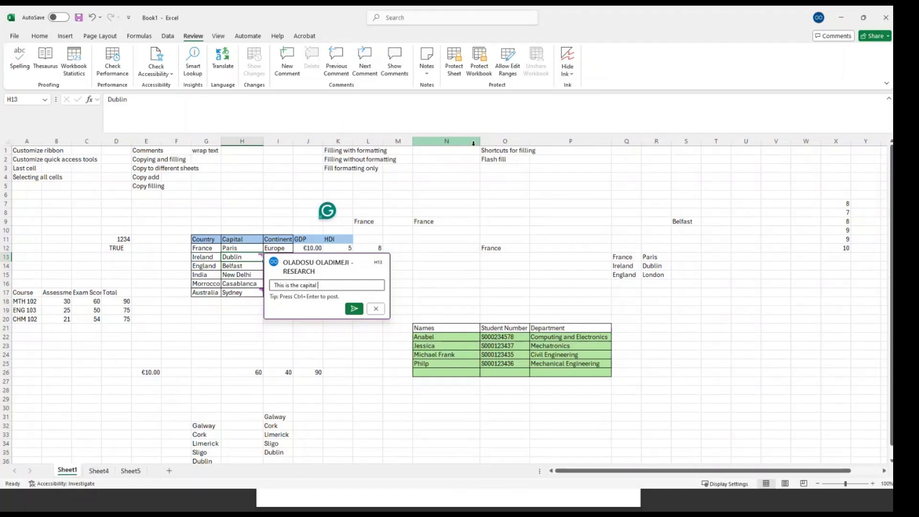
text(of Ireland)
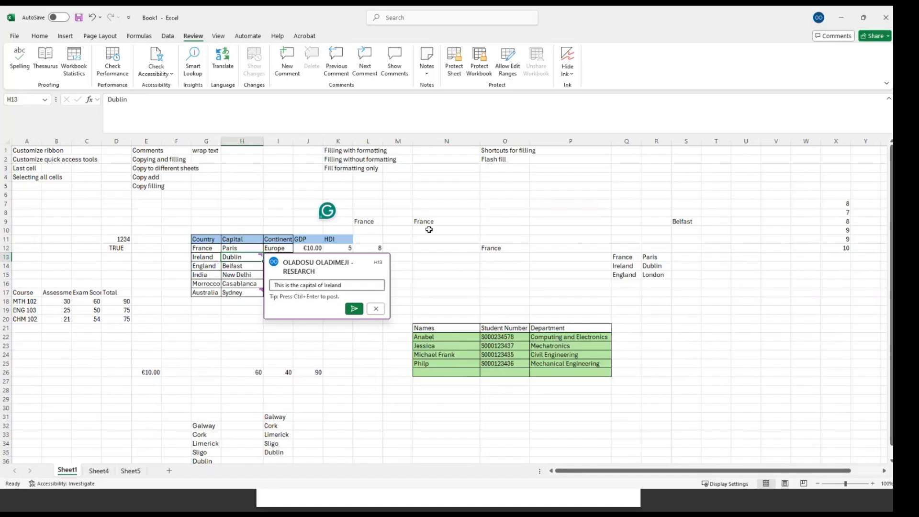
click(354, 308)
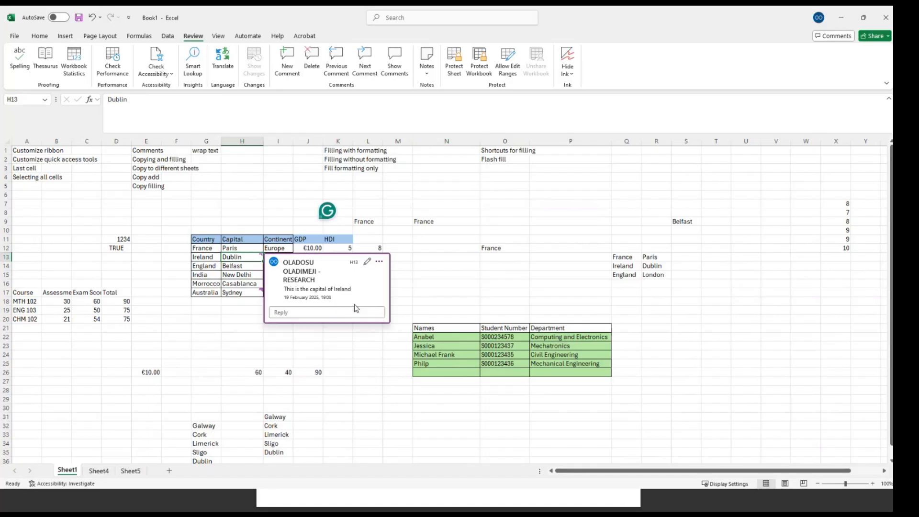
click(463, 186)
Show all comments in the worksheet and select the Dublin comment in the list
click(395, 65)
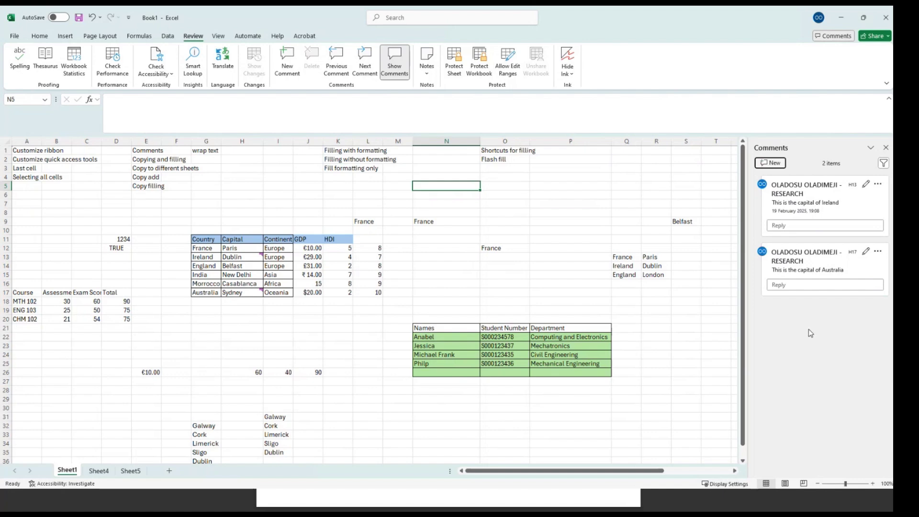
click(860, 201)
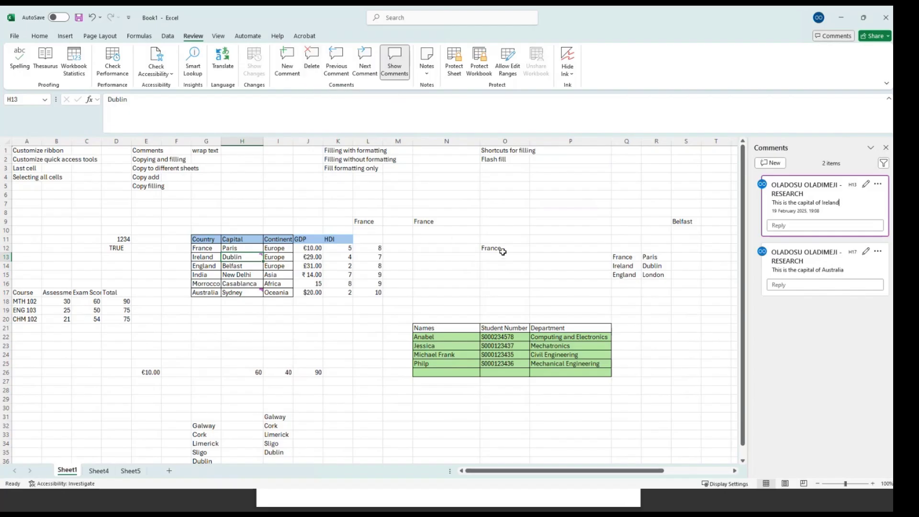
click(809, 226)
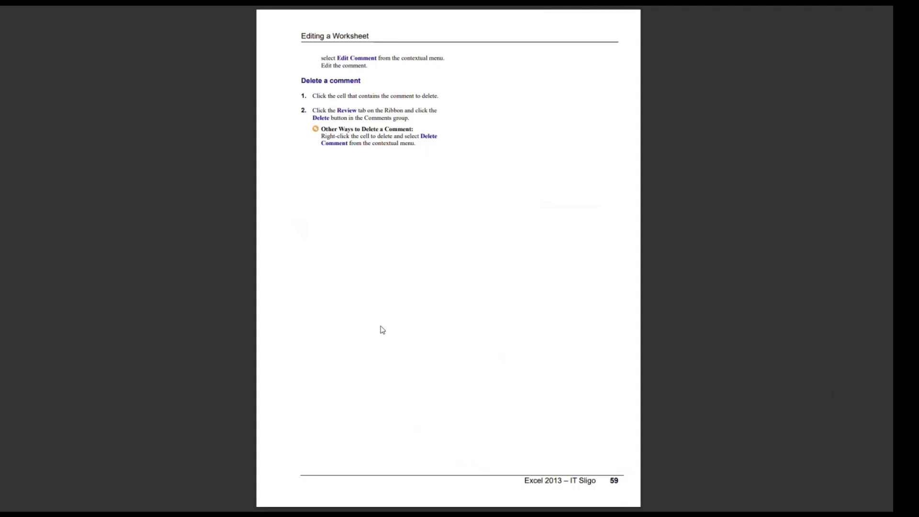
Return from the course notes to the Excel worksheet, leave the Dublin comment, and close the comments list
key(Page_Down)
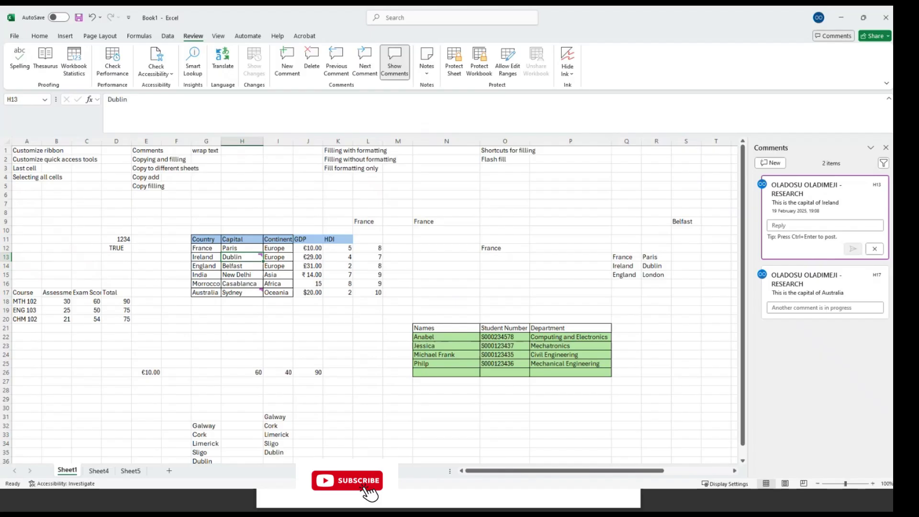
click(338, 363)
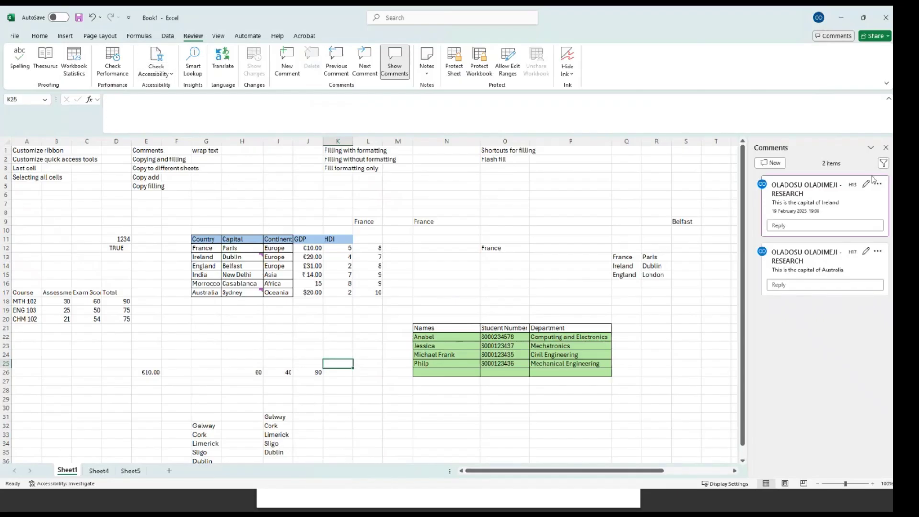
click(885, 148)
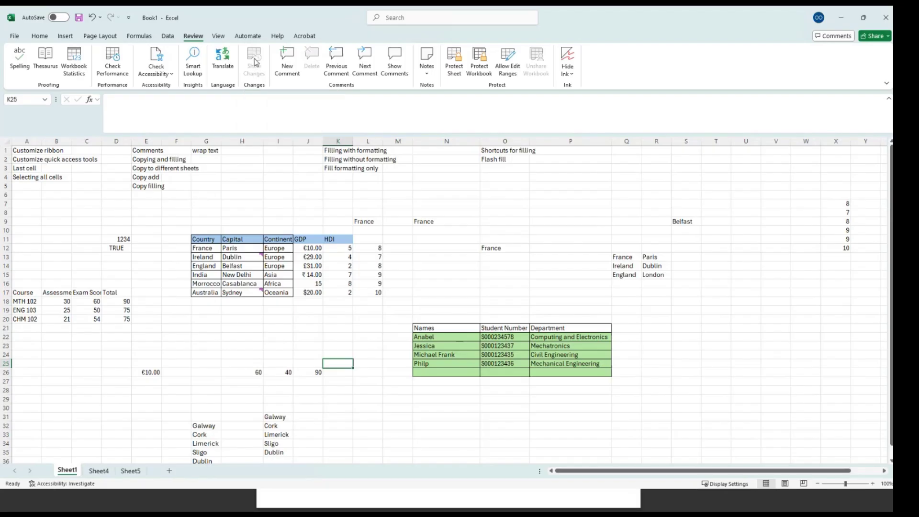
Save the workbook as an Excel Workbook named "Applied Excel" in the OneDrive Desktop folder
click(14, 35)
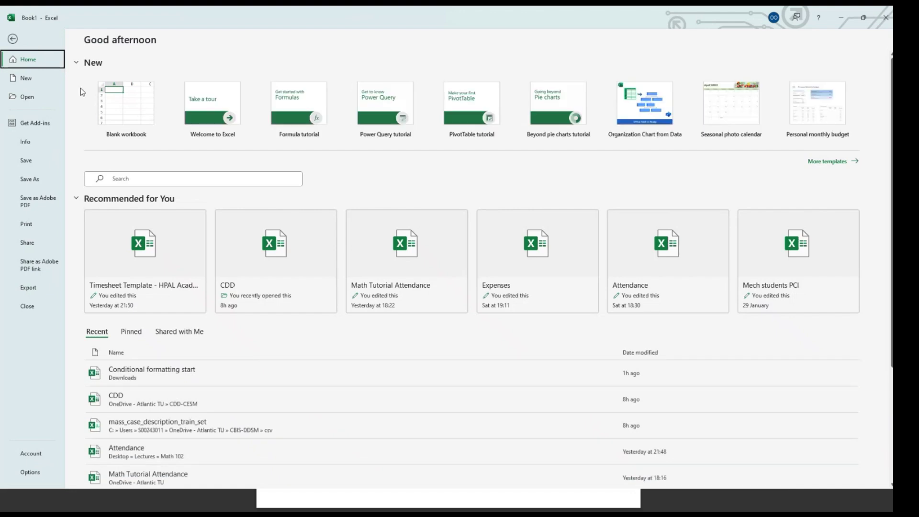
click(28, 179)
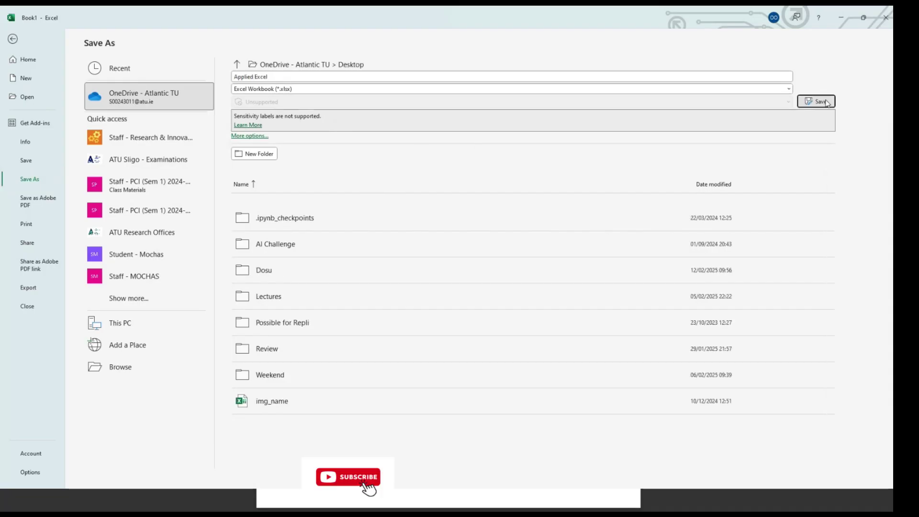
click(827, 102)
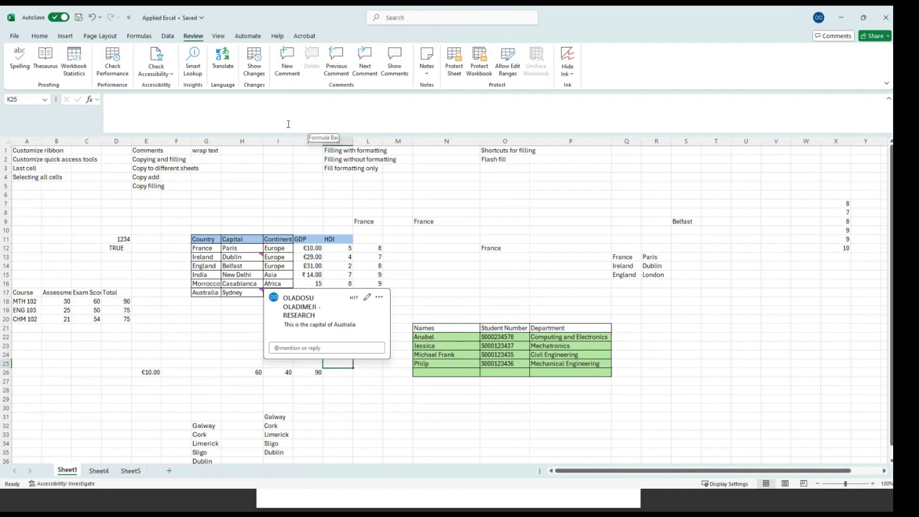
Show the record of changes made in the workbook
click(255, 61)
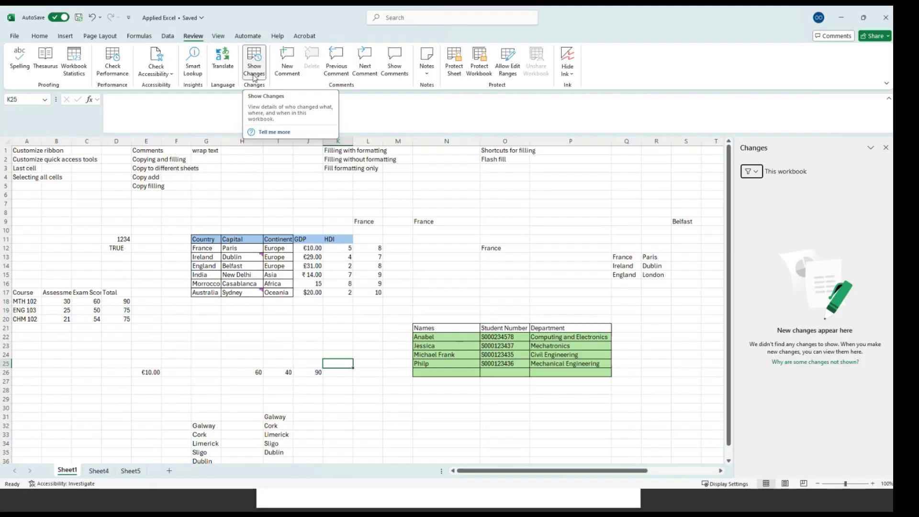
click(459, 284)
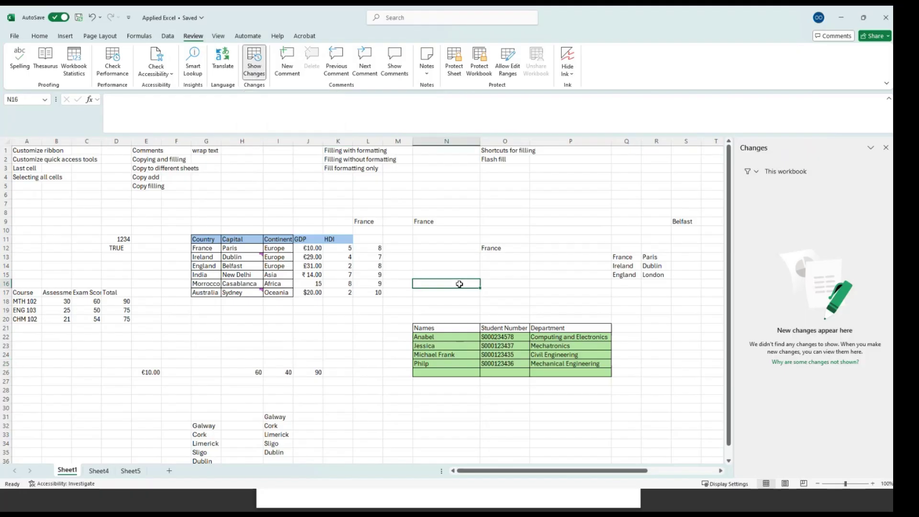
click(411, 283)
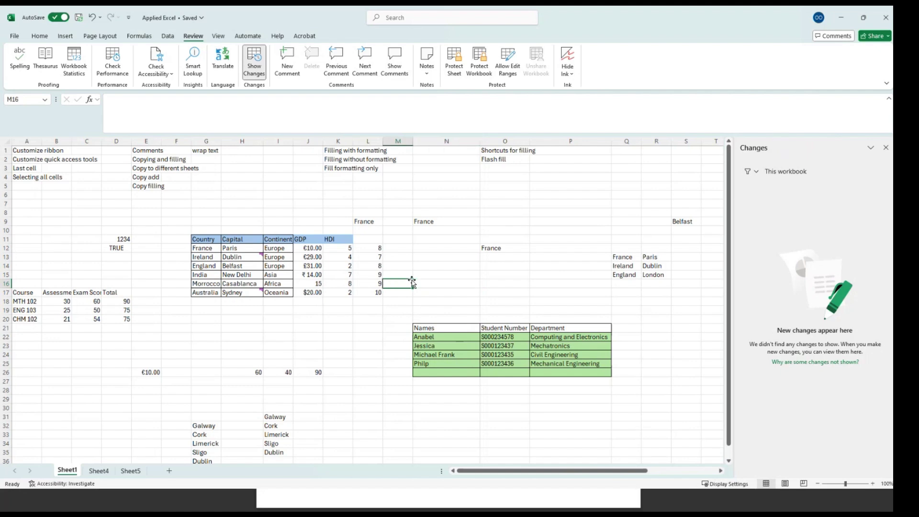
Add a row below Australia in G18:I18 with country Mexico, capital New Mexico and continent North America
click(216, 302)
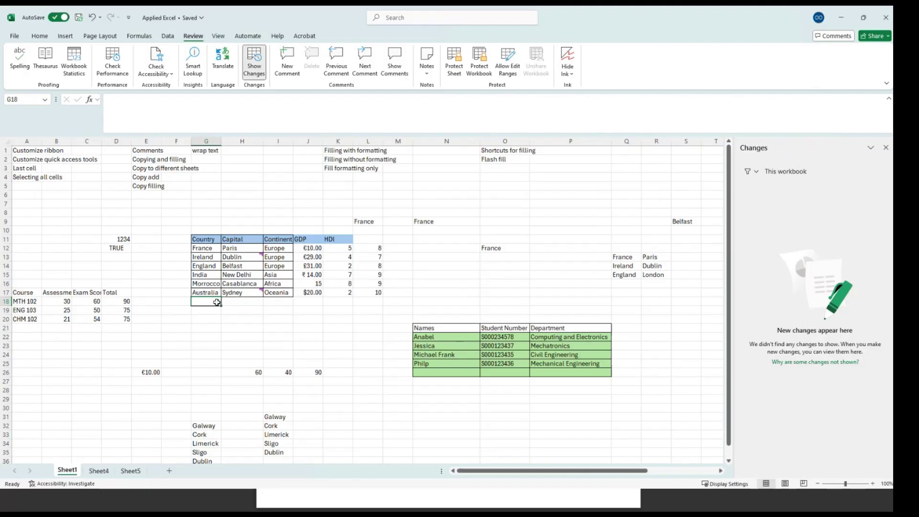
text(Mexico)
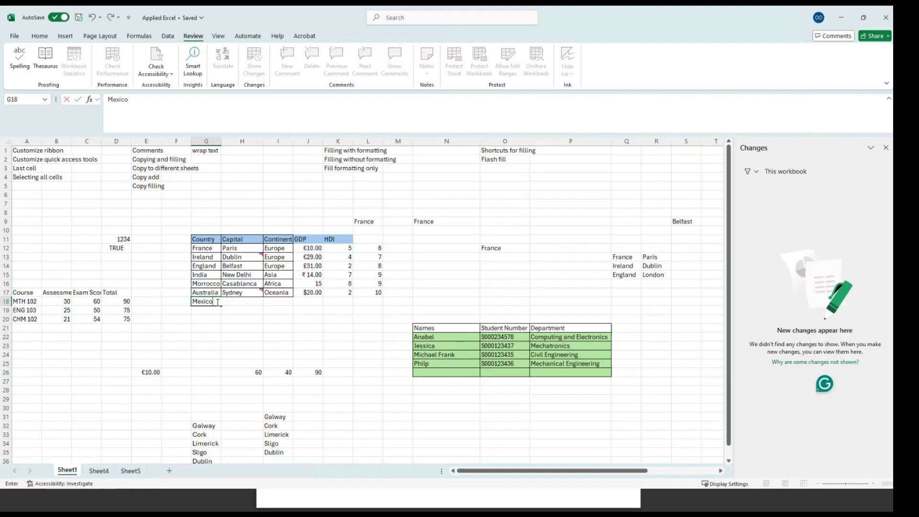
key(Tab)
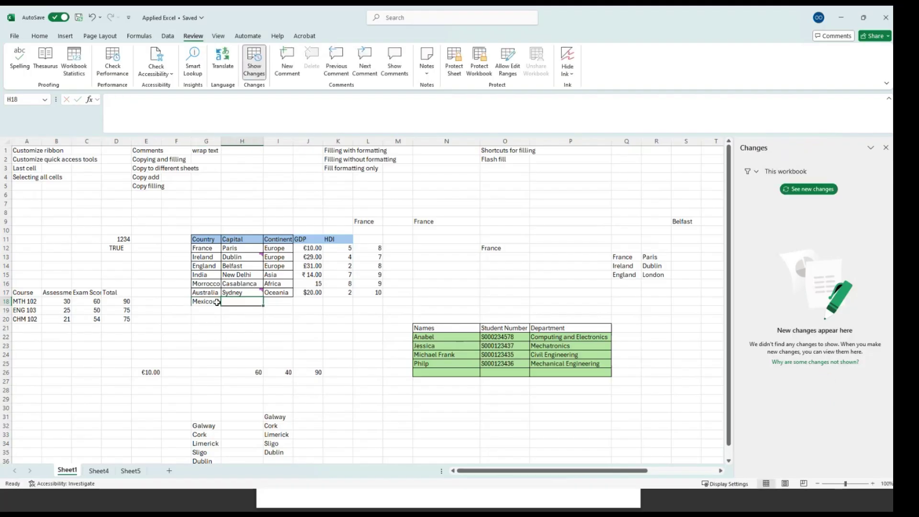
text(N)
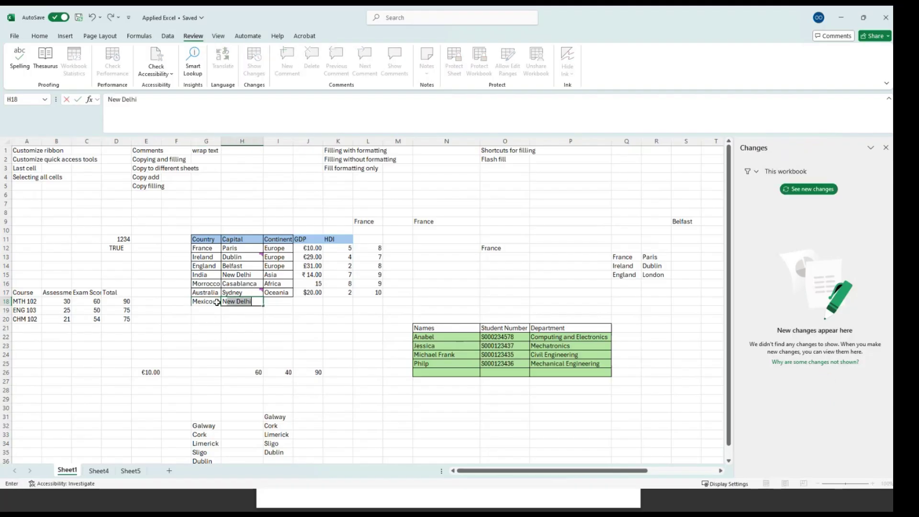
text(ew M)
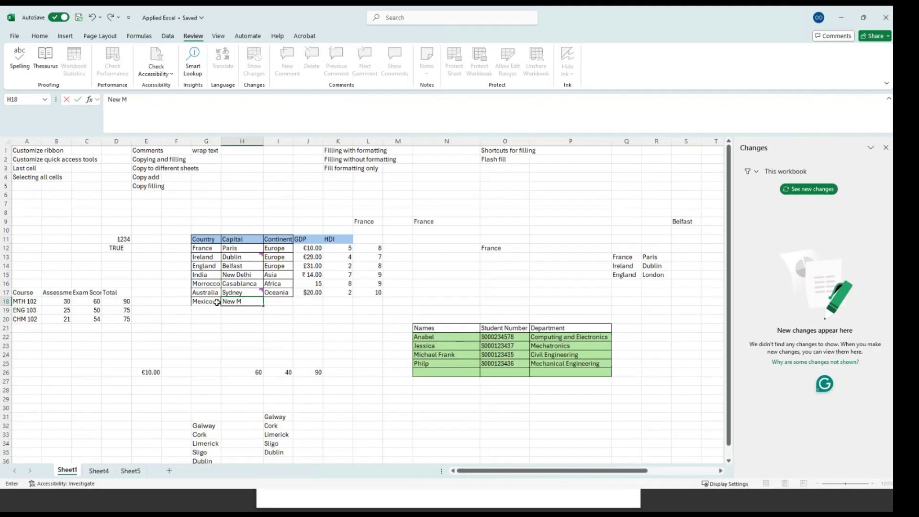
text(exico)
key(Tab)
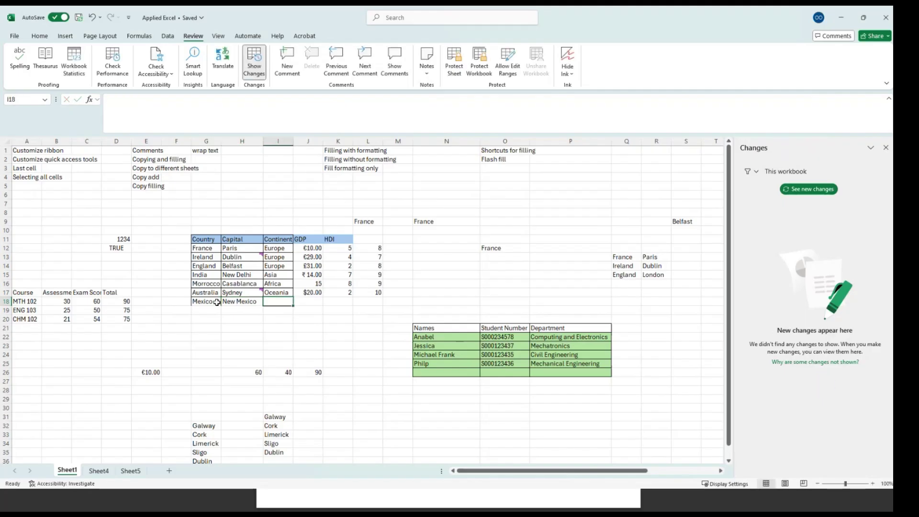
text(North)
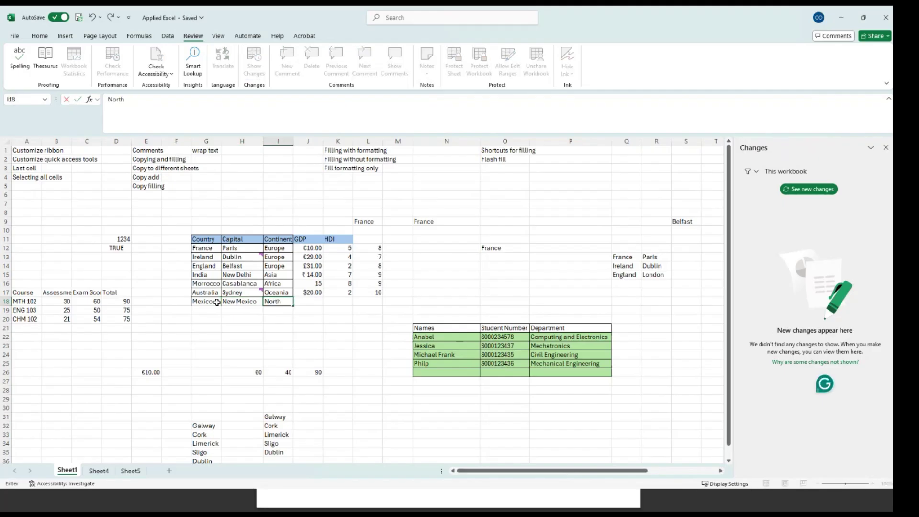
text( America)
key(Tab)
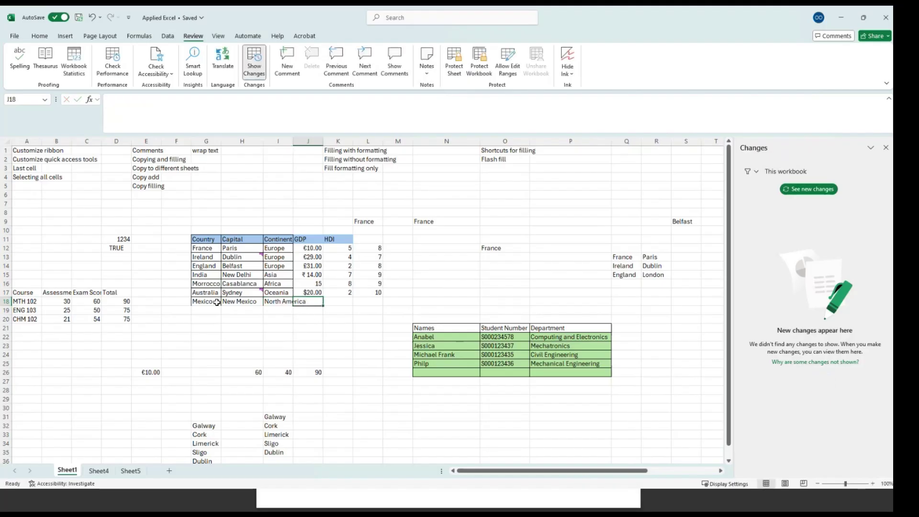
Load the new edits into the workbook's change list to review them
click(522, 168)
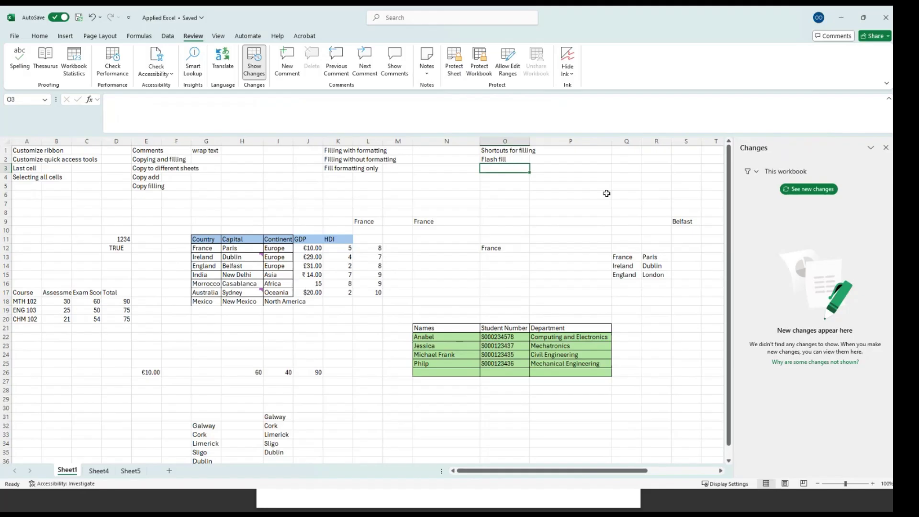
click(808, 190)
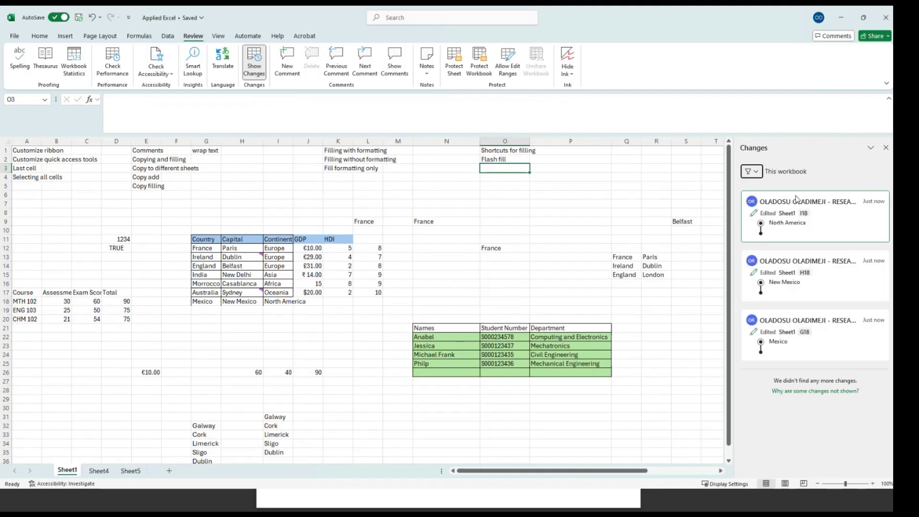